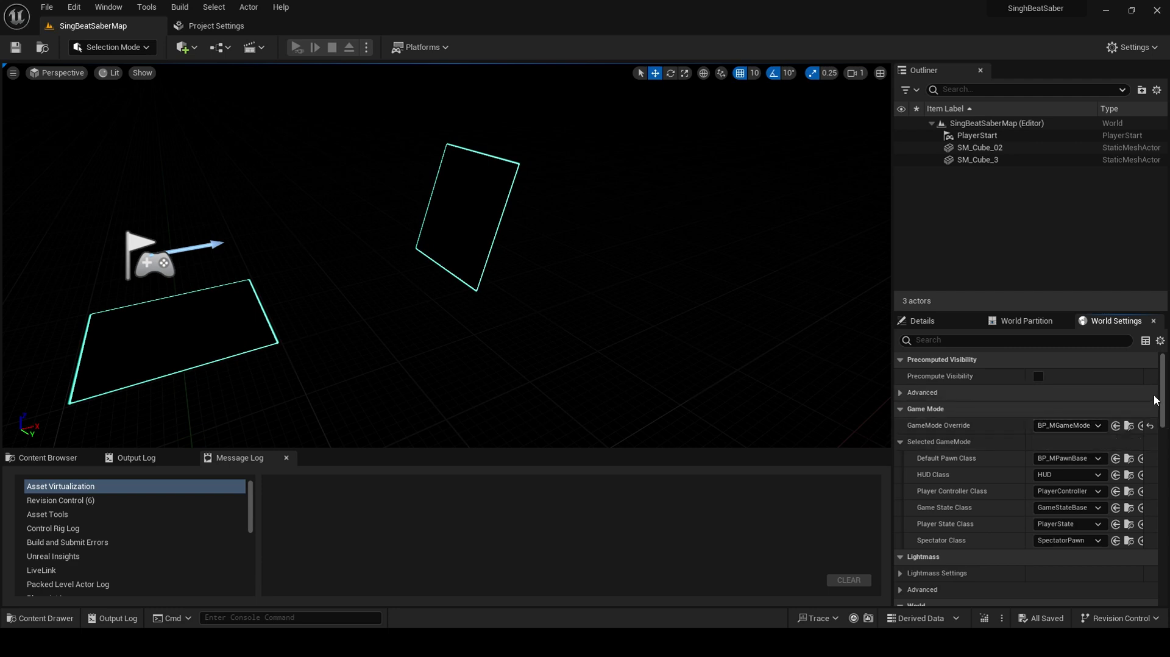
- Show the Content Browser and enlarge its area below the viewport
{"action": "left_click", "coordinate": [1128, 459]}
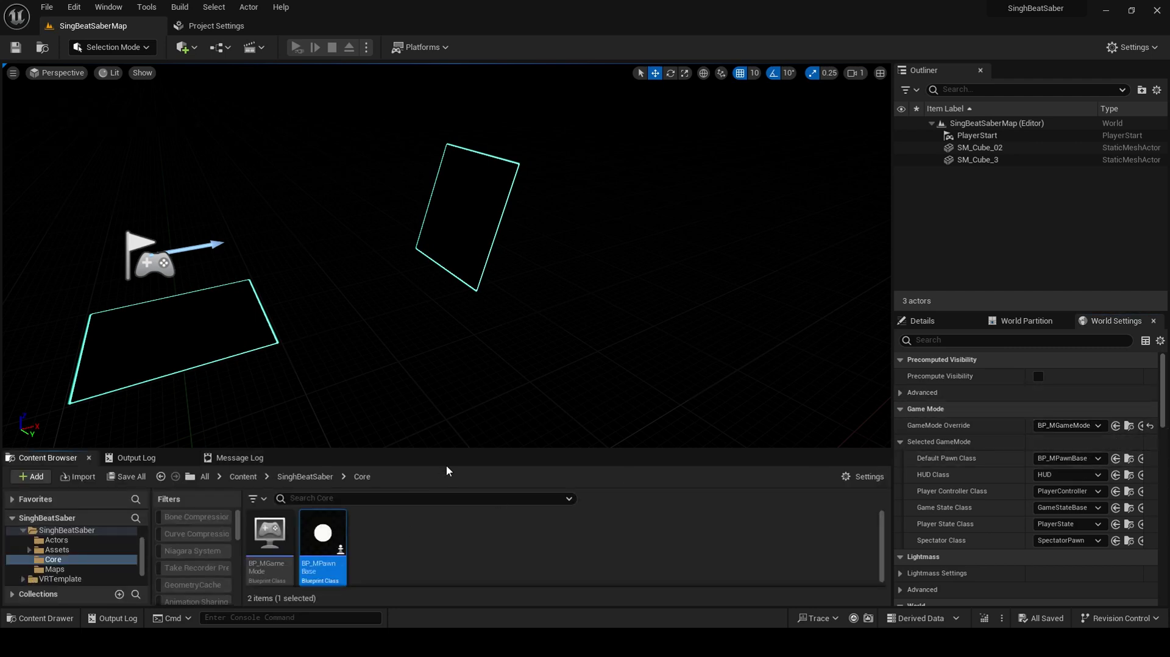
{"action": "key", "text": "s"}
{"action": "right_click_drag", "start_coordinate": [396, 341], "coordinate": [410, 321]}
{"action": "key", "text": "g"}
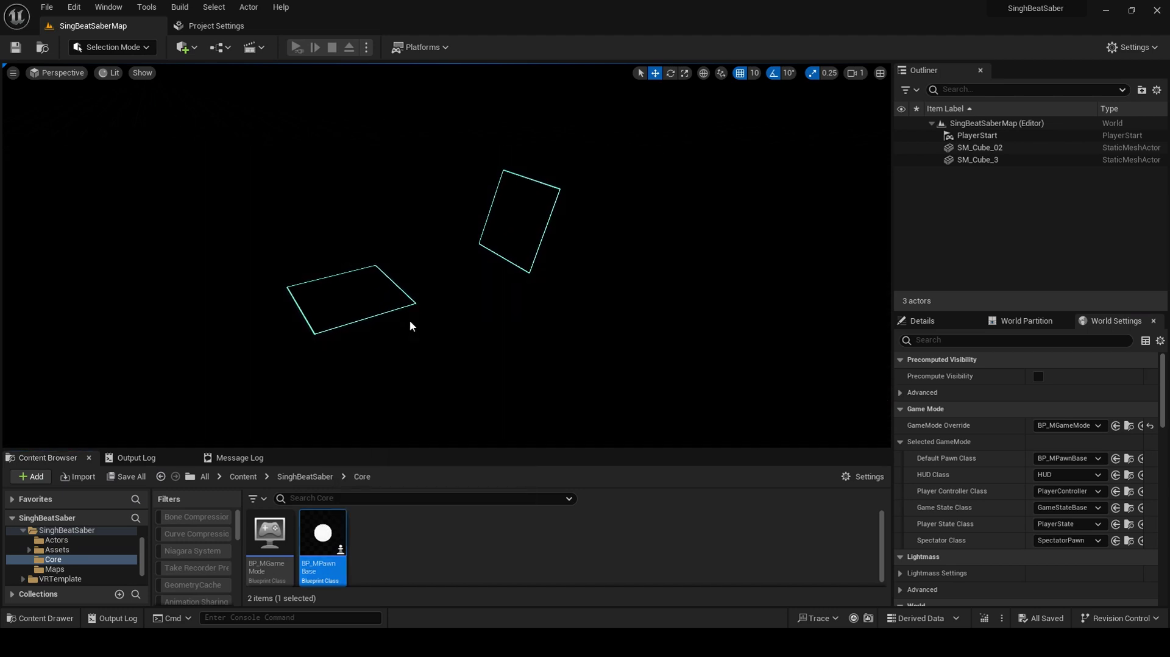
{"action": "right_click_drag", "start_coordinate": [516, 244], "coordinate": [496, 229]}
{"action": "key", "text": "w"}
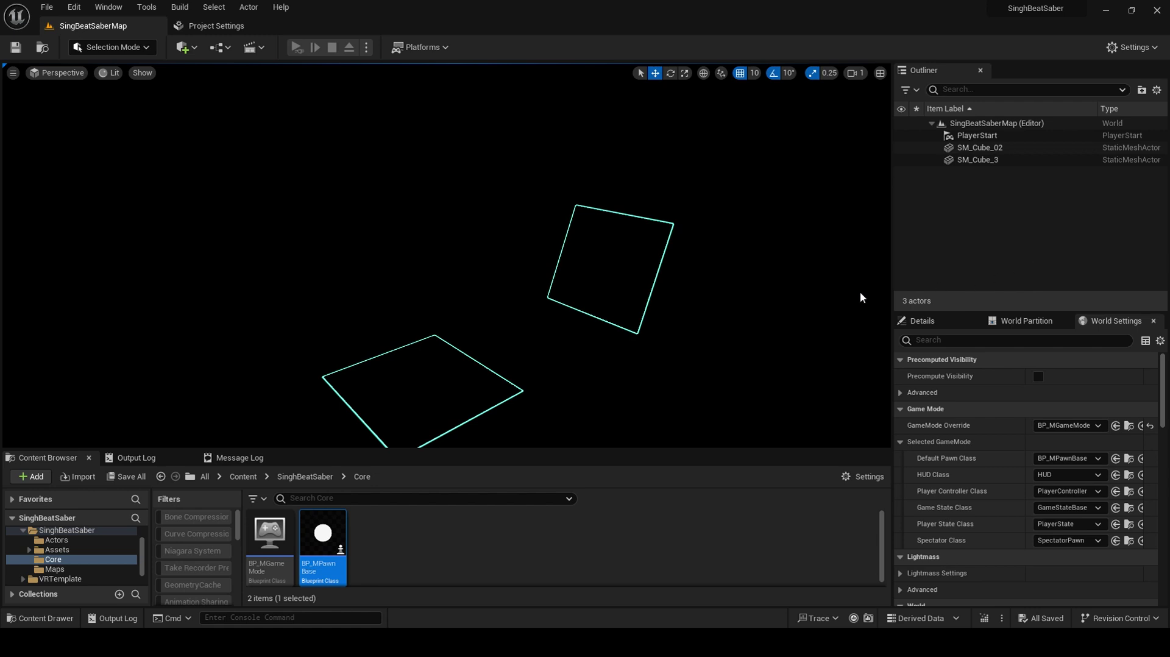
{"action": "left_click_drag", "start_coordinate": [514, 449], "coordinate": [513, 375]}
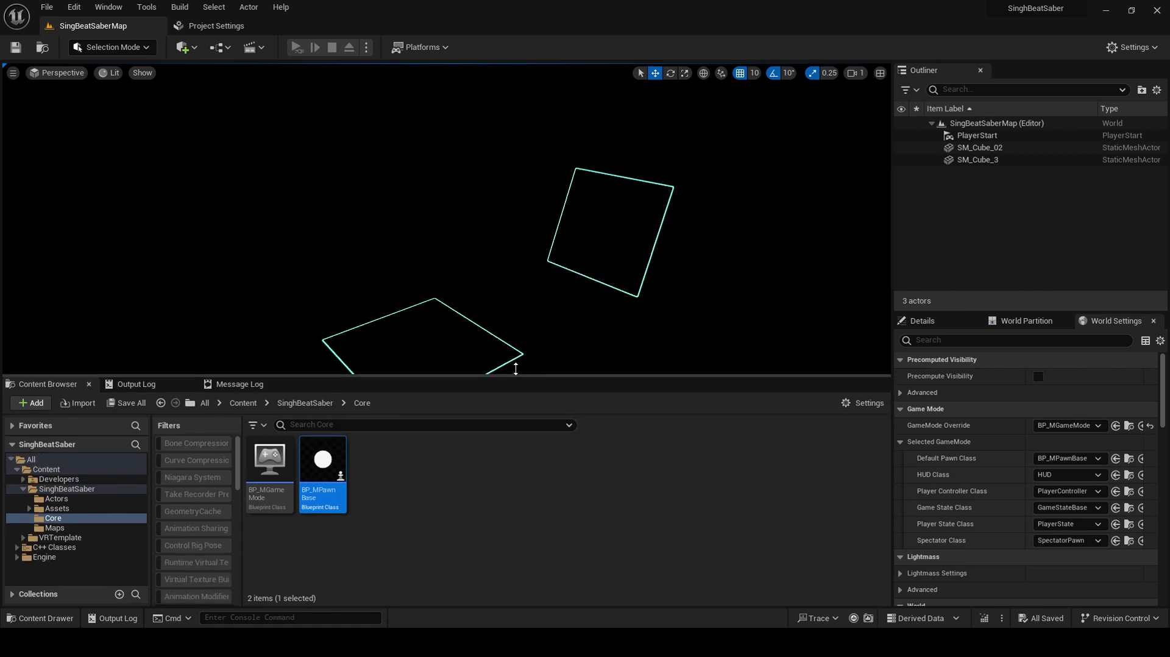
- Locate the static mesh used by the SM_Cube_02 actor and open it as a docked editor tab
{"action": "left_click", "coordinate": [979, 148]}
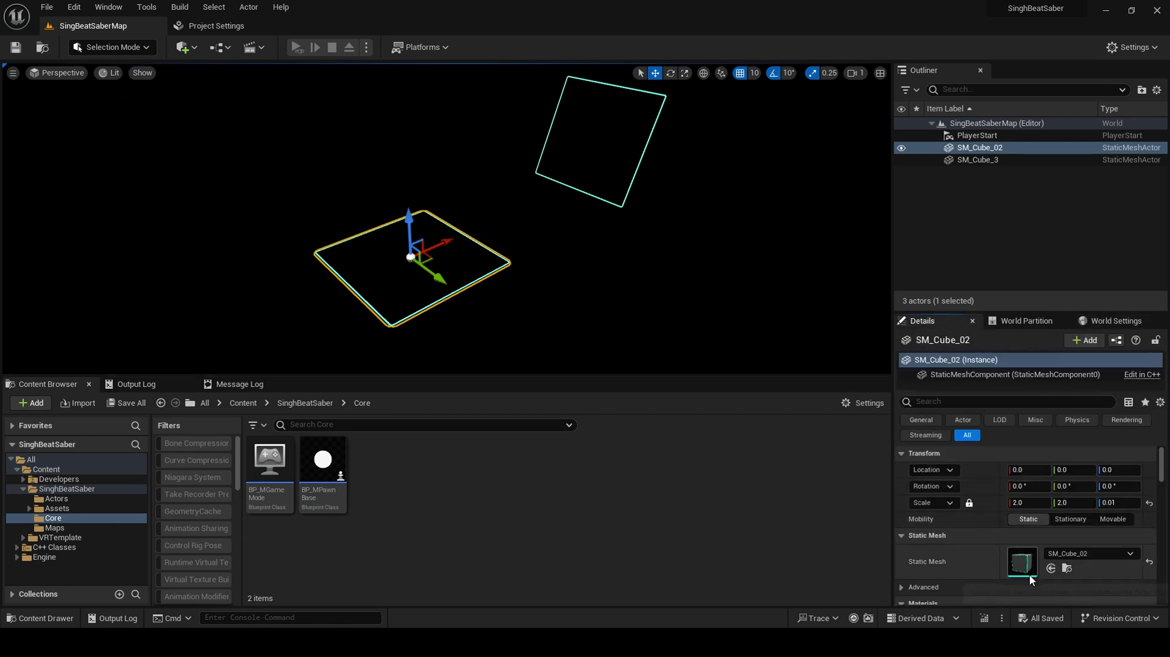
{"action": "left_click", "coordinate": [1066, 567]}
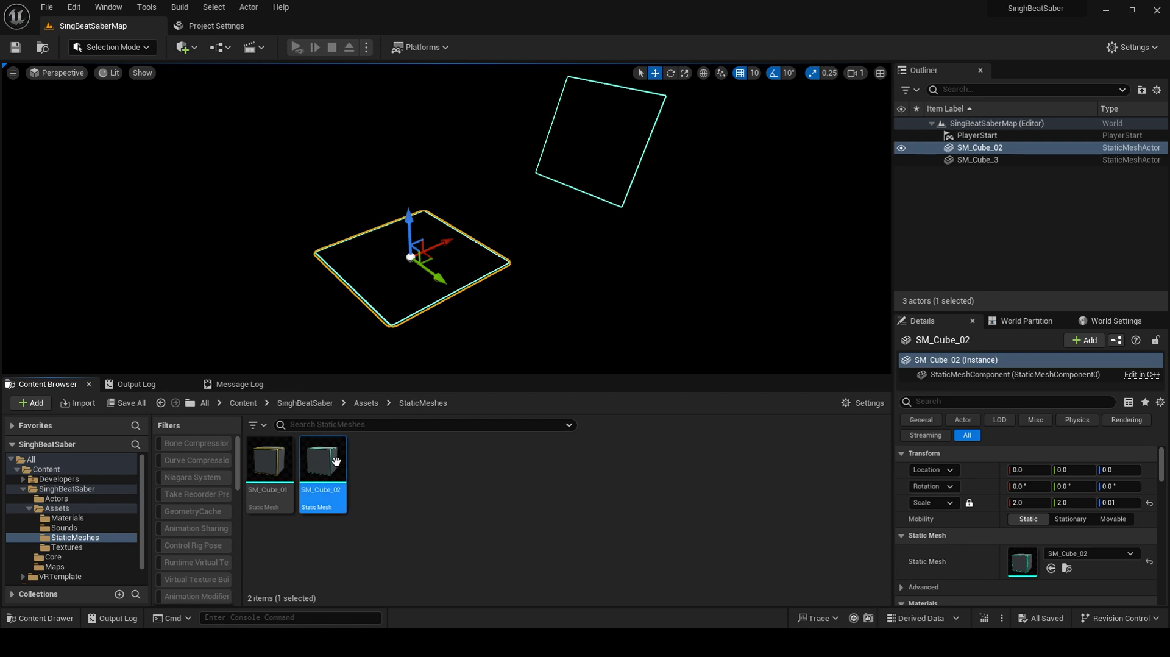
{"action": "mouse_move", "coordinate": [332, 461]}
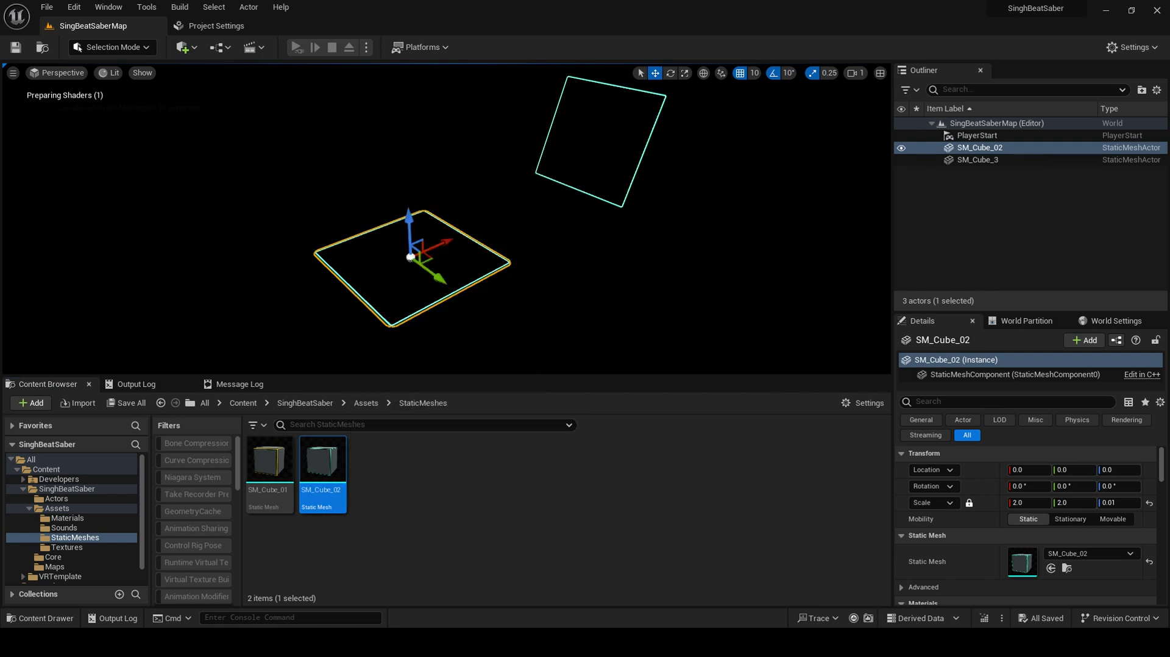
{"action": "left_click_drag", "start_coordinate": [558, 190], "coordinate": [558, 25]}
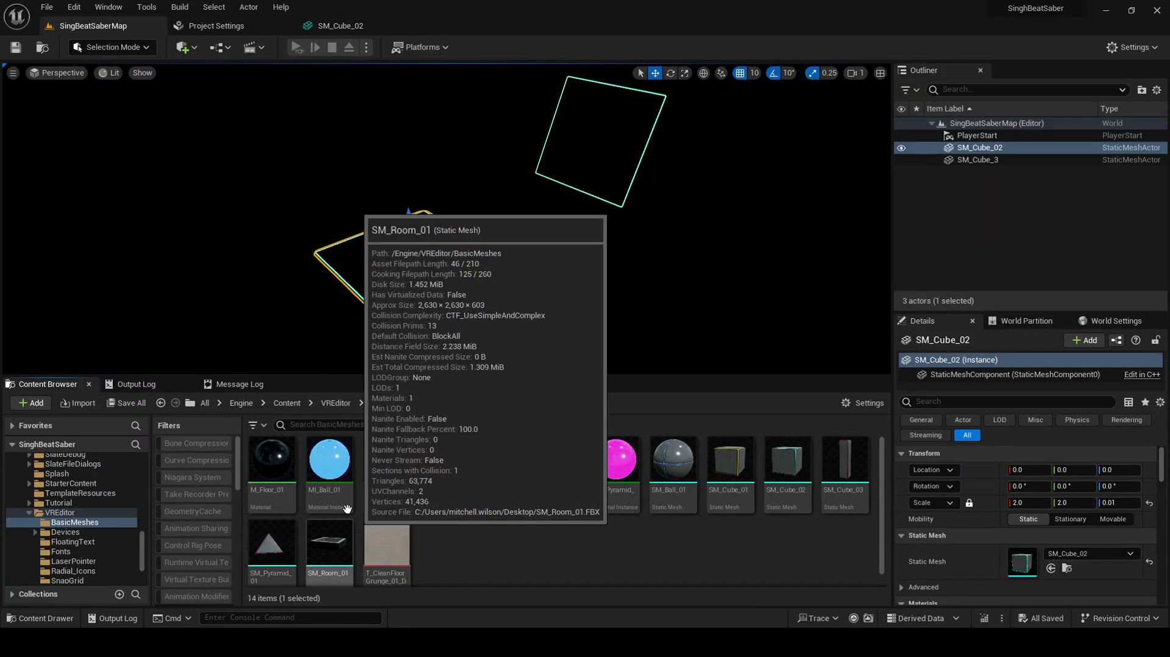
- Copy the M_Floor_01 and MI_Cube_02 materials from the engine's BasicMeshes folder into the project's StaticMeshes folder
{"action": "left_click", "coordinate": [272, 466], "text": "ctrl"}
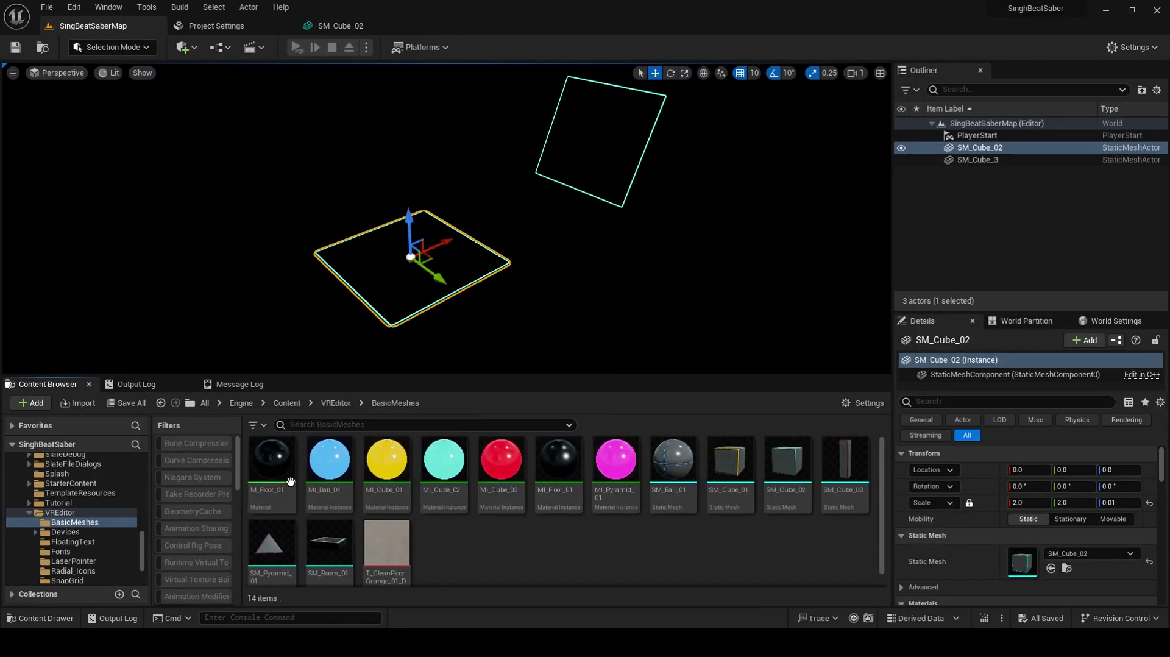
{"action": "left_click", "coordinate": [287, 477]}
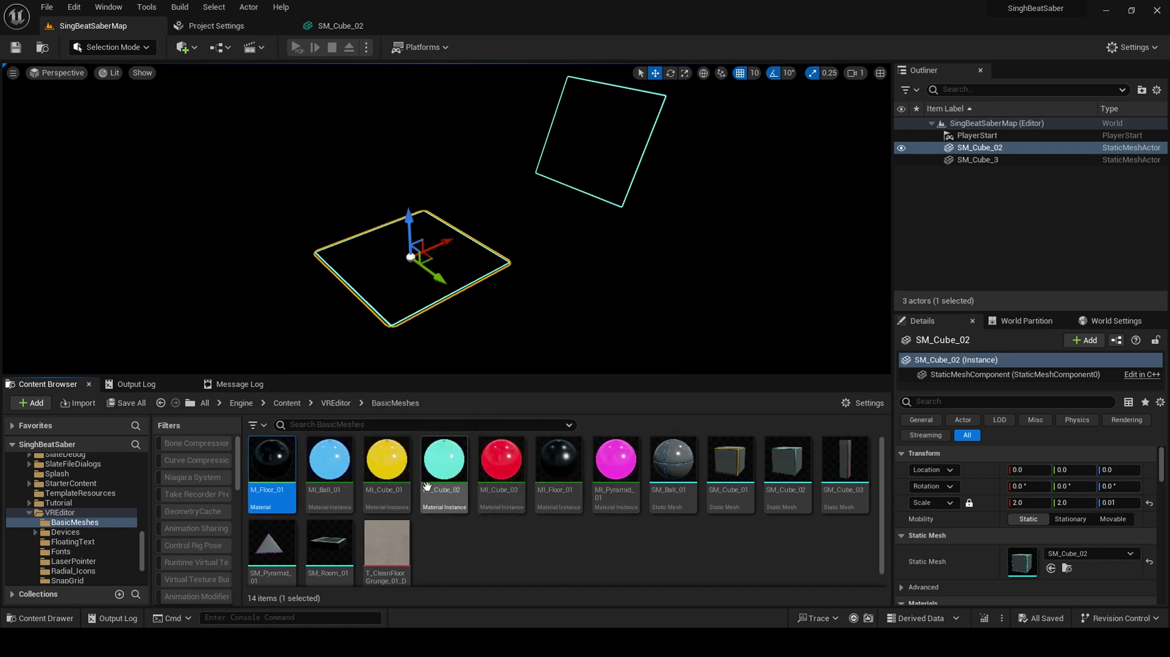
{"action": "left_click", "coordinate": [444, 479], "text": "ctrl"}
{"action": "left_click", "coordinate": [338, 26]}
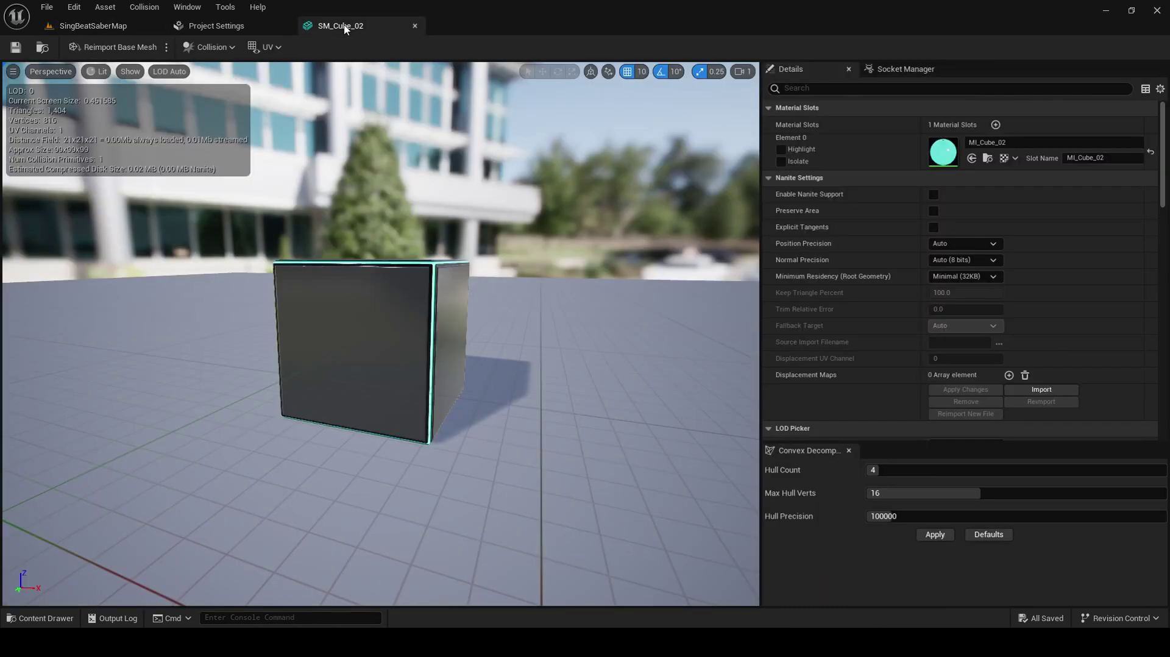
{"action": "left_click", "coordinate": [41, 53]}
{"action": "left_click", "coordinate": [464, 521]}
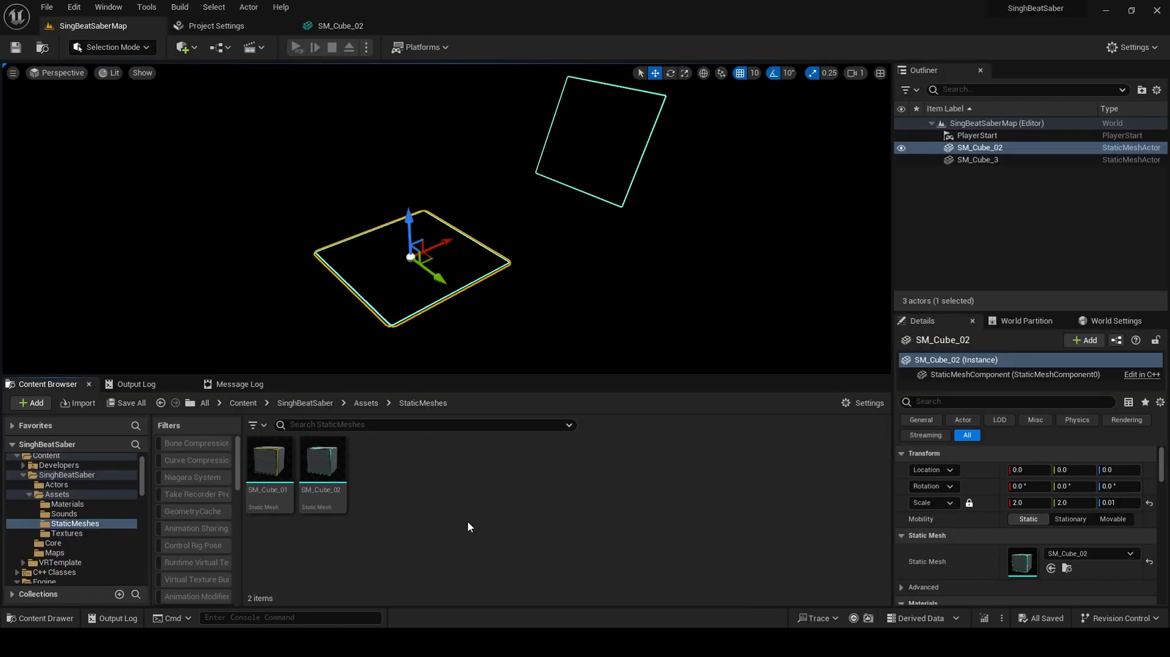
{"action": "key", "text": "ctrl+v"}
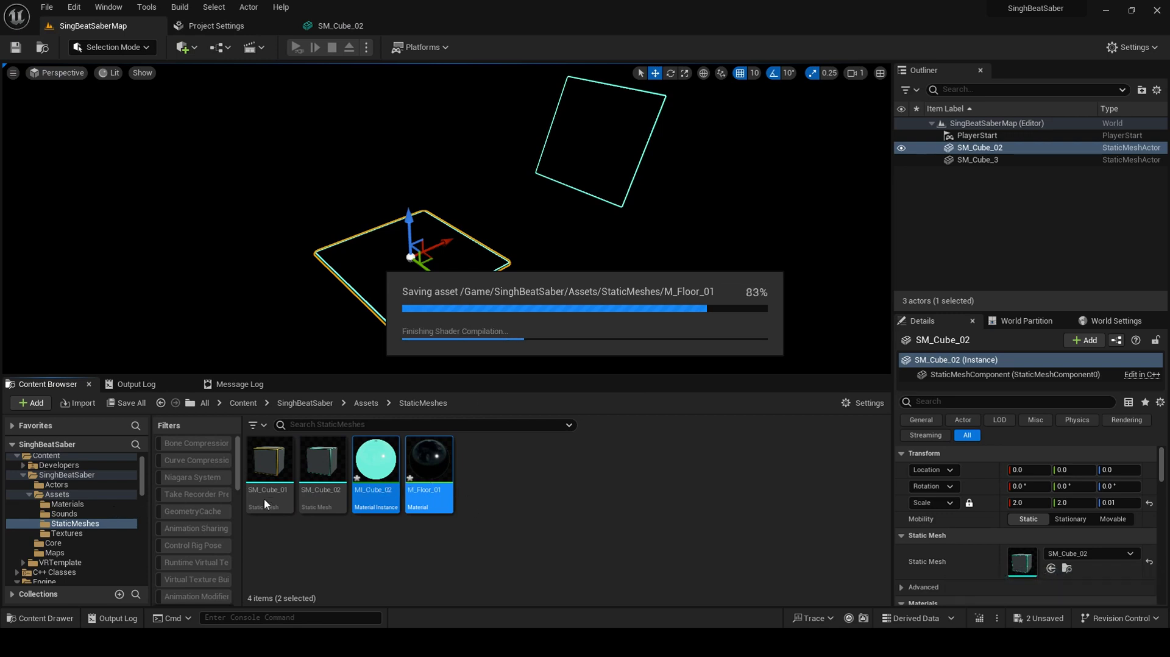
- Assign the project's copied M_Floor_01 as the parent of the copied MI_Cube_02 instance and save it
{"action": "double_click", "coordinate": [384, 469]}
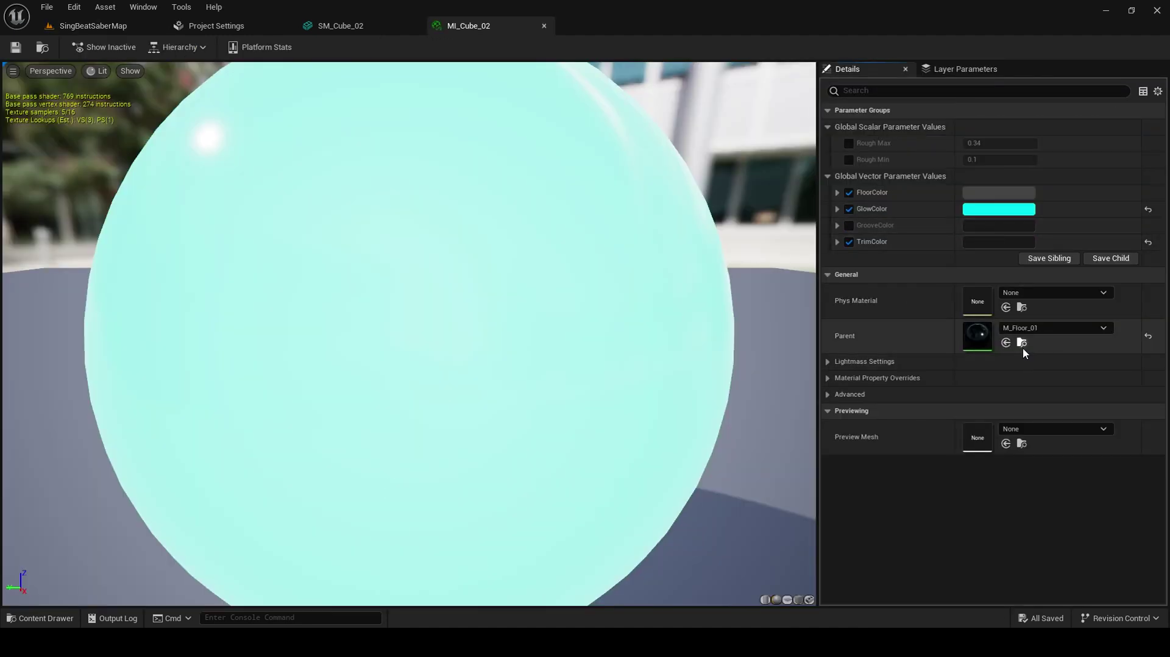
{"action": "left_click", "coordinate": [105, 28]}
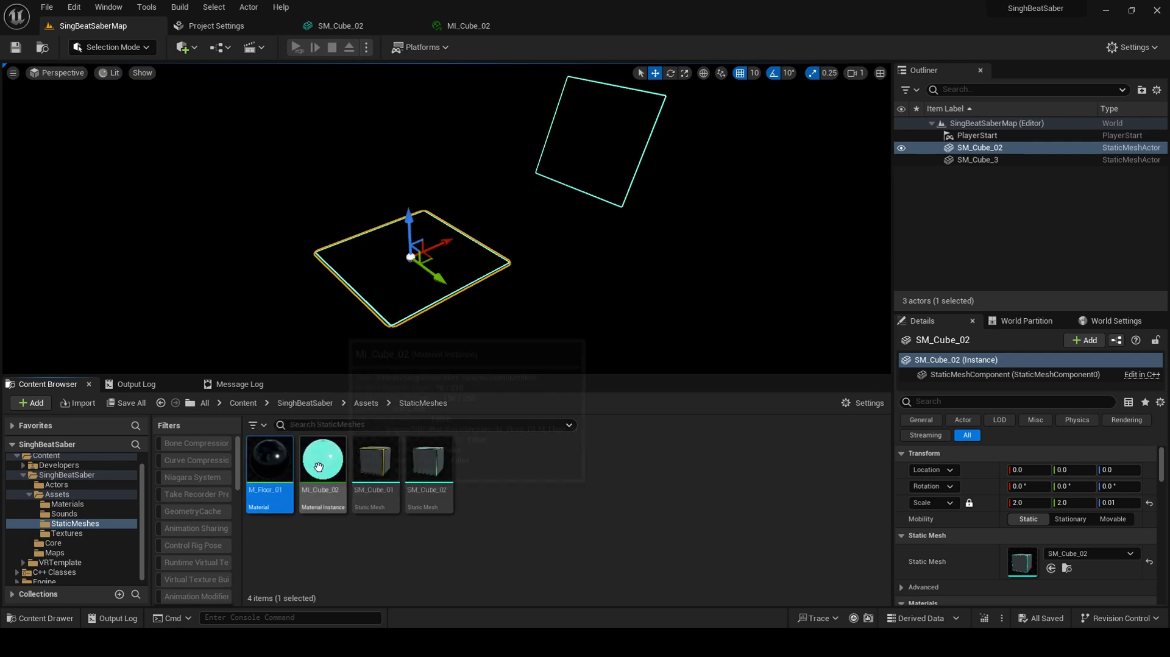
{"action": "left_click", "coordinate": [491, 26]}
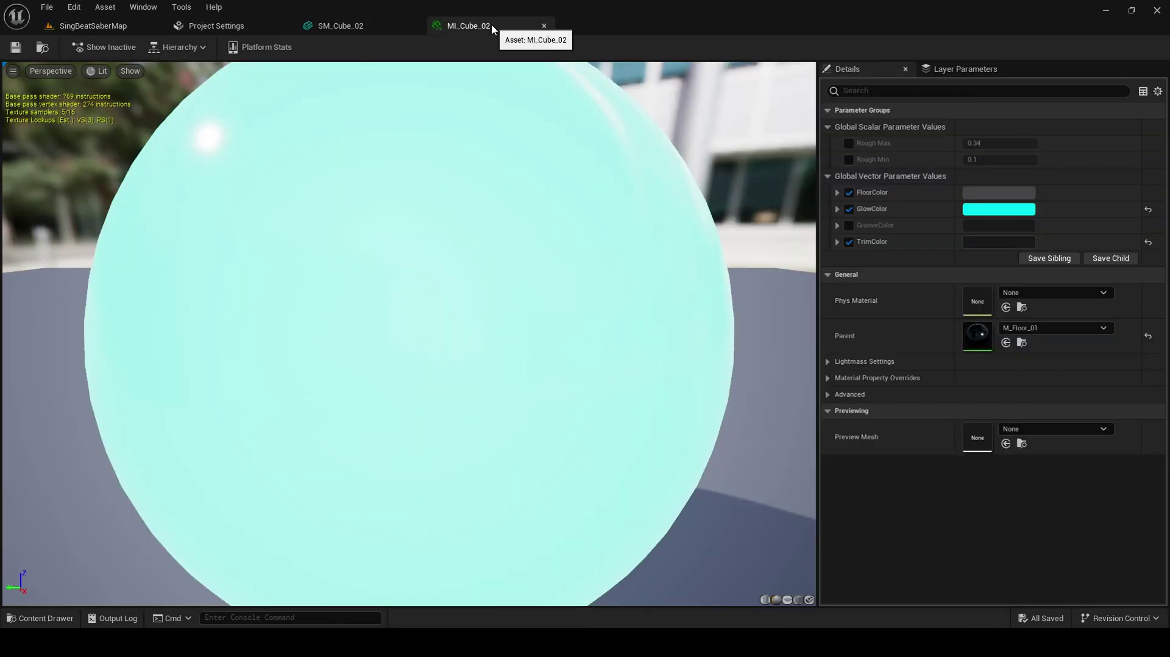
{"action": "left_click", "coordinate": [1006, 343]}
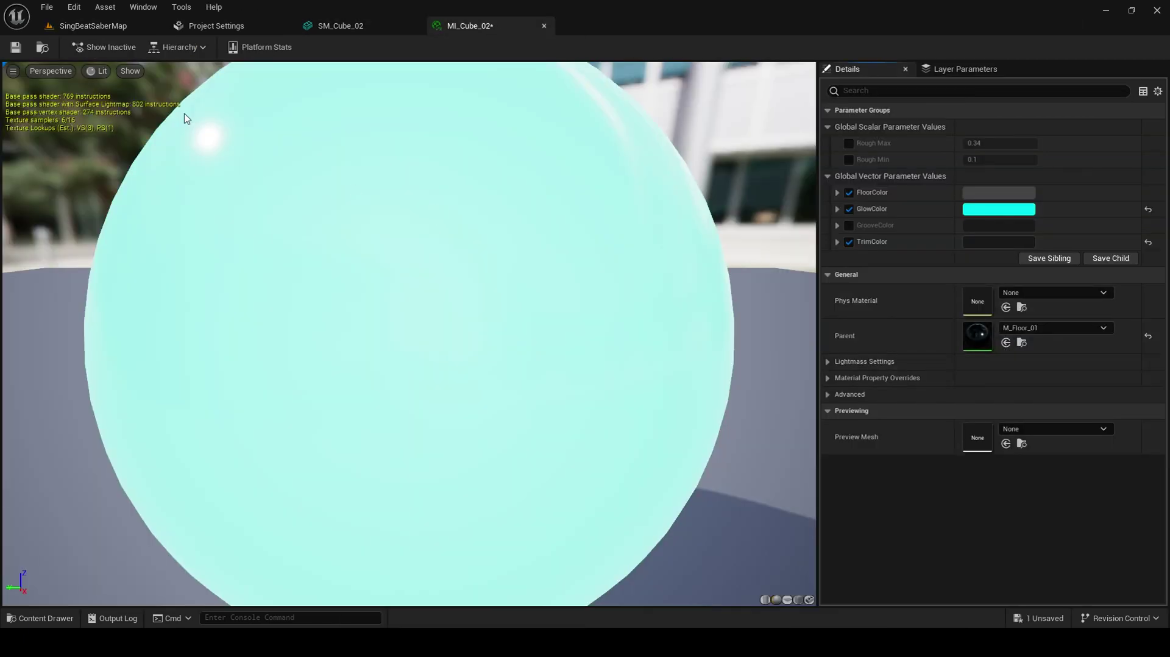
{"action": "left_click", "coordinate": [17, 48]}
{"action": "left_click", "coordinate": [42, 48]}
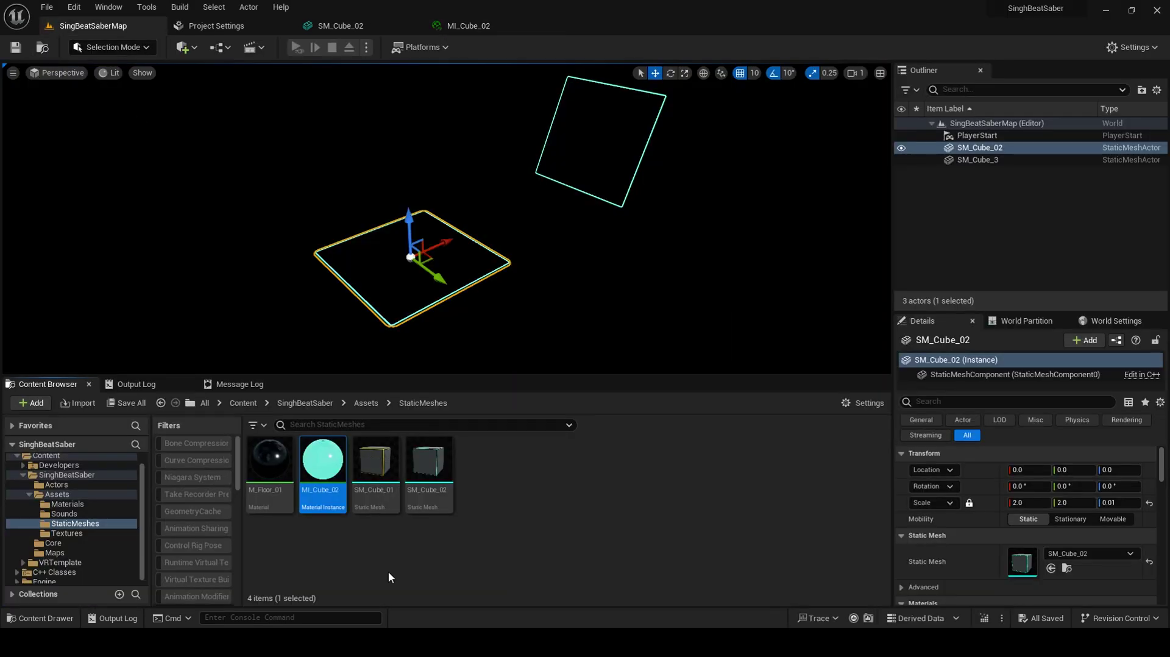
- Delete the SM_Cube_01 static mesh from the StaticMeshes folder
{"action": "left_click", "coordinate": [344, 577]}
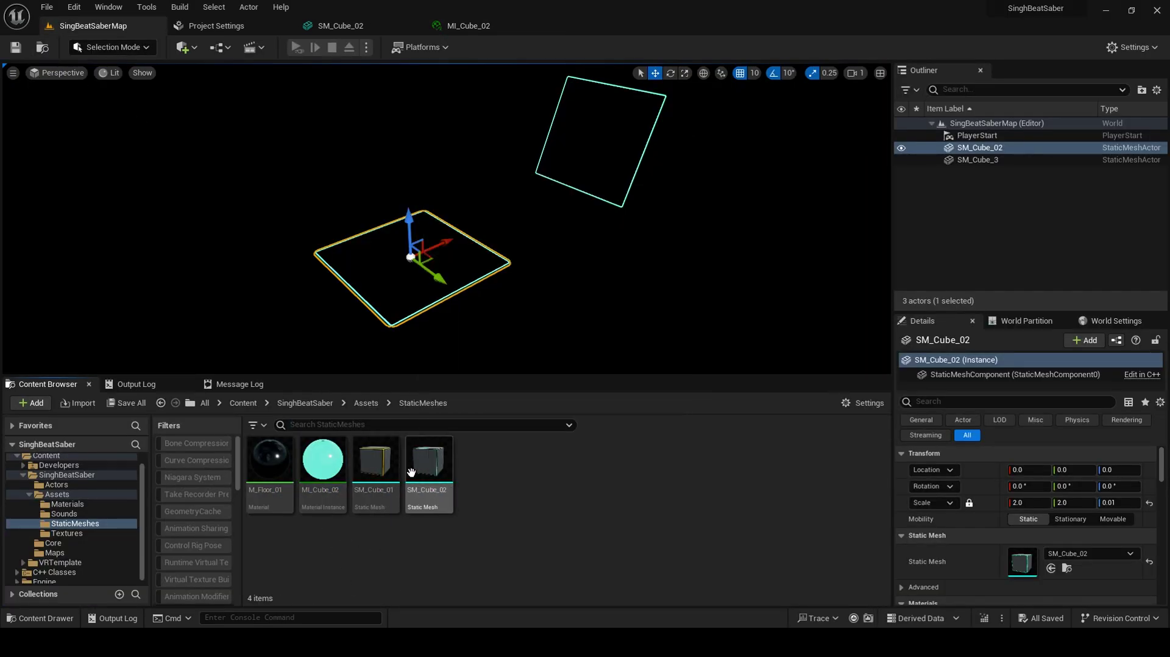
{"action": "left_click", "coordinate": [375, 462]}
{"action": "key", "text": "Delete"}
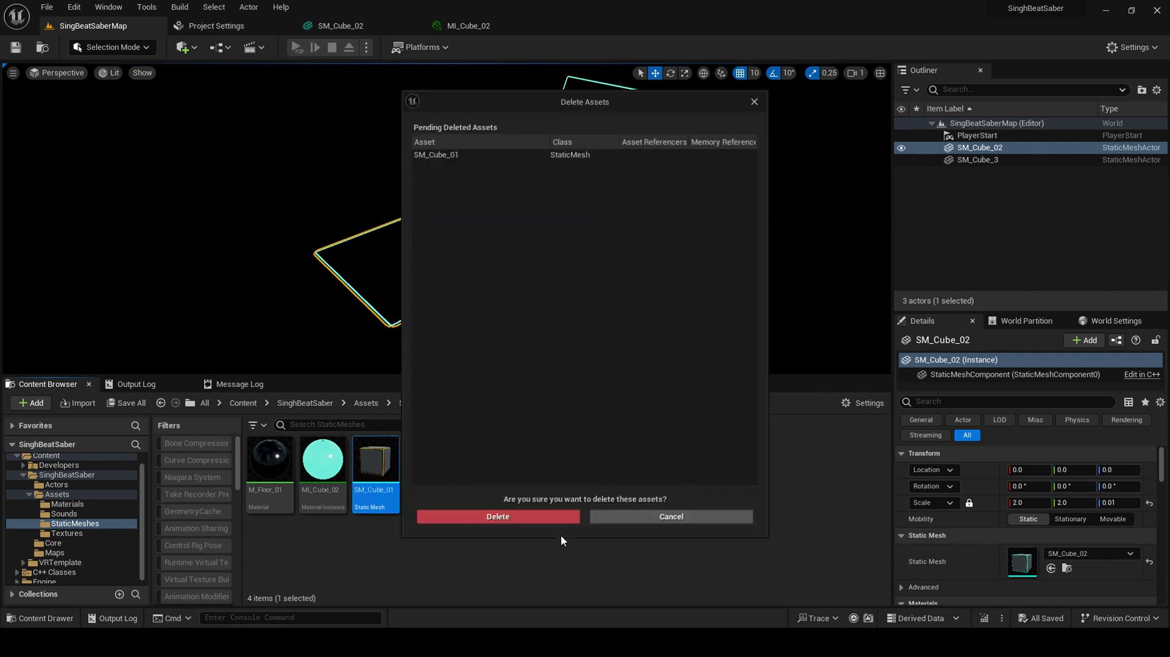
{"action": "left_click", "coordinate": [548, 519]}
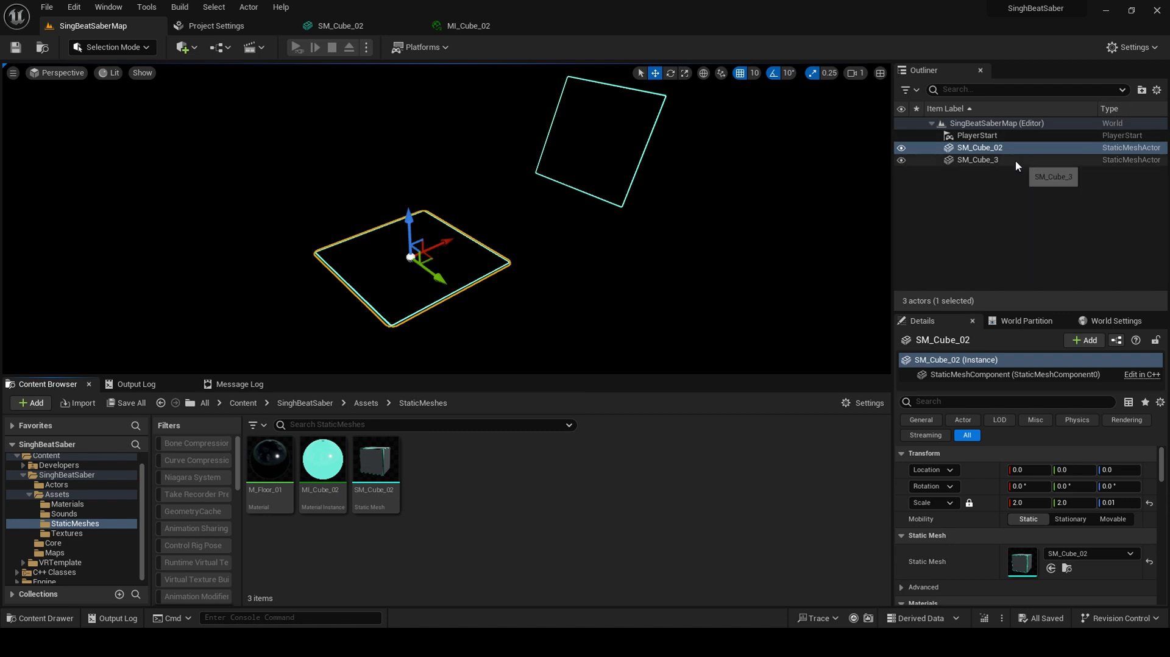
- Open the copied M_Floor_01 material's graph at the nodes feeding Emissive Color
{"action": "left_click", "coordinate": [1015, 160]}
{"action": "right_click_drag", "start_coordinate": [637, 195], "coordinate": [627, 251]}
{"action": "key", "text": "w"}
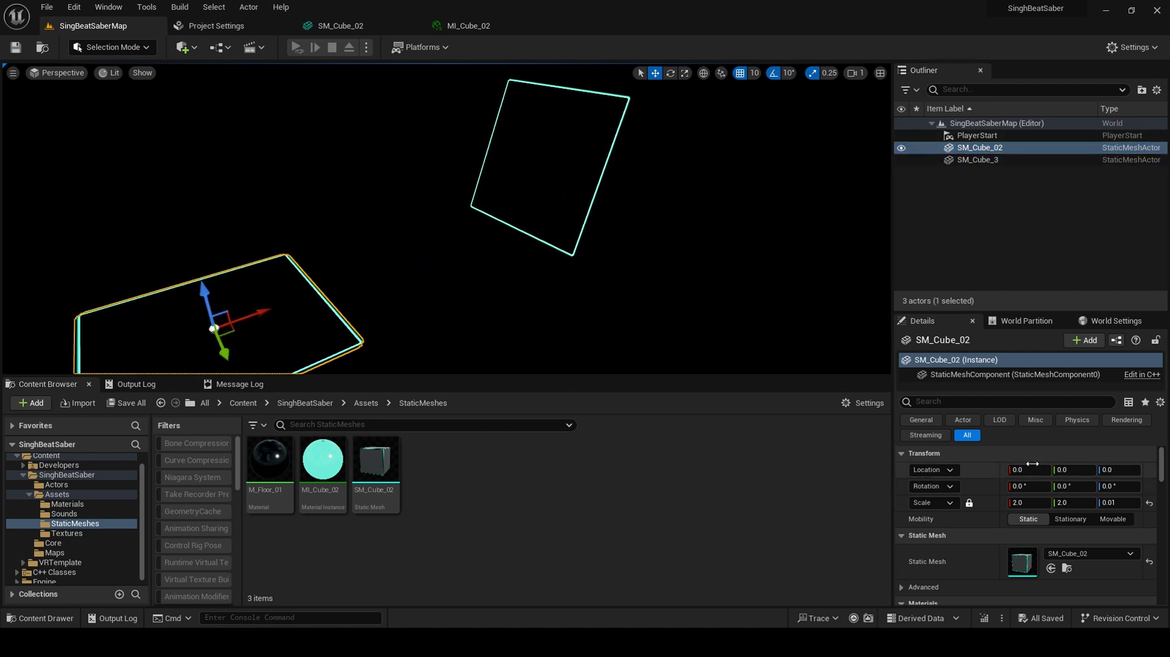
{"action": "double_click", "coordinate": [269, 460]}
{"action": "scroll", "coordinate": [492, 437], "scroll_direction": "down", "scroll_amount": 4}
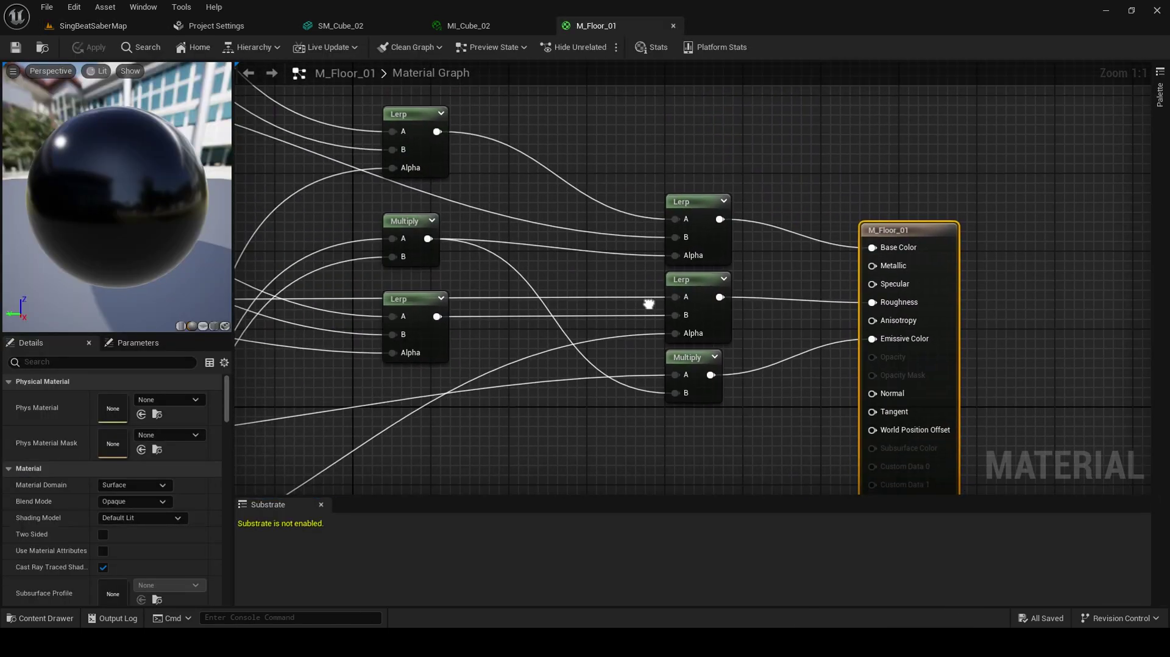
{"action": "scroll", "coordinate": [739, 284], "scroll_direction": "up", "scroll_amount": 1}
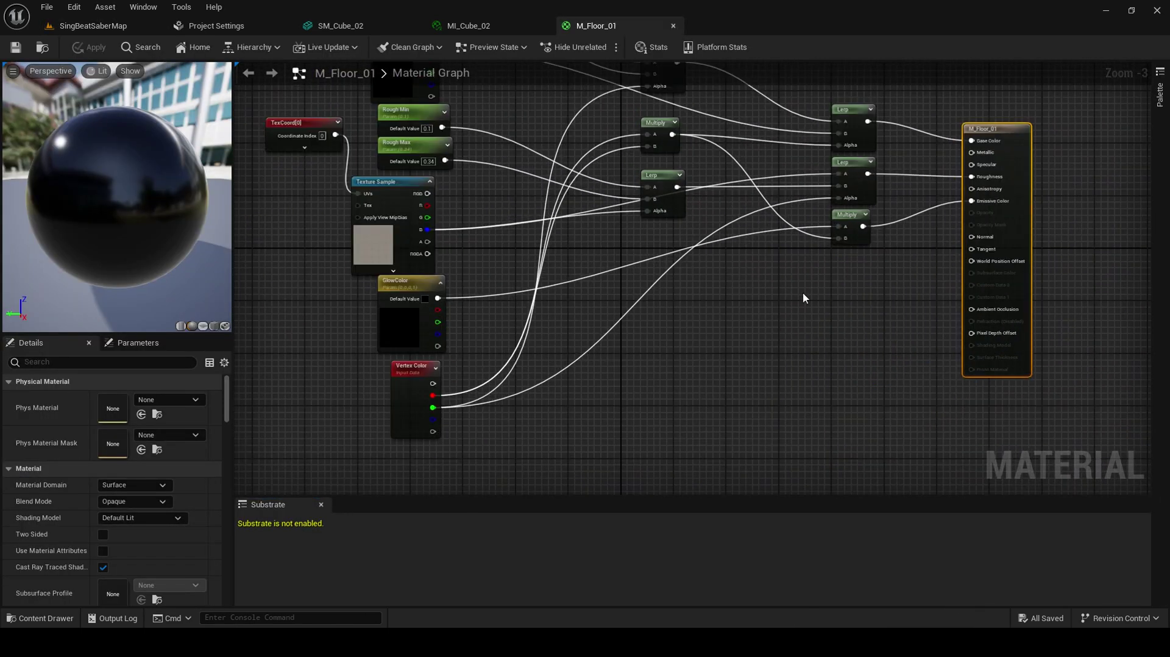
{"action": "scroll", "coordinate": [828, 240], "scroll_direction": "up", "scroll_amount": 3}
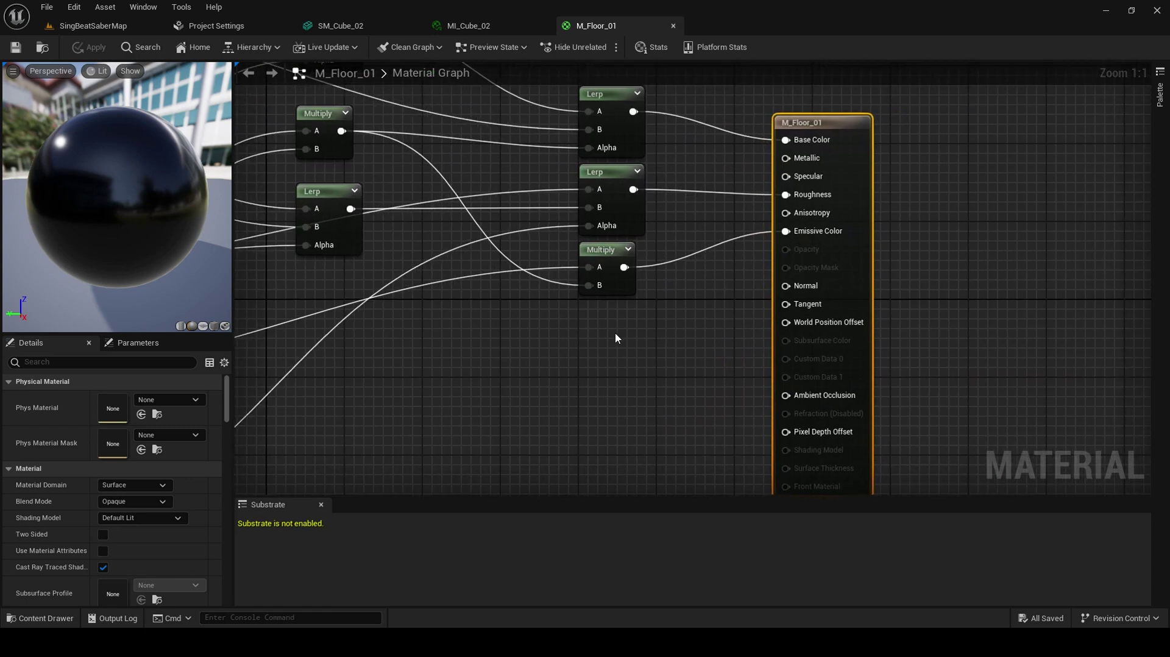
- Add a constant node below the emissive Multiply node and convert it to a parameter
{"action": "key", "text": "1"}
{"action": "left_click", "coordinate": [577, 370]}
{"action": "left_click_drag", "start_coordinate": [609, 376], "coordinate": [501, 367]}
{"action": "left_click", "coordinate": [506, 385]}
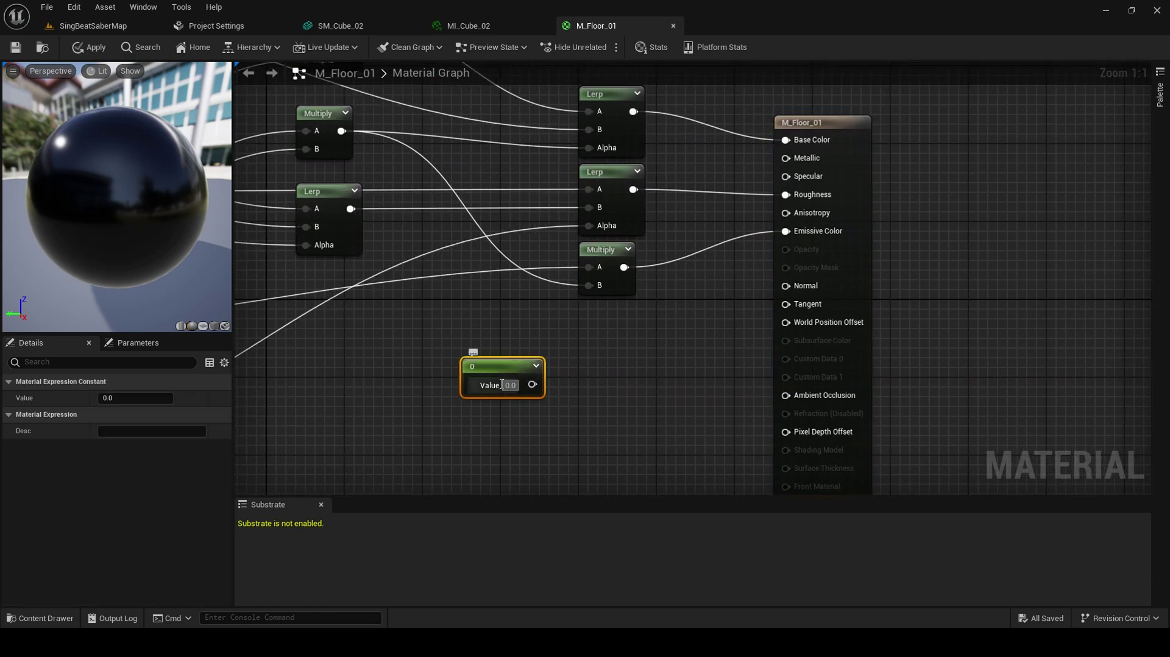
{"action": "right_click", "coordinate": [503, 382]}
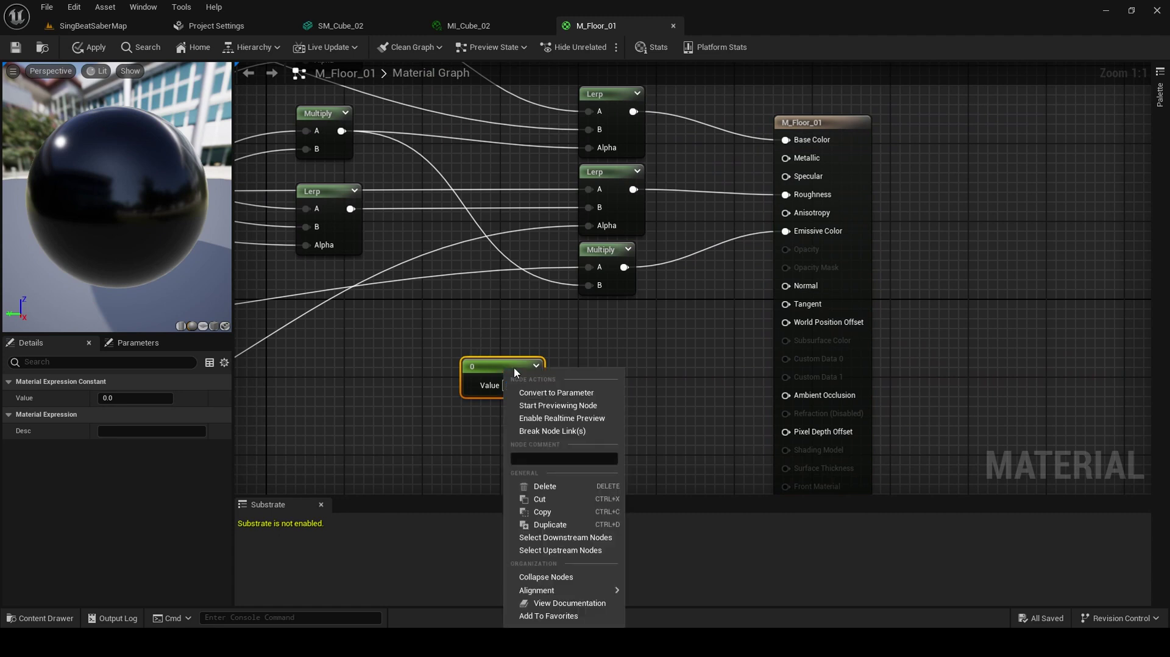
{"action": "left_click", "coordinate": [535, 390]}
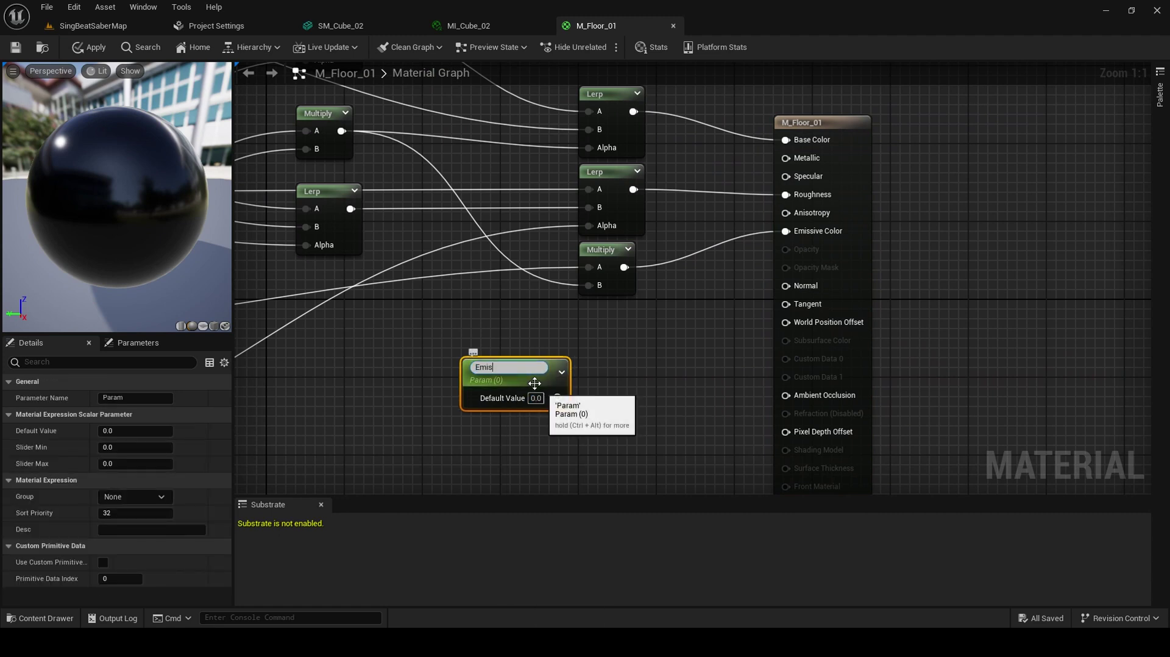
- Name the parameter EmissinPower
{"action": "type", "text": "EmissinPower]\\"}
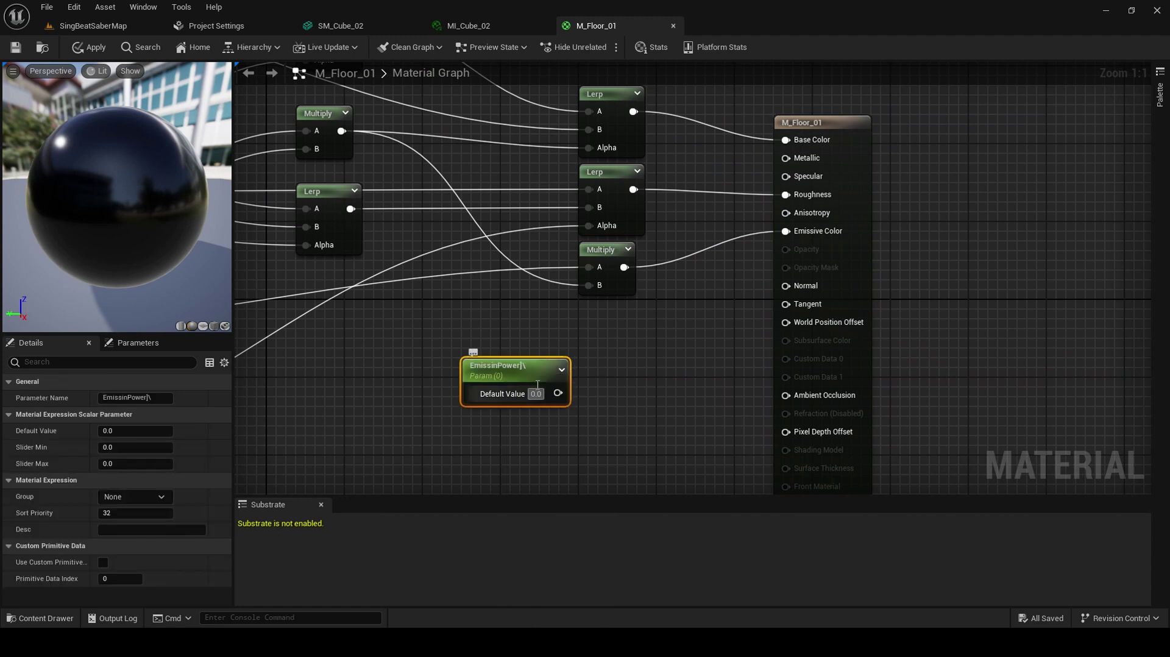
{"action": "key", "text": "Return"}
{"action": "double_click", "coordinate": [526, 367]}
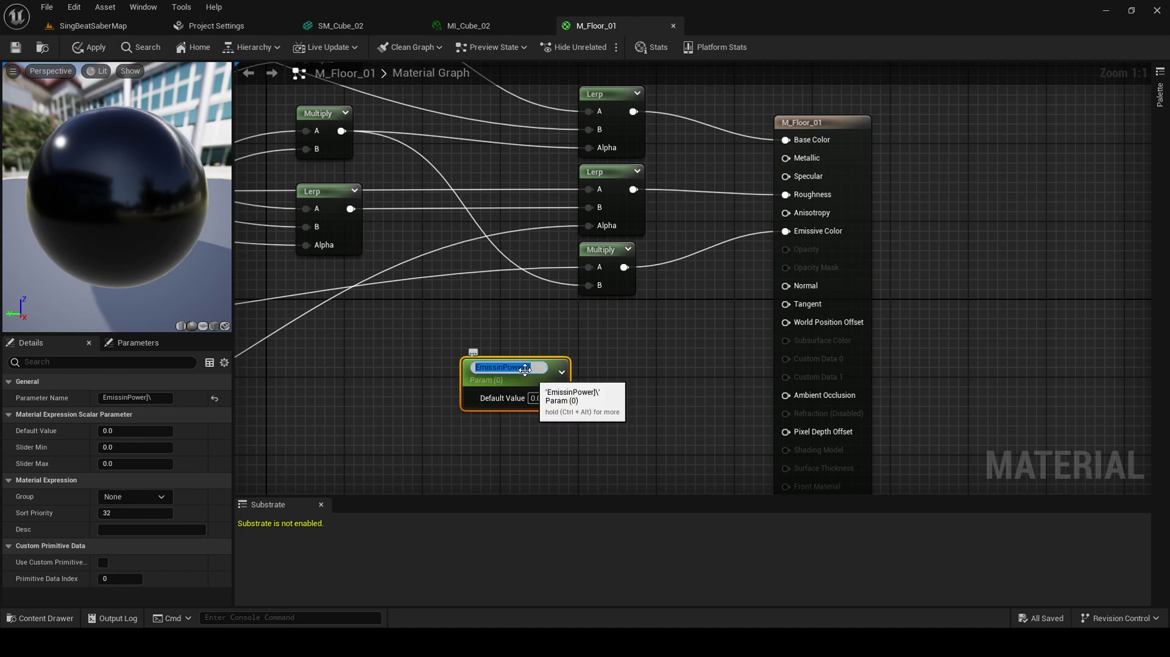
{"action": "left_click", "coordinate": [525, 369]}
{"action": "key", "text": "BackSpace"}
{"action": "key", "text": "BackSpace"}
{"action": "key", "text": "Return"}
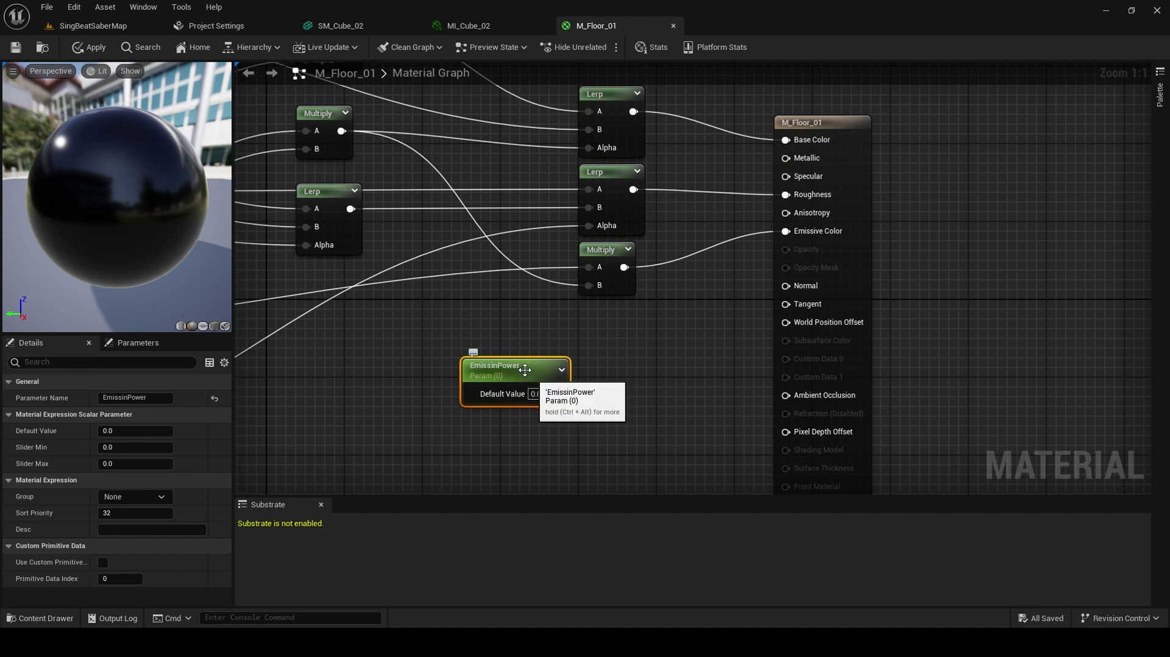
- Set the EmissinPower parameter's default value to 50
{"action": "left_click", "coordinate": [535, 394]}
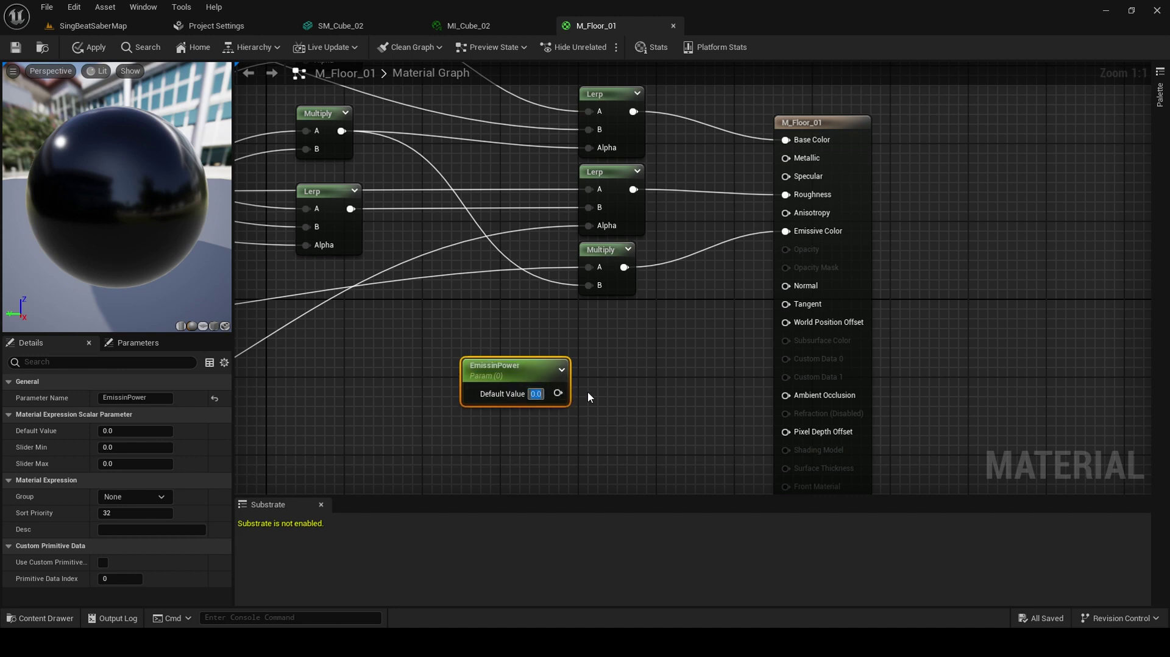
{"action": "type", "text": "50"}
{"action": "key", "text": "Return"}
- Multiply EmissinPower by the existing emissive Multiply output, connect the product to Emissive Color, and move the M_Floor_01 output node farther away
{"action": "left_click_drag", "start_coordinate": [562, 394], "coordinate": [619, 370]}
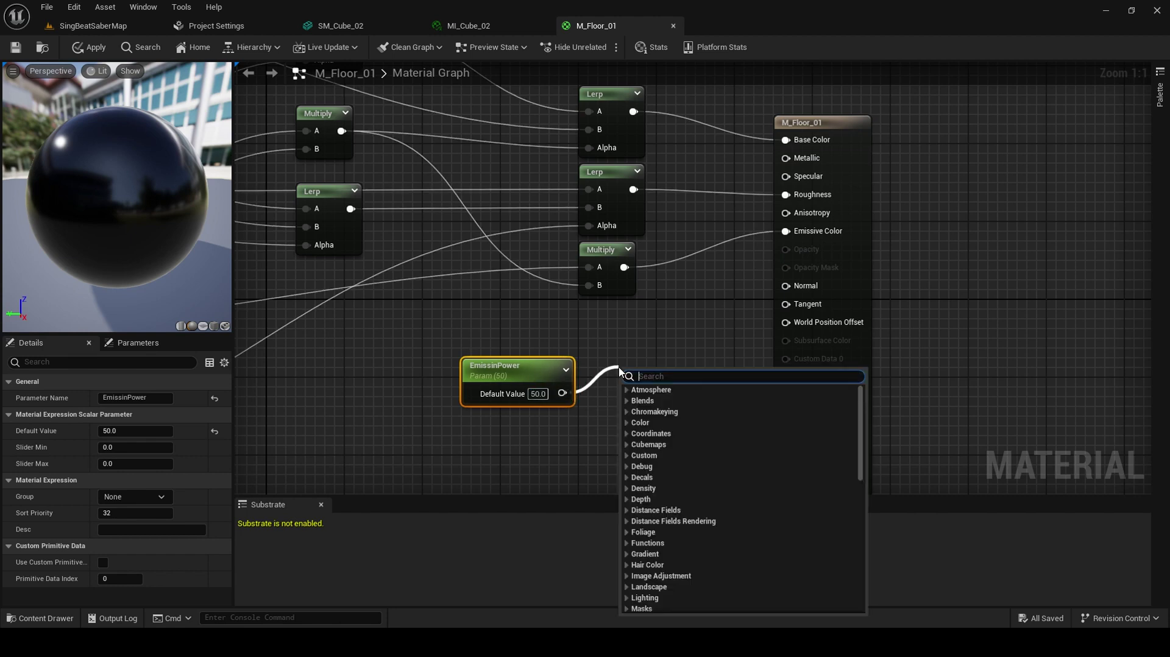
{"action": "type", "text": "*"}
{"action": "key", "text": "Return"}
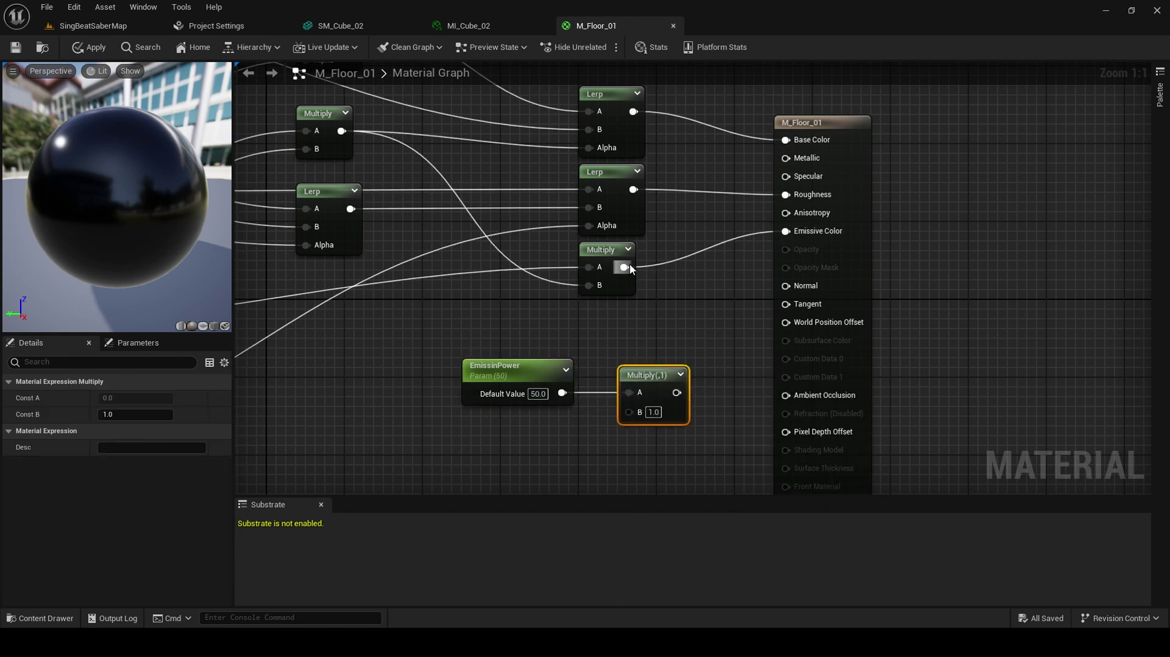
{"action": "left_click_drag", "start_coordinate": [624, 267], "coordinate": [786, 231]}
{"action": "left_click_drag", "start_coordinate": [787, 125], "coordinate": [943, 126]}
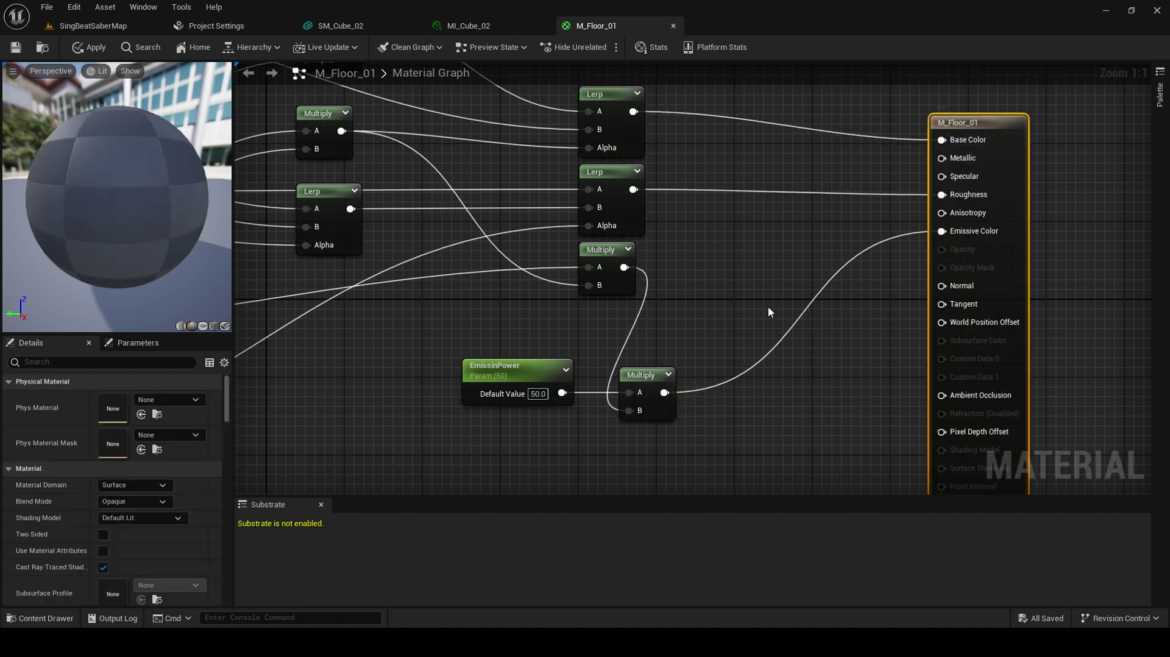
- Move the new Multiply and EmissinPower nodes closer to the M_Floor_01 output node and save the material
{"action": "left_click_drag", "start_coordinate": [627, 370], "coordinate": [743, 312]}
{"action": "left_click_drag", "start_coordinate": [504, 369], "coordinate": [590, 359]}
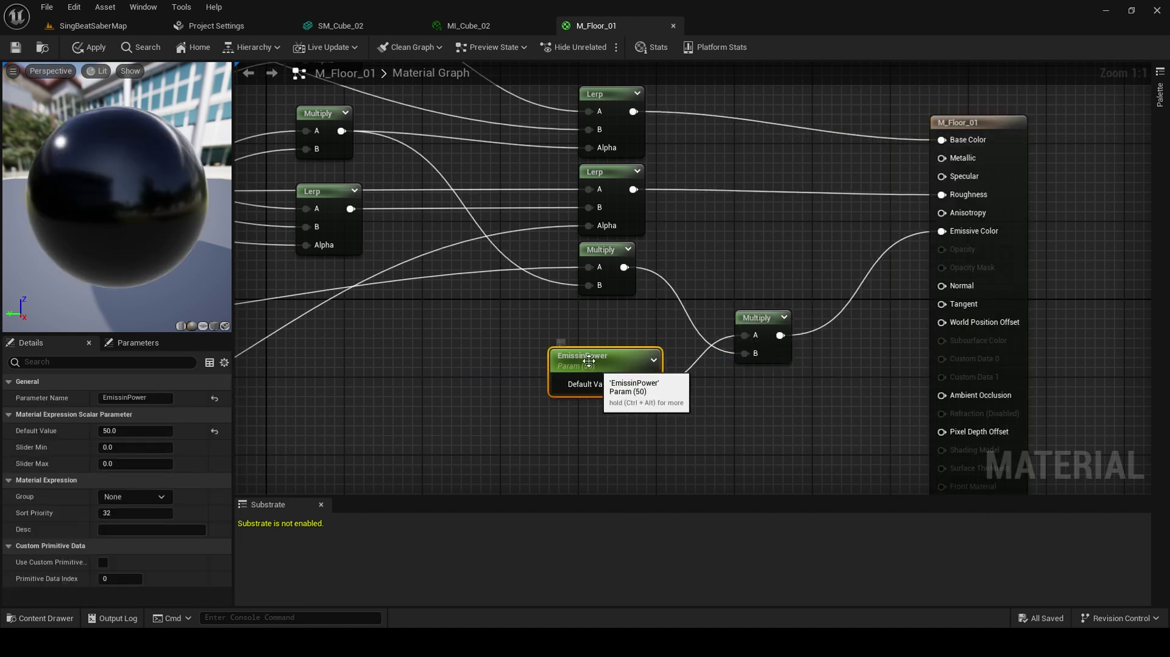
{"action": "left_click", "coordinate": [16, 47]}
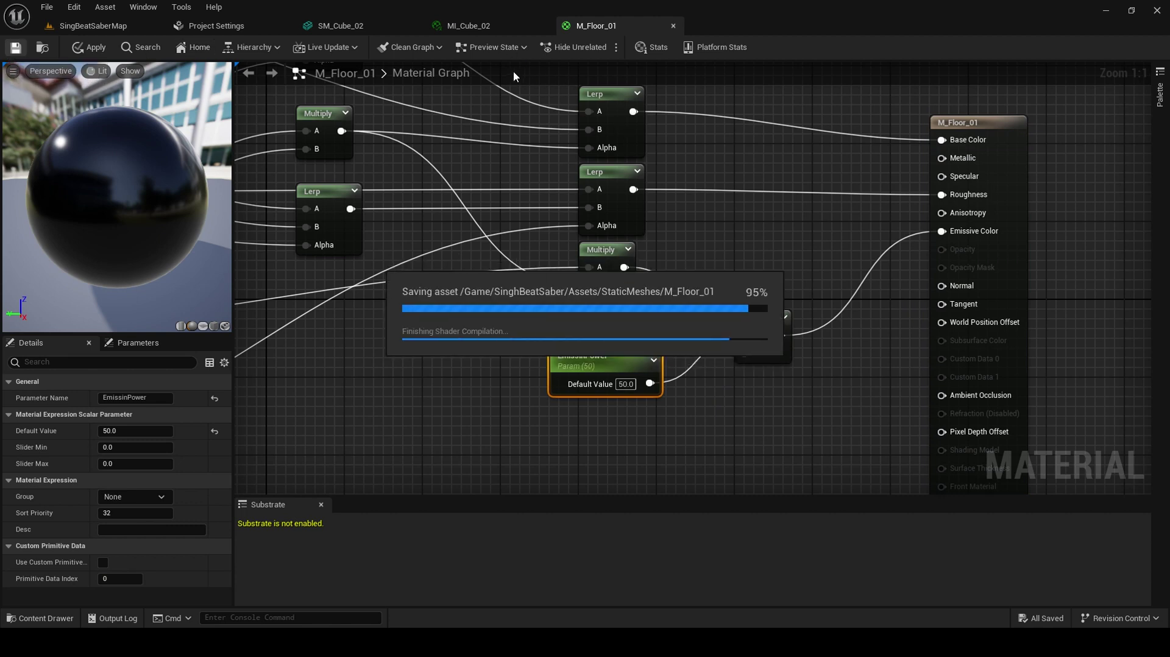
- Inspect the glow in the MI_Cube_02 material instance preview and return to the SingBeatSaberMap level
{"action": "left_click", "coordinate": [489, 29]}
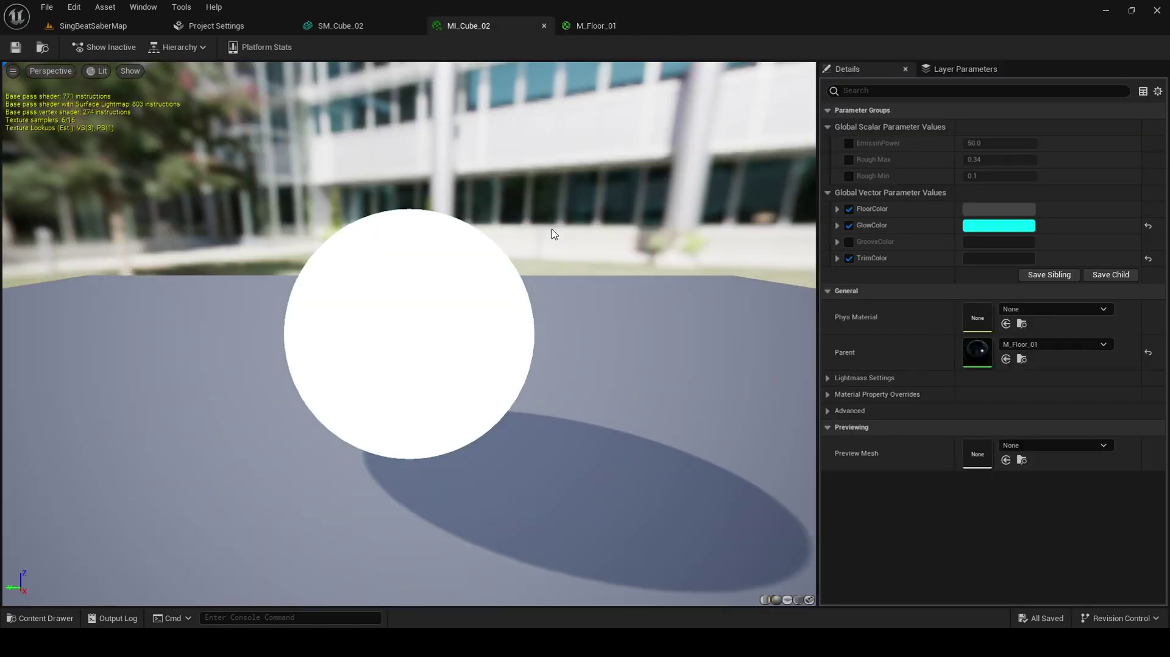
{"action": "left_click_drag", "start_coordinate": [457, 380], "coordinate": [426, 385]}
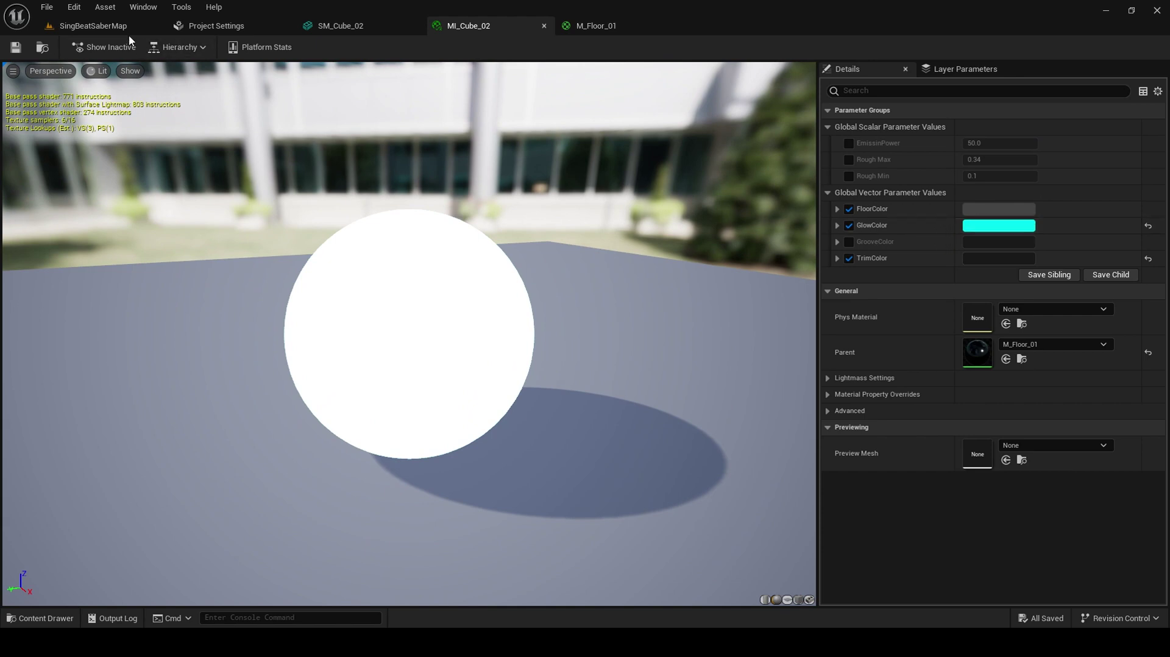
{"action": "left_click", "coordinate": [116, 23]}
{"action": "right_click_drag", "start_coordinate": [429, 249], "coordinate": [390, 268]}
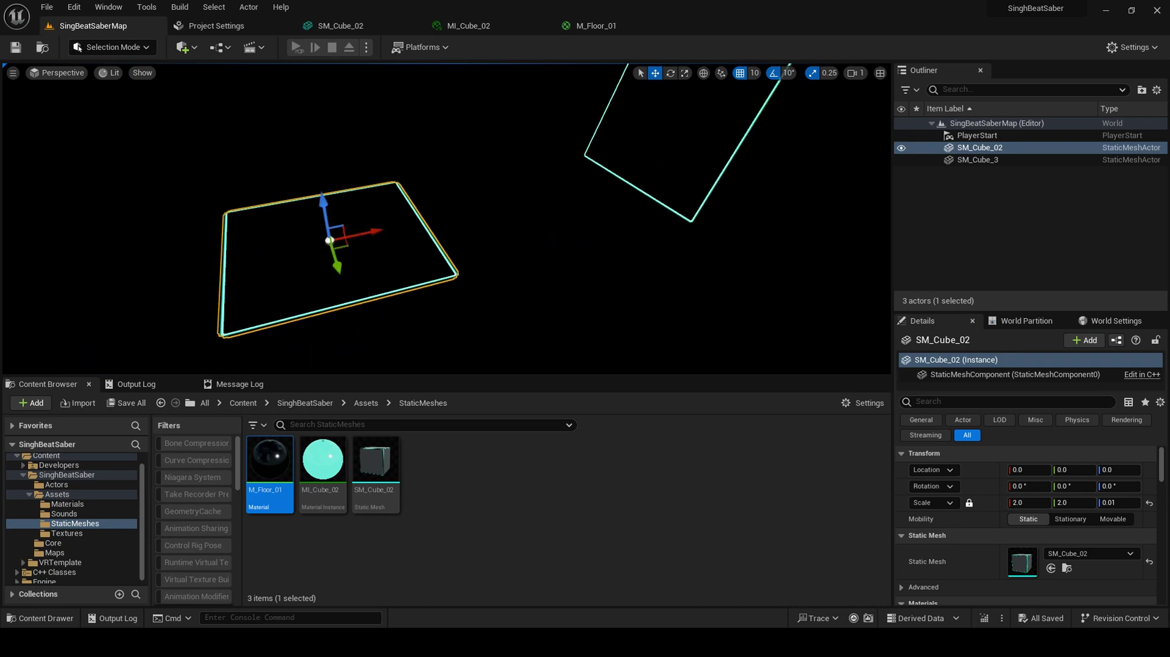
- Assign the MI_Cube_02 material instance from the StaticMeshes folder to Element 0 of the SM_Cube_02 actor and save the map
{"action": "left_click", "coordinate": [446, 554]}
{"action": "left_click", "coordinate": [1066, 568]}
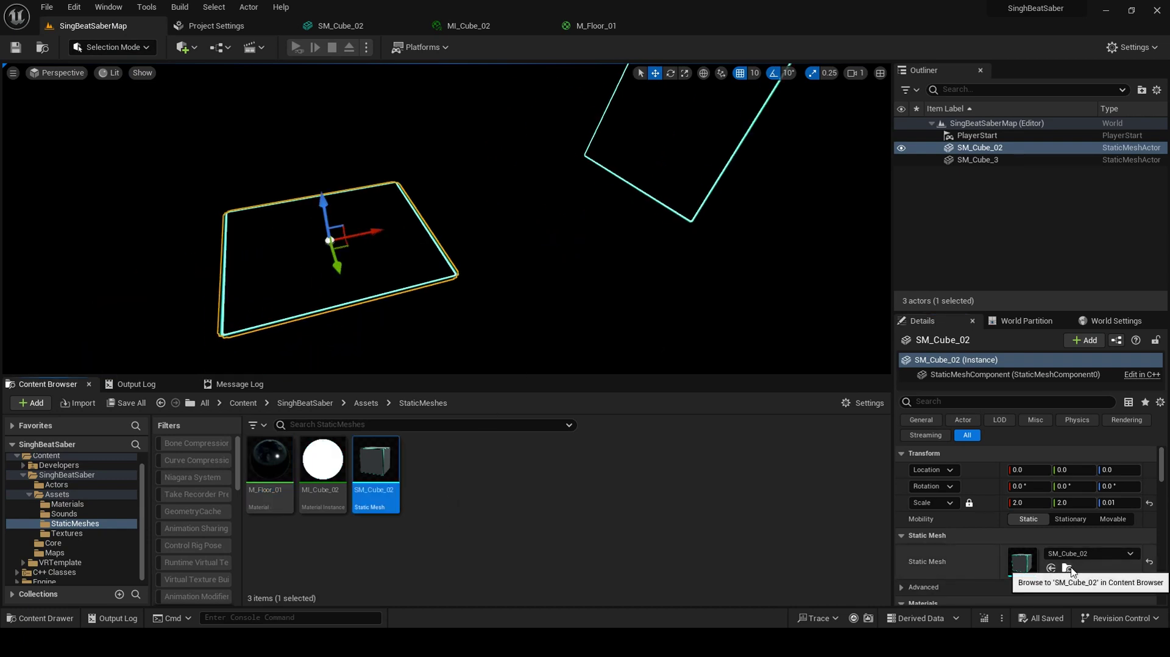
{"action": "left_click", "coordinate": [556, 555]}
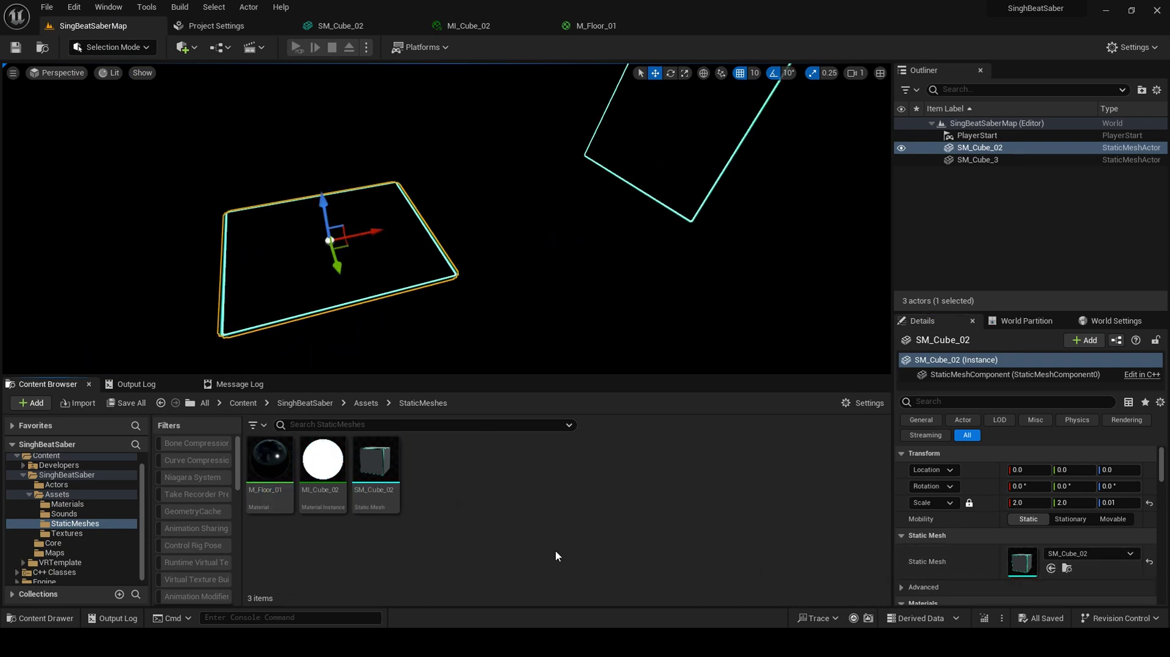
{"action": "scroll", "coordinate": [987, 554], "scroll_direction": "down", "scroll_amount": 4}
{"action": "left_click", "coordinate": [322, 460]}
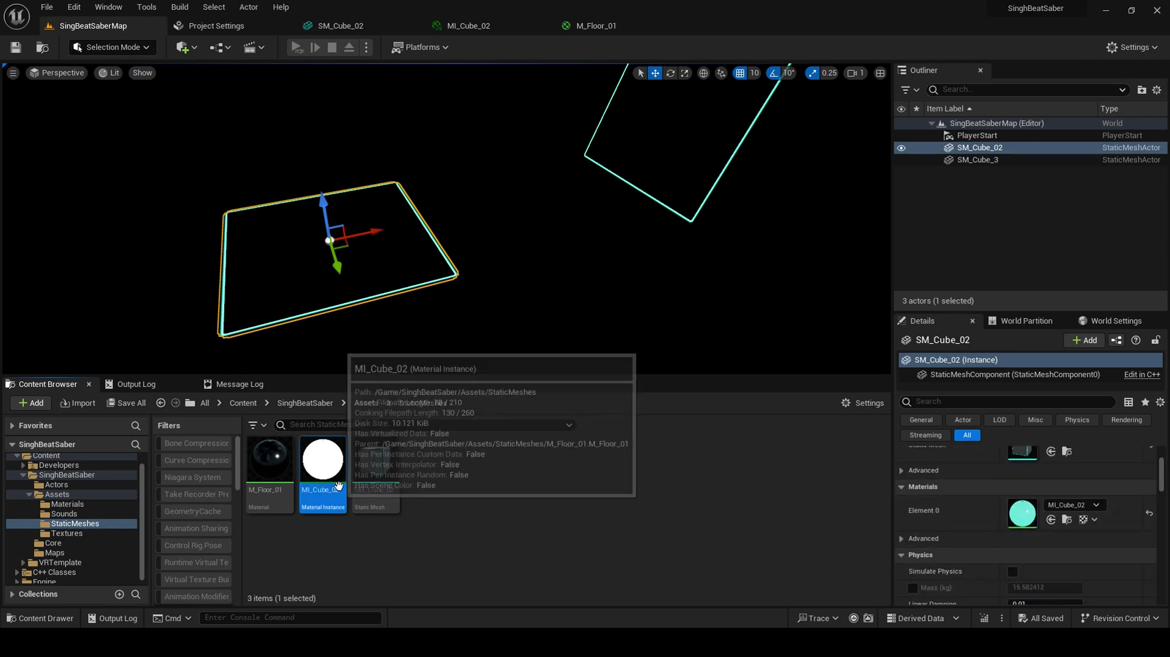
{"action": "left_click_drag", "start_coordinate": [323, 460], "coordinate": [1036, 513]}
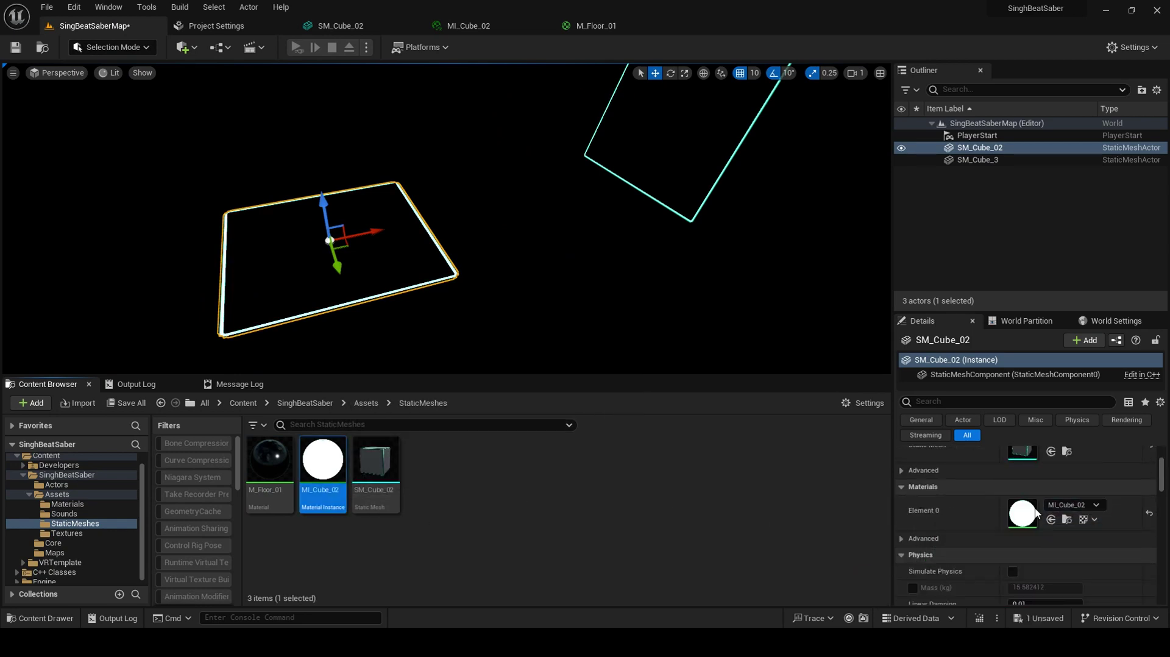
{"action": "left_click", "coordinate": [16, 46]}
{"action": "left_click", "coordinate": [410, 509]}
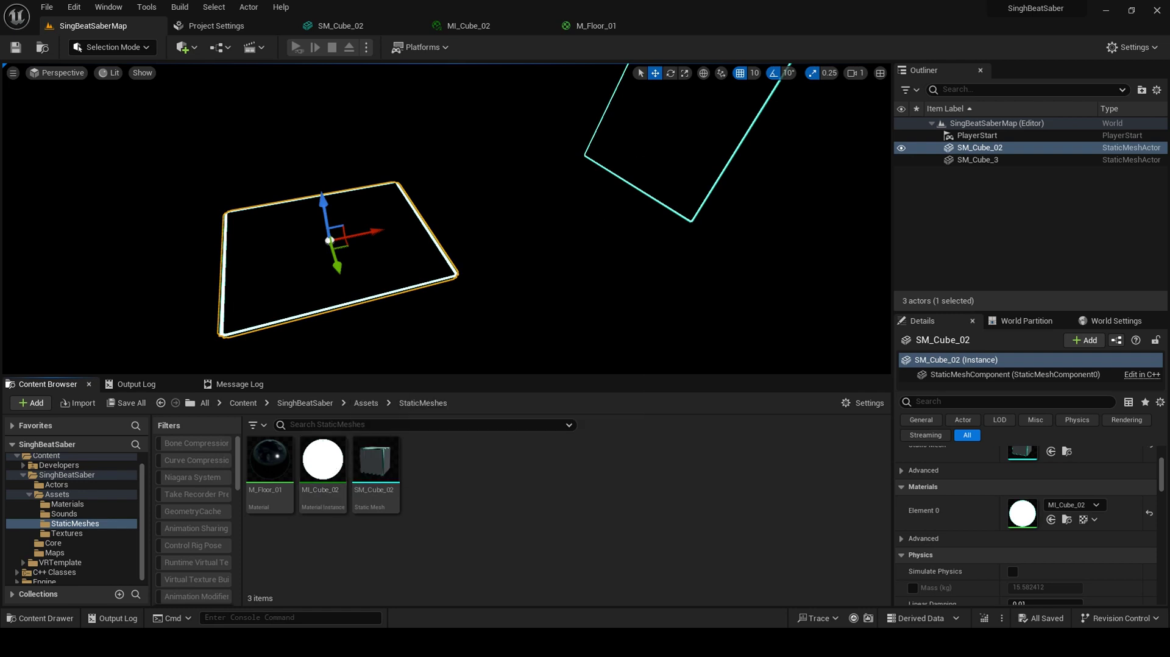
- Assign MI_Cube_02 to the material slot of the SM_Cube_3 actor and save the map
{"action": "left_click", "coordinate": [658, 176]}
{"action": "left_click_drag", "start_coordinate": [326, 463], "coordinate": [933, 504]}
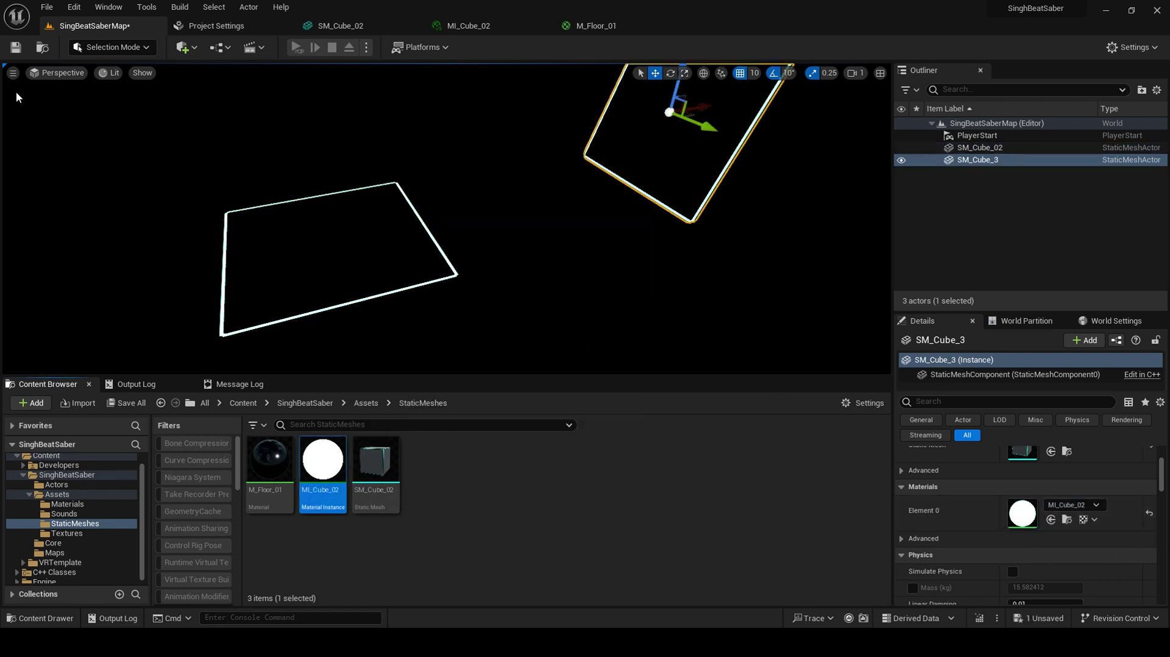
{"action": "left_click", "coordinate": [15, 49]}
{"action": "left_click", "coordinate": [525, 563]}
- Locate the SM_Cube_02 actor's static mesh among the project assets and inspect the glow of both cubes in the level
{"action": "left_click", "coordinate": [999, 150]}
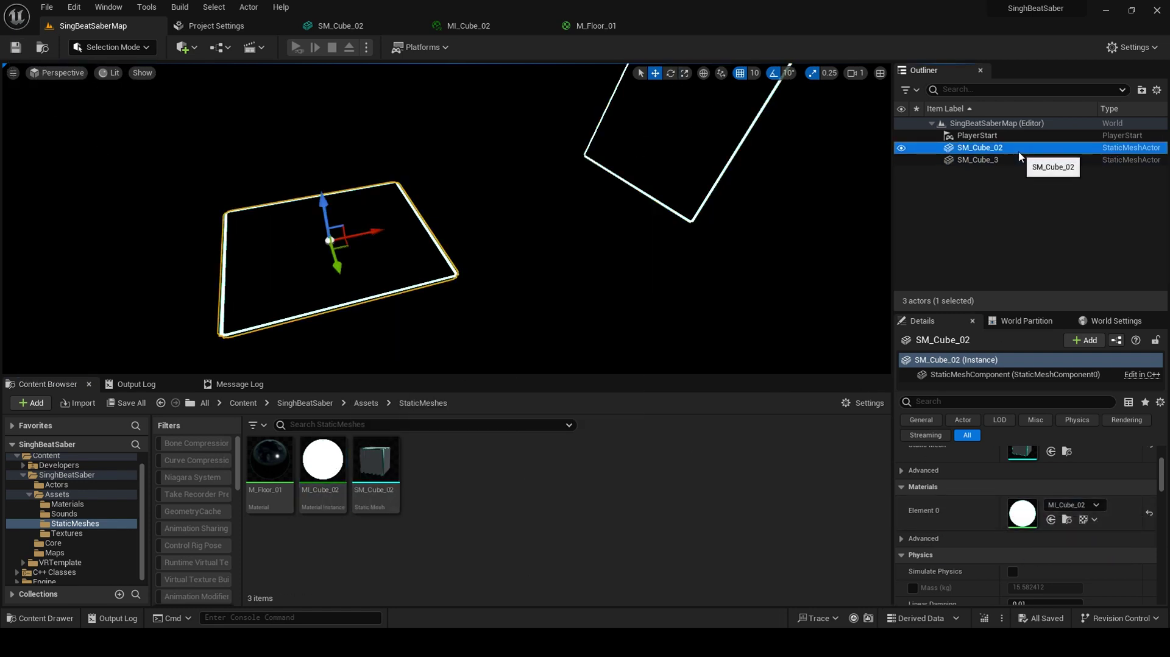
{"action": "scroll", "coordinate": [1030, 469], "scroll_direction": "up", "scroll_amount": 1}
{"action": "left_click", "coordinate": [1065, 472]}
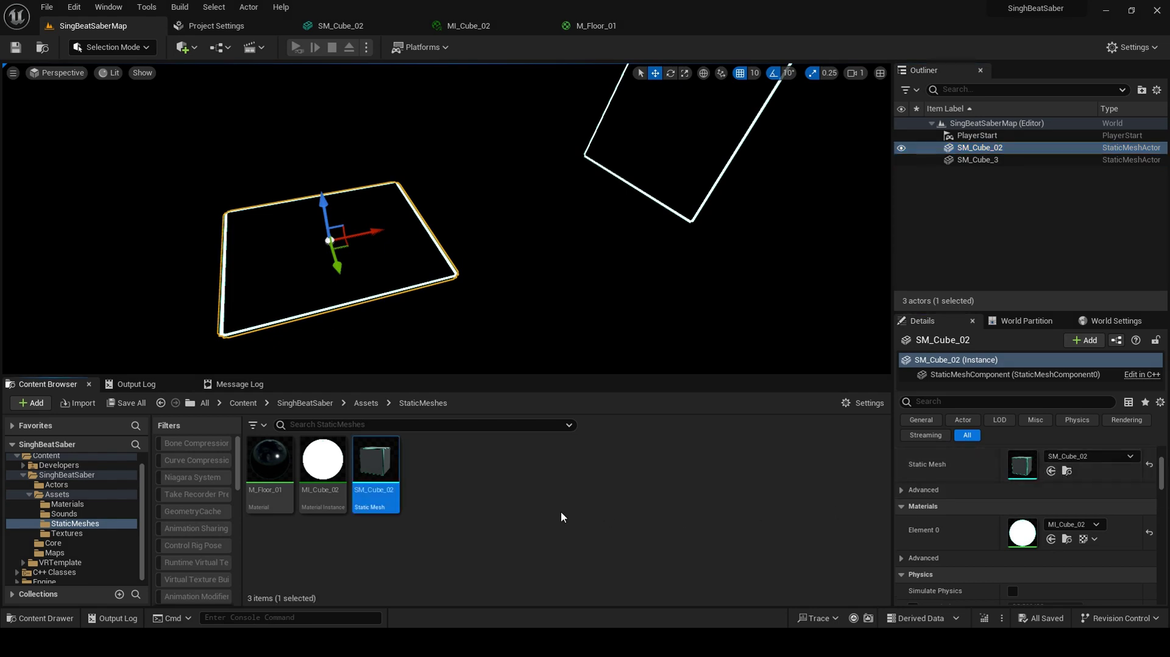
{"action": "left_click", "coordinate": [325, 500]}
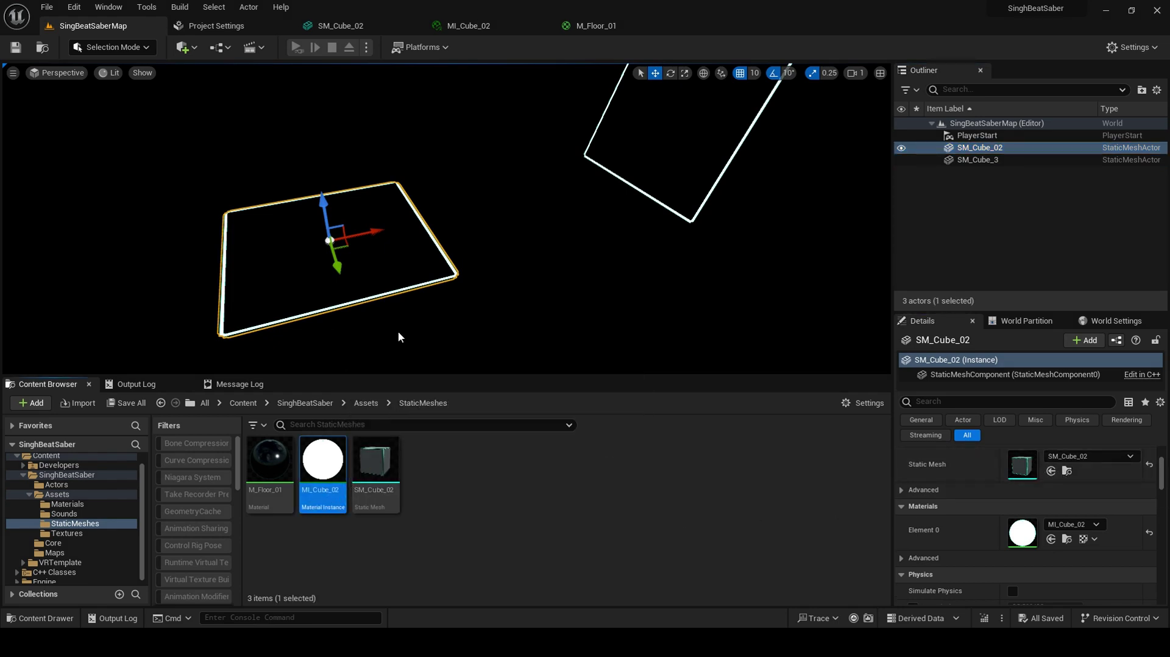
{"action": "right_click_drag", "start_coordinate": [449, 322], "coordinate": [377, 350]}
{"action": "right_click_drag", "start_coordinate": [478, 278], "coordinate": [403, 311]}
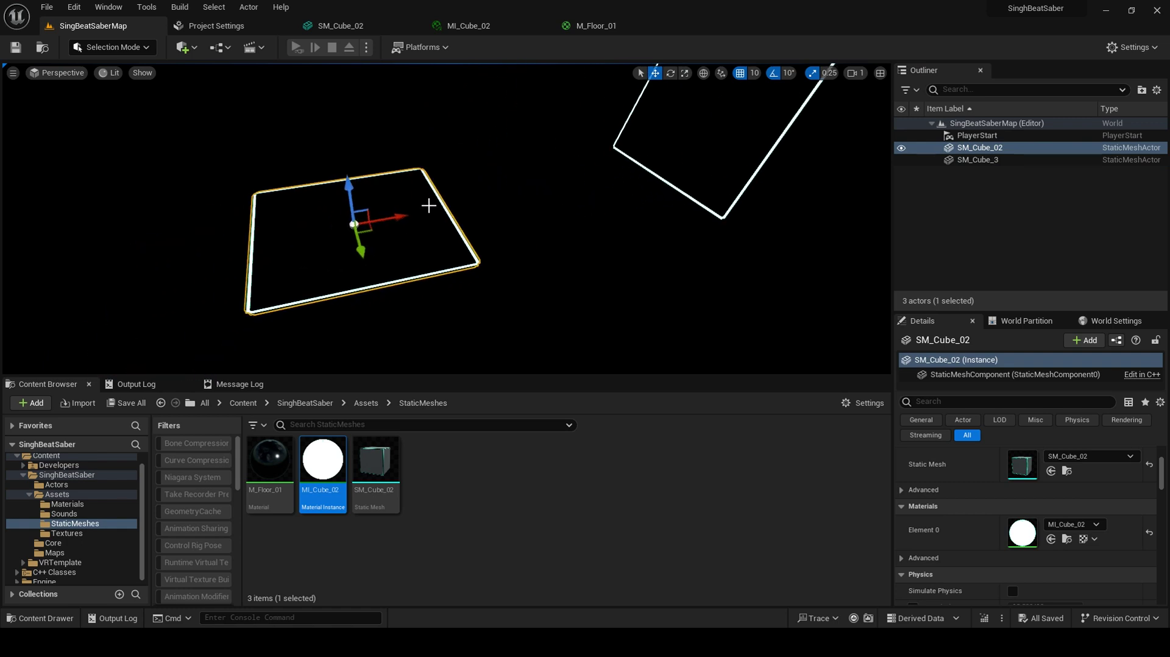
- Bring up the DesiBeatSaber editor window briefly, return to SinghBeatSaber and open the Engine Rendering section of its project settings
{"action": "left_click_drag", "start_coordinate": [542, 0], "coordinate": [713, 145]}
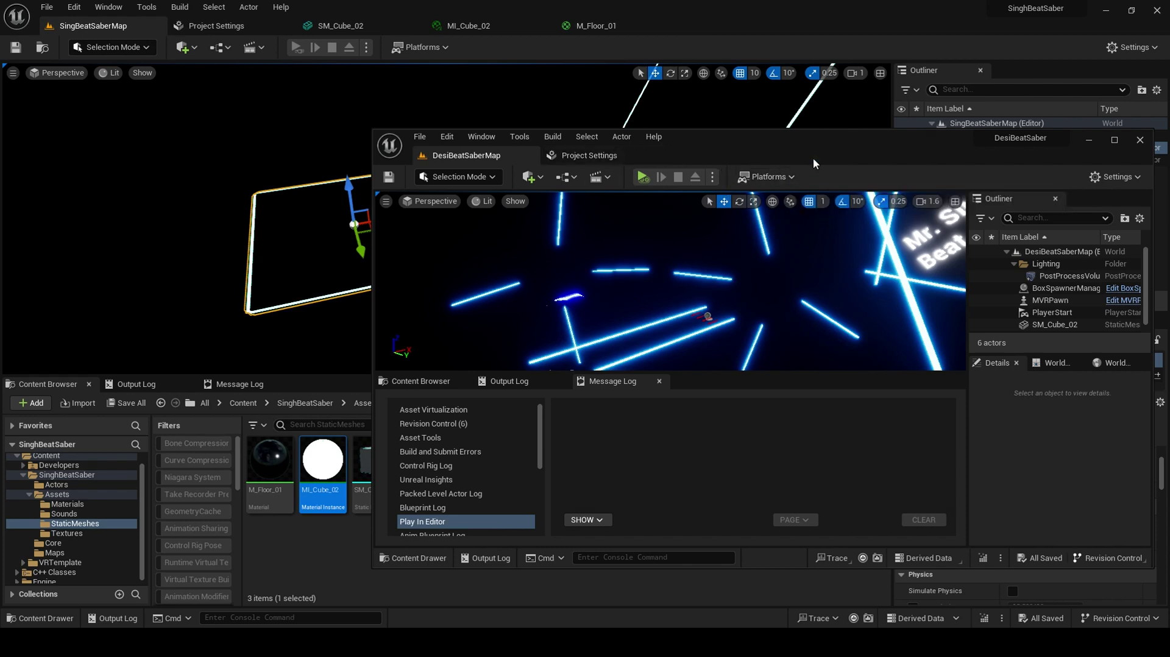
{"action": "left_click", "coordinate": [823, 37]}
{"action": "left_click", "coordinate": [227, 30]}
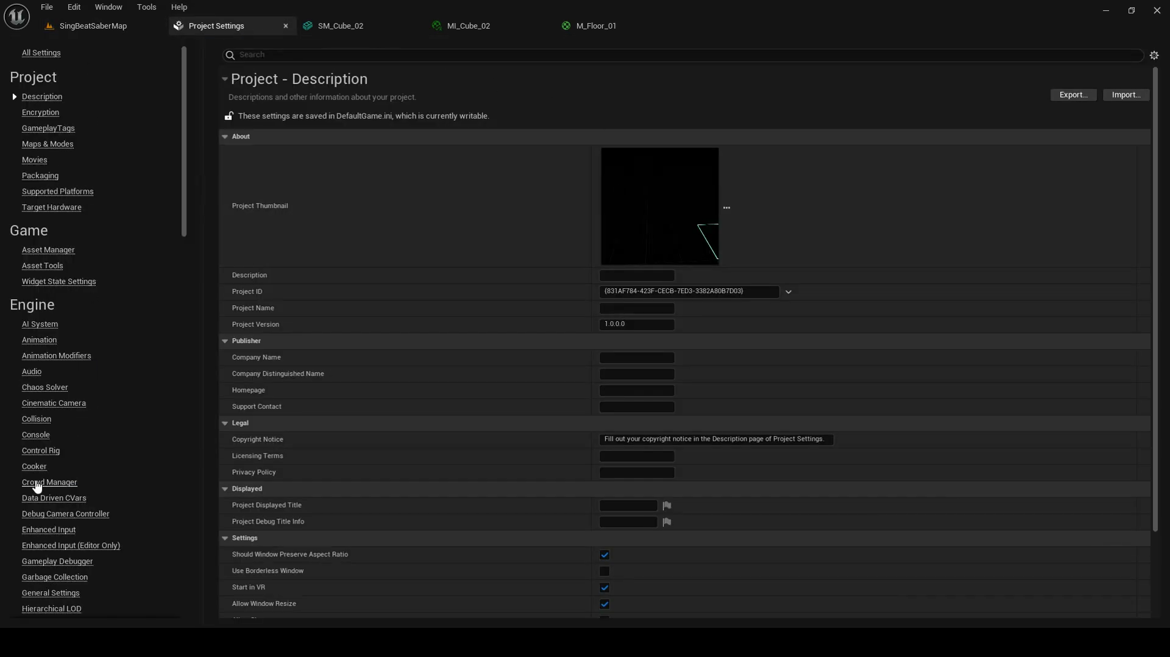
{"action": "scroll", "coordinate": [36, 486], "scroll_direction": "down", "scroll_amount": 10}
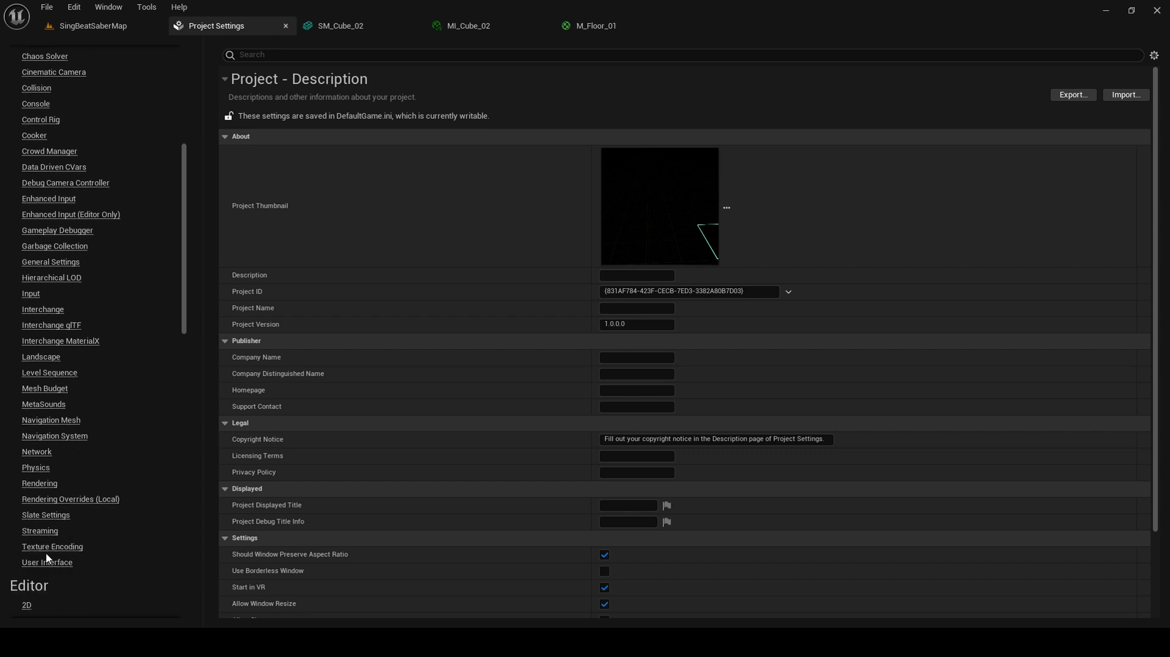
{"action": "left_click", "coordinate": [37, 484]}
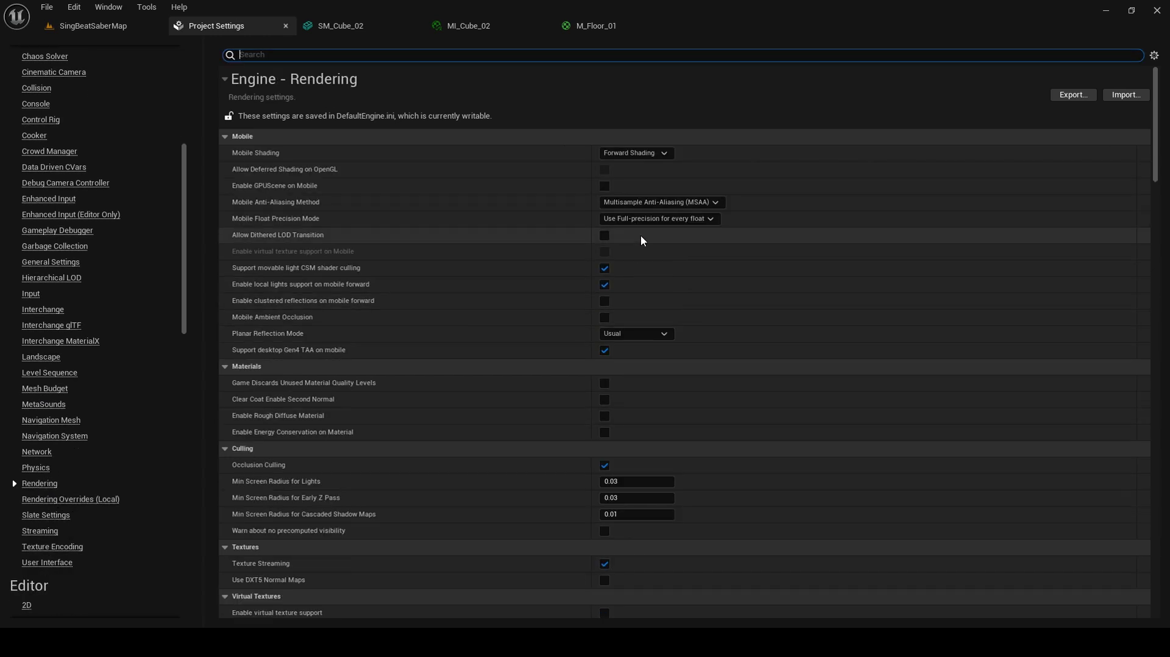
- Arrange the SinghBeatSaber and DesiBeatSaber editors side by side, with the Rendering project settings shown in both
{"action": "left_click_drag", "start_coordinate": [815, 18], "coordinate": [3, 157]}
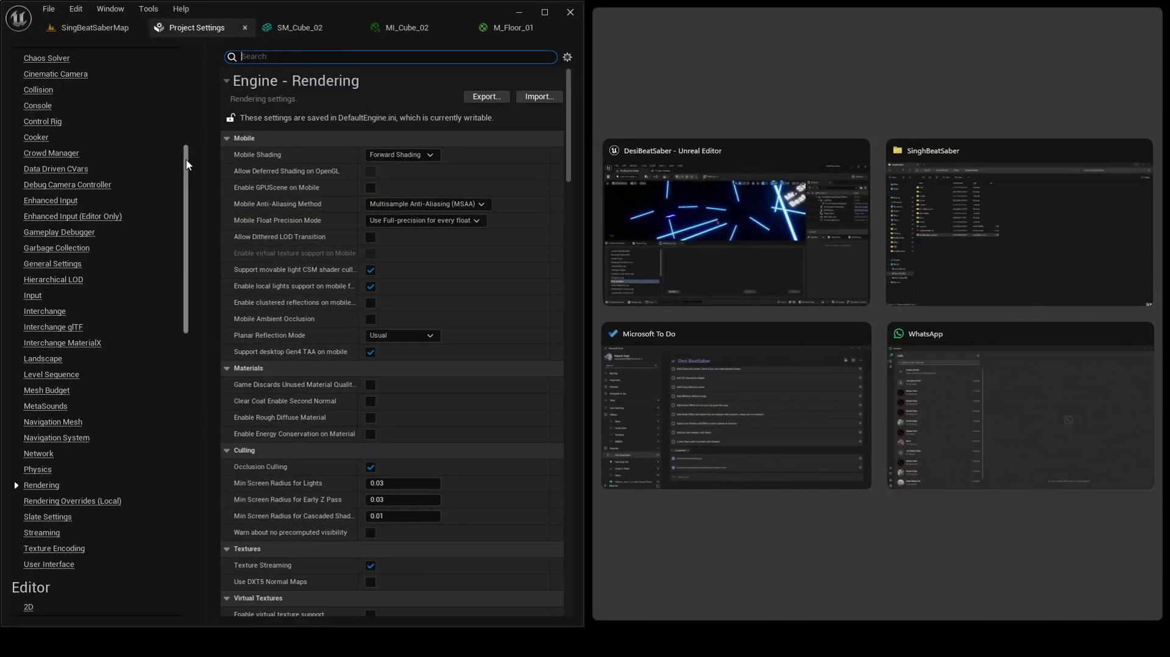
{"action": "left_click", "coordinate": [426, 90]}
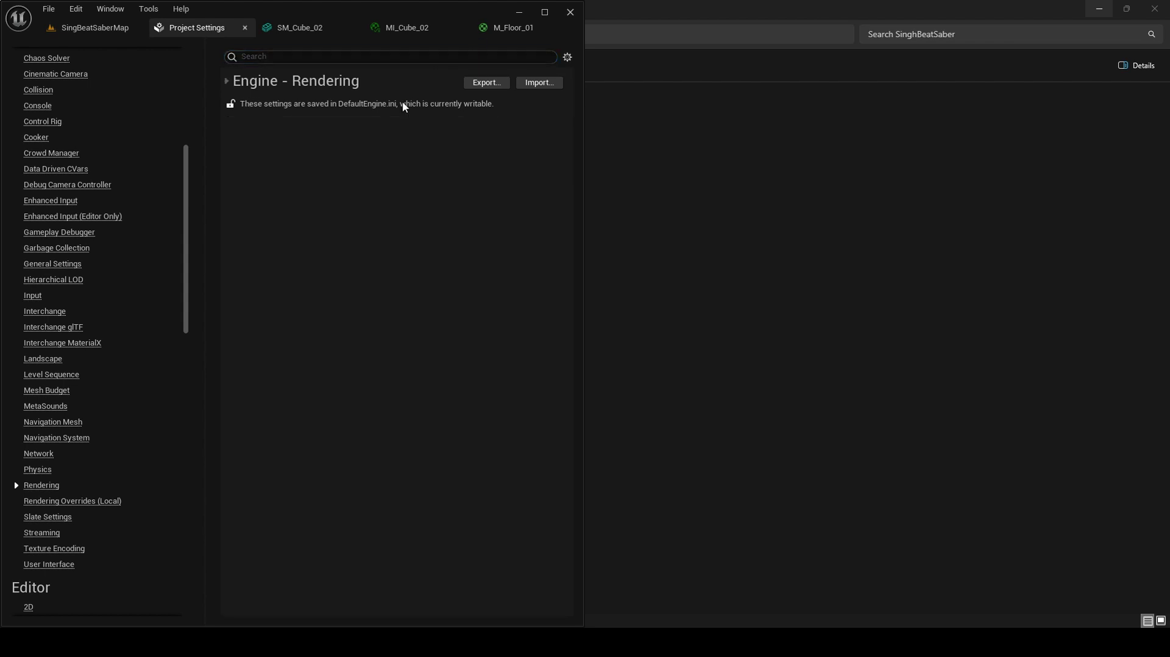
{"action": "left_click", "coordinate": [406, 88]}
{"action": "left_click_drag", "start_coordinate": [585, 0], "coordinate": [1169, 177]}
{"action": "left_click", "coordinate": [804, 30]}
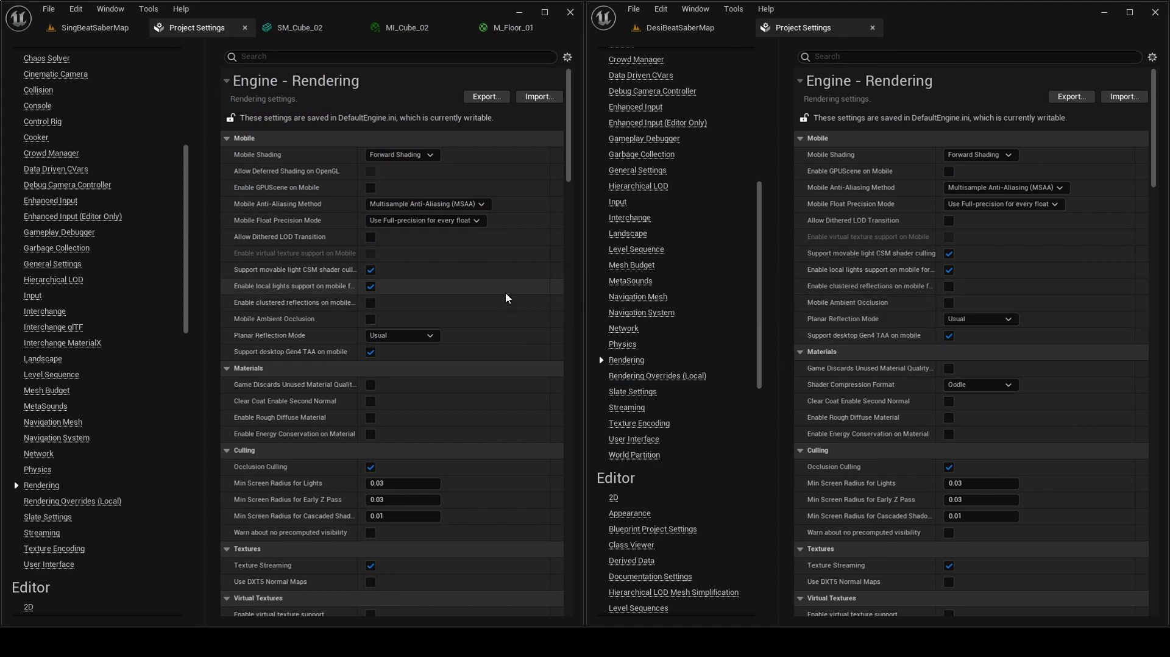
- Compare the Rendering settings of both projects section by section, from Mobile through Lumen, Forward Renderer, VR, Postprocessing and Default Settings
{"action": "scroll", "coordinate": [851, 200], "scroll_direction": "down", "scroll_amount": 10}
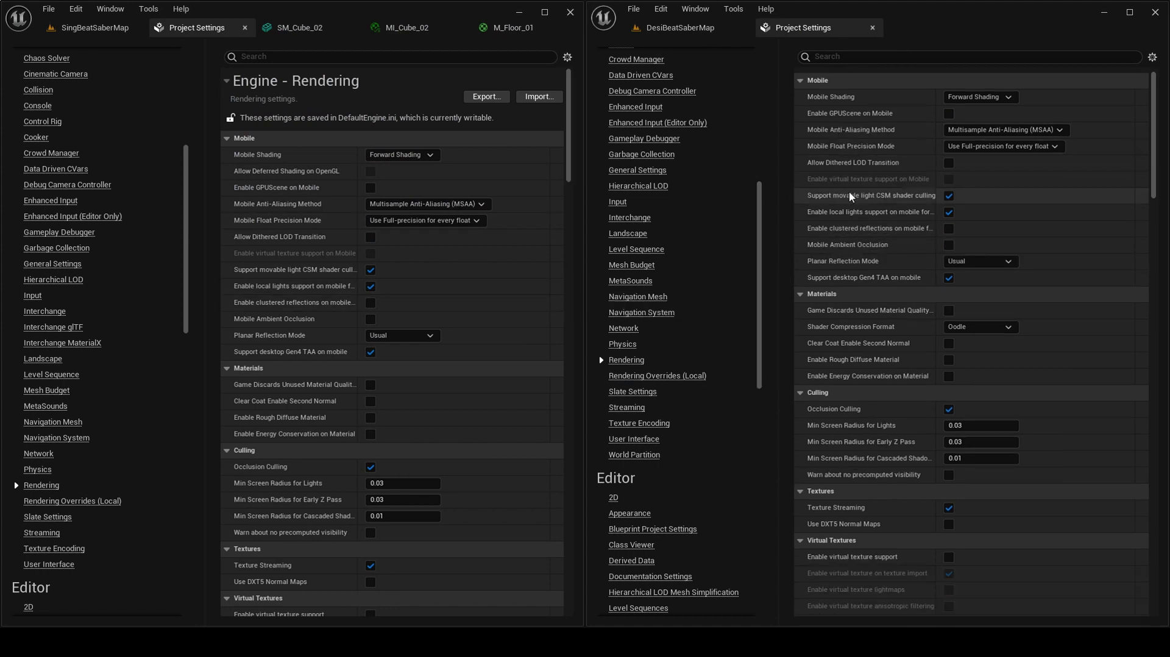
{"action": "scroll", "coordinate": [851, 199], "scroll_direction": "down", "scroll_amount": 4}
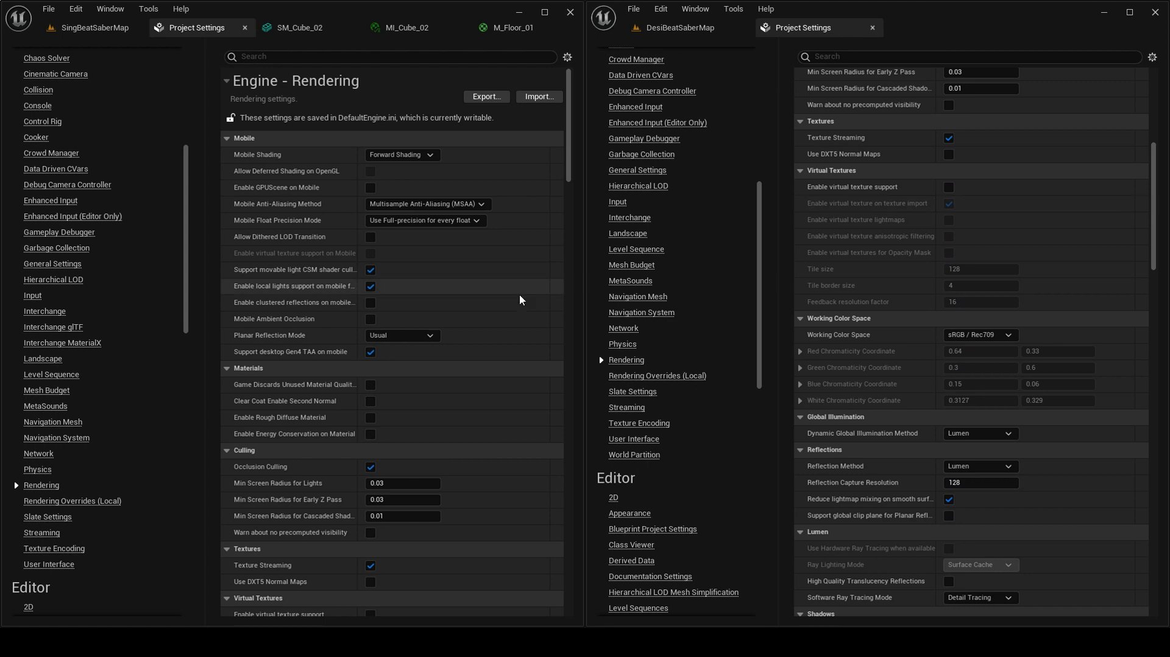
{"action": "scroll", "coordinate": [459, 296], "scroll_direction": "down", "scroll_amount": 3}
{"action": "scroll", "coordinate": [295, 408], "scroll_direction": "down", "scroll_amount": 11}
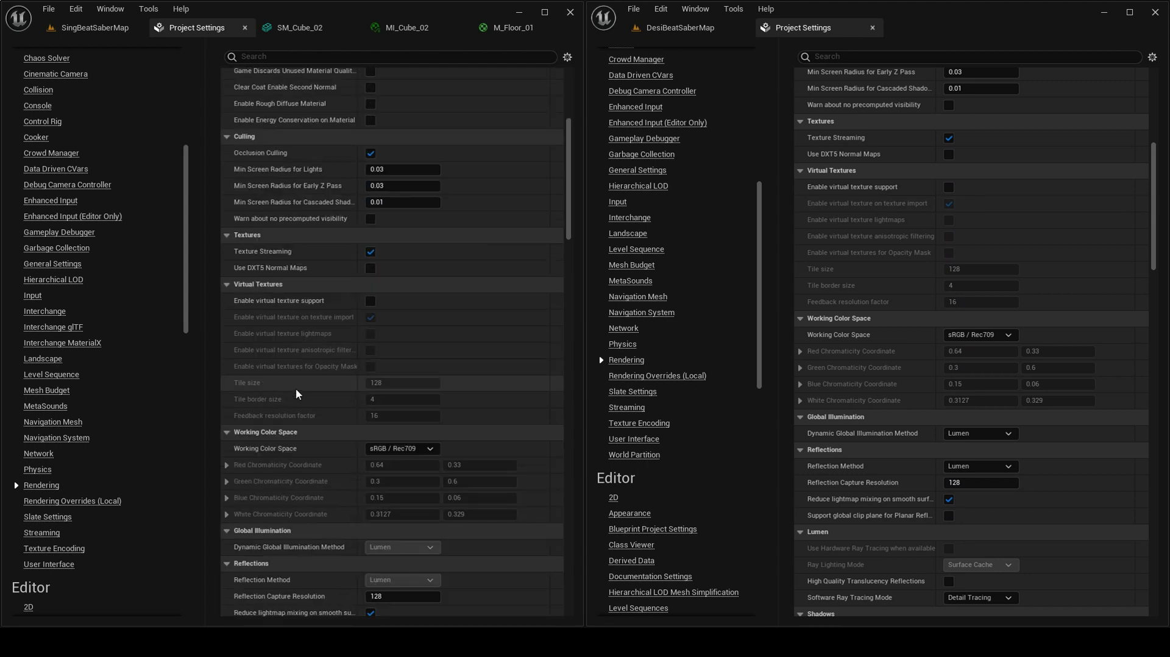
{"action": "scroll", "coordinate": [307, 377], "scroll_direction": "down", "scroll_amount": 3}
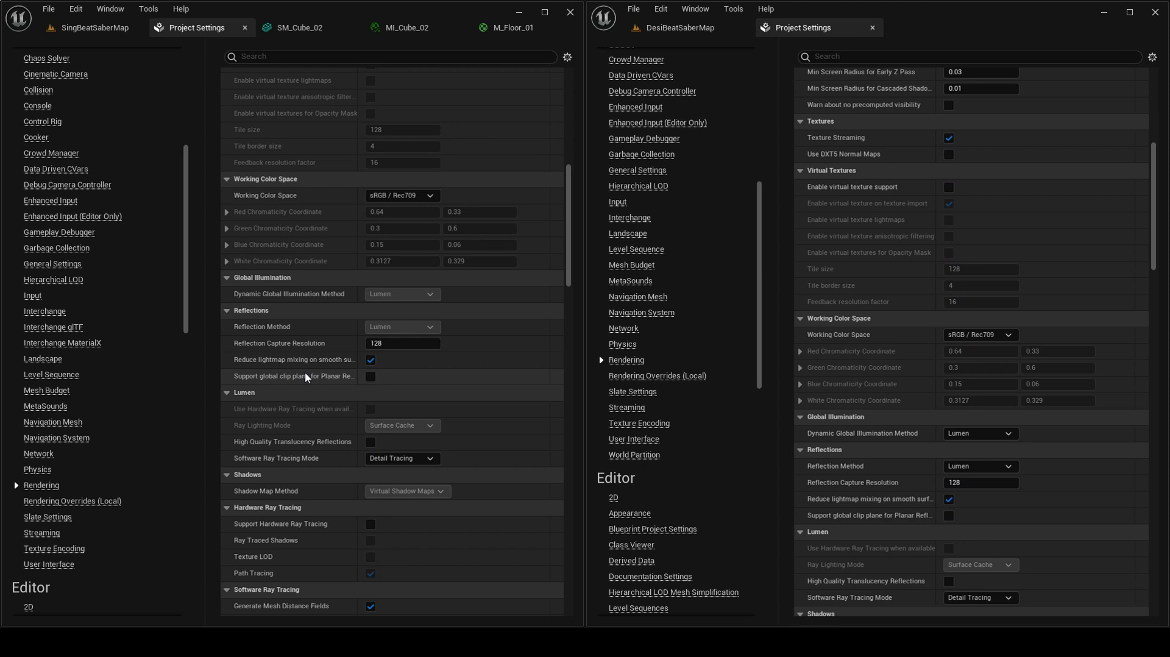
{"action": "scroll", "coordinate": [307, 377], "scroll_direction": "down", "scroll_amount": 4}
{"action": "scroll", "coordinate": [875, 301], "scroll_direction": "down", "scroll_amount": 4}
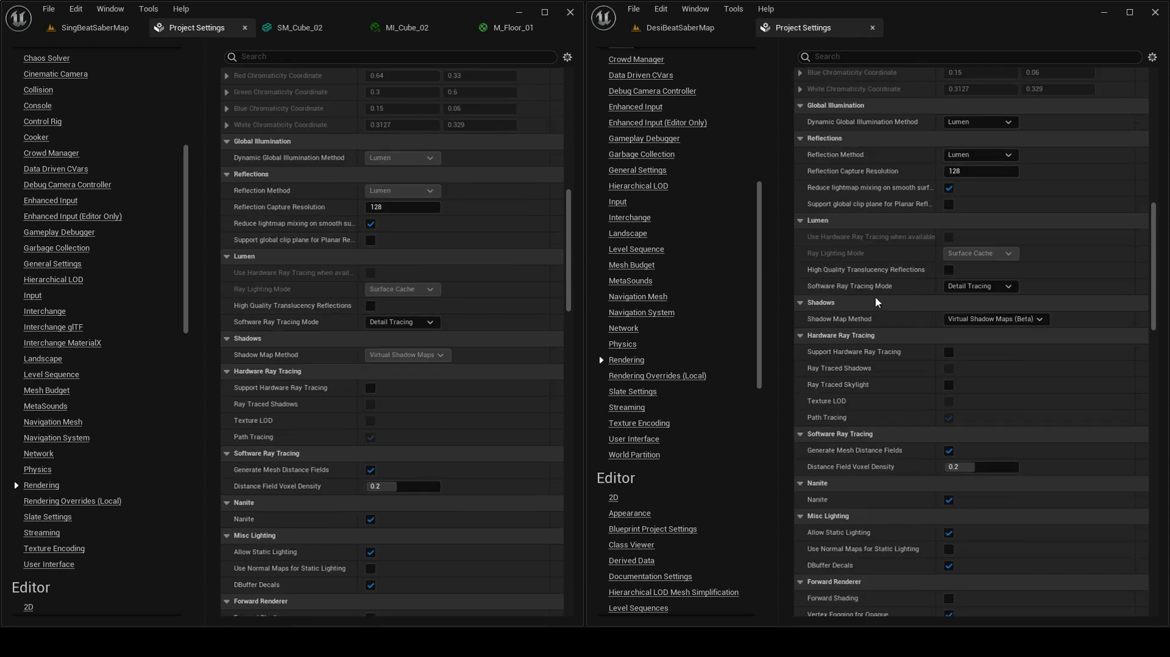
{"action": "scroll", "coordinate": [875, 301], "scroll_direction": "down", "scroll_amount": 3}
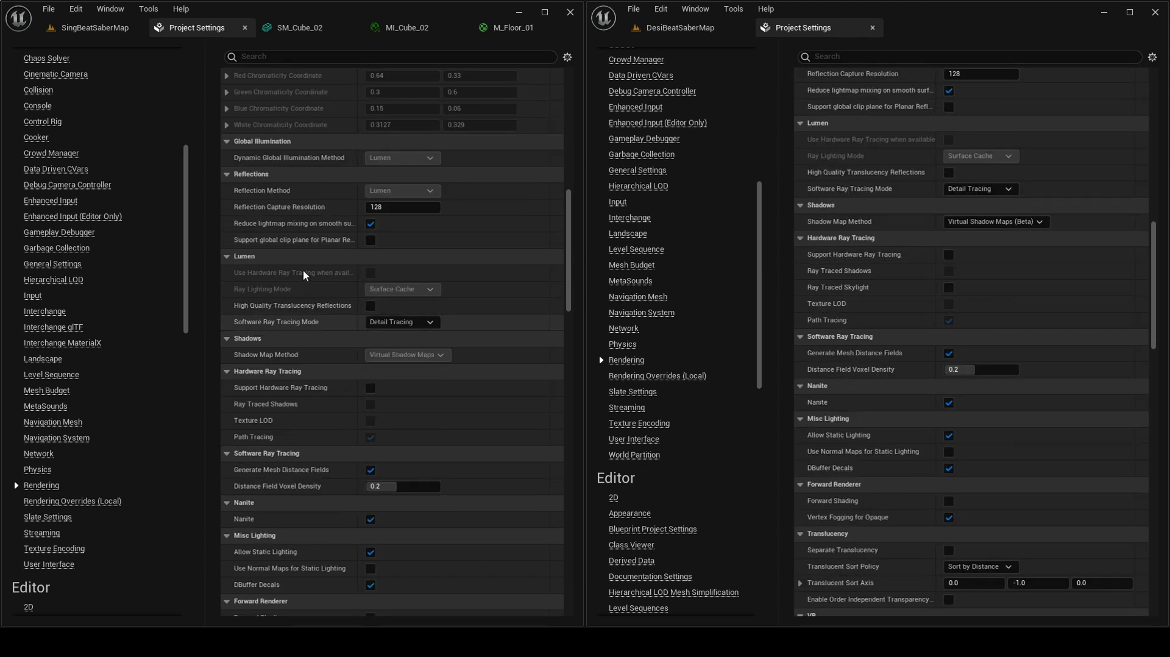
{"action": "scroll", "coordinate": [299, 357], "scroll_direction": "down", "scroll_amount": 7}
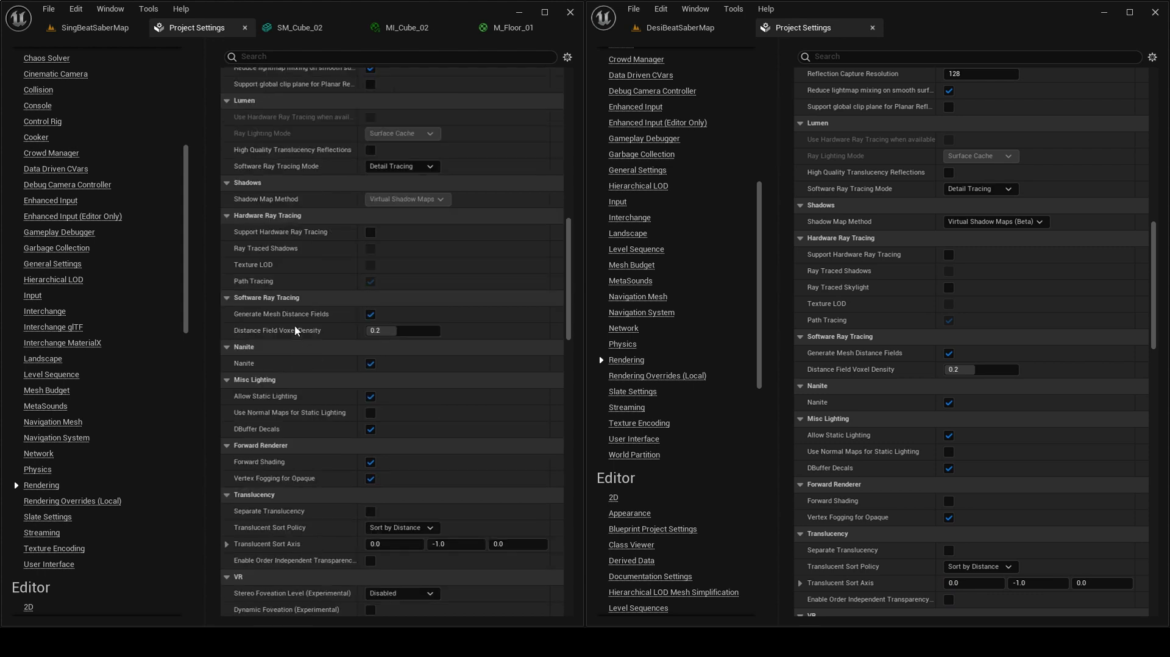
{"action": "scroll", "coordinate": [296, 341], "scroll_direction": "down", "scroll_amount": 2}
{"action": "scroll", "coordinate": [876, 313], "scroll_direction": "down", "scroll_amount": 6}
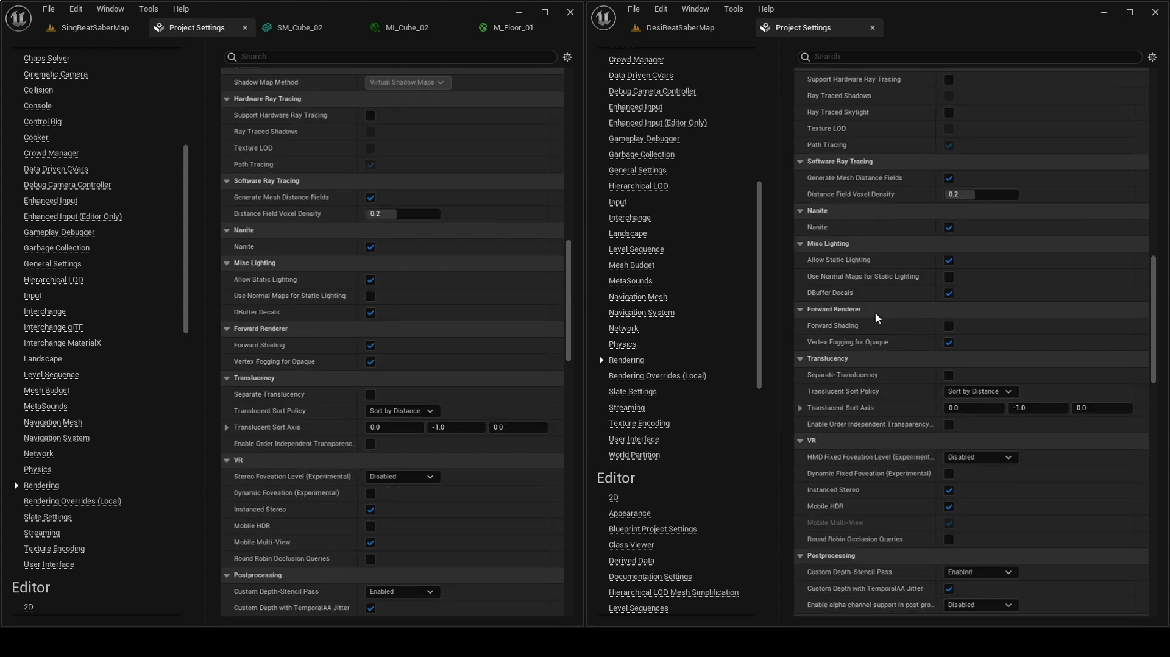
{"action": "scroll", "coordinate": [875, 312], "scroll_direction": "down", "scroll_amount": 11}
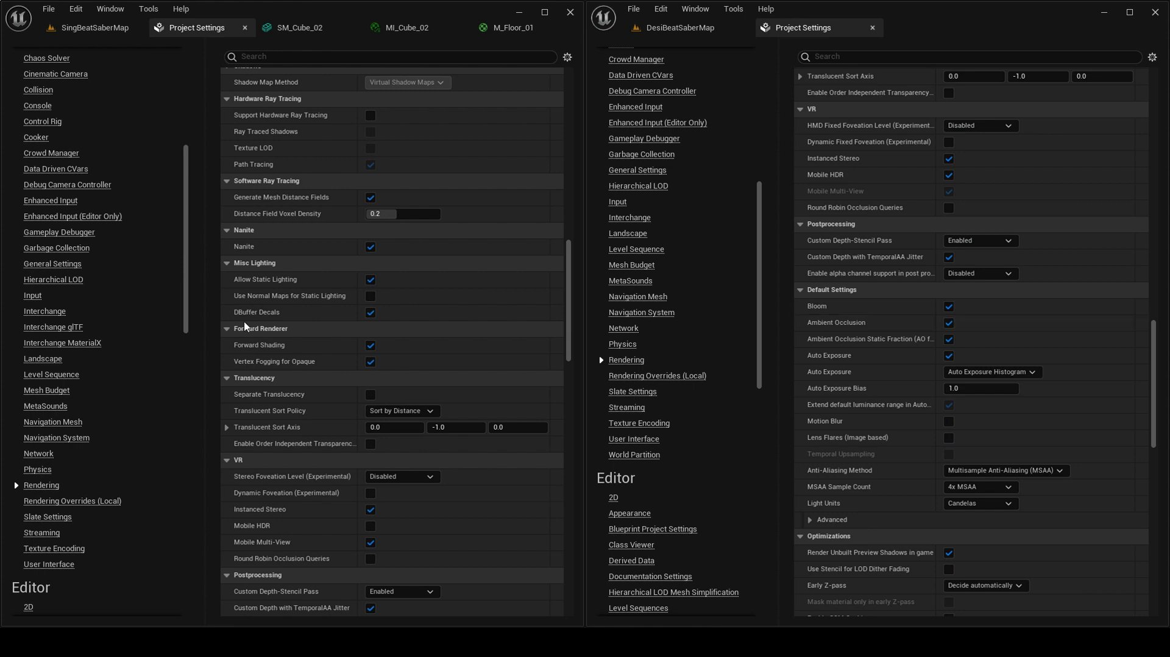
{"action": "scroll", "coordinate": [244, 326], "scroll_direction": "down", "scroll_amount": 6}
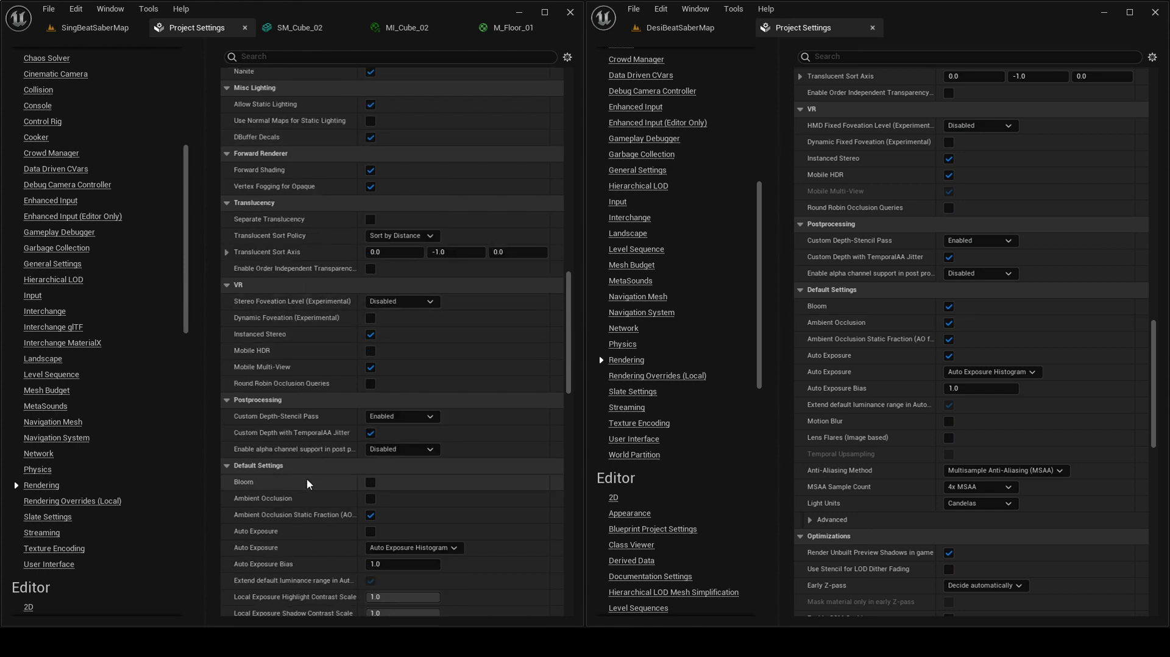
{"action": "scroll", "coordinate": [306, 477], "scroll_direction": "down", "scroll_amount": 5}
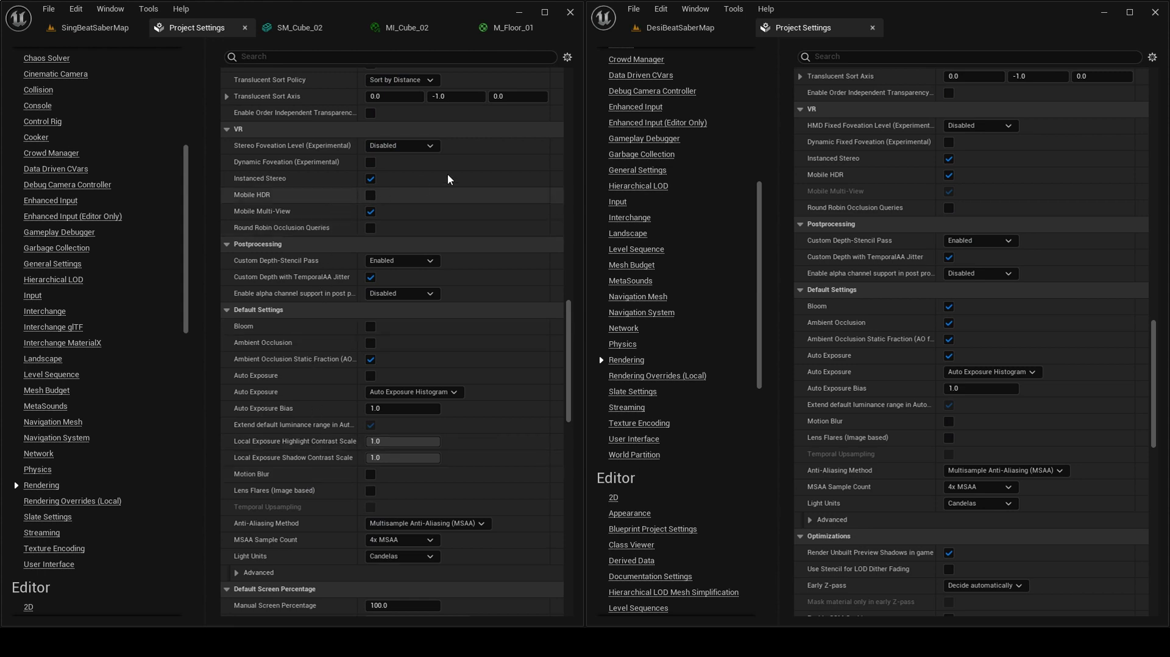
- Enable Mobile HDR and Bloom in the SinghBeatSaber rendering settings, postponing the editor restart
{"action": "left_click", "coordinate": [370, 195]}
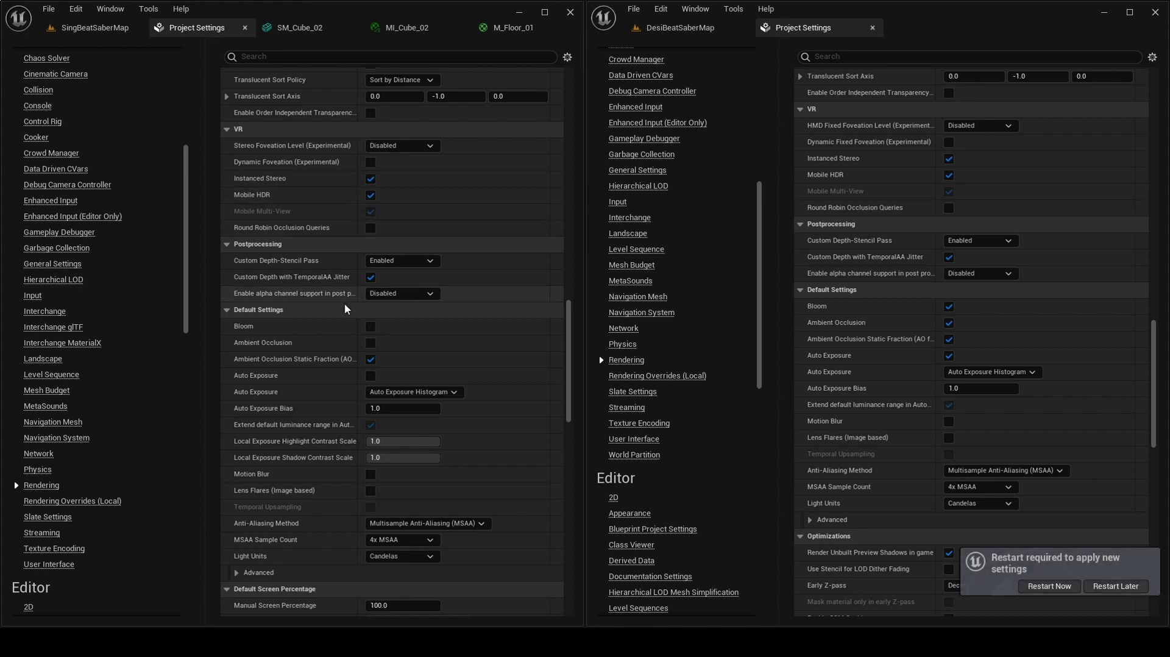
{"action": "left_click", "coordinate": [1115, 586]}
{"action": "left_click", "coordinate": [371, 329]}
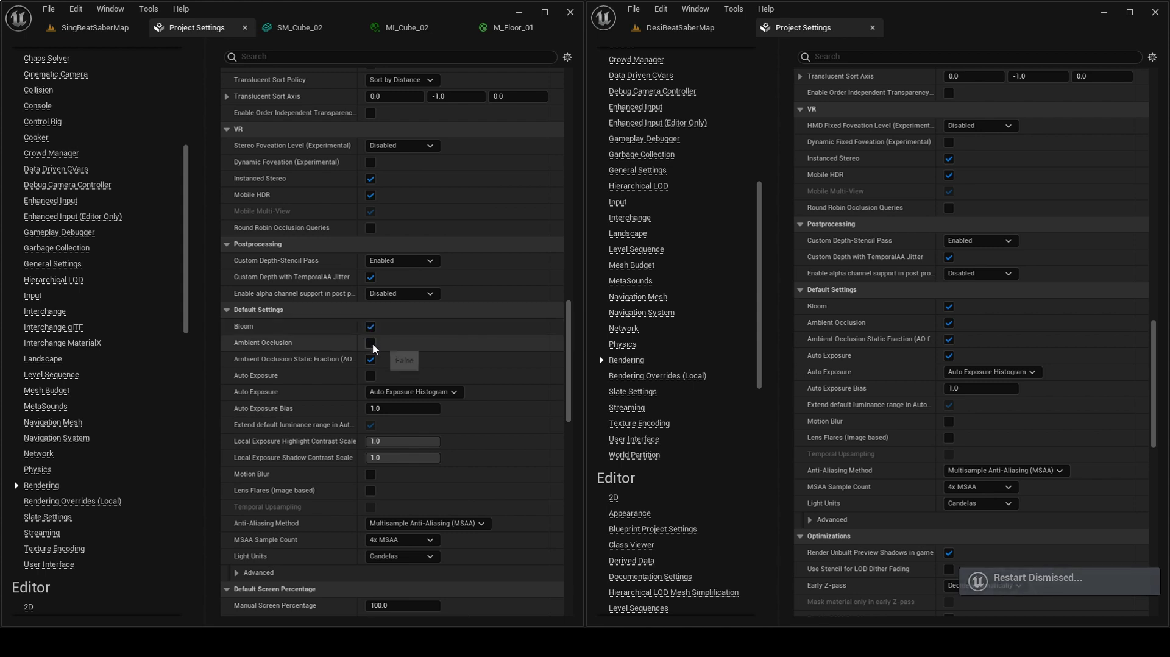
- Enable Ambient Occlusion, Auto Exposure and Support Compute Skin Cache in the SinghBeatSaber rendering settings to match DesiBeatSaber
{"action": "left_click", "coordinate": [372, 344]}
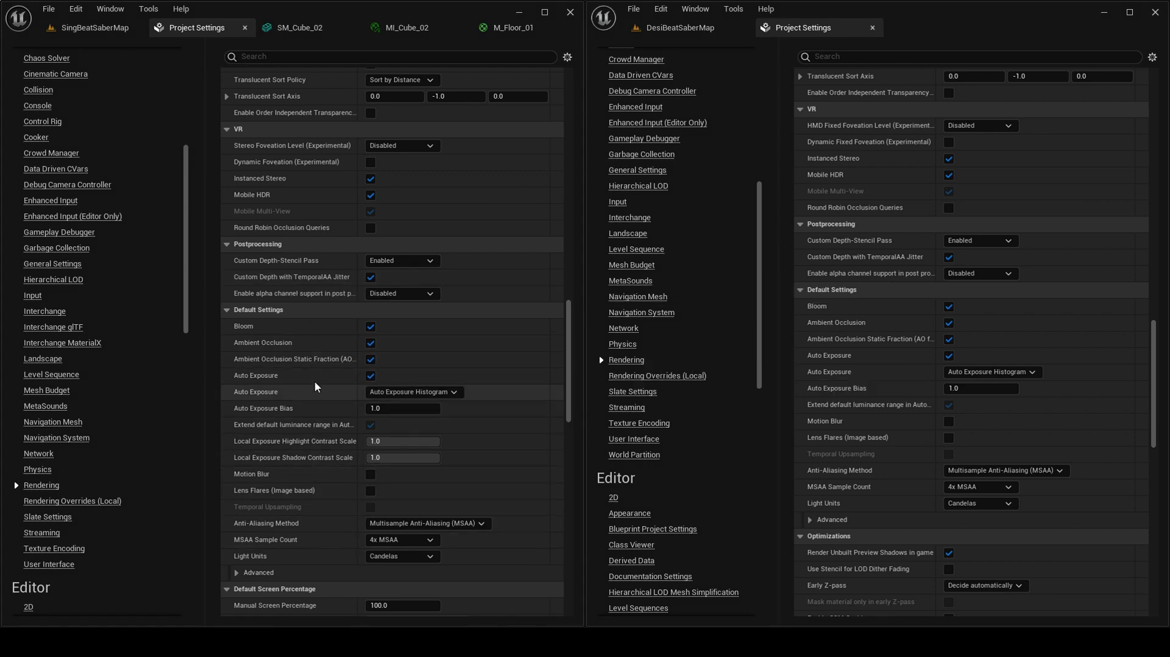
{"action": "scroll", "coordinate": [315, 382], "scroll_direction": "down", "scroll_amount": 3}
{"action": "scroll", "coordinate": [315, 381], "scroll_direction": "down", "scroll_amount": 6}
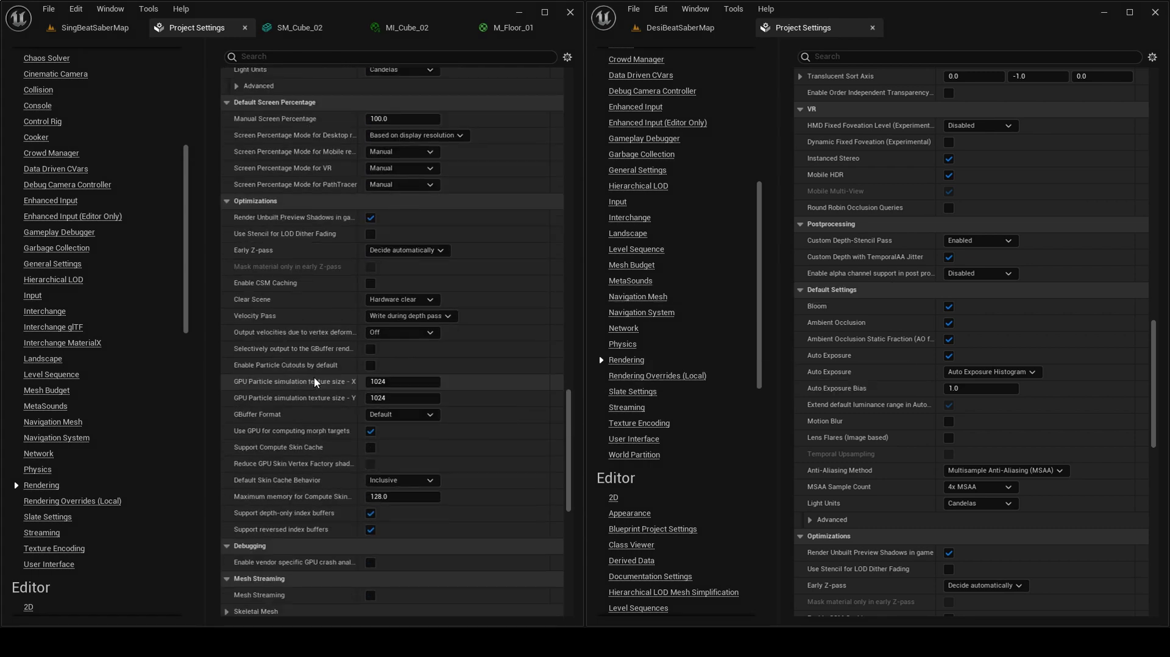
{"action": "scroll", "coordinate": [875, 326], "scroll_direction": "down", "scroll_amount": 3}
{"action": "scroll", "coordinate": [881, 358], "scroll_direction": "down", "scroll_amount": 1}
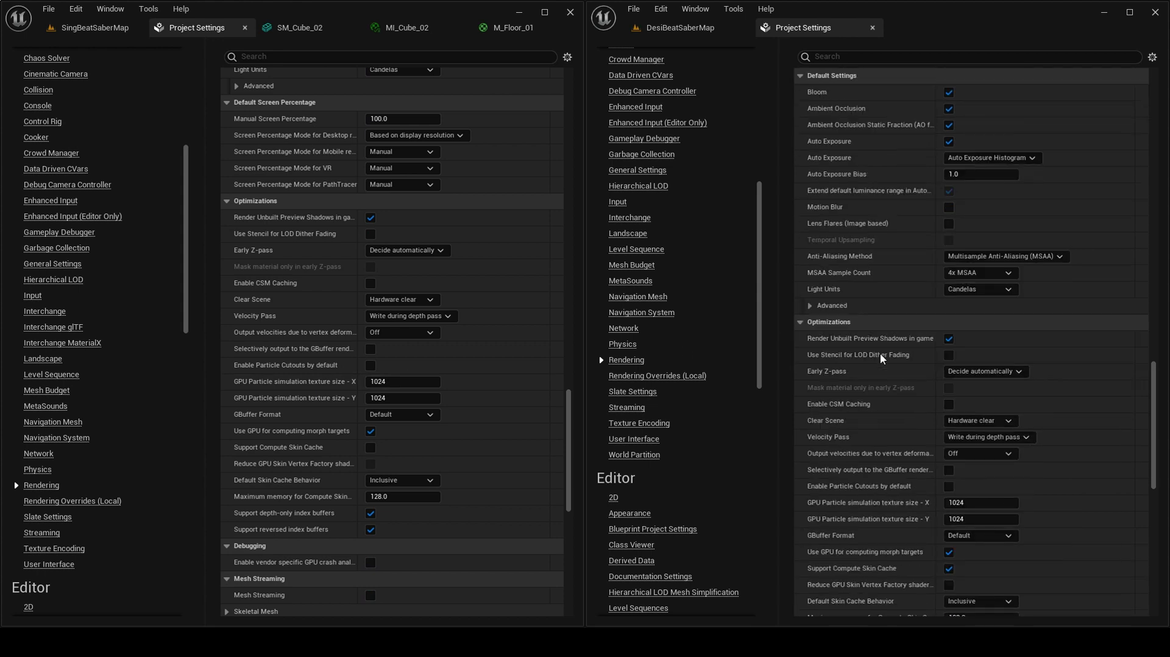
{"action": "scroll", "coordinate": [882, 358], "scroll_direction": "up", "scroll_amount": 2}
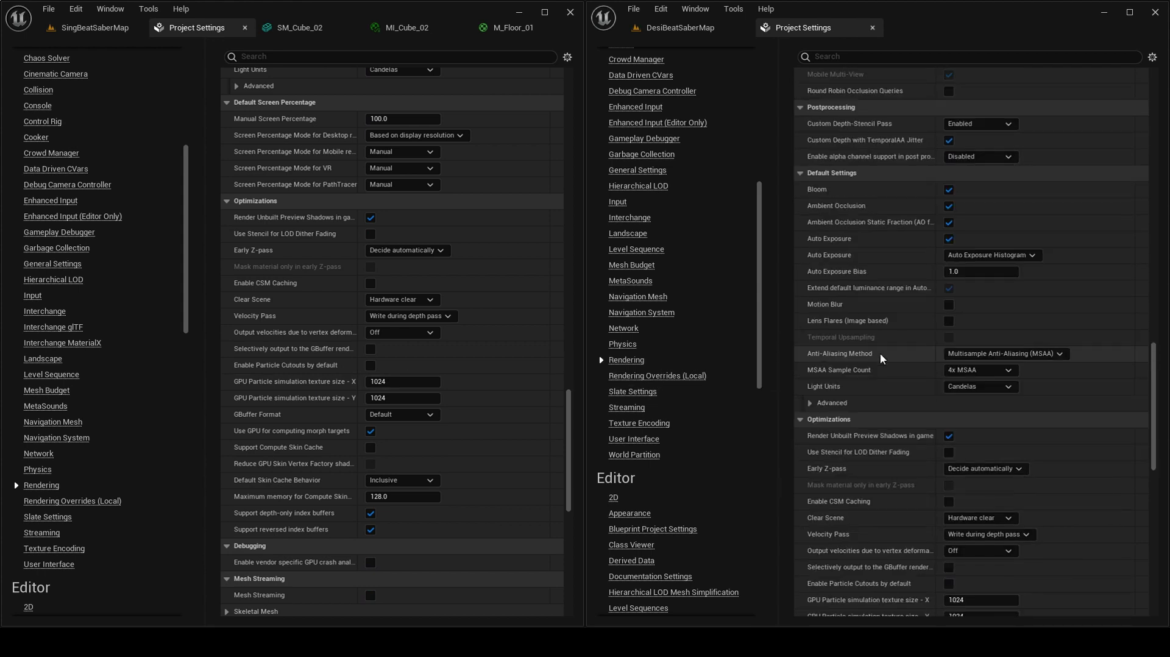
{"action": "scroll", "coordinate": [881, 358], "scroll_direction": "down", "scroll_amount": 5}
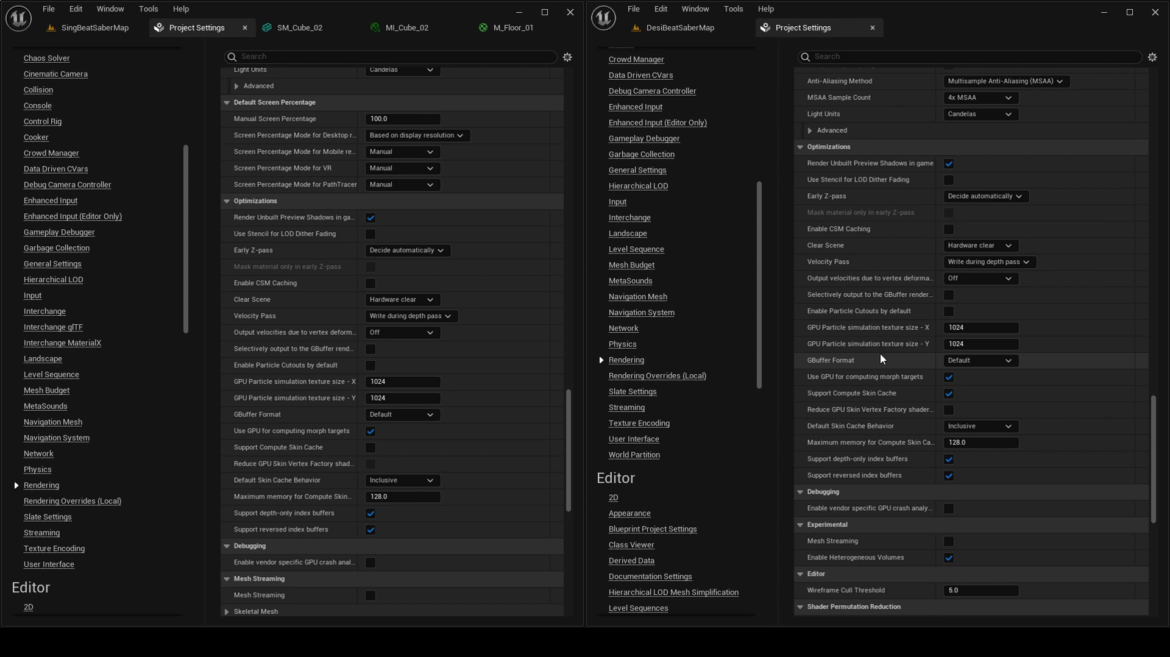
{"action": "scroll", "coordinate": [282, 289], "scroll_direction": "up", "scroll_amount": 5}
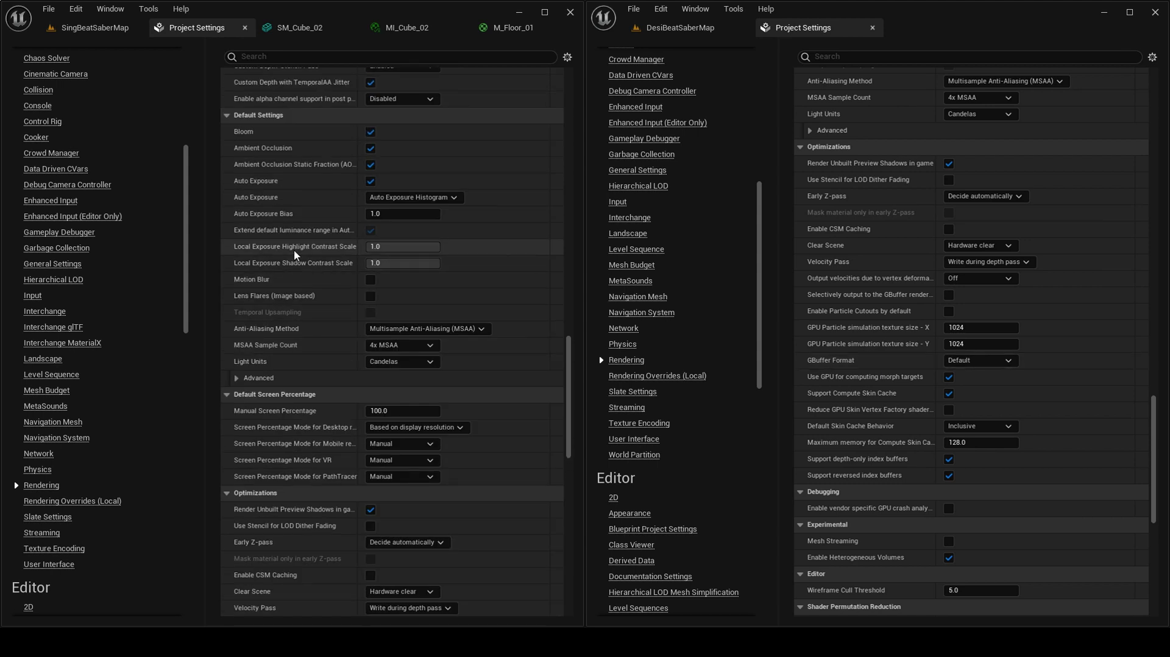
{"action": "scroll", "coordinate": [295, 256], "scroll_direction": "down", "scroll_amount": 3}
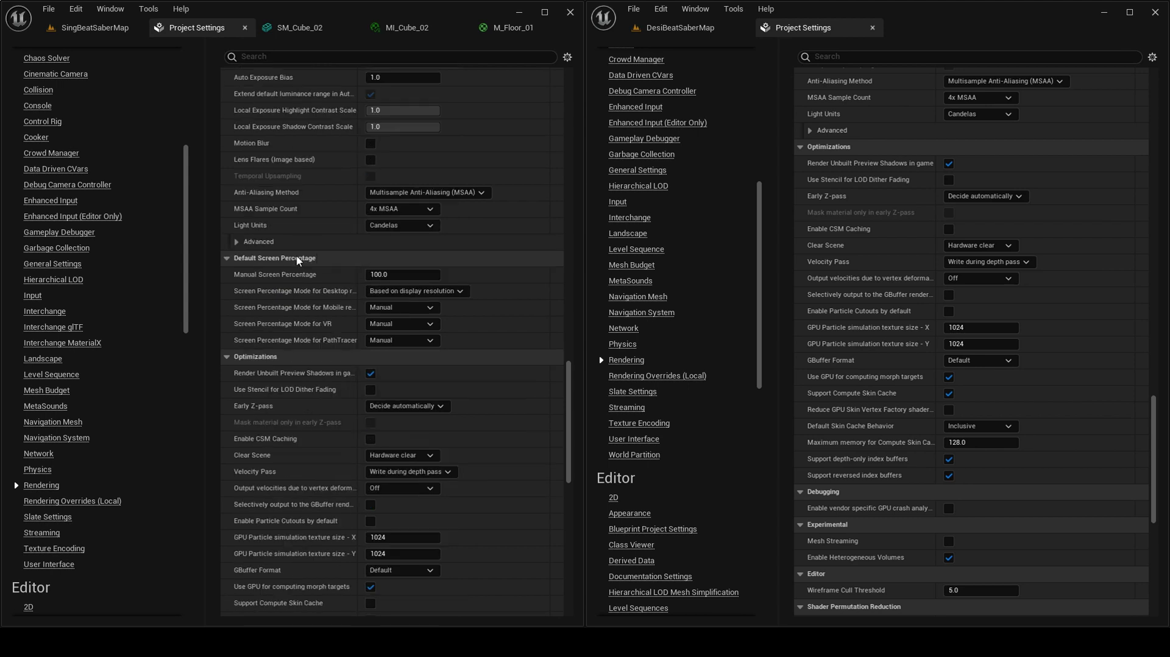
{"action": "scroll", "coordinate": [298, 260], "scroll_direction": "down", "scroll_amount": 2}
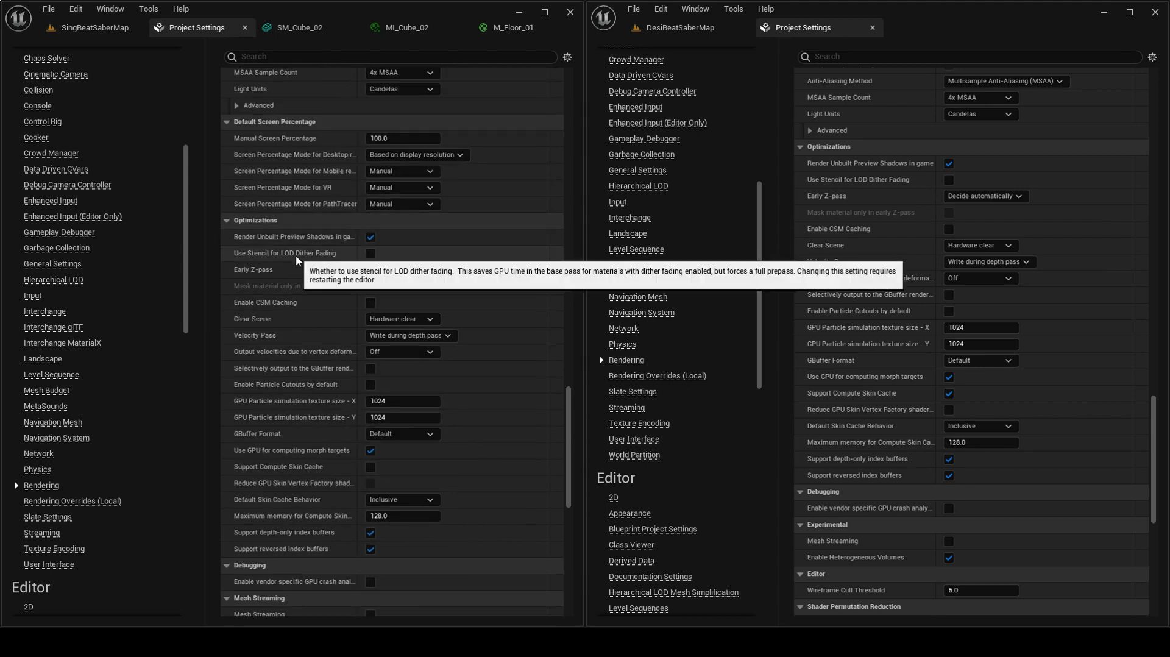
{"action": "scroll", "coordinate": [298, 261], "scroll_direction": "down", "scroll_amount": 2}
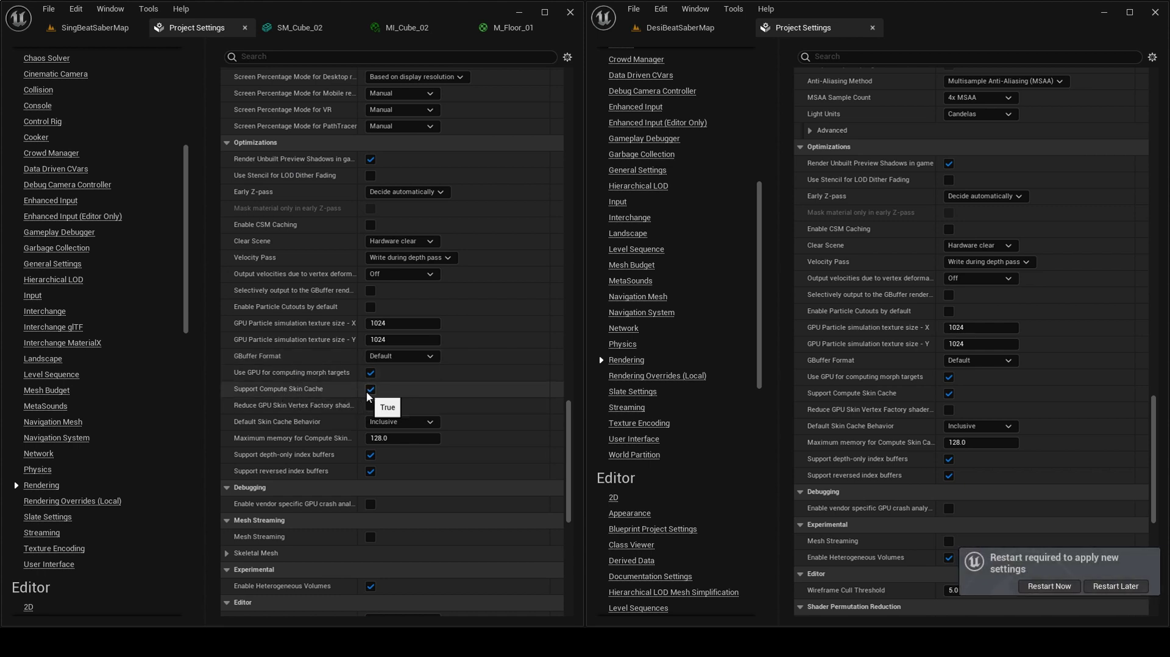
- Compare both projects' Shader Permutation Reduction settings and enable the mobile option for supporting CSM on Force No Precomputed Lighting levels in SinghBeatSaber
{"action": "scroll", "coordinate": [326, 301], "scroll_direction": "down", "scroll_amount": 1}
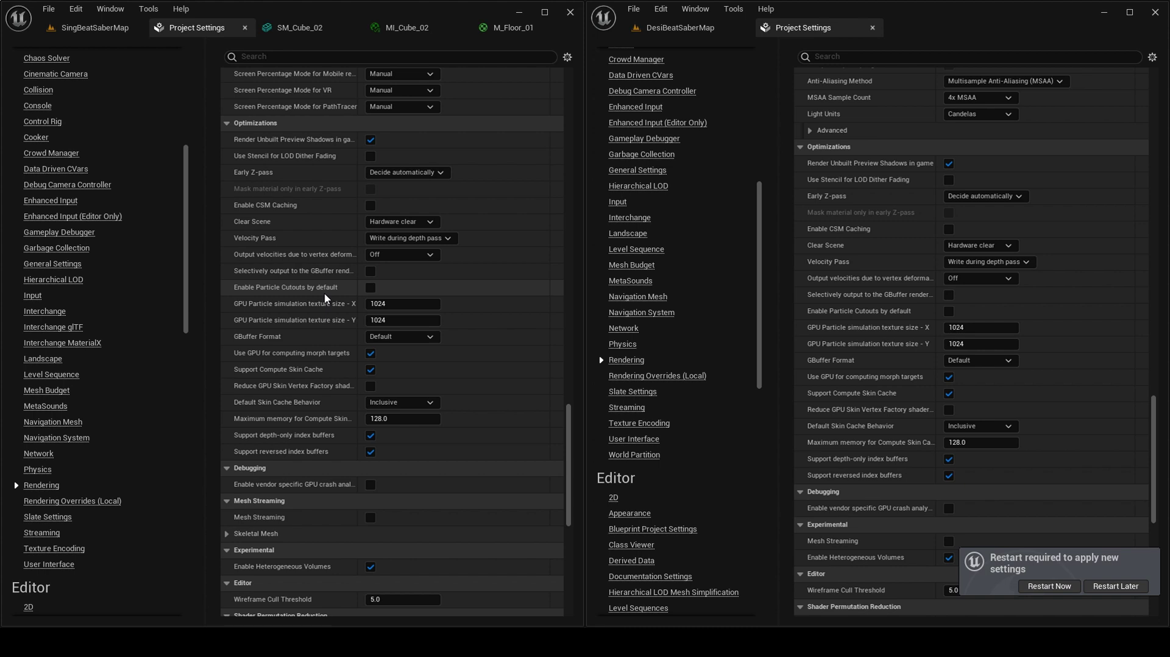
{"action": "scroll", "coordinate": [326, 298], "scroll_direction": "down", "scroll_amount": 15}
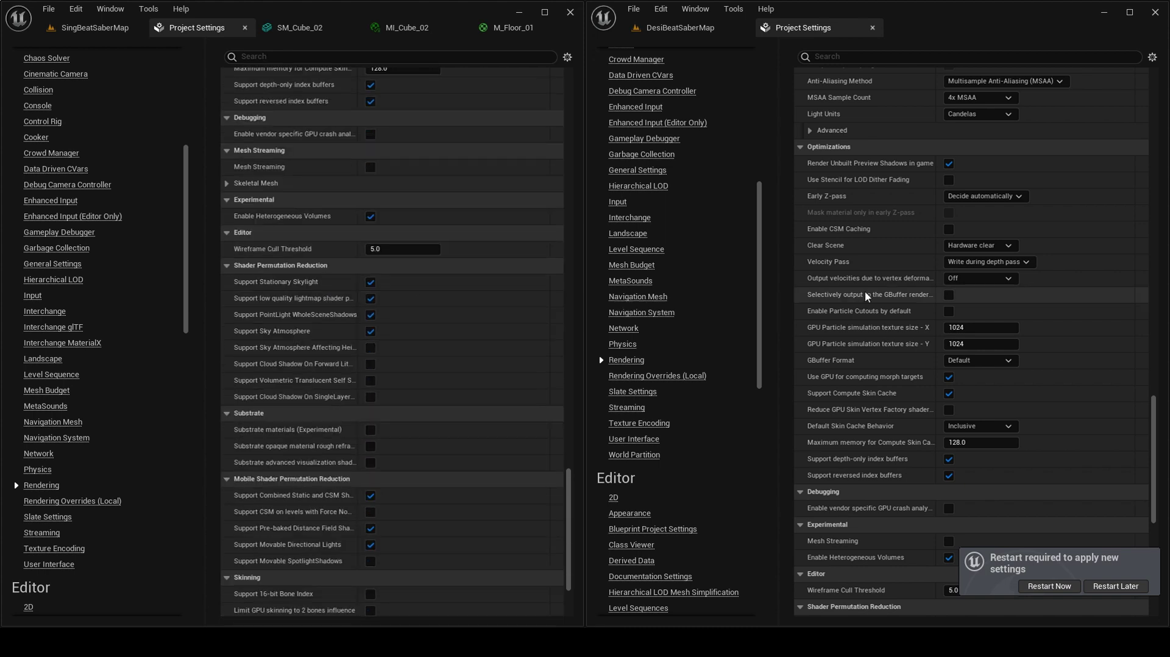
{"action": "scroll", "coordinate": [867, 296], "scroll_direction": "down", "scroll_amount": 17}
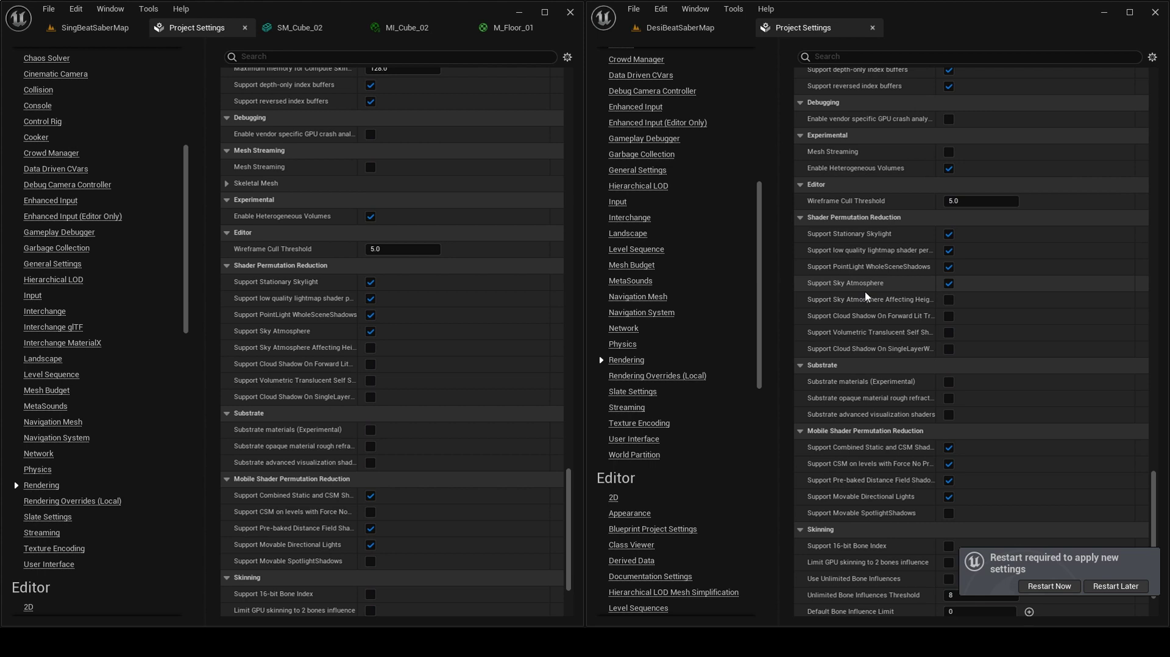
{"action": "scroll", "coordinate": [867, 296], "scroll_direction": "up", "scroll_amount": 1}
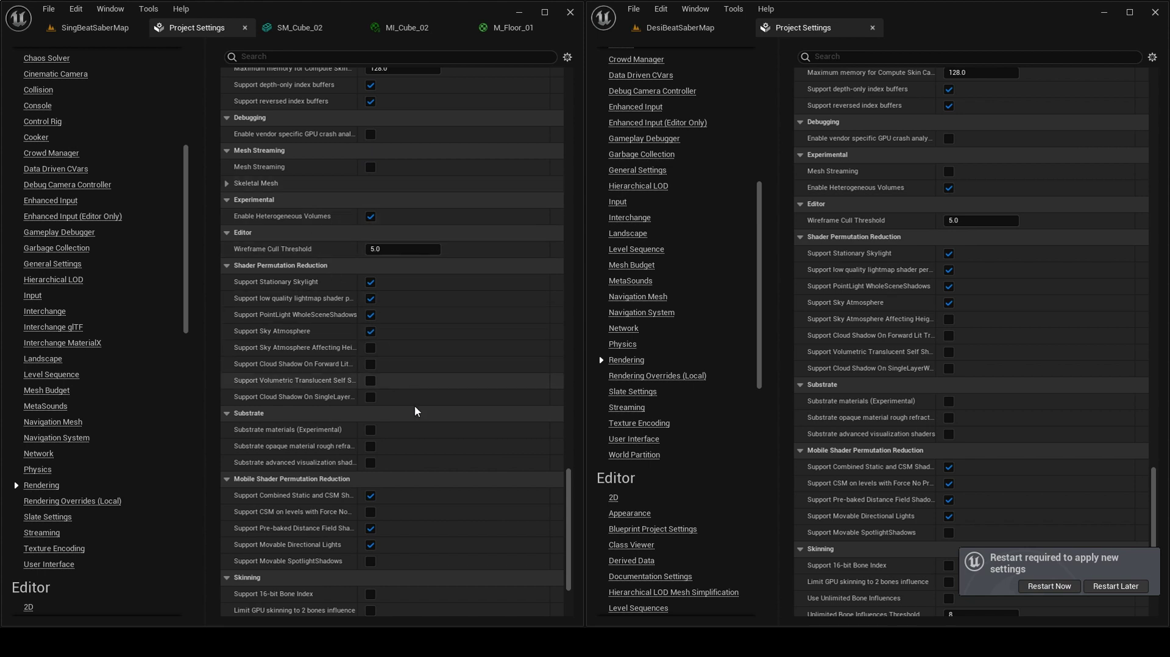
{"action": "scroll", "coordinate": [424, 418], "scroll_direction": "down", "scroll_amount": 3}
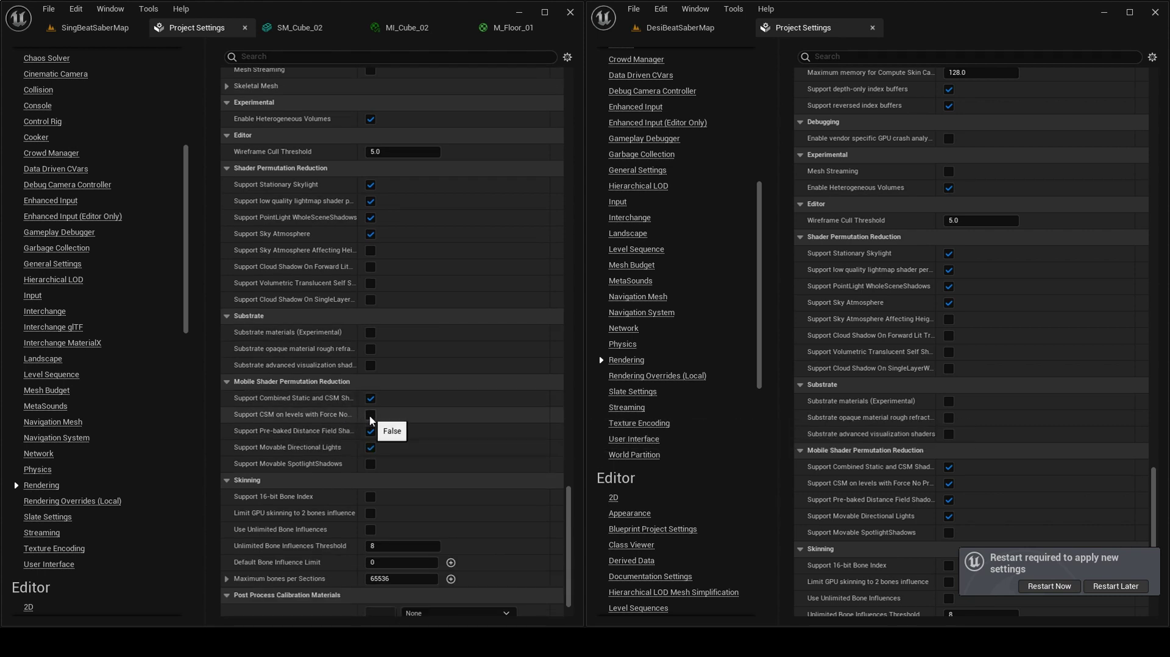
- Check the remaining Rendering settings, return to the SinghBeatSaber level and restart its editor to apply the changes
{"action": "scroll", "coordinate": [896, 324], "scroll_direction": "down", "scroll_amount": 5}
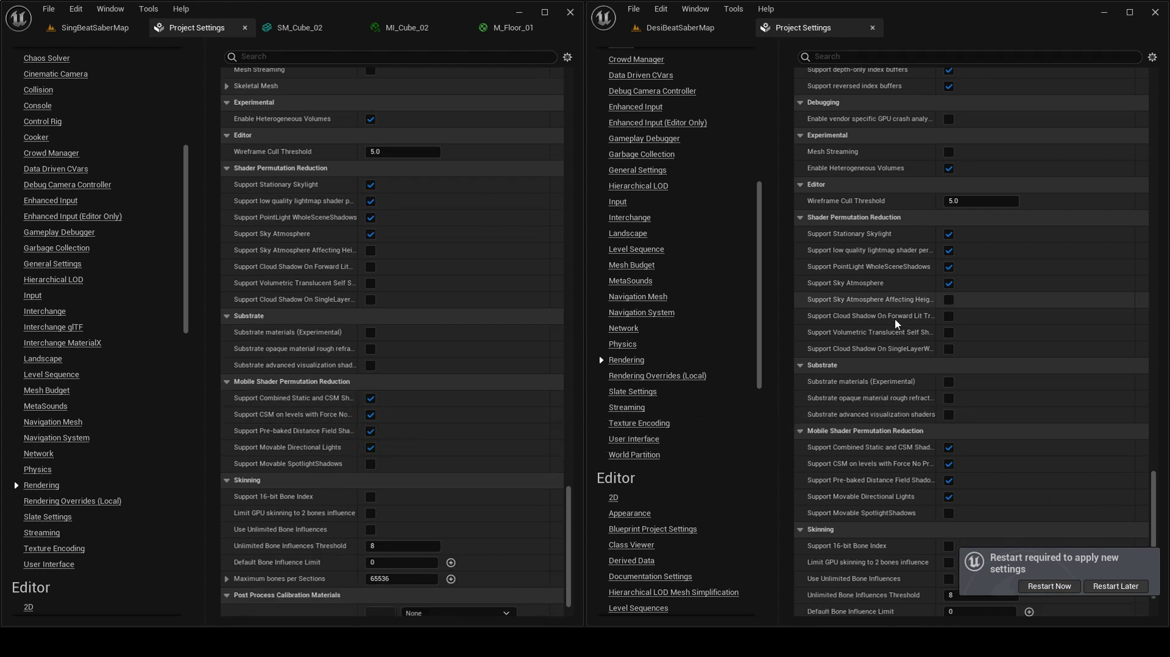
{"action": "scroll", "coordinate": [458, 394], "scroll_direction": "down", "scroll_amount": 3}
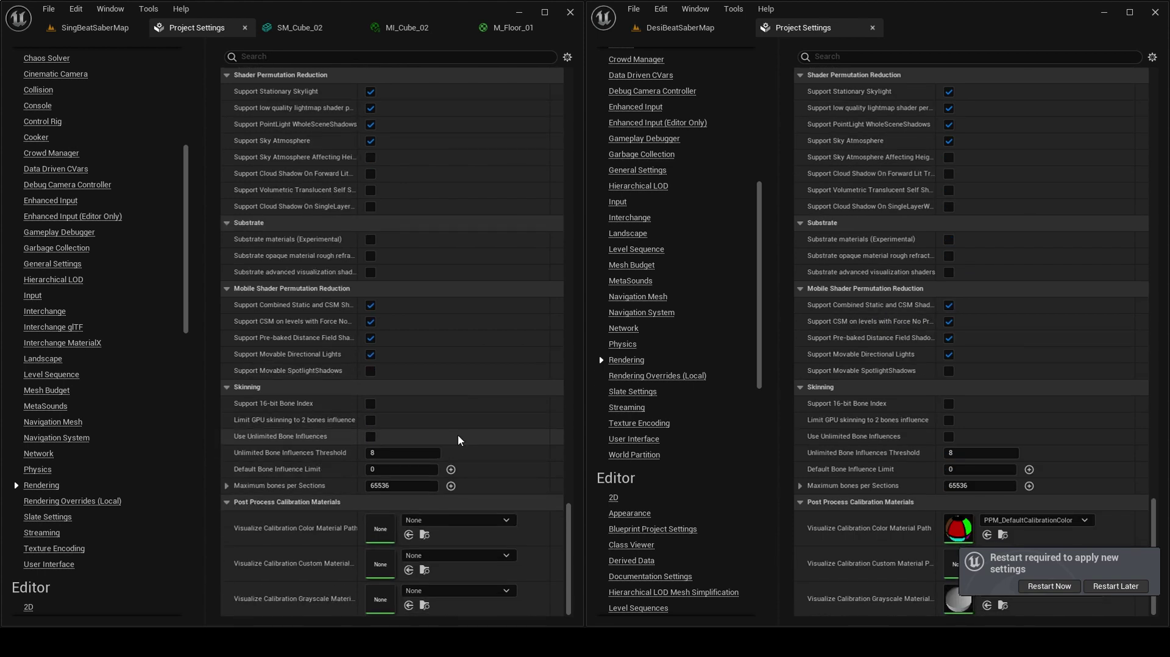
{"action": "left_click", "coordinate": [91, 27]}
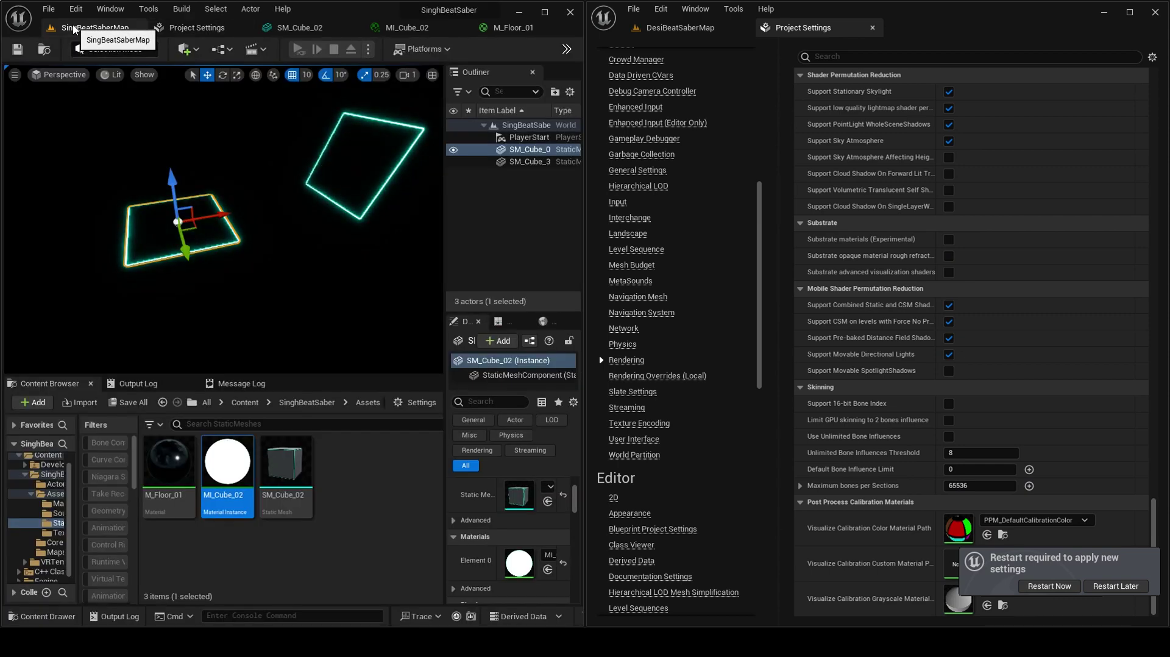
{"action": "left_click", "coordinate": [1048, 586]}
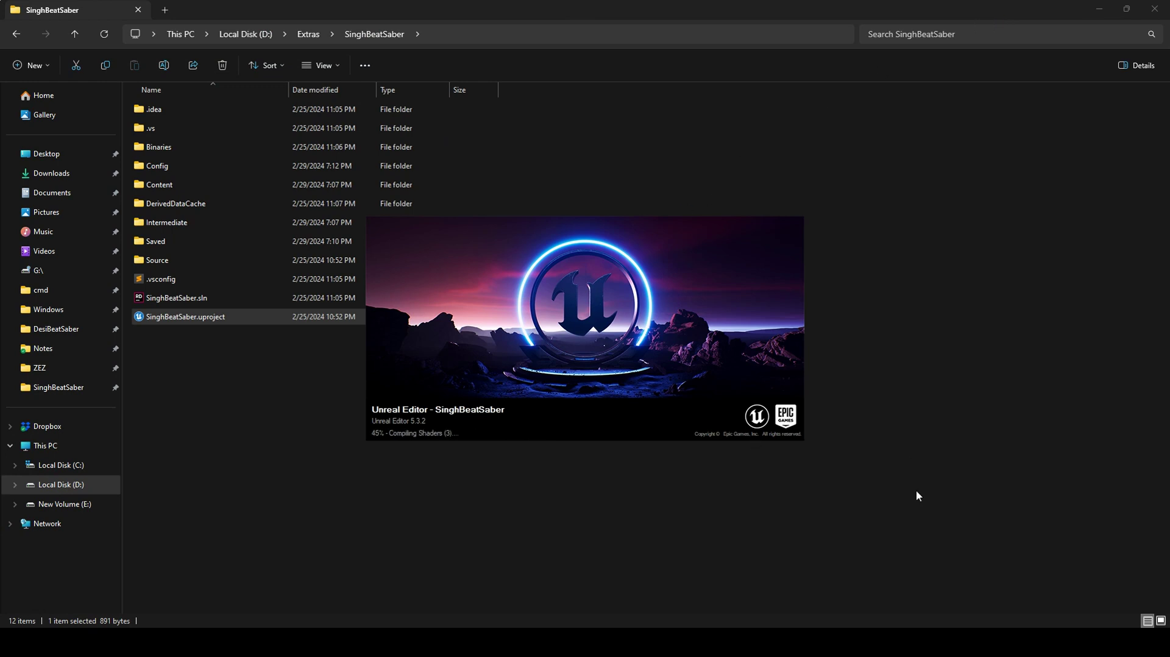
- Open the Epic Games Launcher, launch Unreal Engine 5.3.2 from its library and minimize the launcher
{"action": "key", "text": "super"}
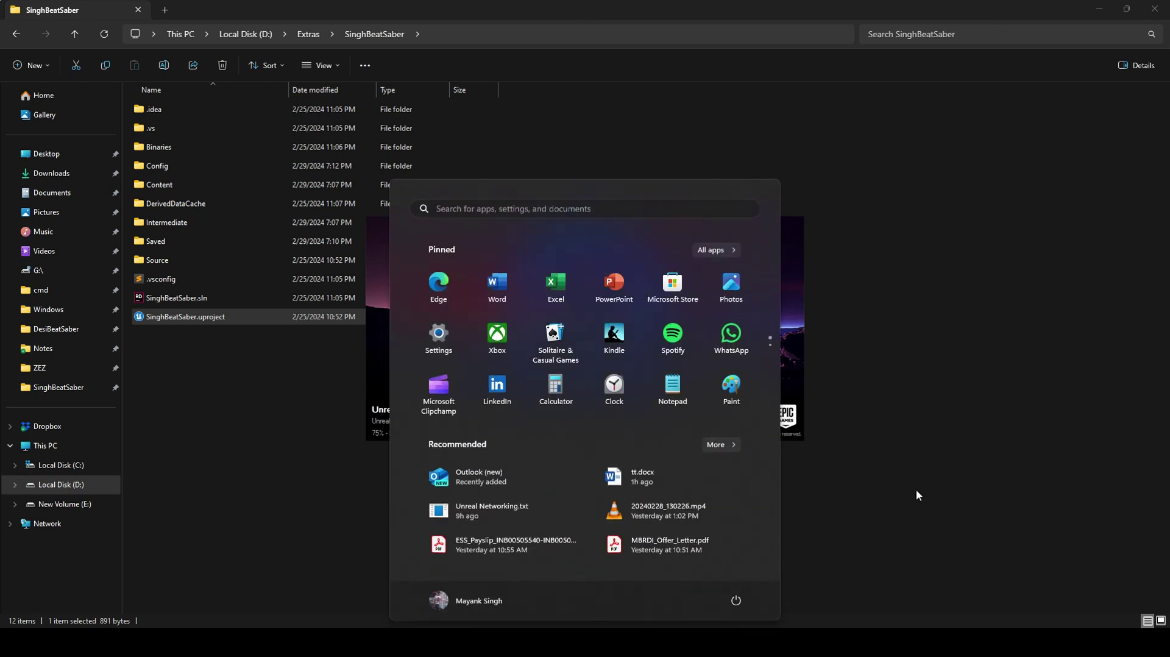
{"action": "type", "text": "unrea"}
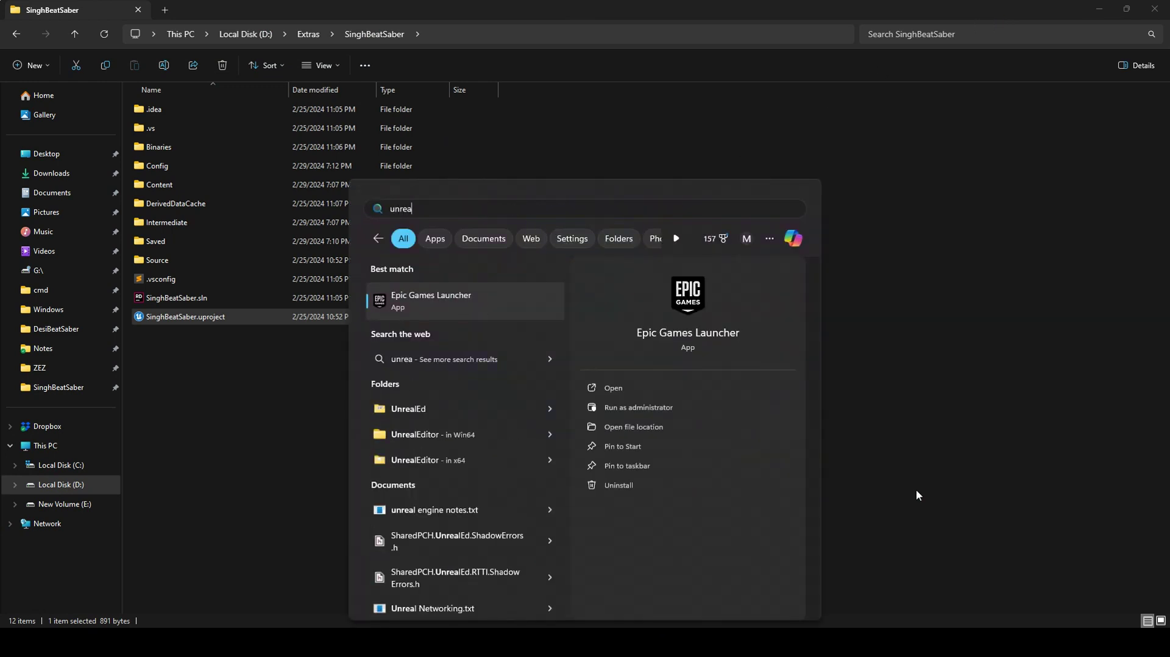
{"action": "left_click", "coordinate": [690, 384]}
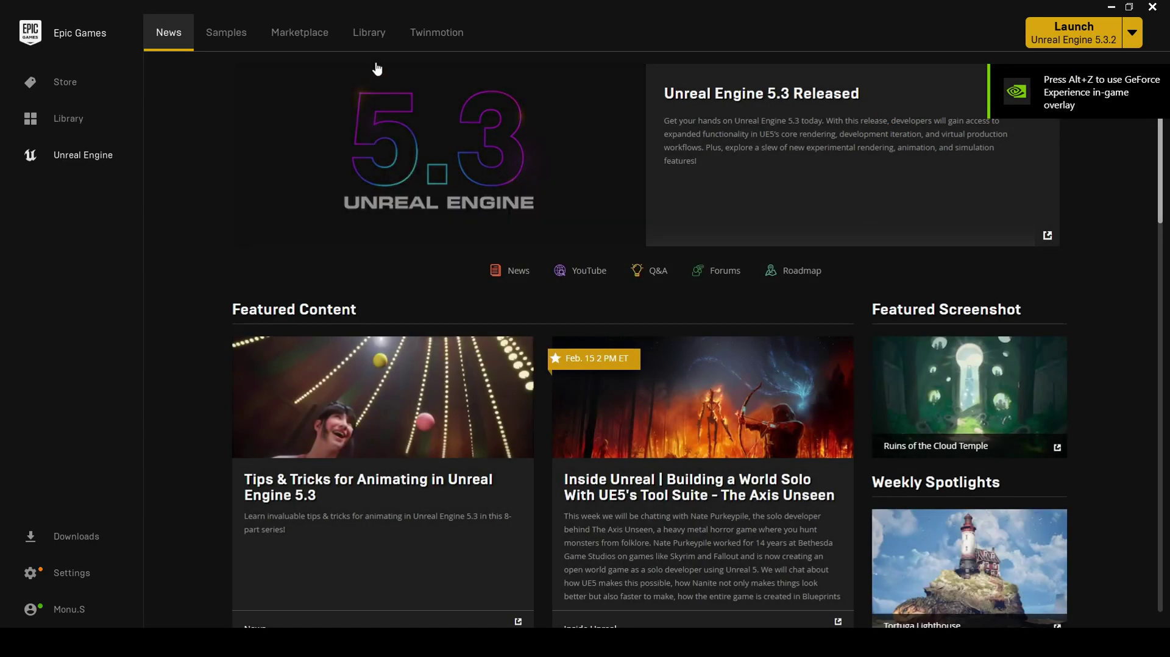
{"action": "left_click", "coordinate": [371, 37]}
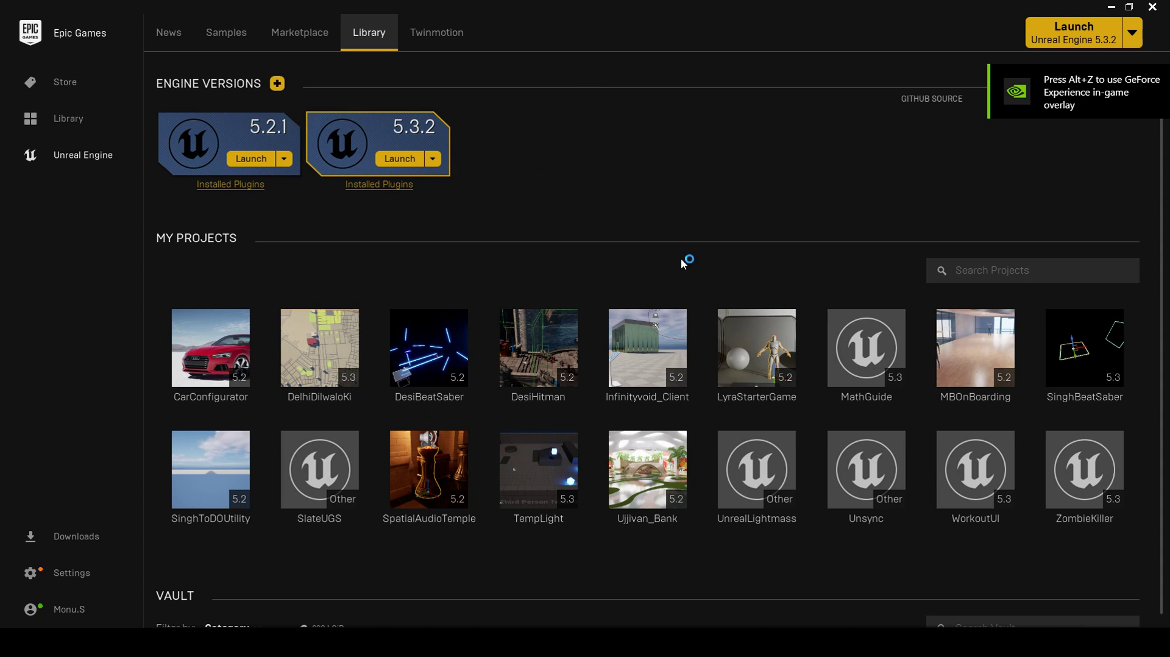
{"action": "left_click", "coordinate": [395, 160]}
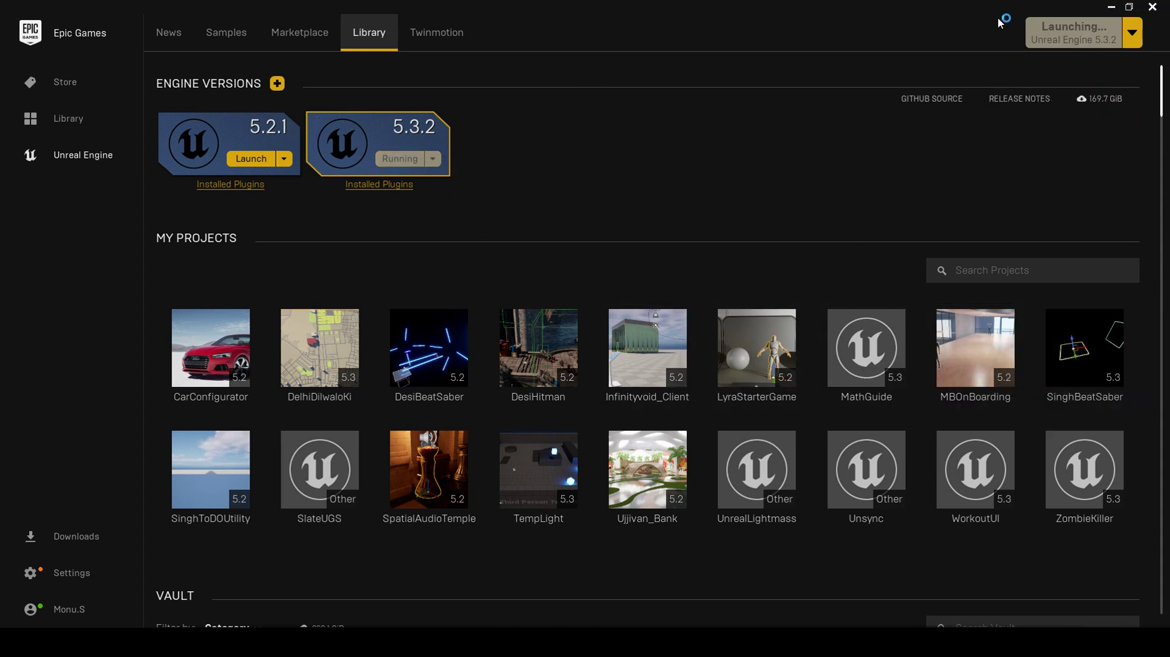
{"action": "left_click", "coordinate": [1110, 7]}
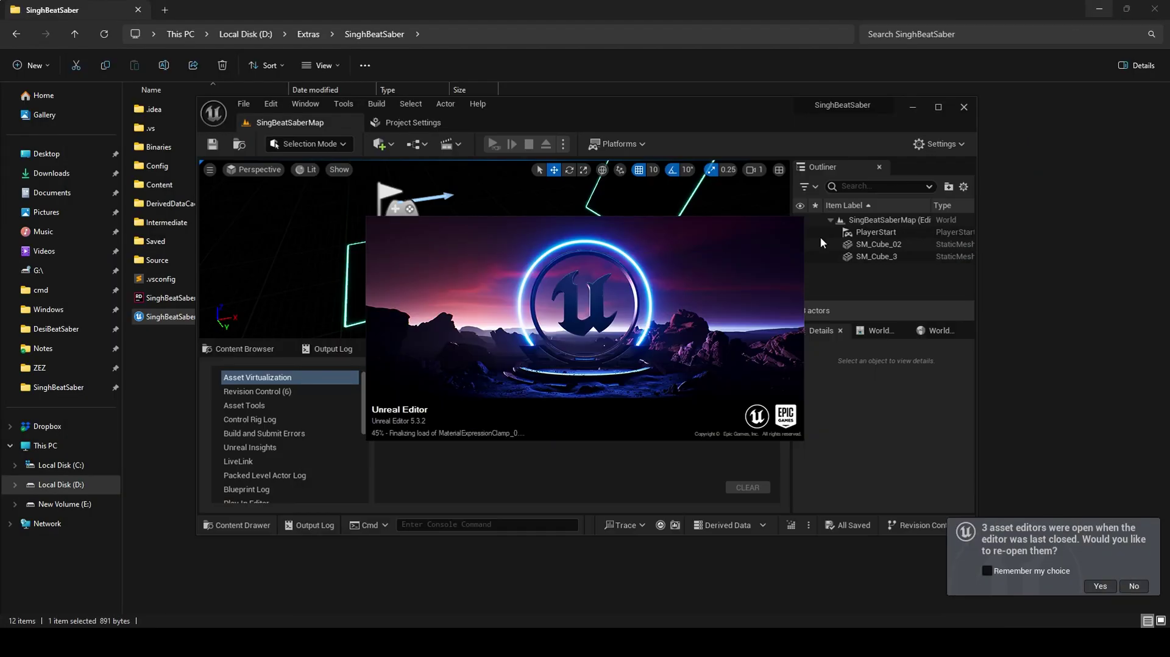
- Maximize the restarted SinghBeatSaber editor, locate SM_Cube_02's mesh asset and open the MI_Cube_02 material instance beside it
{"action": "left_click", "coordinate": [938, 107]}
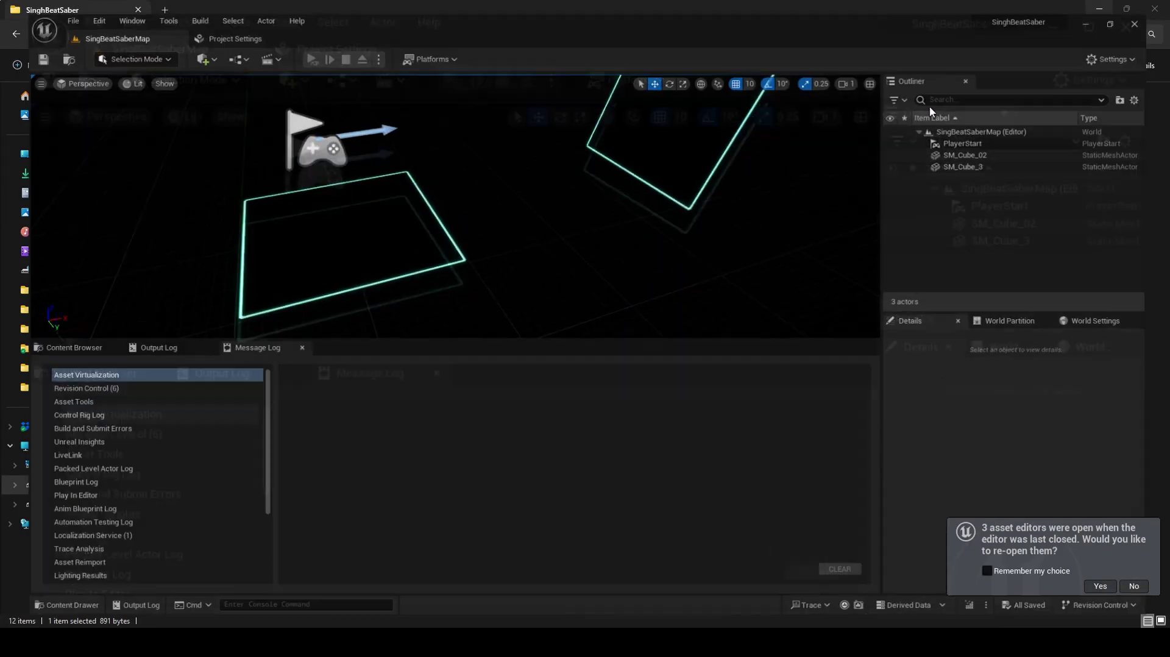
{"action": "key", "text": "alt+Tab"}
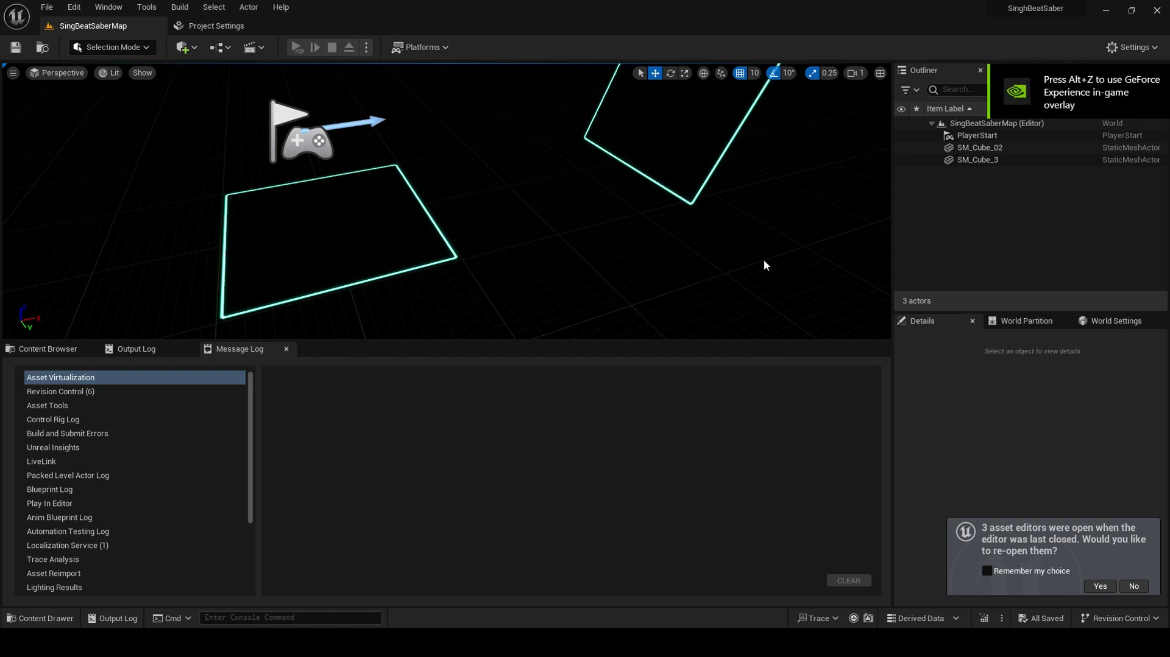
{"action": "left_click", "coordinate": [981, 148]}
{"action": "scroll", "coordinate": [974, 462], "scroll_direction": "down", "scroll_amount": 3}
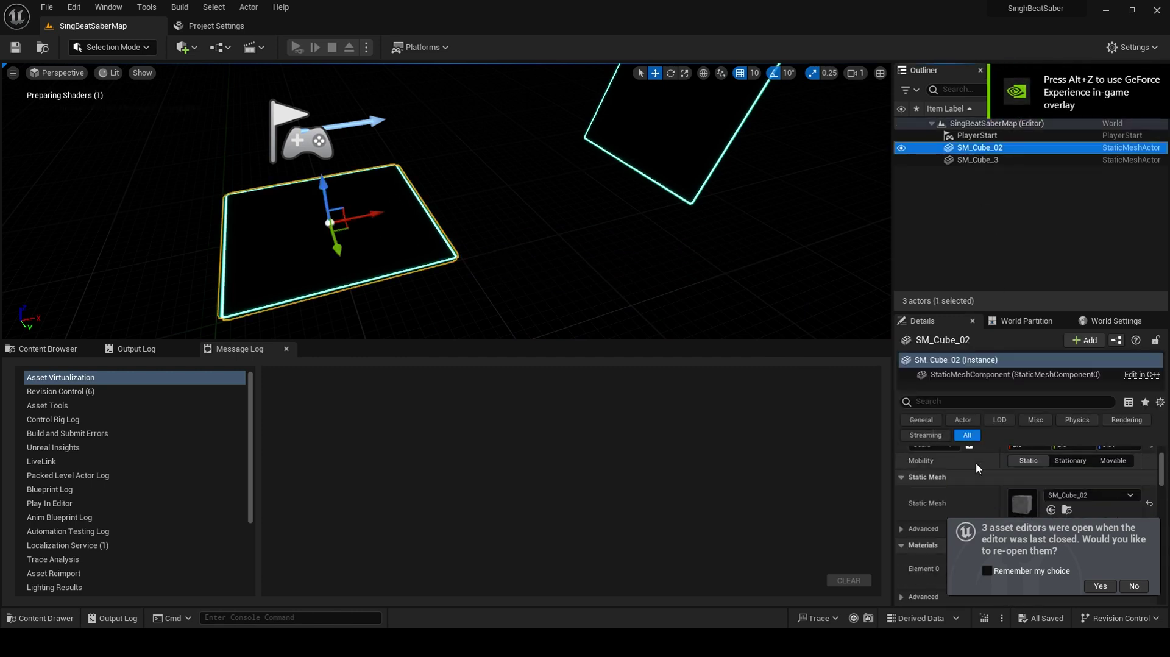
{"action": "left_click", "coordinate": [1066, 490]}
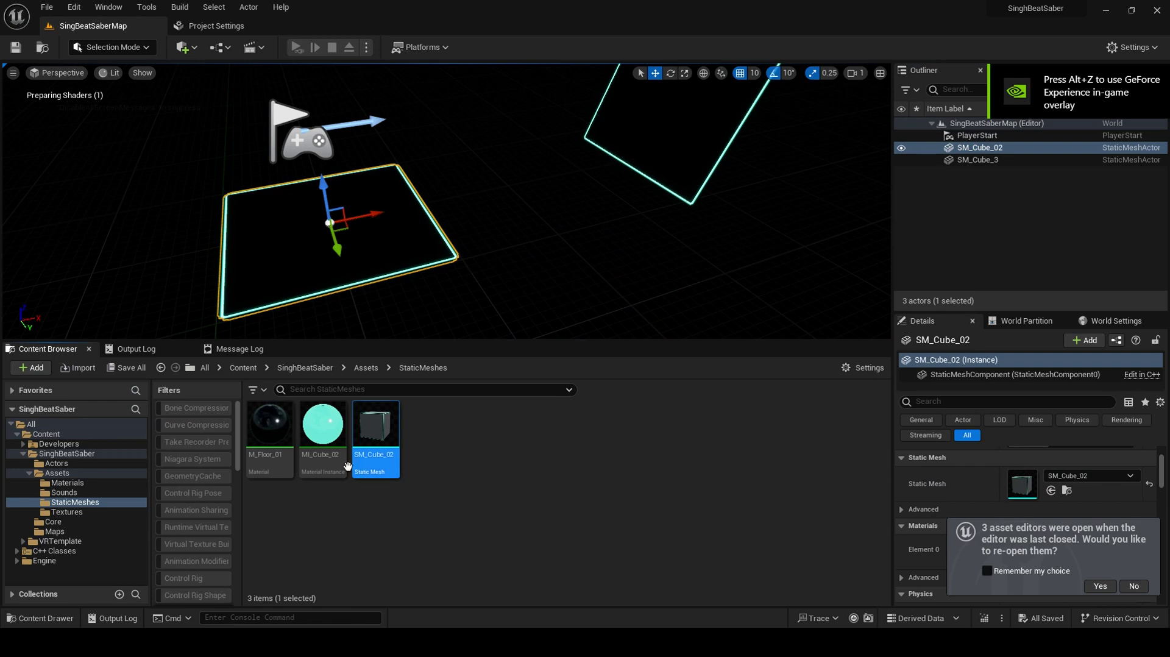
{"action": "left_click", "coordinate": [311, 441]}
{"action": "double_click", "coordinate": [310, 441]}
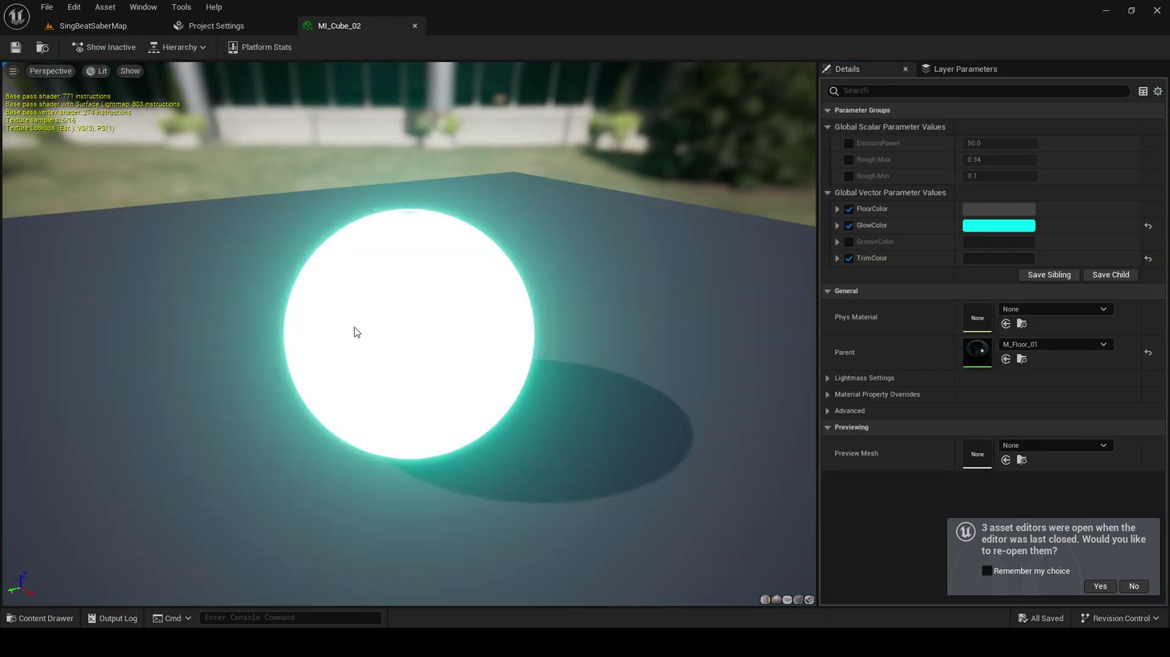
- Return to the SinghBeatSaber level and examine the glow of both cubes from farther away
{"action": "left_click", "coordinate": [108, 30]}
{"action": "scroll", "coordinate": [391, 224], "scroll_direction": "down", "scroll_amount": 3}
{"action": "left_click", "coordinate": [522, 236]}
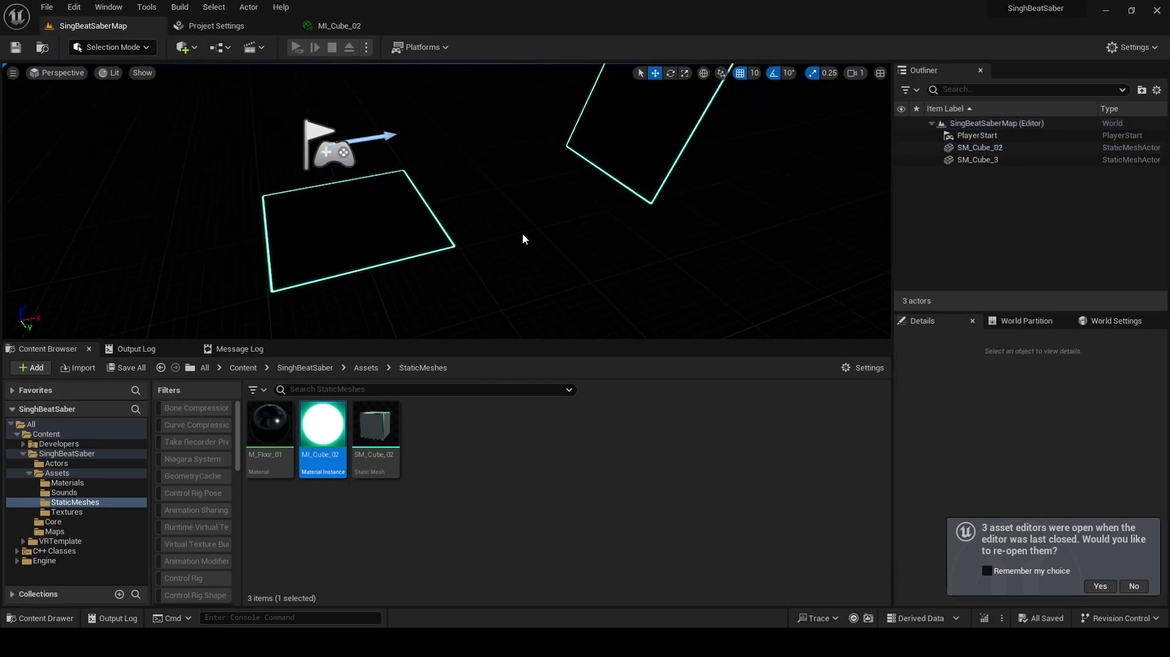
{"action": "right_click_drag", "start_coordinate": [522, 237], "coordinate": [615, 174]}
{"action": "right_click_drag", "start_coordinate": [651, 263], "coordinate": [651, 264]}
{"action": "key", "text": "s"}
{"action": "key", "text": "a"}
- Bring up the Unreal Project Browser in front of the other open windows
{"action": "key", "text": "alt+Tab"}
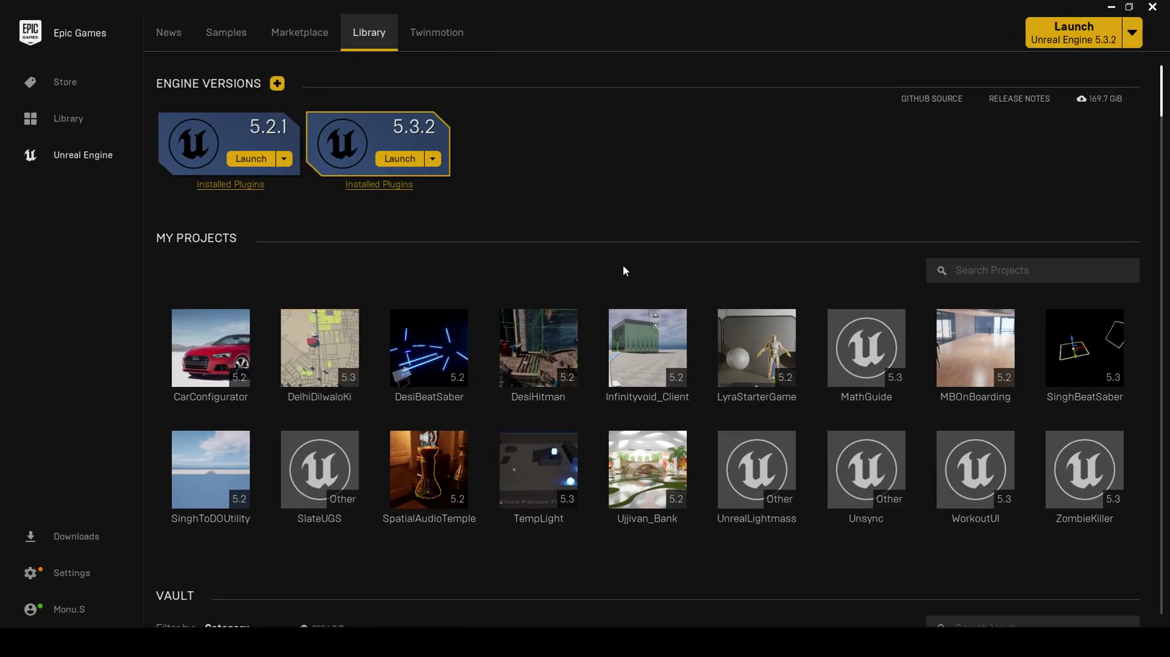
{"action": "key", "text": "alt+Tab"}
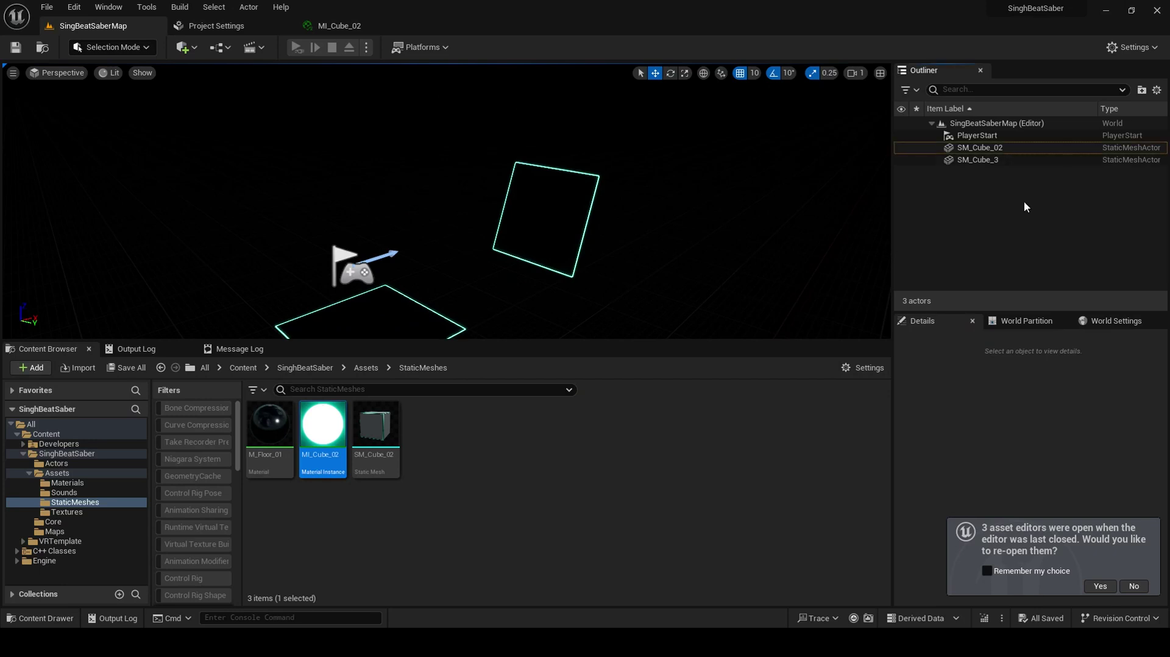
{"action": "key", "text": "alt+Tab"}
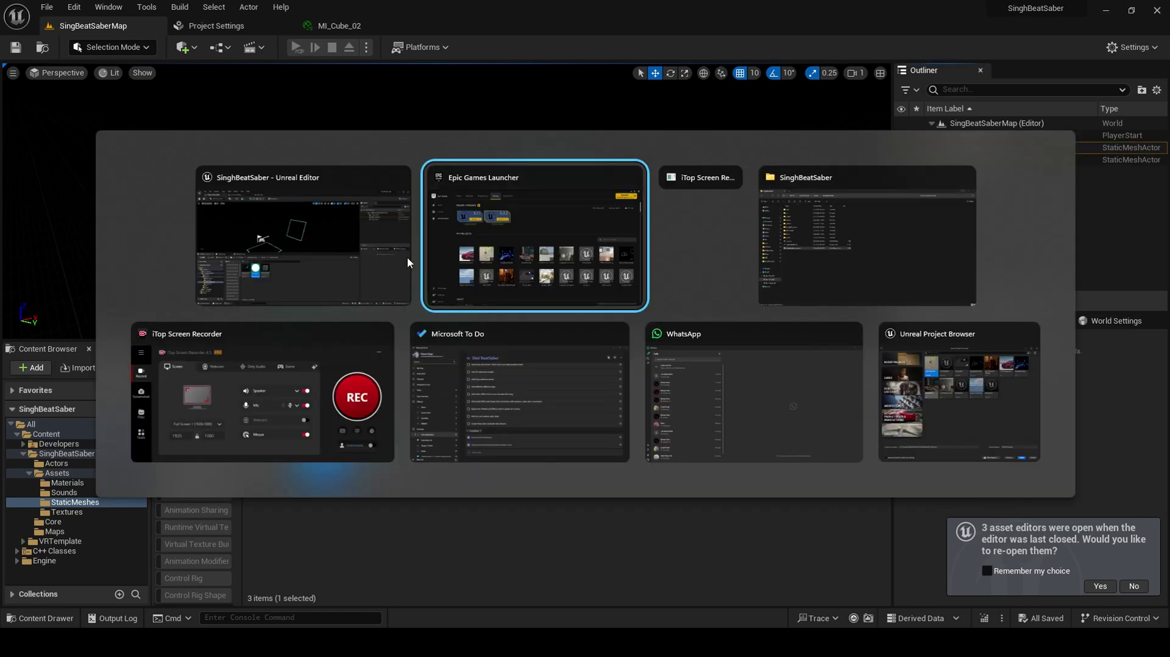
{"action": "left_click", "coordinate": [360, 261]}
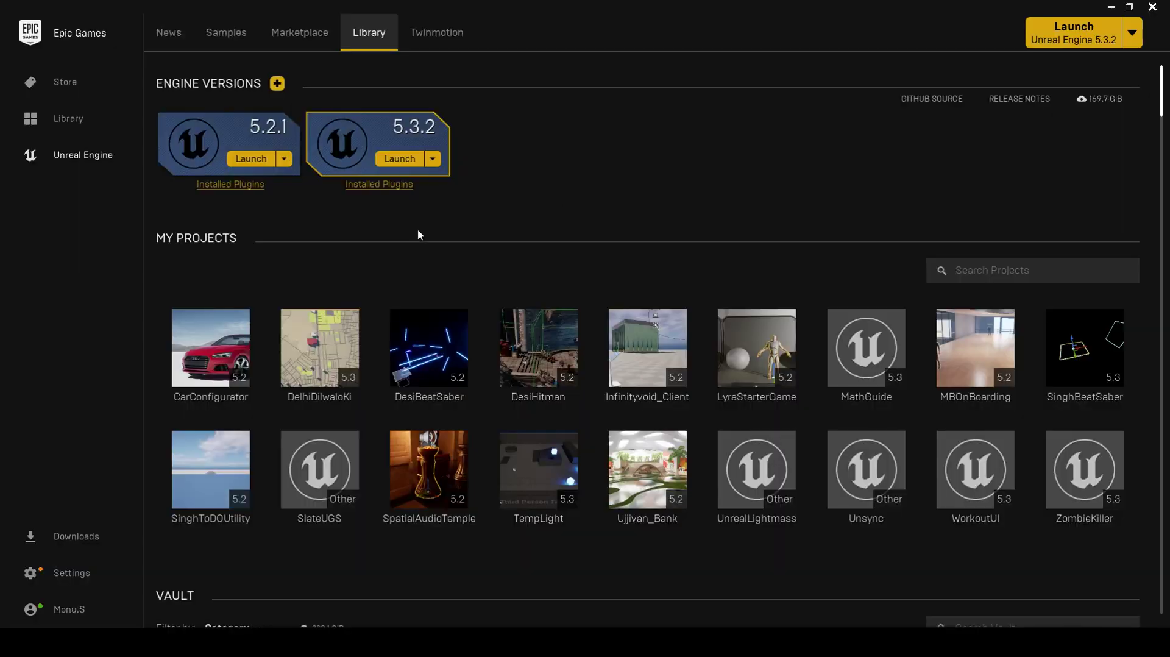
{"action": "key", "text": "alt+Tab"}
{"action": "left_click", "coordinate": [960, 353]}
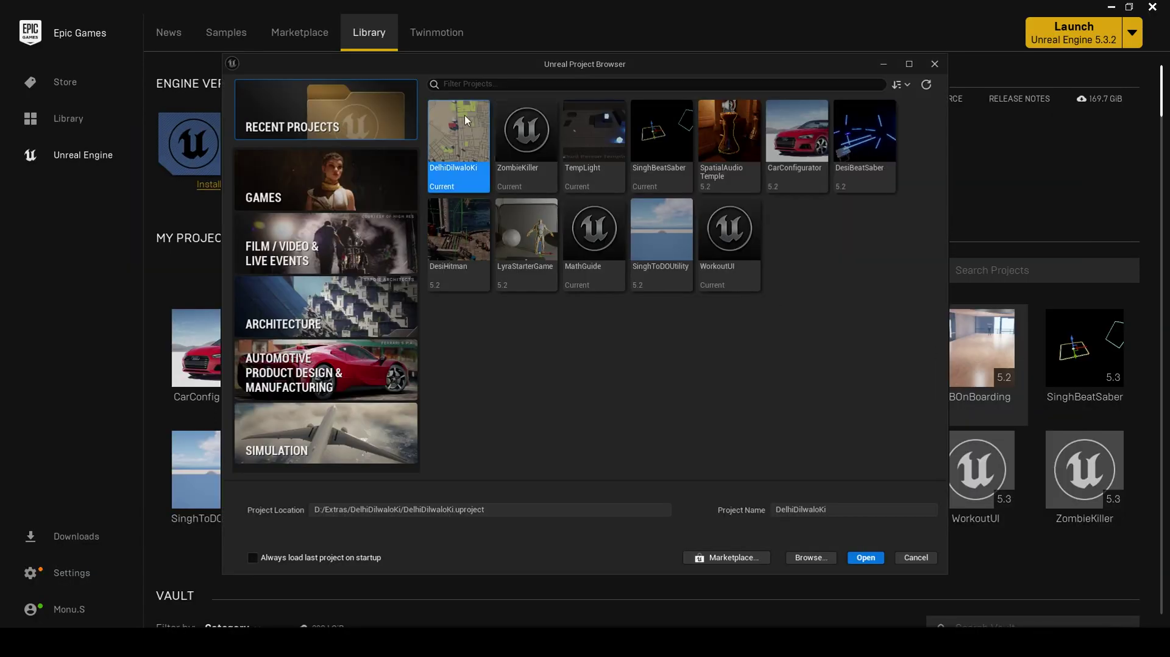
- Create a Third Person games project named TempProject in D:\Extras
{"action": "left_click", "coordinate": [332, 196]}
{"action": "left_click", "coordinate": [611, 142]}
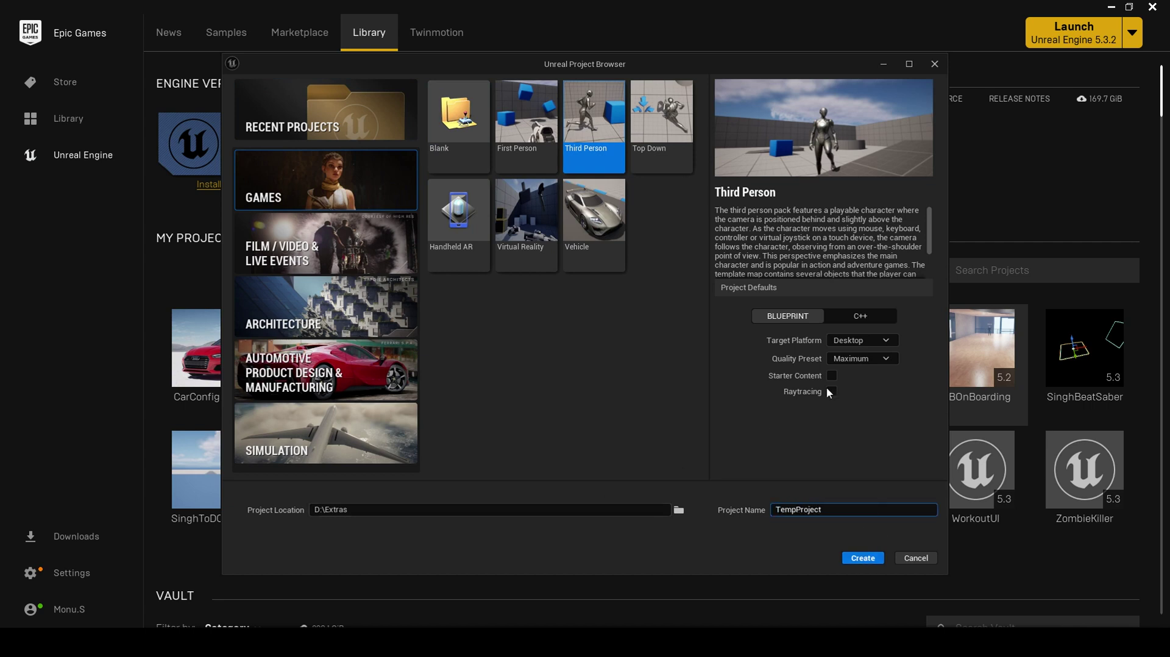
{"action": "left_click", "coordinate": [865, 561]}
- Close the Epic Games Launcher and return to the SinghBeatSaber editor
{"action": "key", "text": "alt+Tab"}
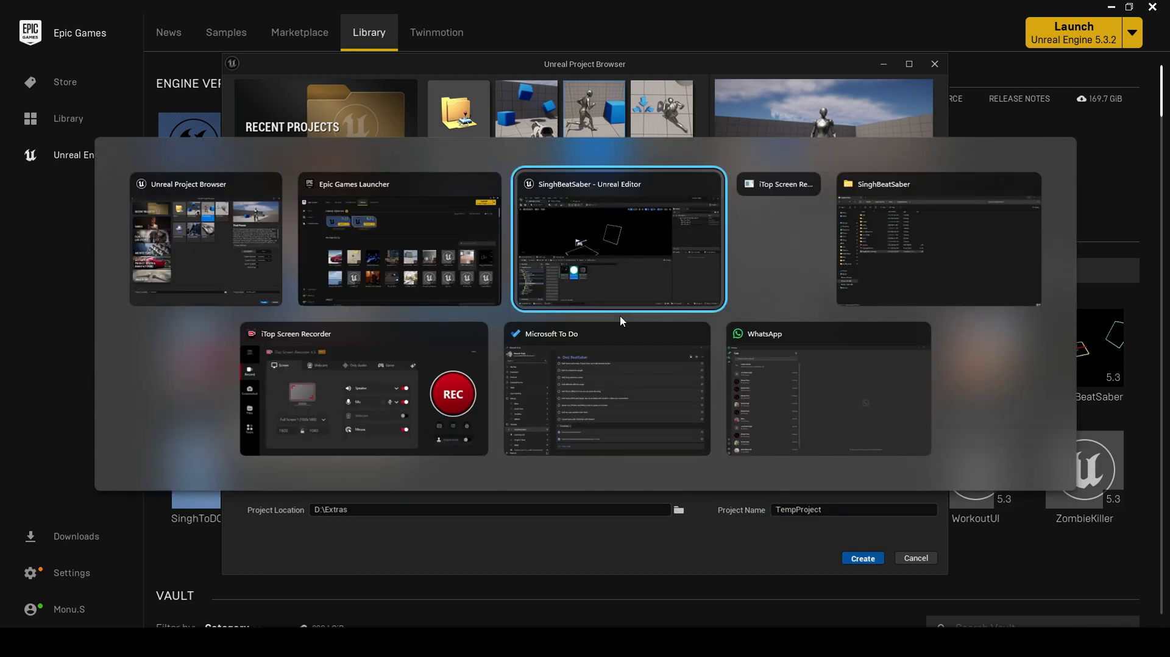
{"action": "left_click", "coordinate": [607, 266]}
{"action": "key", "text": "alt+Tab"}
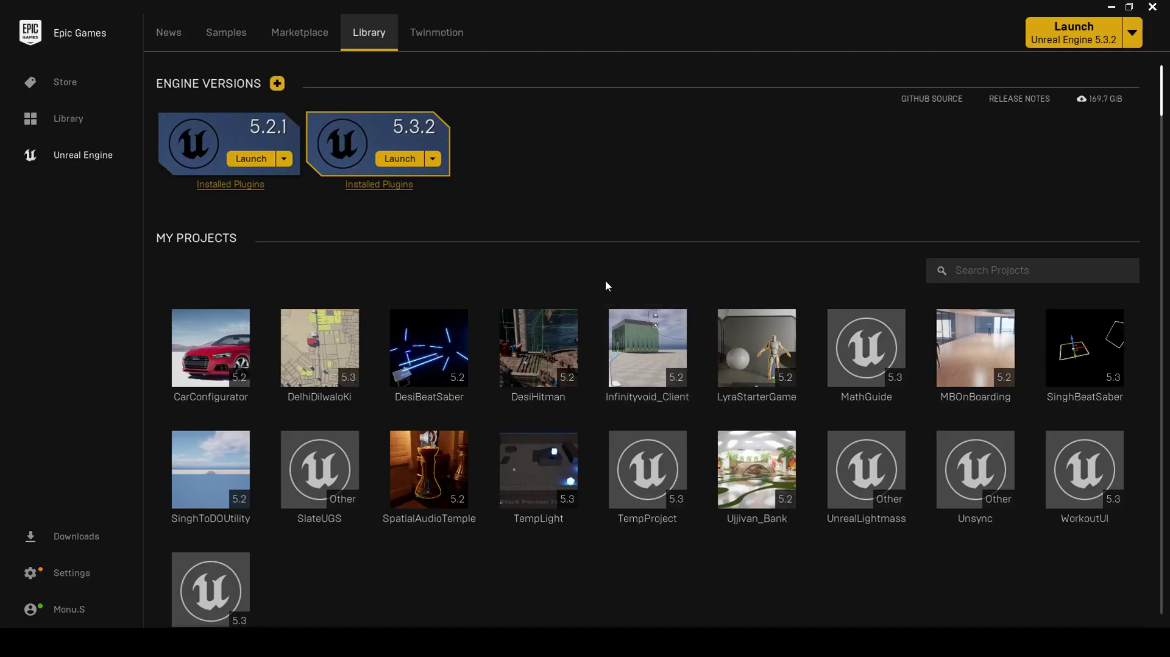
{"action": "left_click", "coordinate": [1153, 9]}
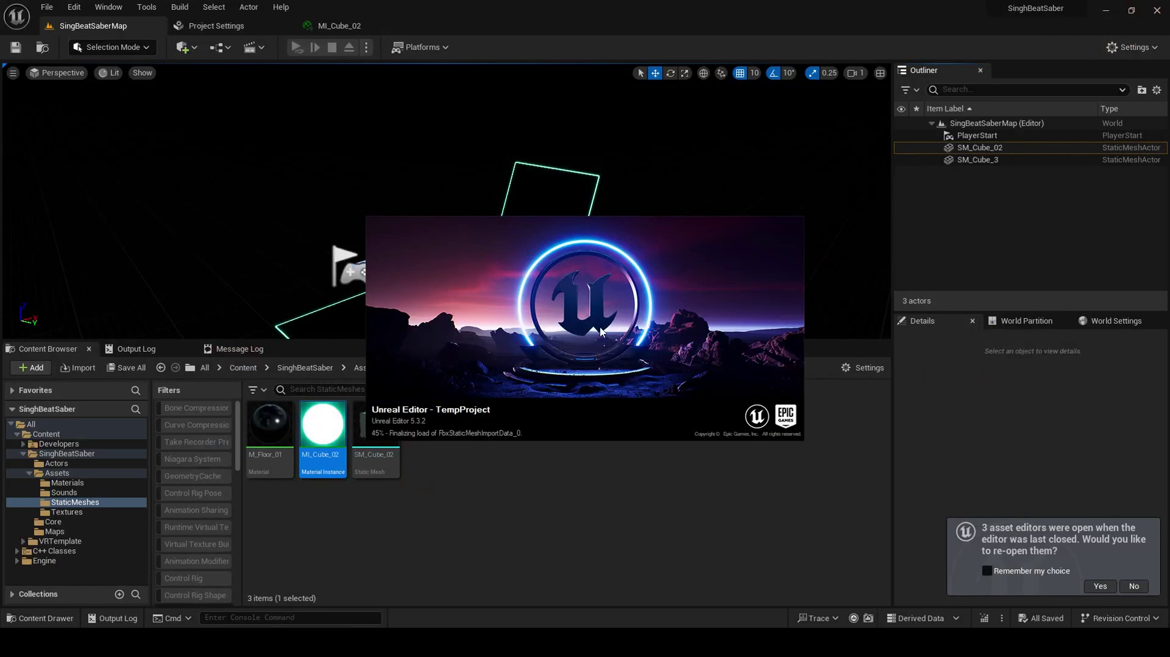
{"action": "left_click", "coordinate": [1054, 193]}
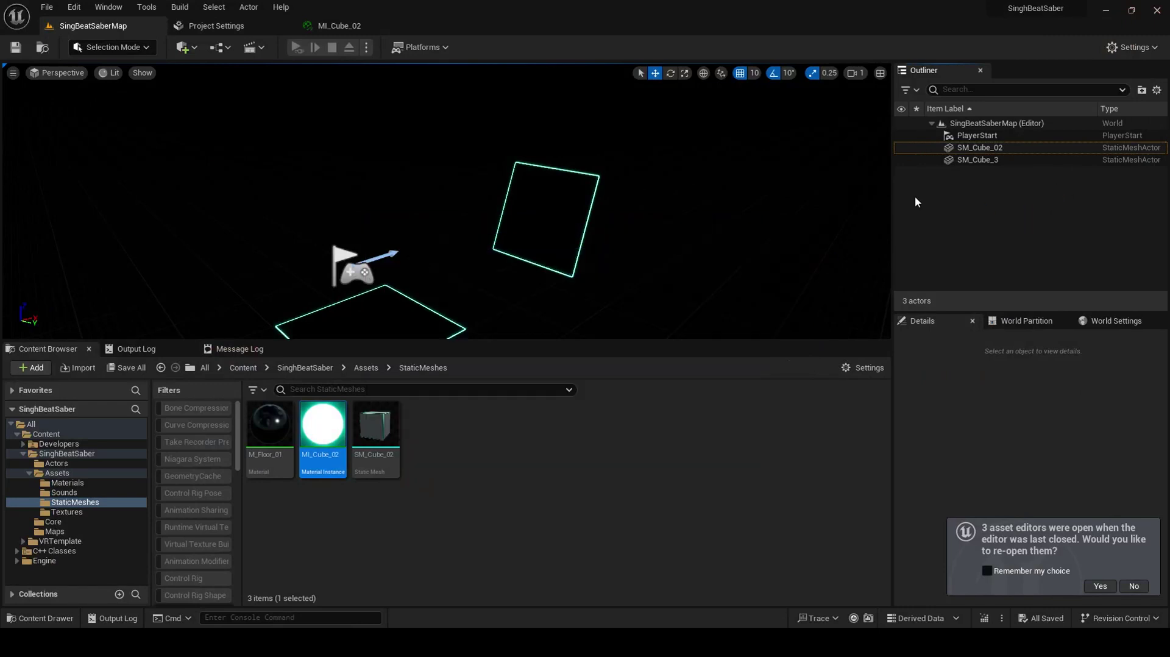
- Add a Post Process Volume from the visual effects actors to the SinghBeatSaber level and select it
{"action": "left_click", "coordinate": [190, 48]}
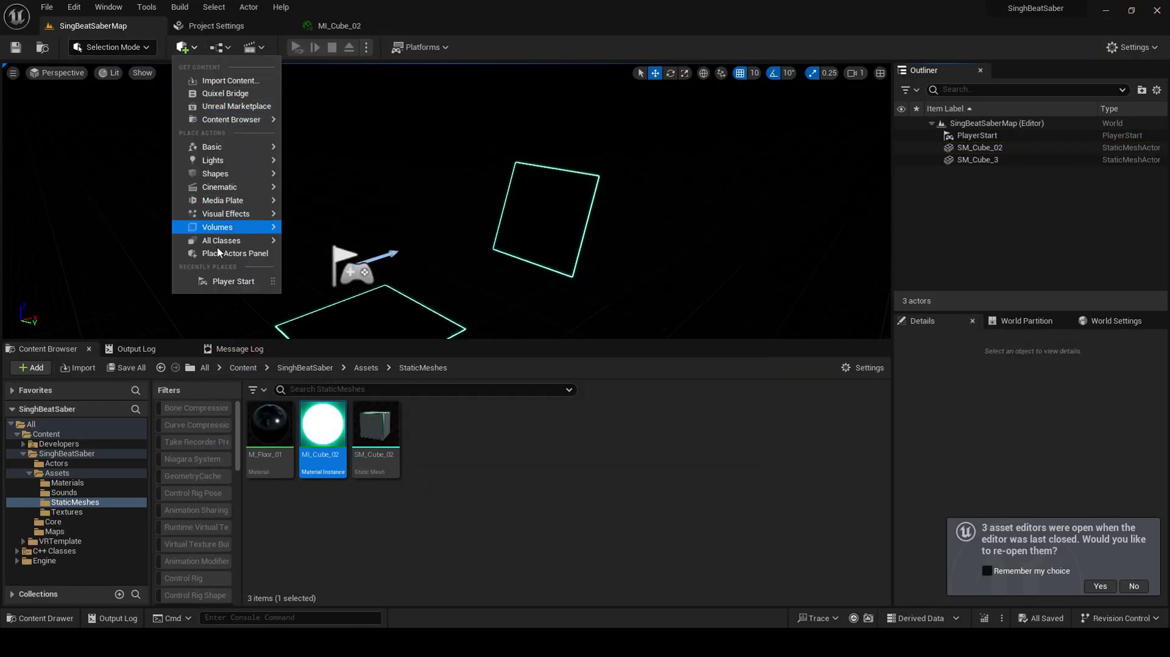
{"action": "mouse_move", "coordinate": [239, 214]}
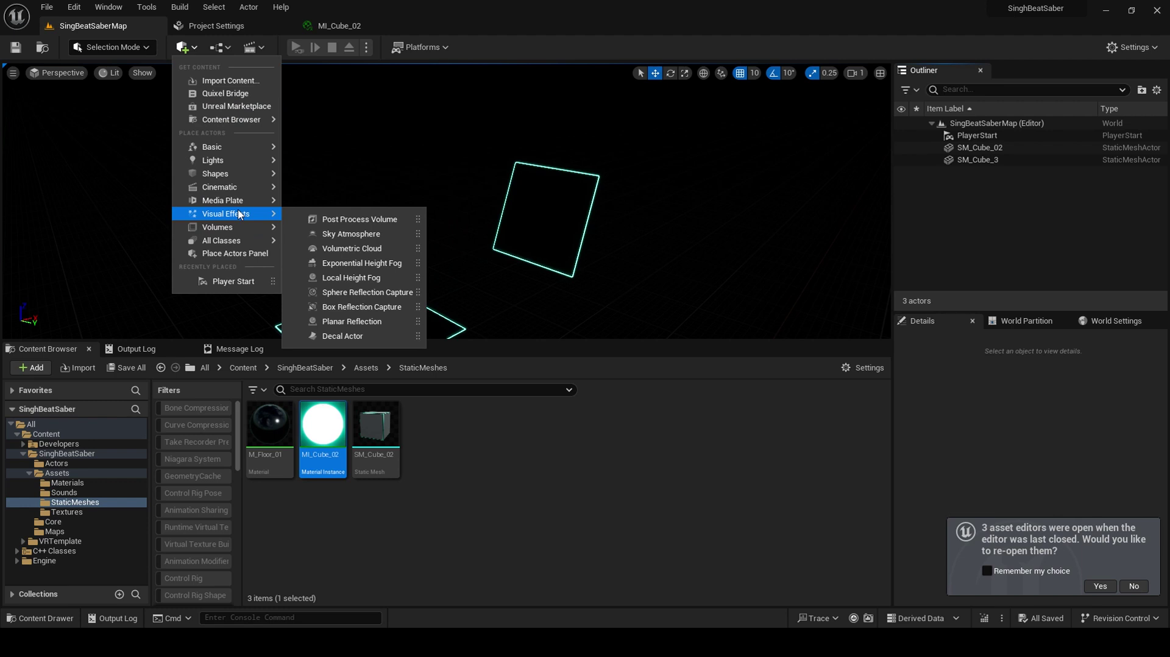
{"action": "left_click", "coordinate": [353, 219]}
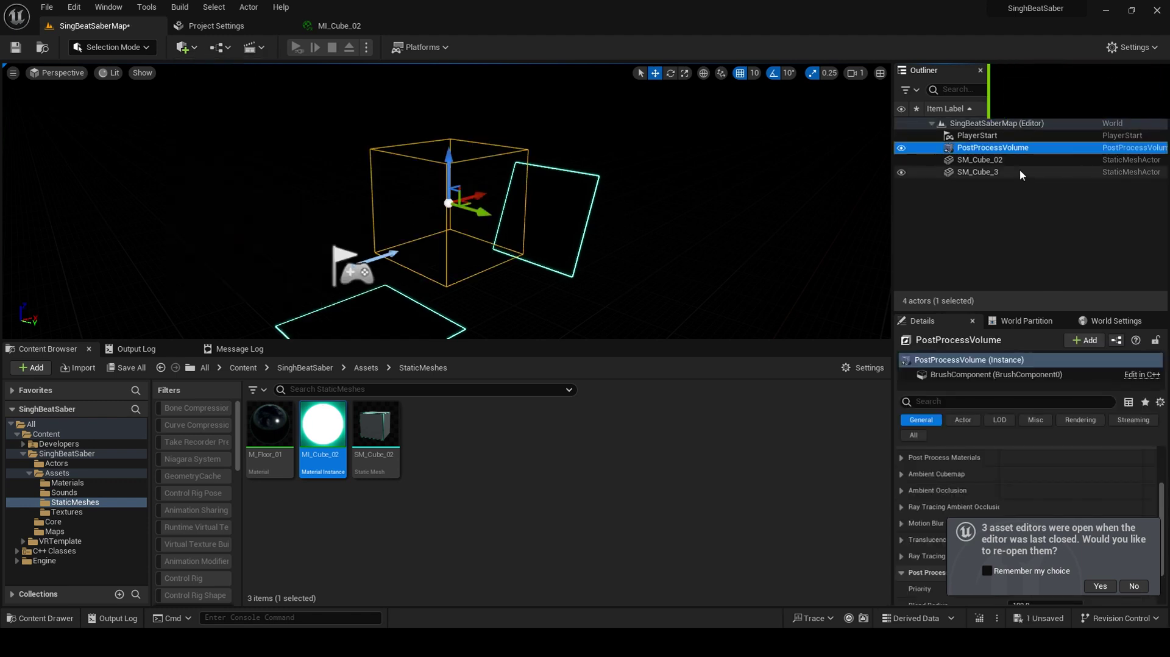
{"action": "left_click", "coordinate": [996, 150]}
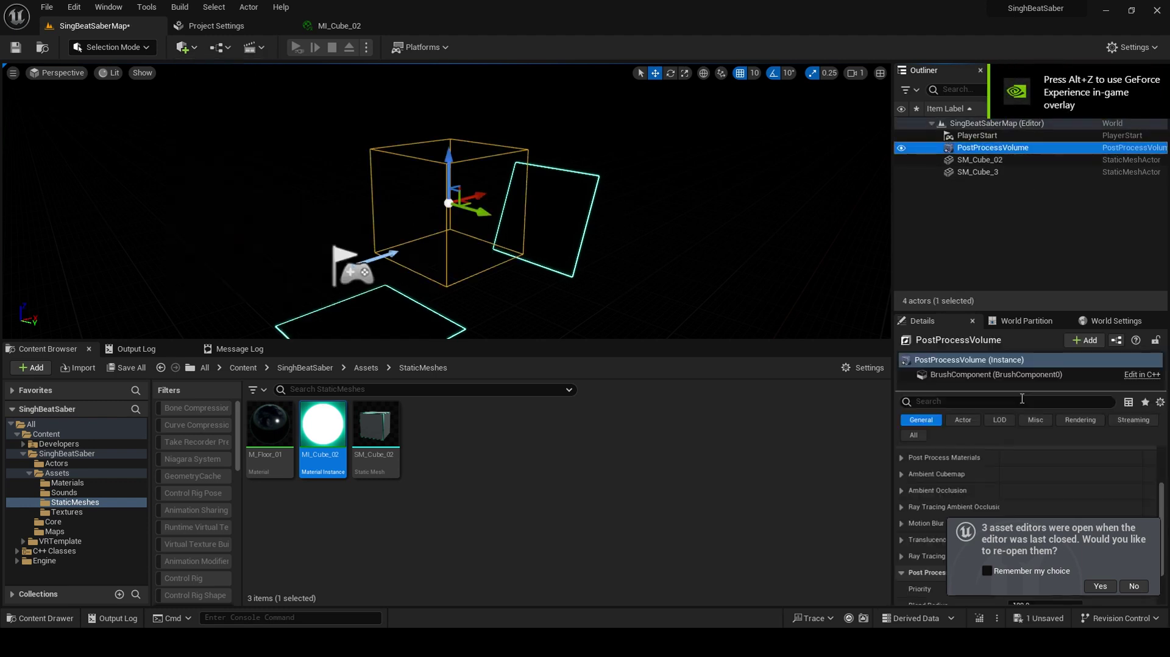
- Decline reopening the previous asset editors and examine the Post Process Volume's rendering features, including Ambient Cubemap, Ambient Occlusion, Motion Blur and Translucency
{"action": "left_click", "coordinate": [1132, 585]}
{"action": "scroll", "coordinate": [1018, 481], "scroll_direction": "up", "scroll_amount": 3}
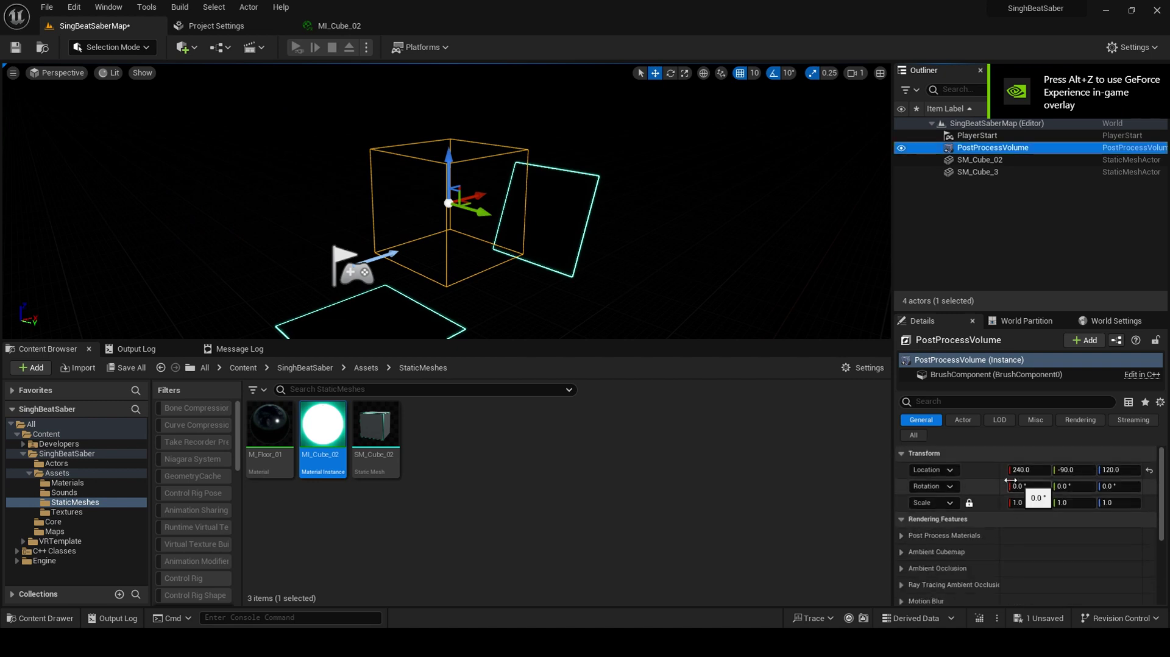
{"action": "scroll", "coordinate": [999, 497], "scroll_direction": "down", "scroll_amount": 1}
{"action": "left_click", "coordinate": [901, 517]}
{"action": "scroll", "coordinate": [904, 521], "scroll_direction": "down", "scroll_amount": 2}
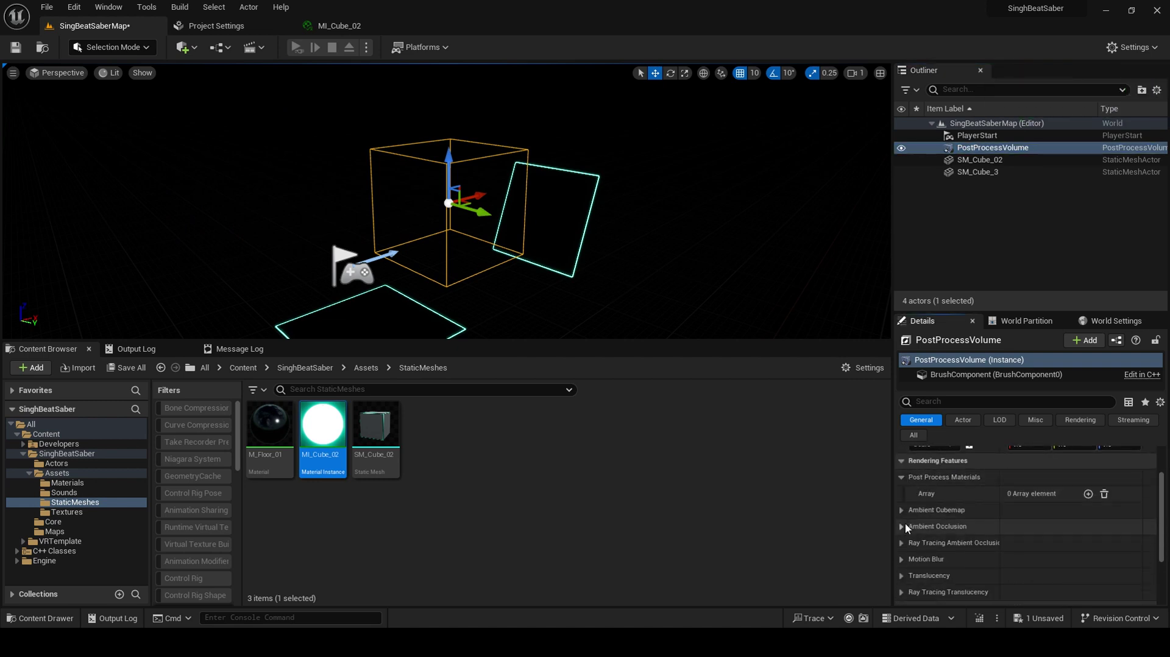
{"action": "left_click", "coordinate": [902, 512]}
{"action": "scroll", "coordinate": [938, 517], "scroll_direction": "down", "scroll_amount": 3}
{"action": "scroll", "coordinate": [942, 517], "scroll_direction": "down", "scroll_amount": 1}
{"action": "left_click", "coordinate": [905, 518]}
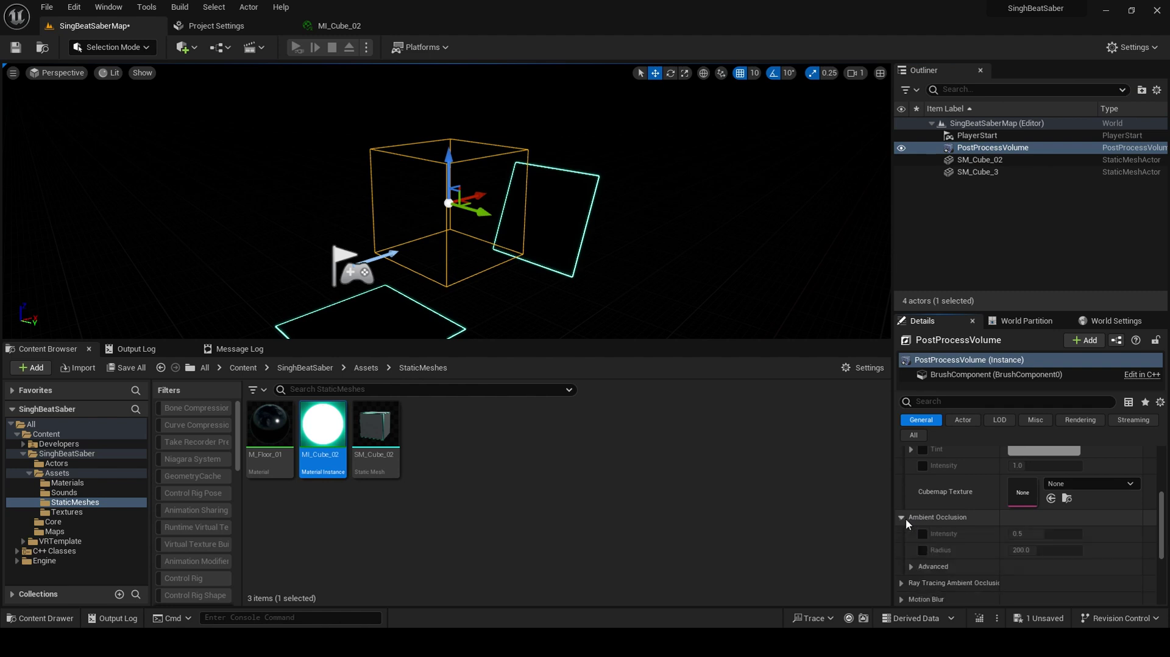
{"action": "scroll", "coordinate": [905, 518], "scroll_direction": "down", "scroll_amount": 2}
{"action": "scroll", "coordinate": [905, 525], "scroll_direction": "down", "scroll_amount": 1}
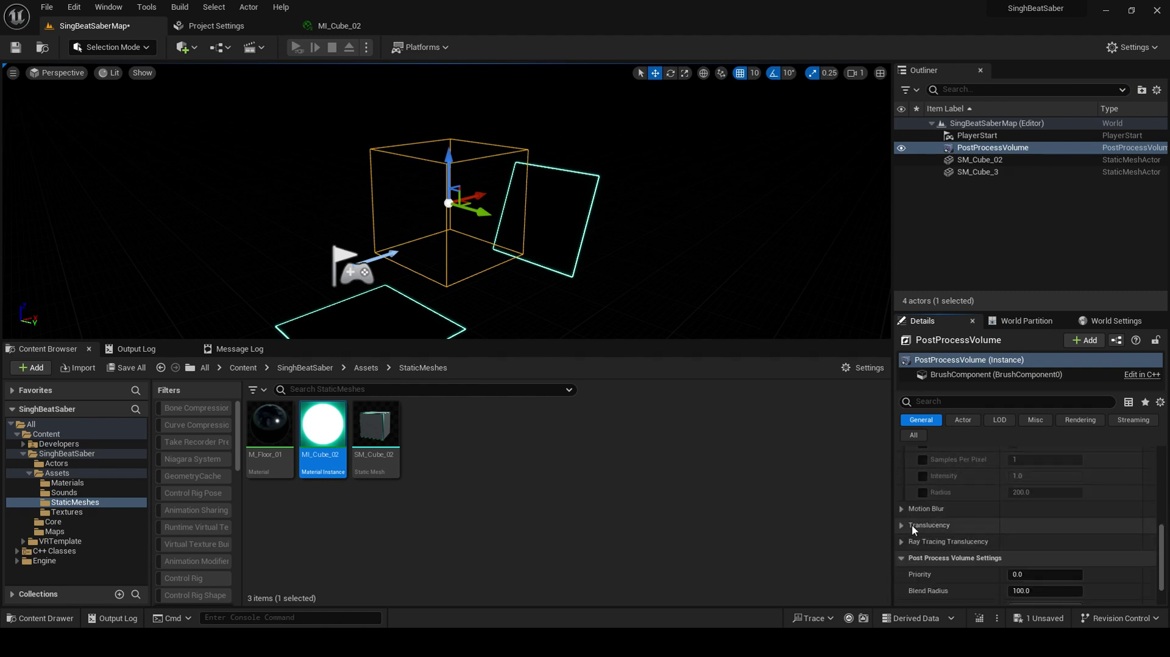
{"action": "left_click", "coordinate": [912, 524]}
{"action": "scroll", "coordinate": [953, 502], "scroll_direction": "down", "scroll_amount": 2}
{"action": "left_click", "coordinate": [938, 551]}
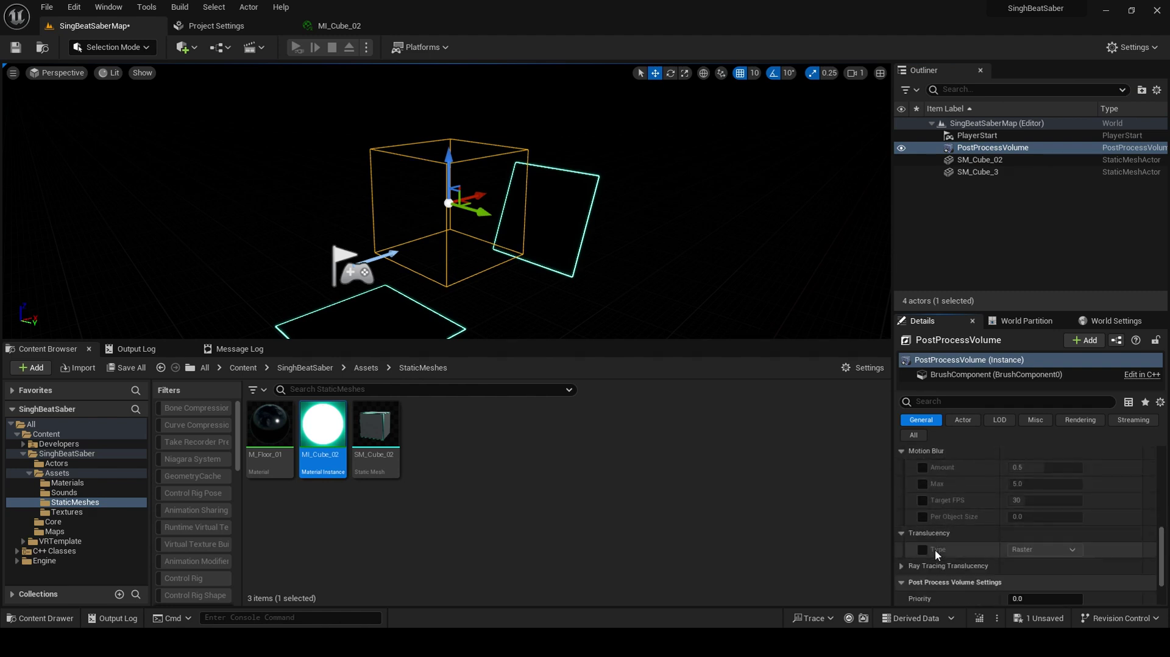
{"action": "scroll", "coordinate": [938, 536], "scroll_direction": "down", "scroll_amount": 3}
{"action": "scroll", "coordinate": [960, 502], "scroll_direction": "up", "scroll_amount": 6}
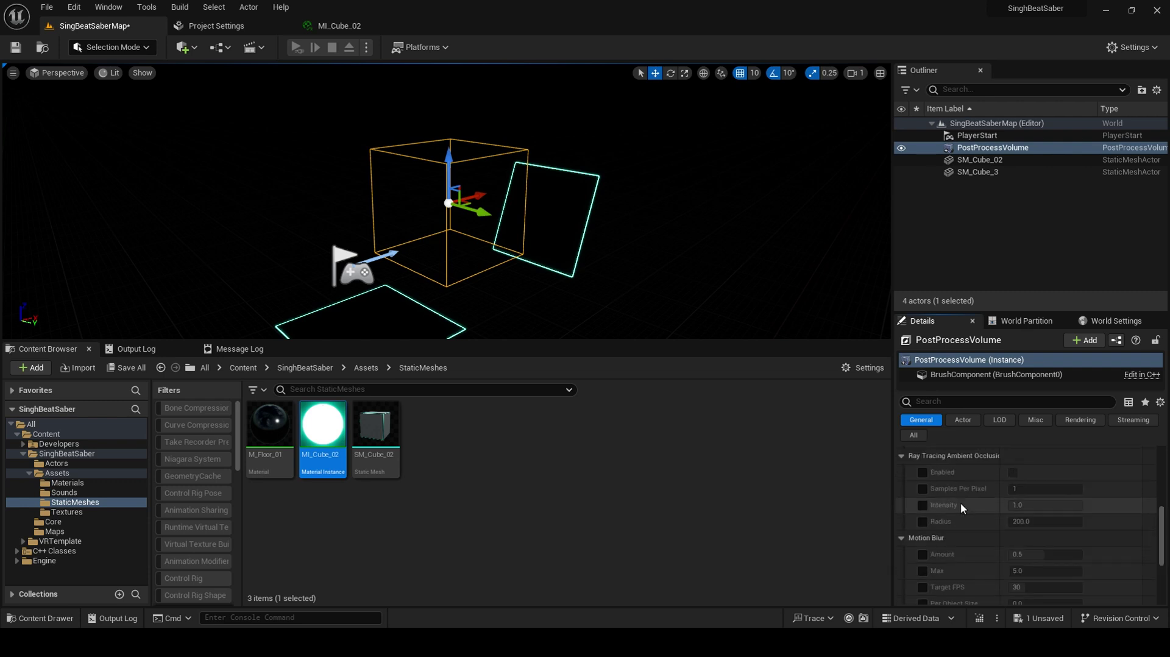
{"action": "left_click", "coordinate": [979, 229]}
{"action": "left_click", "coordinate": [1005, 148]}
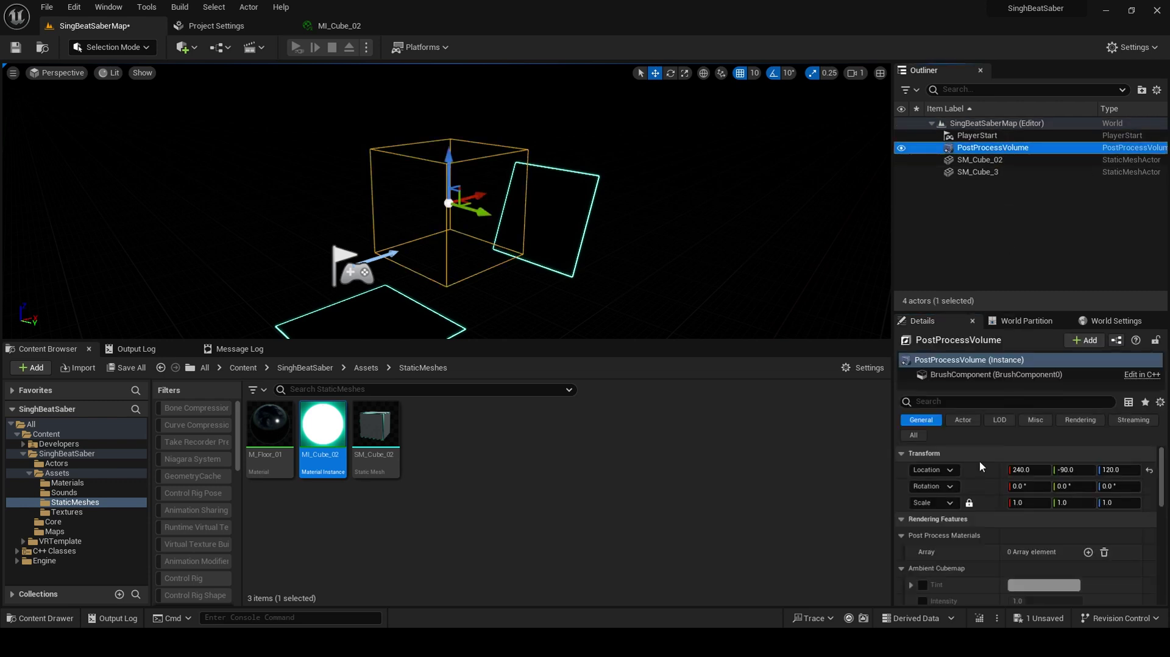
{"action": "scroll", "coordinate": [976, 503], "scroll_direction": "down", "scroll_amount": 8}
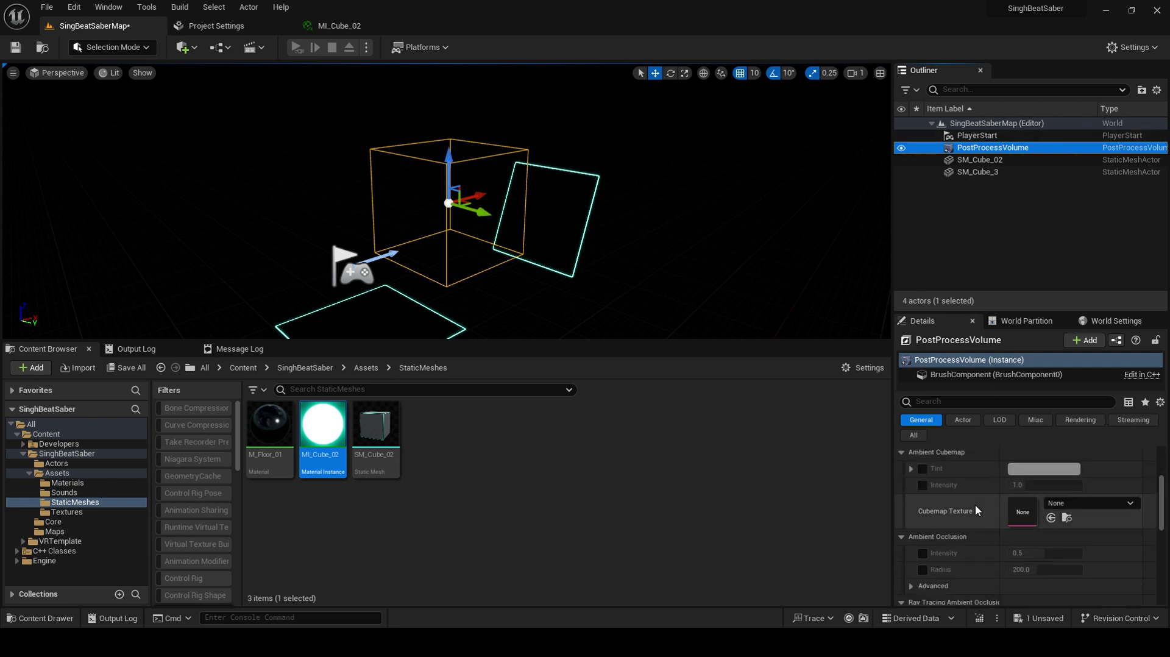
{"action": "scroll", "coordinate": [974, 508], "scroll_direction": "up", "scroll_amount": 10}
- Delete the newly added Post Process Volume from the SinghBeatSaber level
{"action": "left_click", "coordinate": [982, 222]}
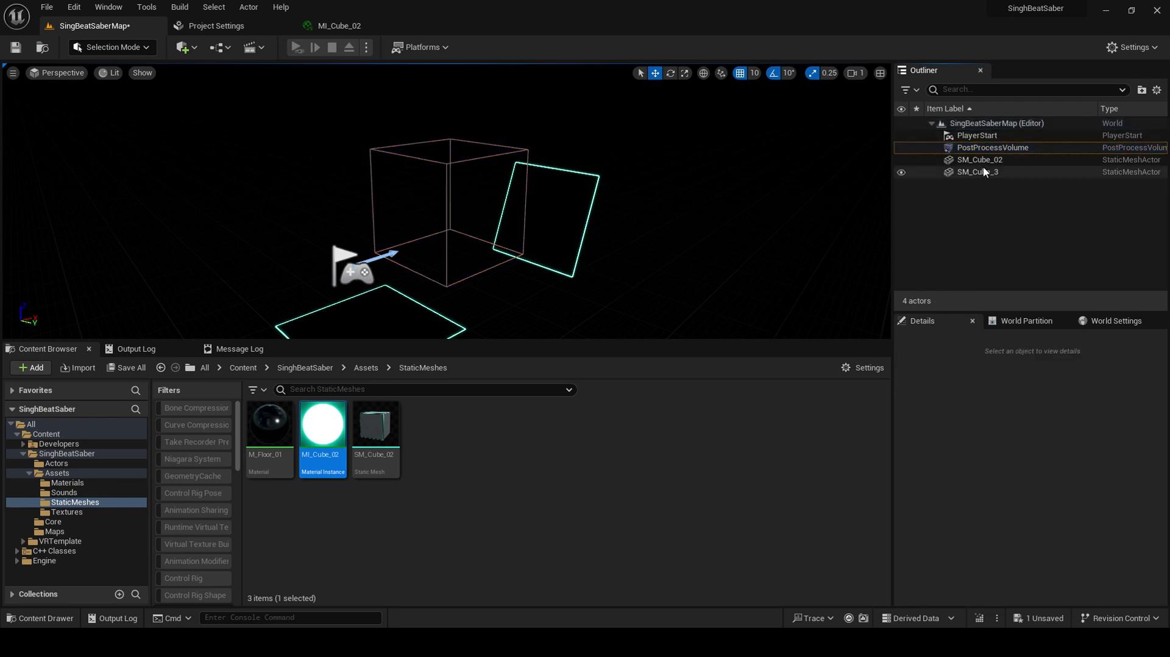
{"action": "left_click", "coordinate": [1001, 147]}
{"action": "key", "text": "Delete"}
- Switch to the TempProject editor, filter its level actors by "post" and copy the PostProcessVolume
{"action": "key", "text": "alt+Tab"}
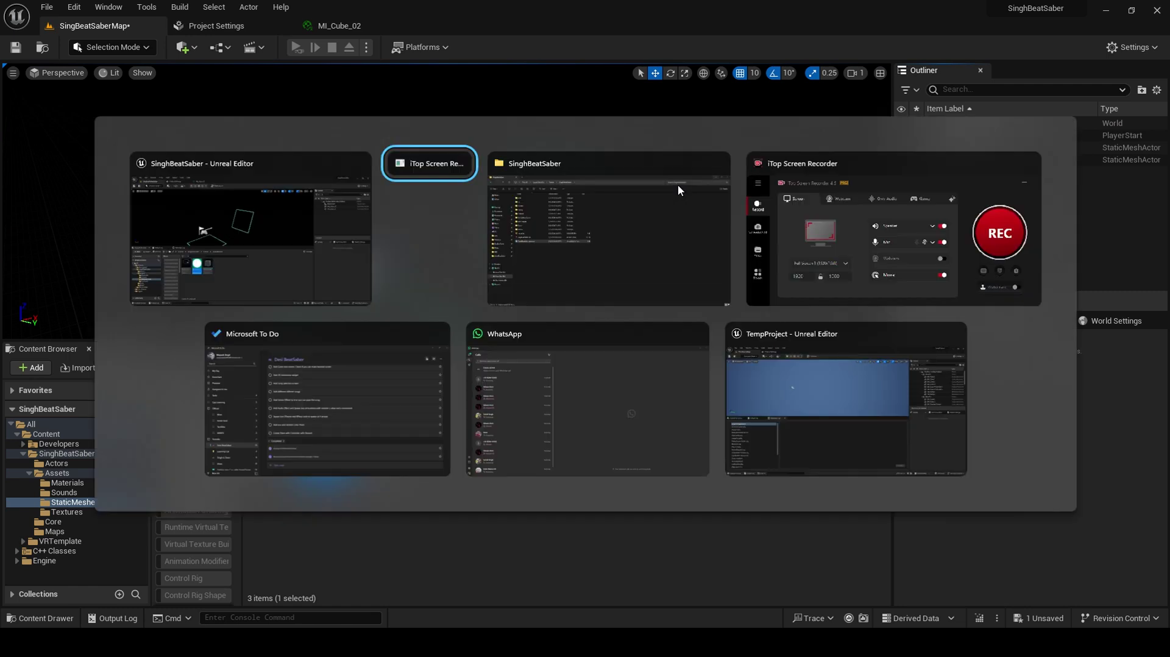
{"action": "left_click", "coordinate": [817, 396]}
{"action": "scroll", "coordinate": [1026, 230], "scroll_direction": "down", "scroll_amount": 3}
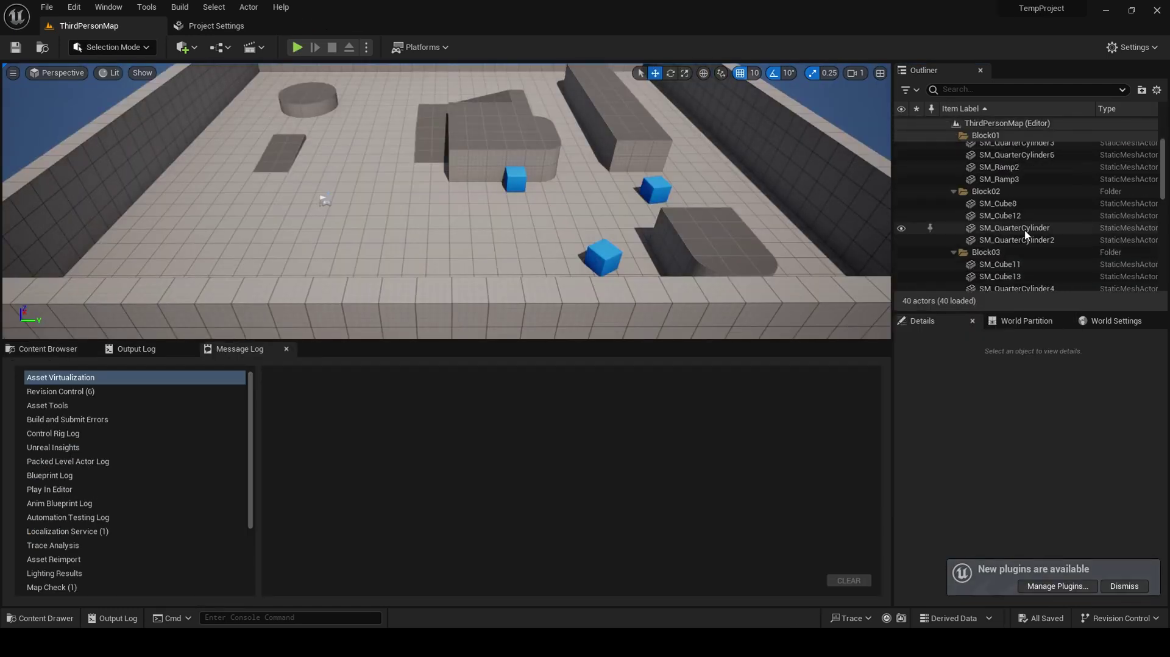
{"action": "left_click", "coordinate": [968, 89]}
{"action": "type", "text": "post"}
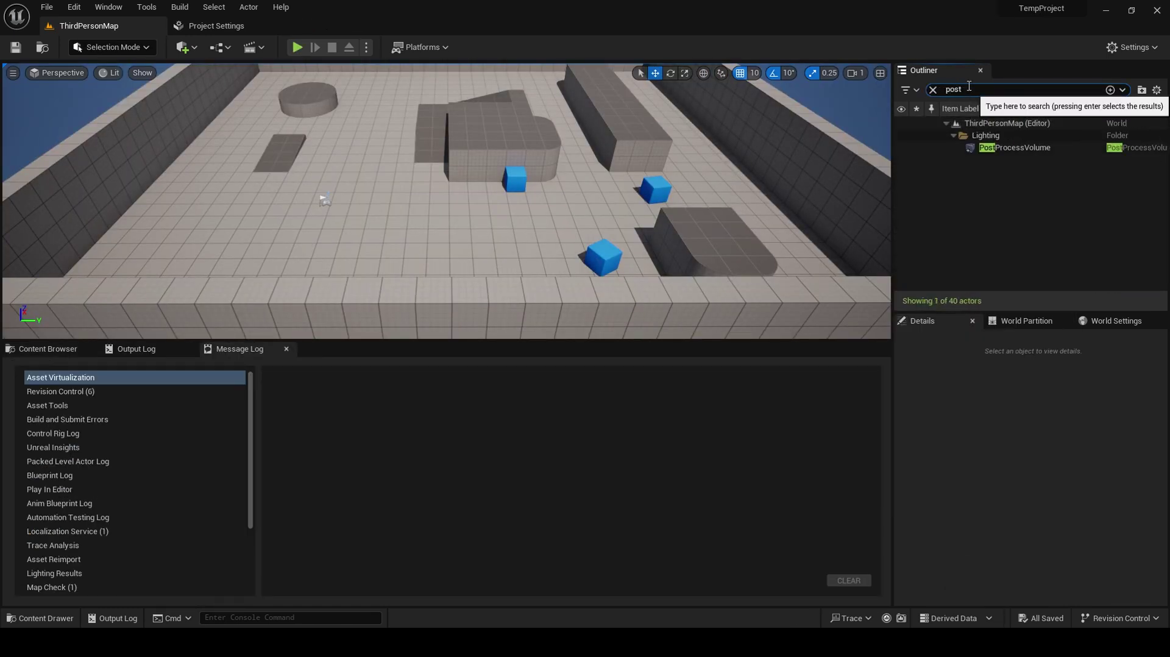
{"action": "left_click", "coordinate": [1023, 148]}
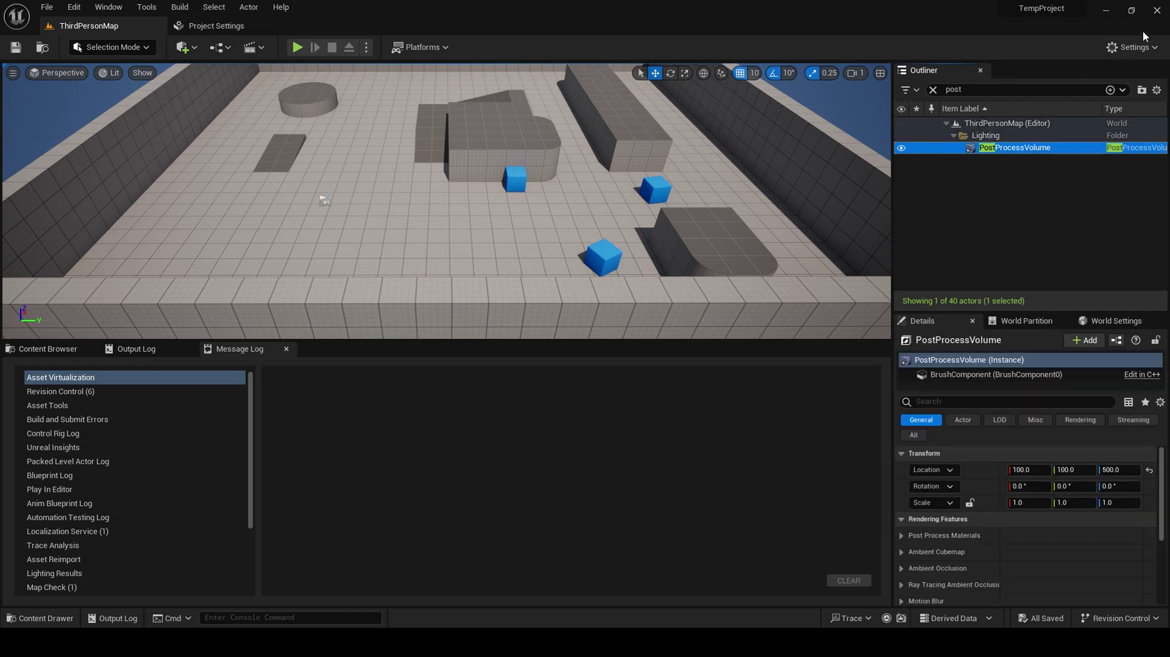
- Paste the copied PostProcessVolume into the SinghBeatSaber level and save the level
{"action": "left_click", "coordinate": [1157, 14]}
{"action": "key", "text": "ctrl+v"}
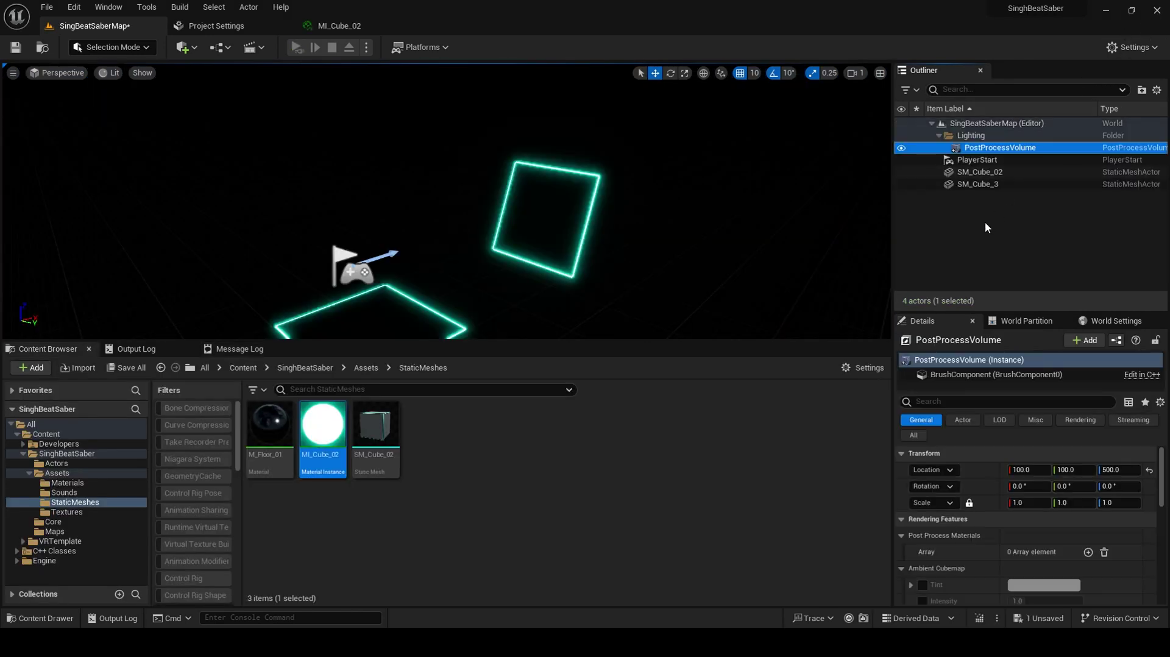
{"action": "left_click", "coordinate": [702, 255]}
{"action": "mouse_move", "coordinate": [702, 255]}
{"action": "right_mouse_down"}
{"action": "mouse_move", "coordinate": [649, 305]}
{"action": "mouse_move", "coordinate": [700, 253]}
{"action": "right_mouse_up"}
{"action": "key", "text": "ctrl+s"}
- Close the TempProject editor and select the pasted PostProcessVolume in SinghBeatSaber to view its settings
{"action": "left_click", "coordinate": [669, 266]}
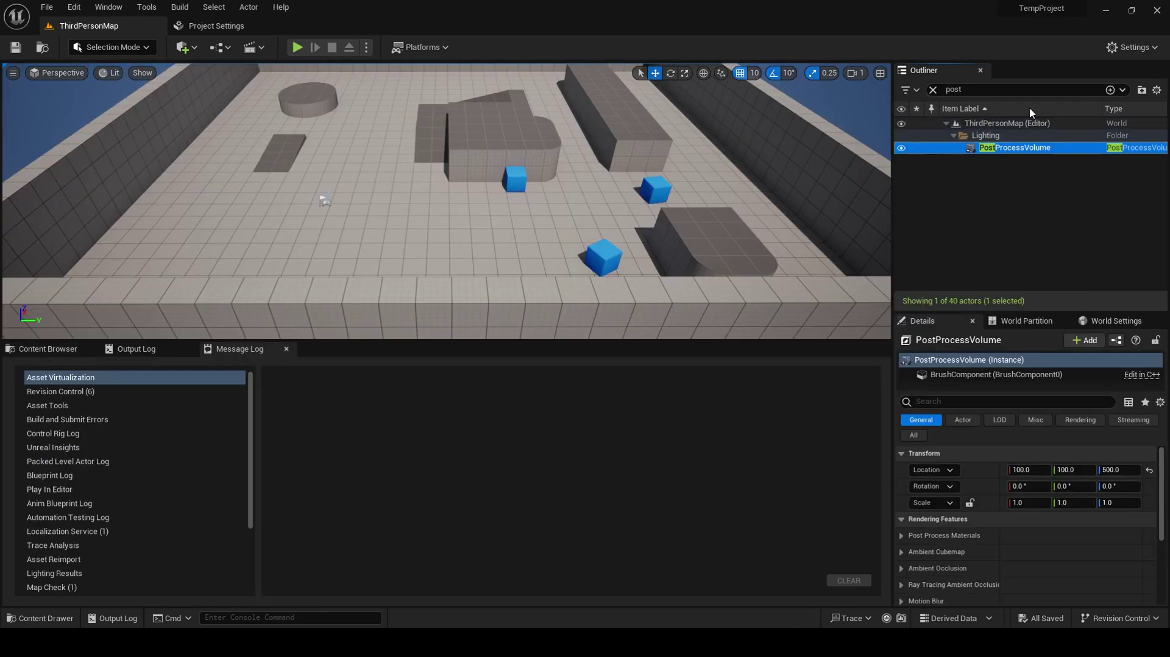
{"action": "left_click", "coordinate": [1159, 12]}
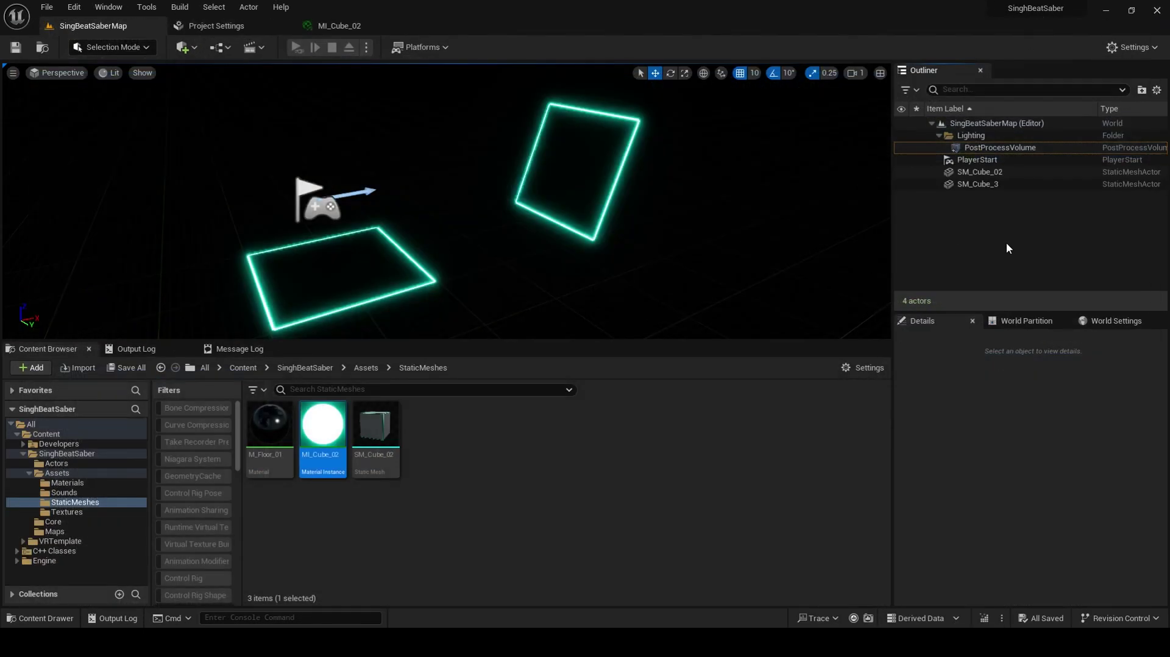
{"action": "left_click", "coordinate": [1006, 148]}
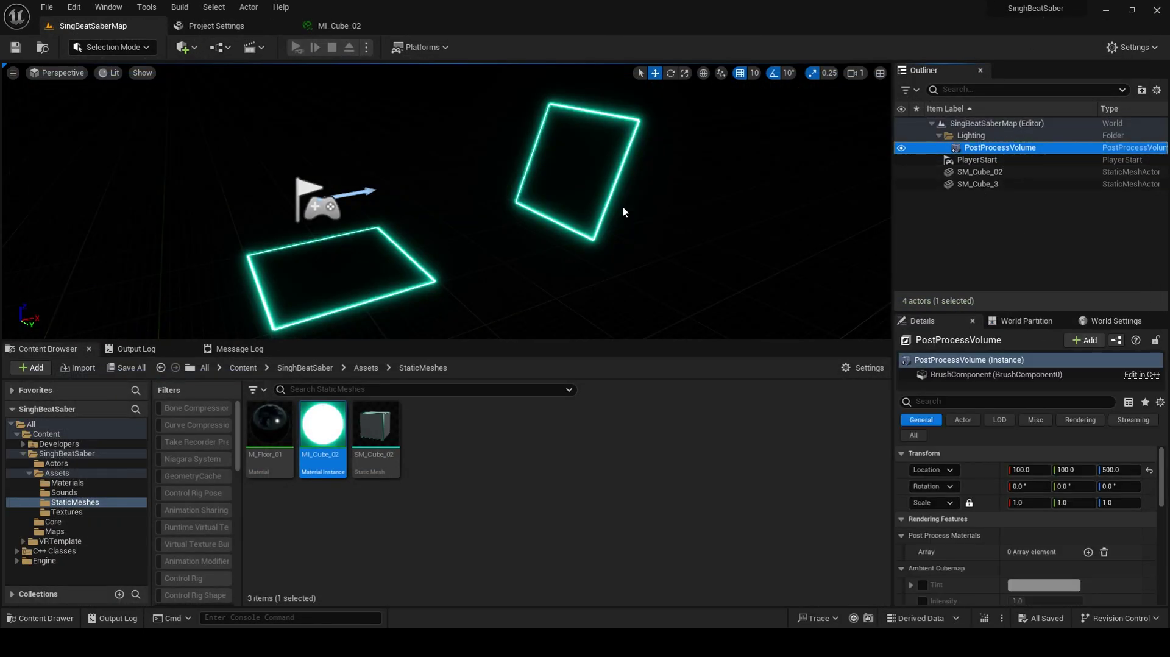
{"action": "scroll", "coordinate": [987, 527], "scroll_direction": "down", "scroll_amount": 2}
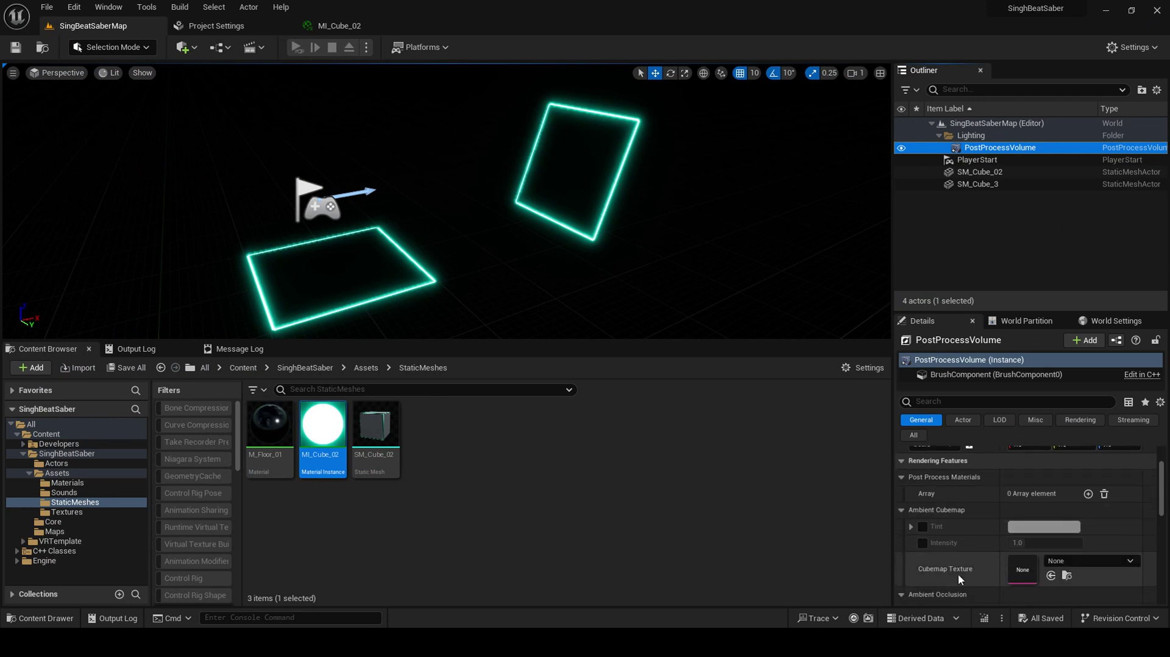
- Hide the editor icons with game view, make the viewport taller and examine the glow of both cubes
{"action": "mouse_move", "coordinate": [629, 209]}
{"action": "right_mouse_down"}
{"action": "mouse_move", "coordinate": [655, 197]}
{"action": "mouse_move", "coordinate": [624, 204]}
{"action": "mouse_move", "coordinate": [629, 229]}
{"action": "right_mouse_up"}
{"action": "key", "text": "s"}
{"action": "key", "text": "g"}
{"action": "key", "text": "w"}
{"action": "key", "text": "s"}
{"action": "left_click_drag", "start_coordinate": [629, 234], "coordinate": [628, 234]}
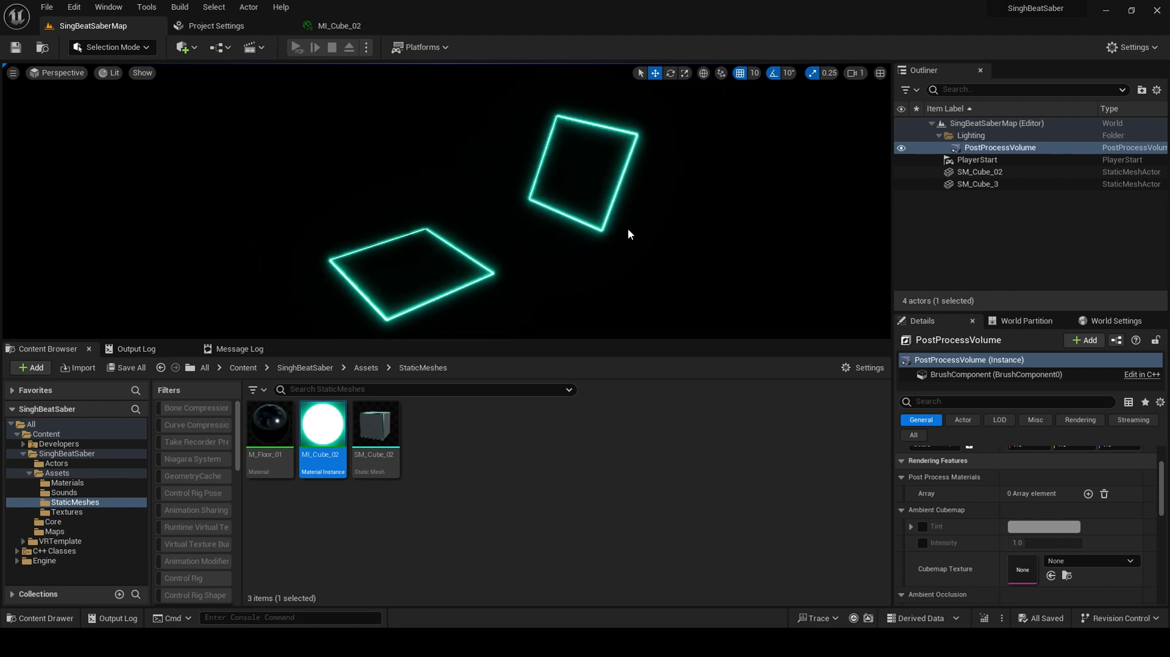
{"action": "left_click_drag", "start_coordinate": [609, 340], "coordinate": [612, 430]}
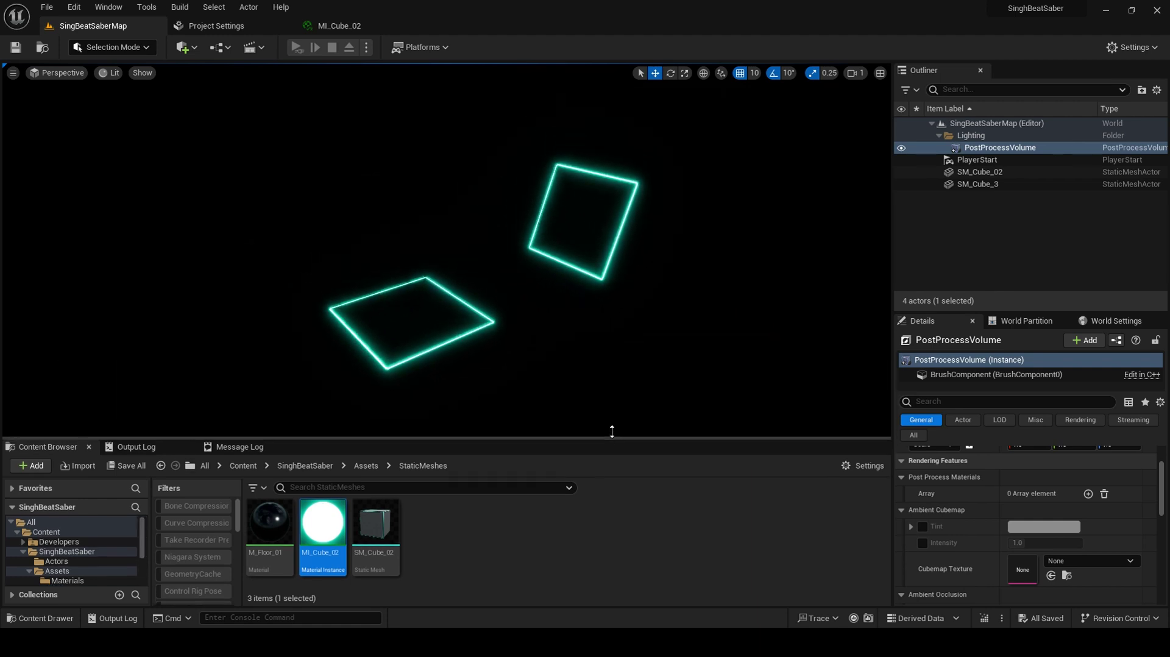
{"action": "mouse_move", "coordinate": [674, 350]}
{"action": "right_mouse_down"}
{"action": "mouse_move", "coordinate": [706, 340]}
{"action": "mouse_move", "coordinate": [685, 341]}
{"action": "right_mouse_up"}
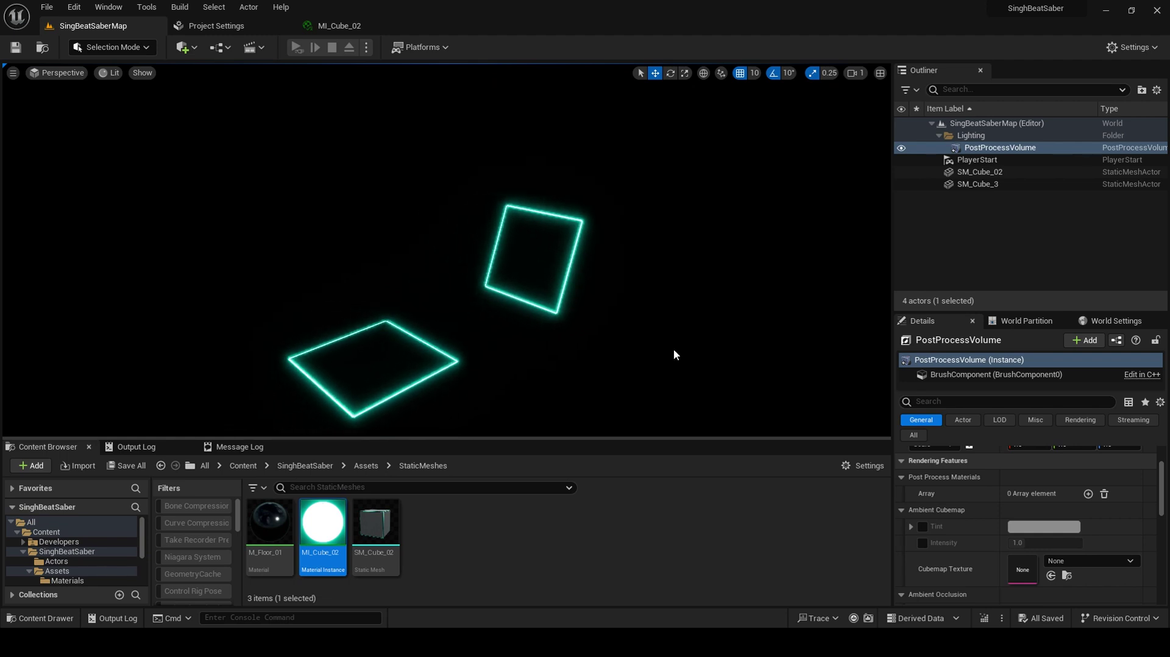
- Give the Content Browser more height and open the project's top-level Content folder
{"action": "left_click", "coordinate": [618, 550]}
{"action": "left_click_drag", "start_coordinate": [567, 430], "coordinate": [567, 385]}
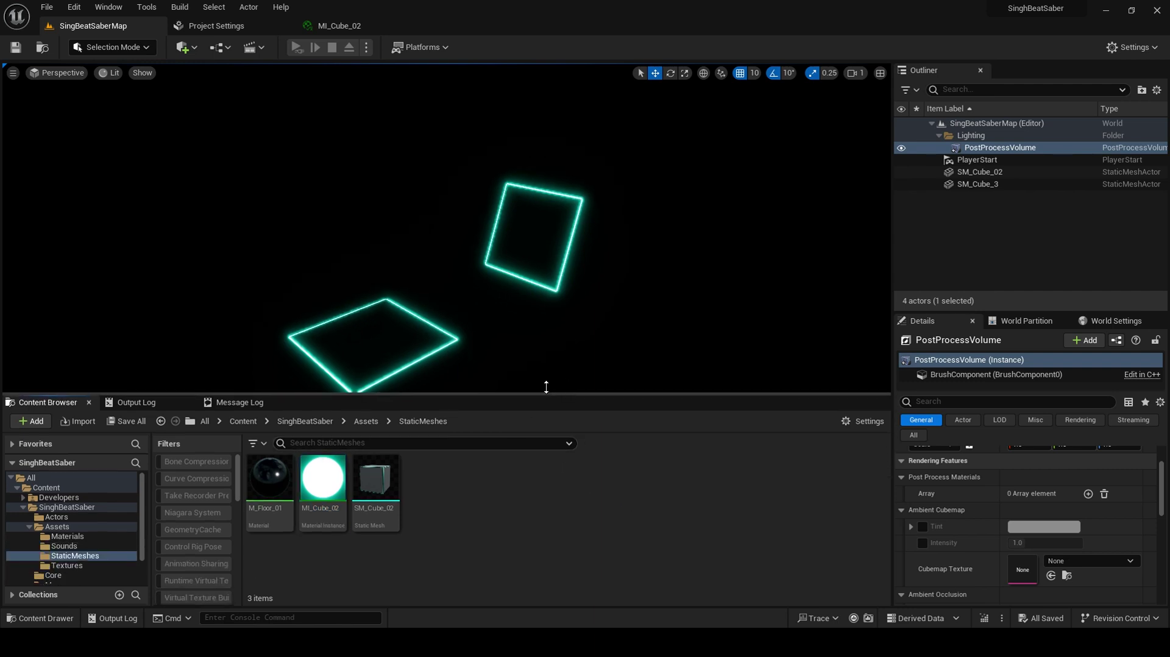
{"action": "left_click", "coordinate": [243, 421]}
- Open the Epic Games Launcher through a system search for "unreal" and show its Unreal Engine library
{"action": "key", "text": "alt+Tab"}
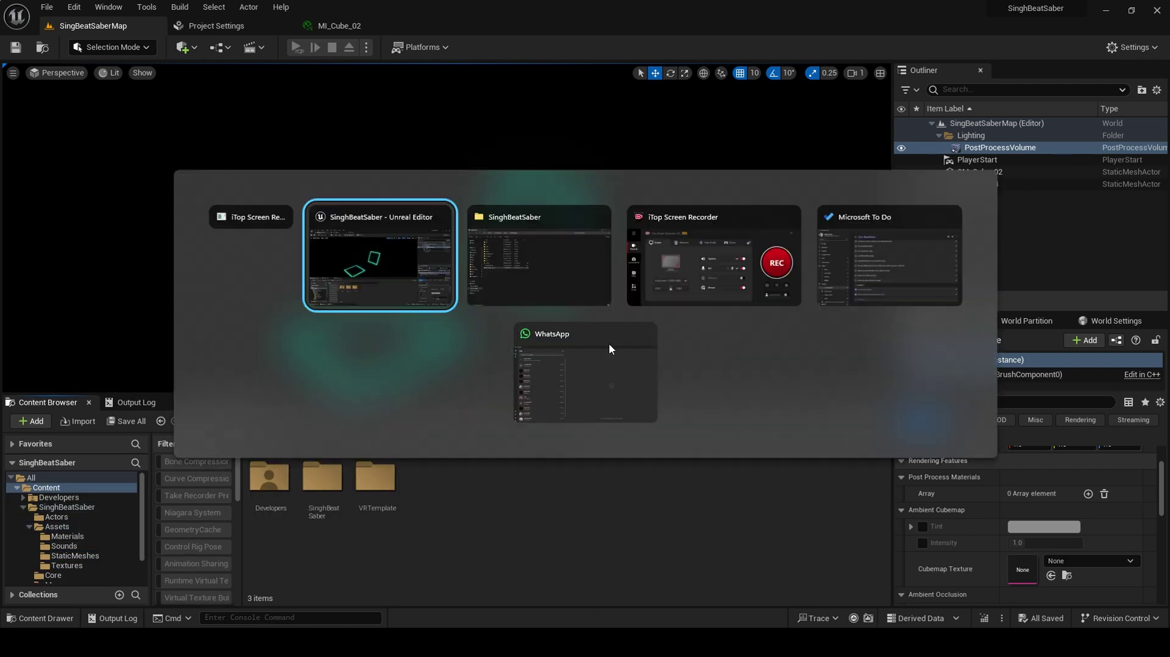
{"action": "key", "text": "super"}
{"action": "type", "text": "unreal"}
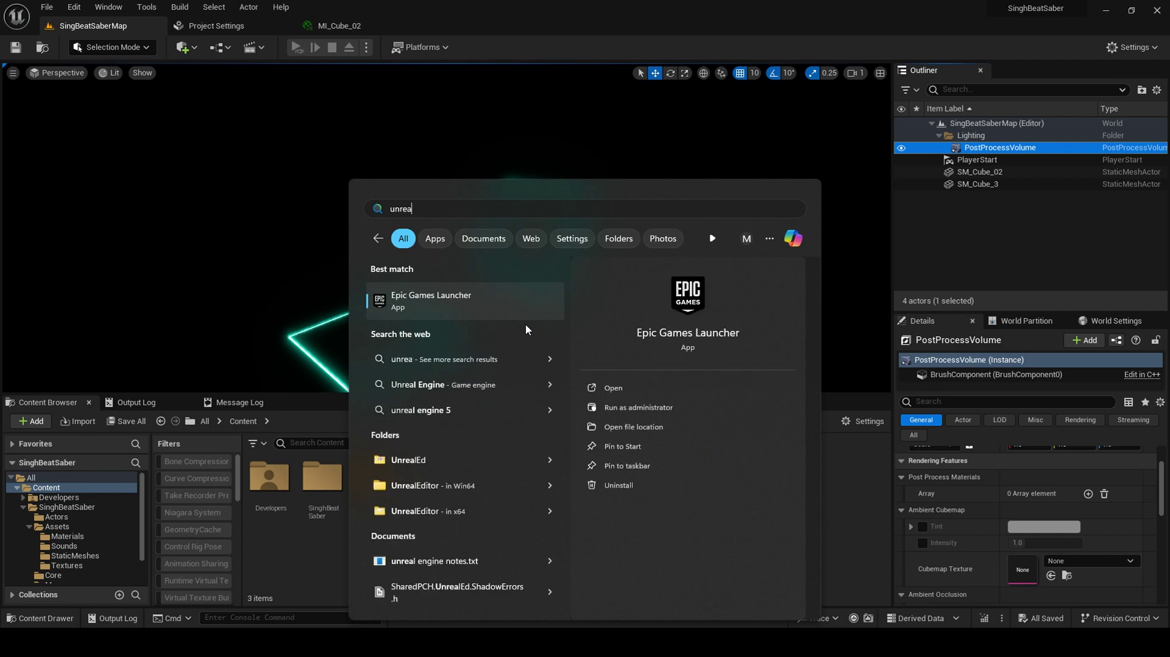
{"action": "key", "text": "Return"}
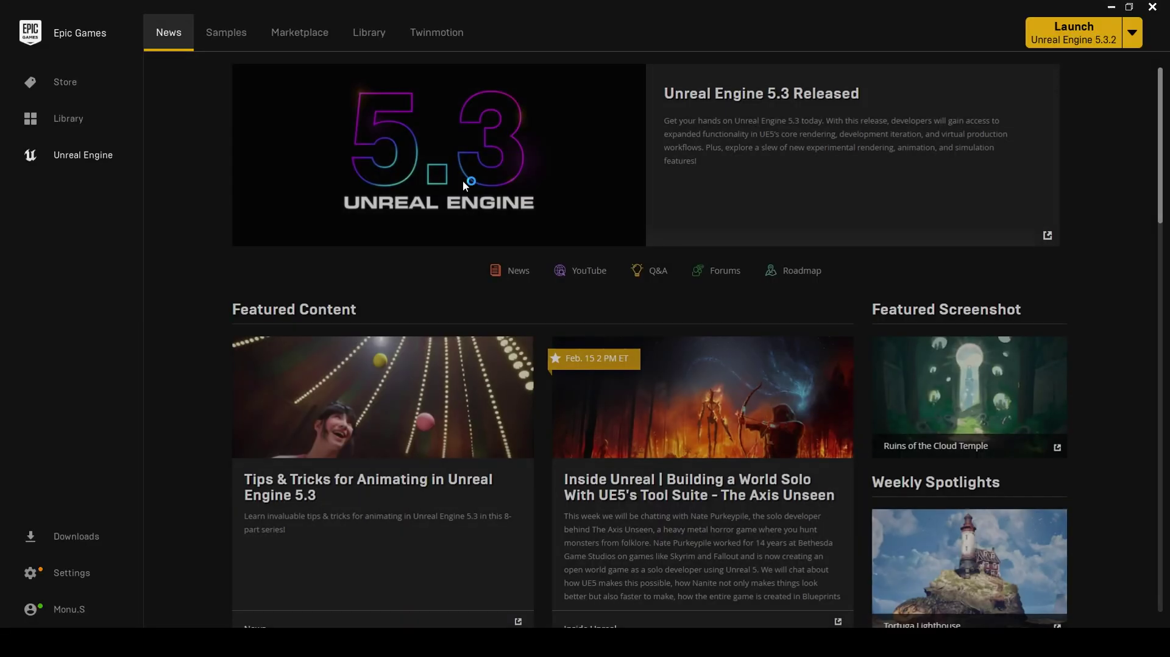
{"action": "left_click", "coordinate": [368, 32]}
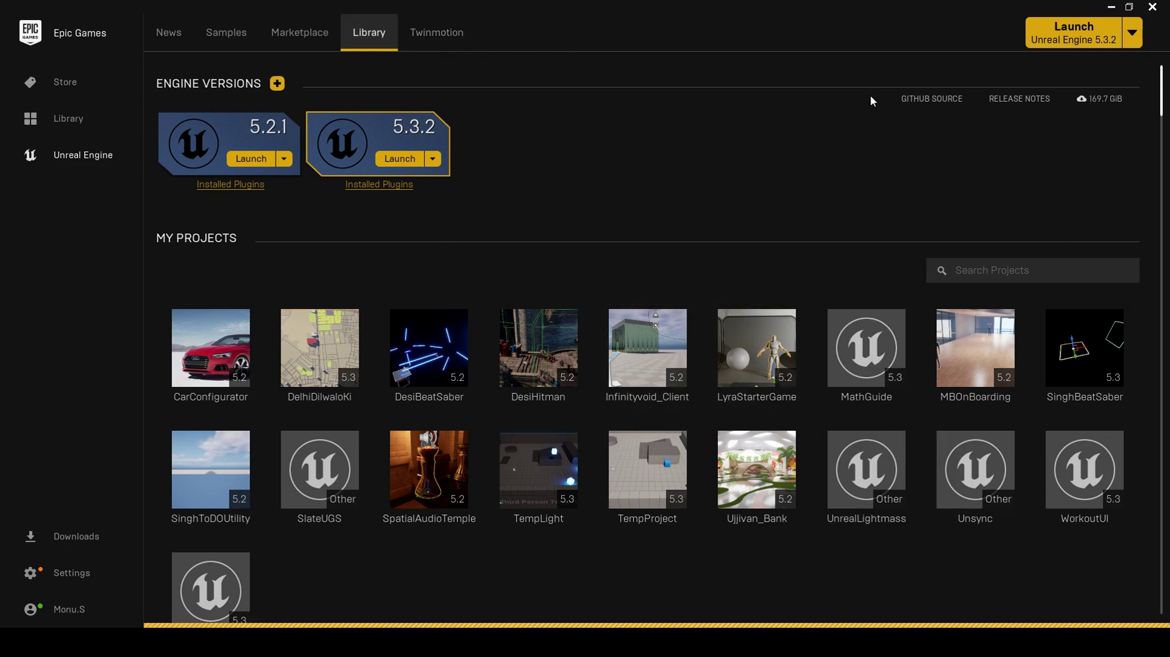
- Search the Unreal Engine Marketplace for "infinite weapon" and check the offered products
{"action": "scroll", "coordinate": [656, 410], "scroll_direction": "down", "scroll_amount": 5}
{"action": "scroll", "coordinate": [657, 410], "scroll_direction": "up", "scroll_amount": 5}
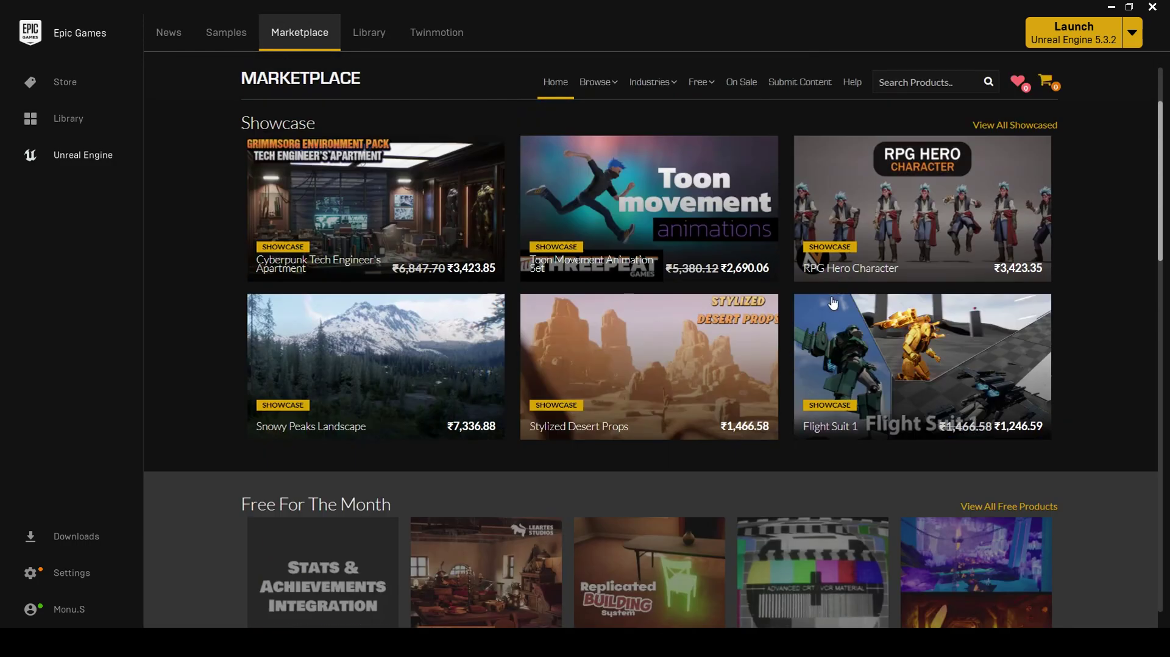
{"action": "left_click", "coordinate": [925, 73]}
{"action": "type", "text": "infinite weapon"}
{"action": "key", "text": "Return"}
{"action": "mouse_move", "coordinate": [473, 421]}
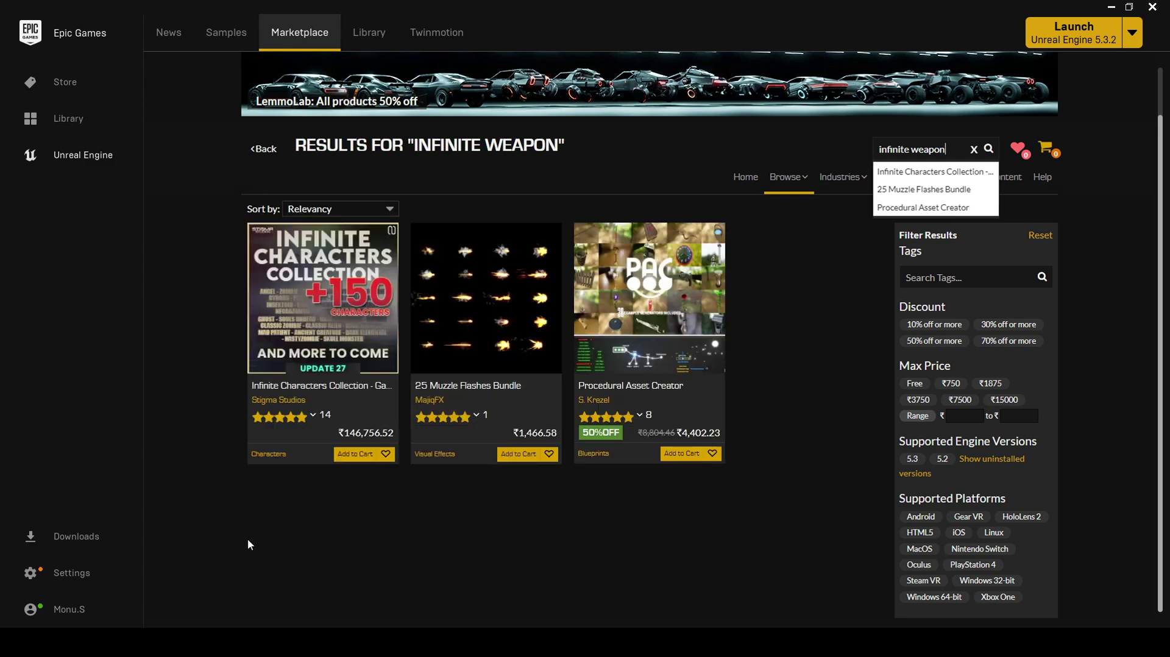
- Filter the library's Vault by "infi", open the Infinity Blade: Weapons product page and view its preview image enlarged
{"action": "left_click", "coordinate": [368, 32]}
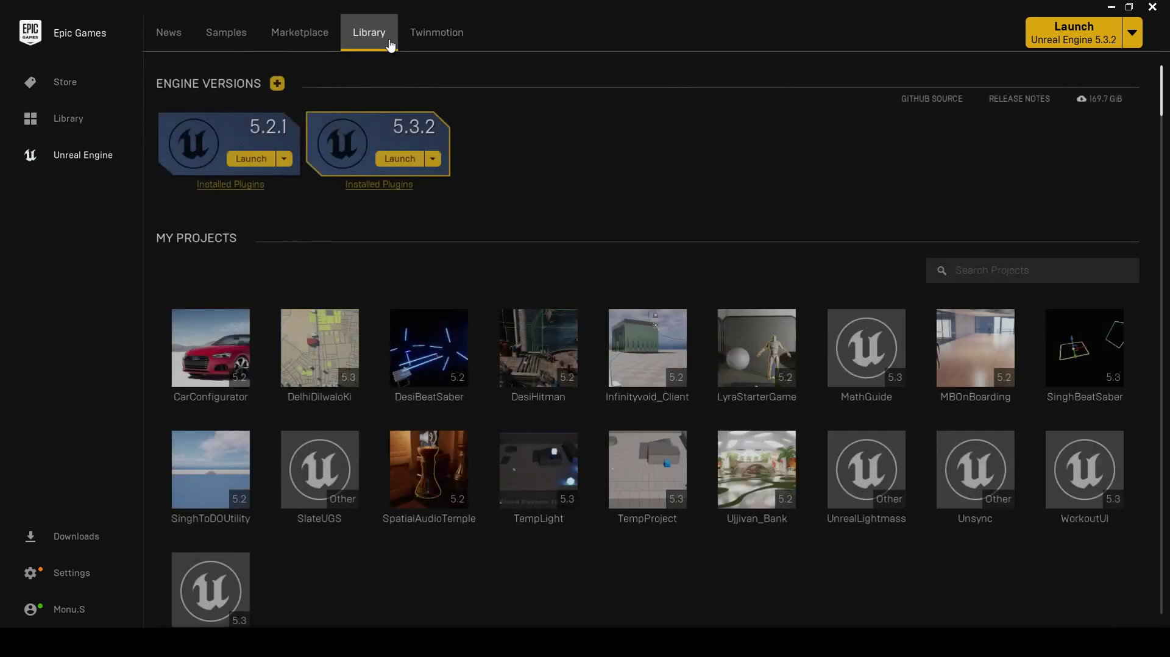
{"action": "scroll", "coordinate": [732, 521], "scroll_direction": "down", "scroll_amount": 5}
{"action": "scroll", "coordinate": [731, 521], "scroll_direction": "down", "scroll_amount": 2}
{"action": "left_click", "coordinate": [1016, 280]}
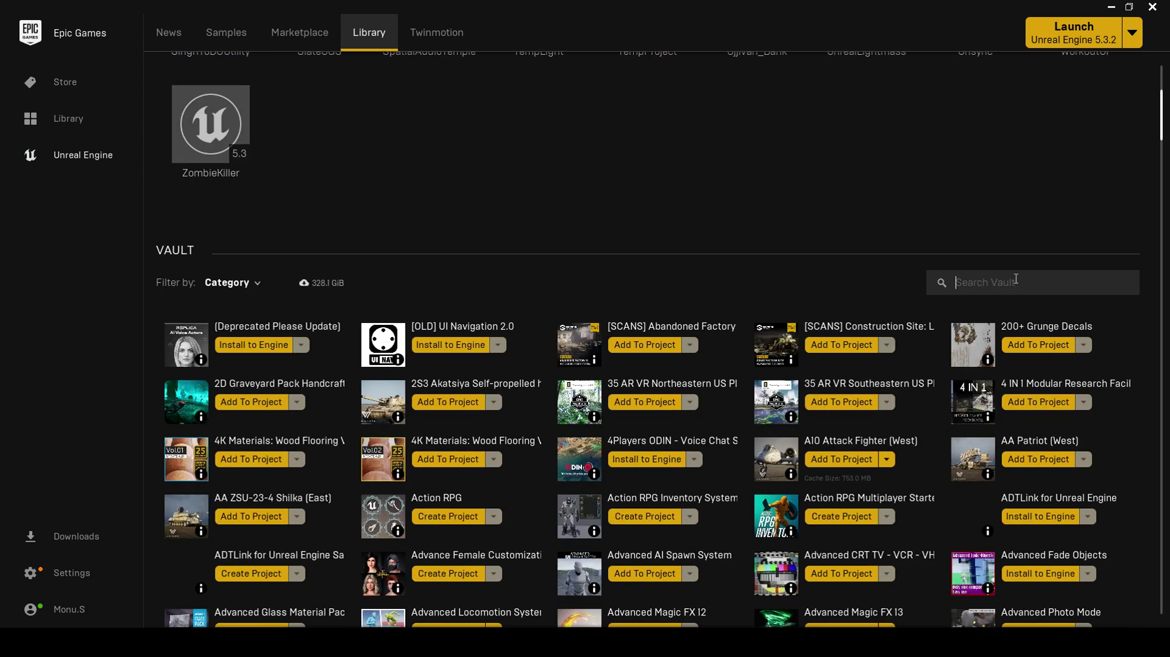
{"action": "type", "text": "wea"}
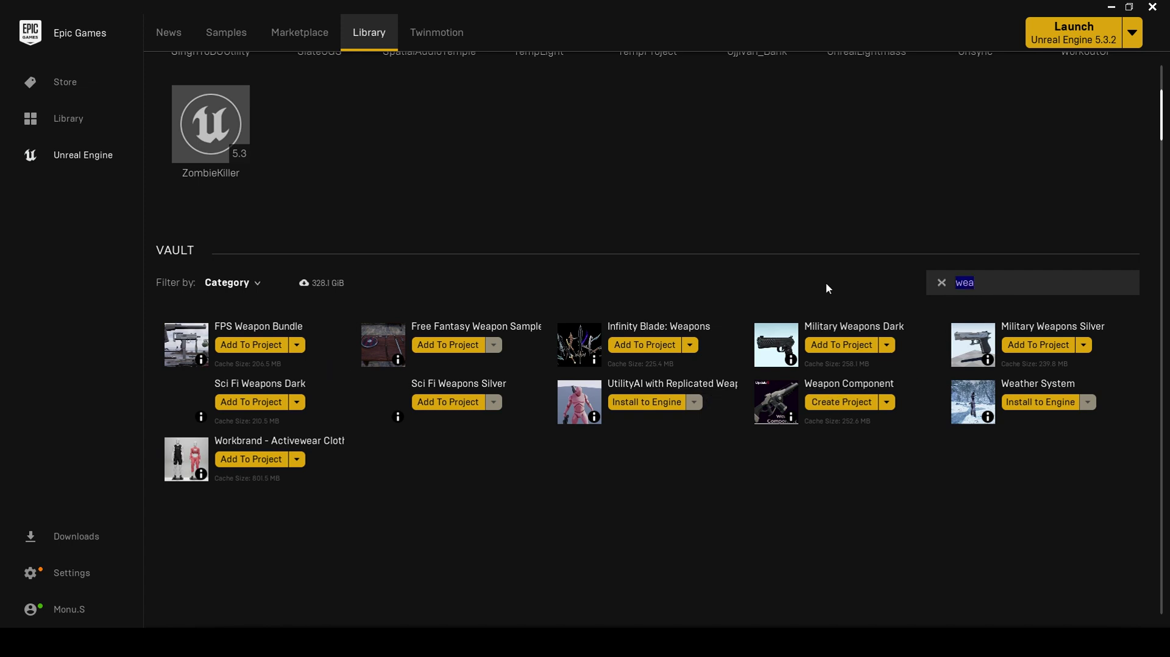
{"action": "type", "text": "infi"}
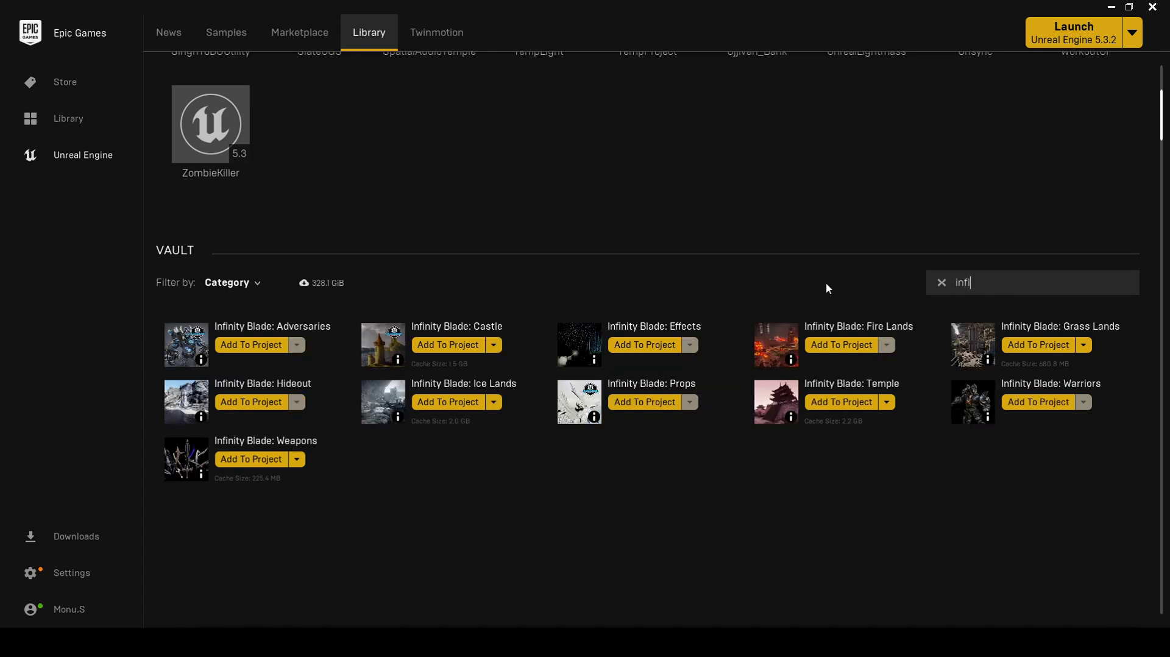
{"action": "left_click", "coordinate": [272, 444]}
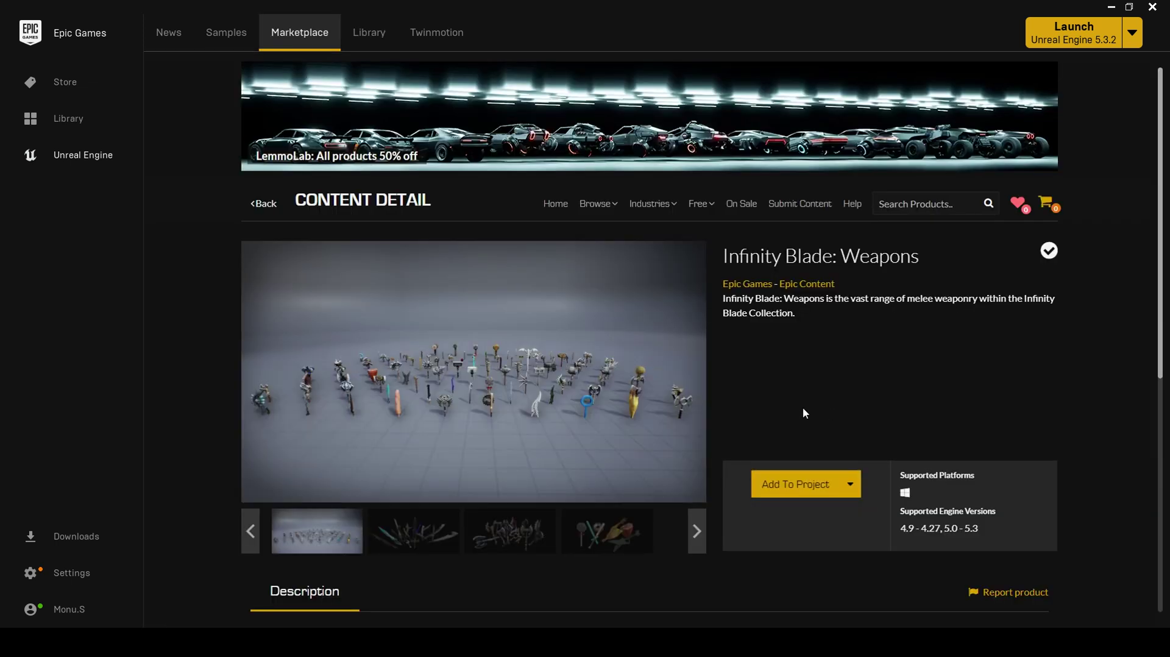
{"action": "left_click", "coordinate": [556, 400]}
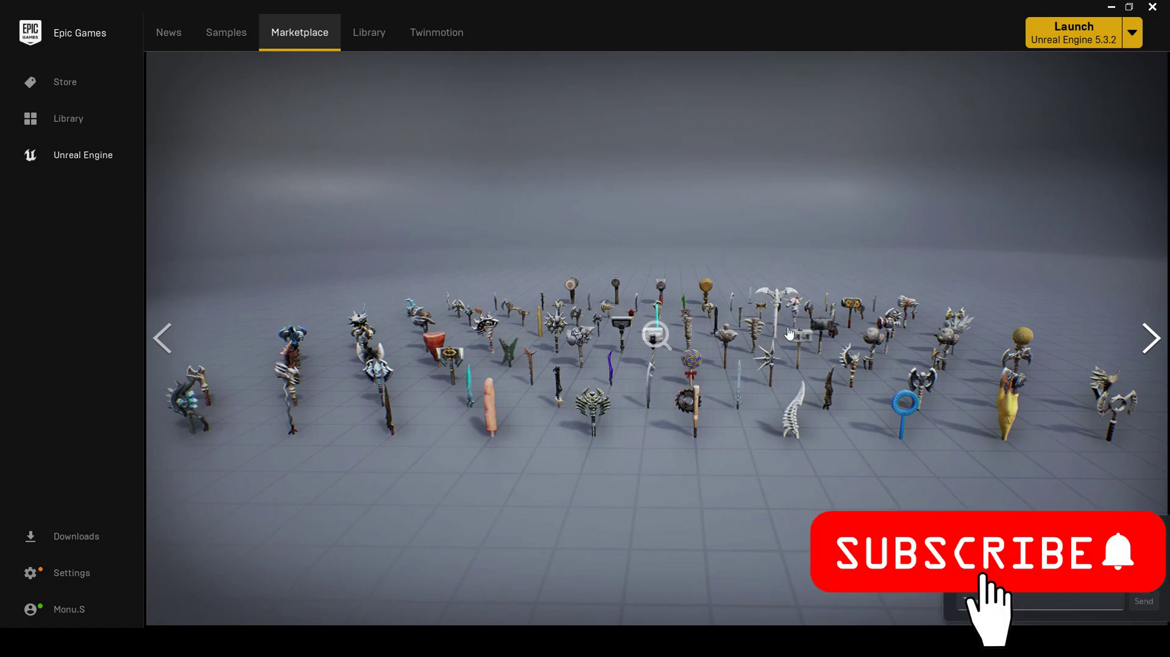
{"action": "left_click", "coordinate": [1082, 475]}
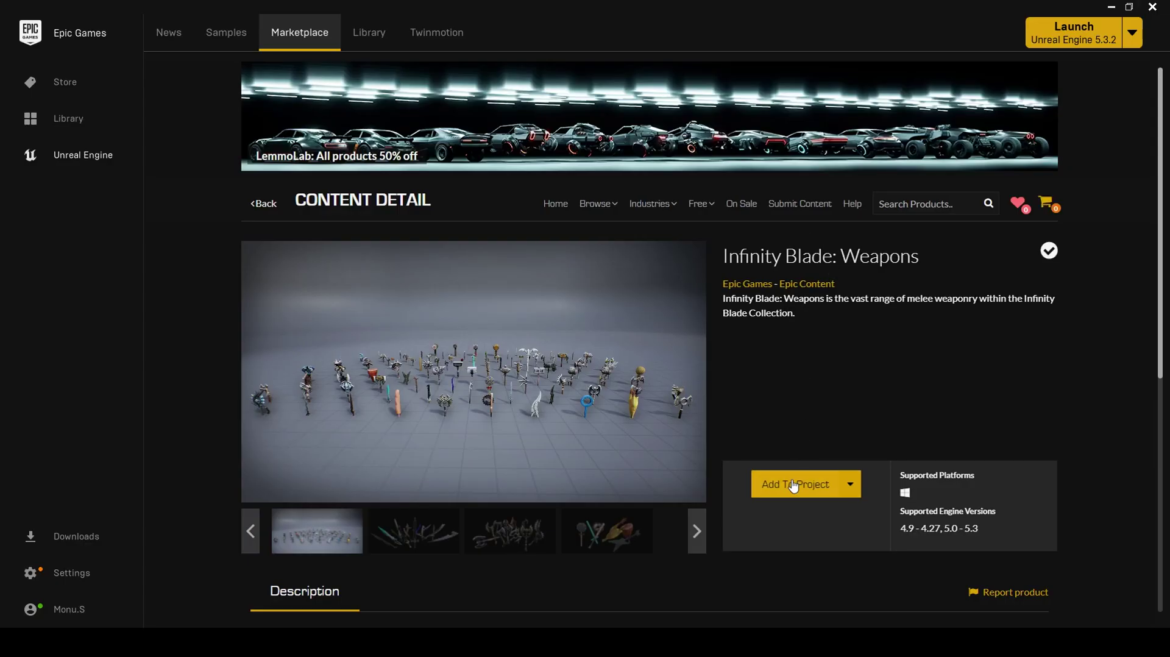
- Add Infinity Blade: Weapons to TempProject and look over the enlarged preview image of the weapons
{"action": "left_click", "coordinate": [794, 485]}
{"action": "scroll", "coordinate": [639, 313], "scroll_direction": "down", "scroll_amount": 3}
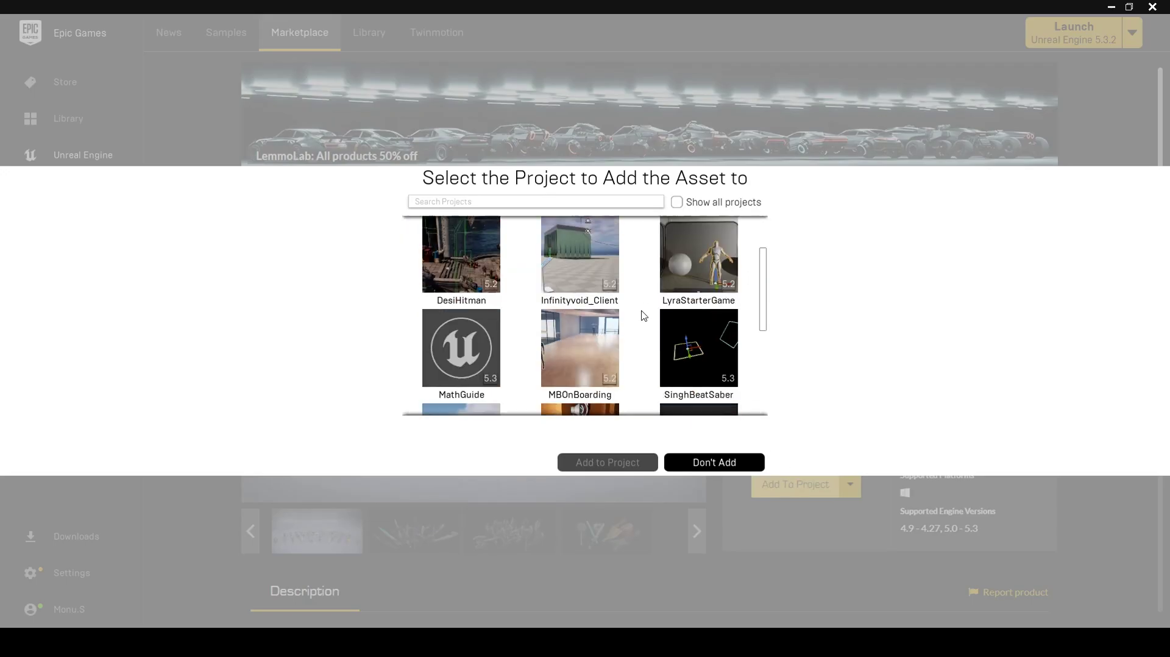
{"action": "scroll", "coordinate": [644, 315], "scroll_direction": "down", "scroll_amount": 3}
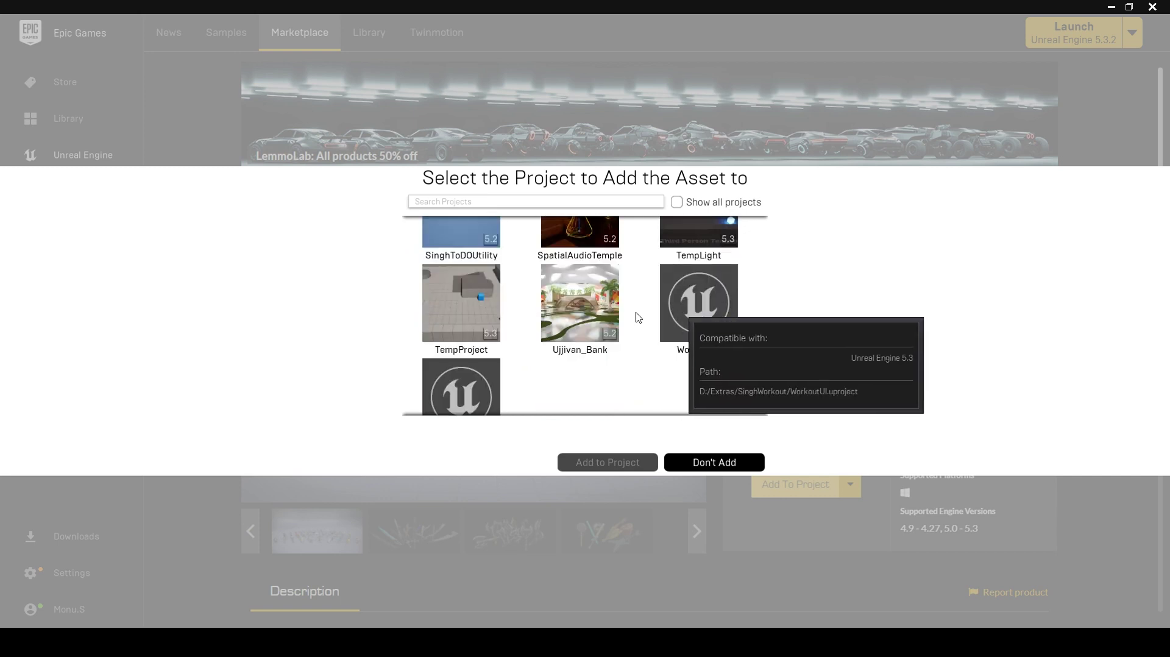
{"action": "left_click", "coordinate": [461, 304]}
{"action": "left_click", "coordinate": [625, 461]}
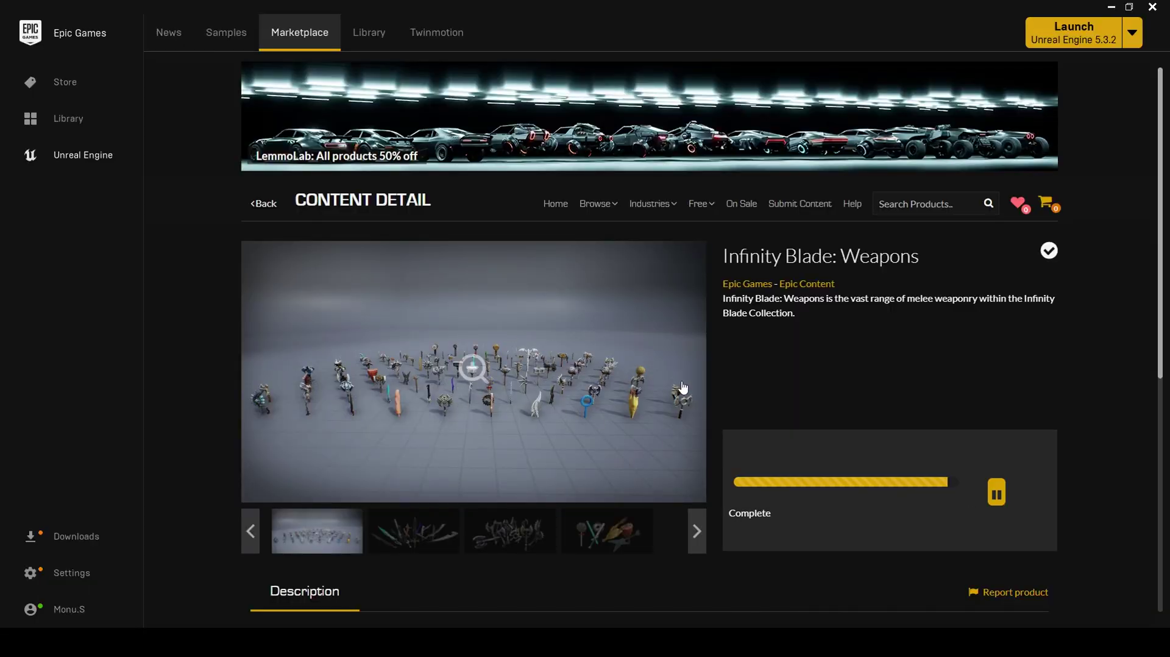
{"action": "left_click", "coordinate": [500, 378]}
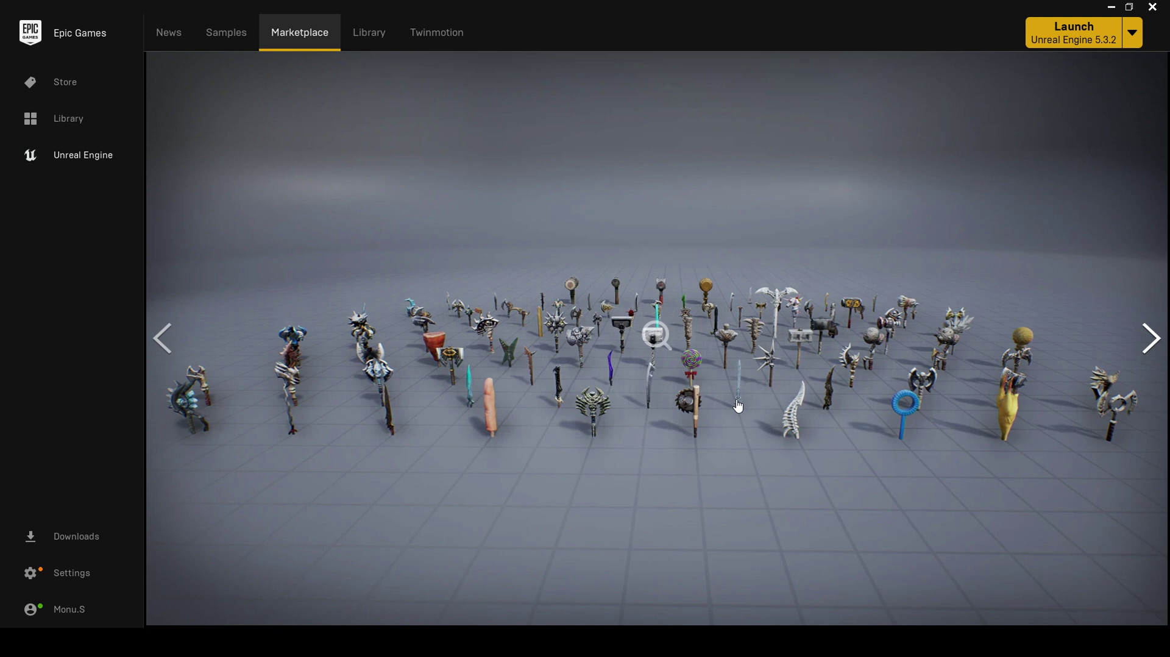
{"action": "left_click", "coordinate": [1013, 258]}
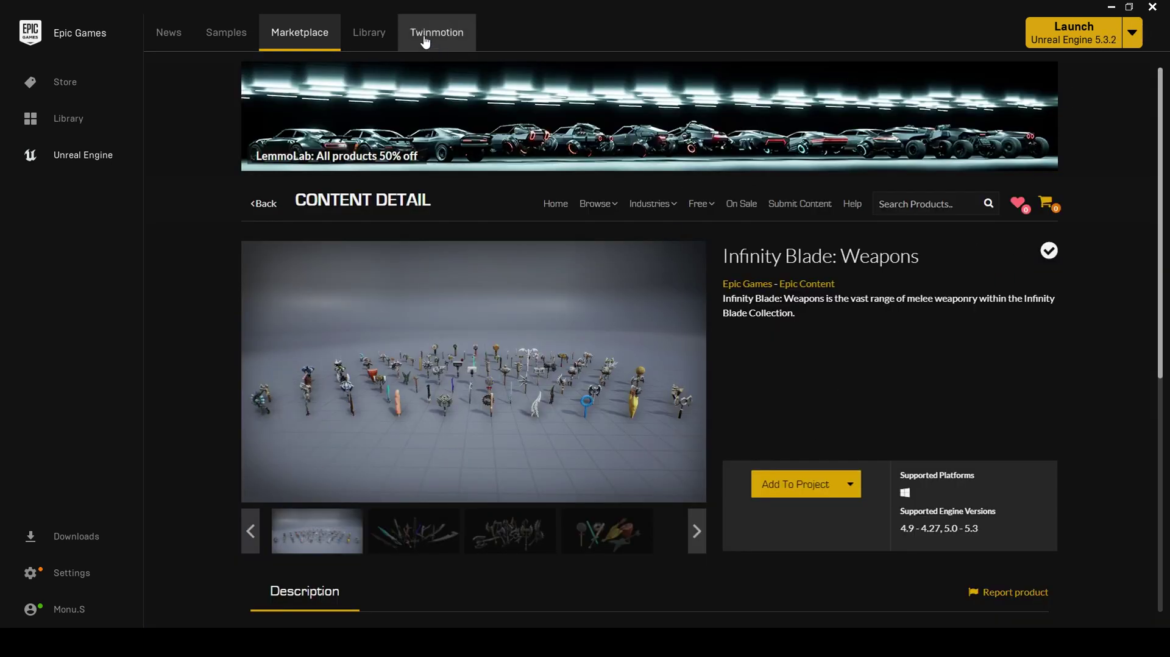
- Launch TempProject from the Unreal Engine library and close the Epic Games Launcher
{"action": "left_click", "coordinate": [369, 32]}
{"action": "scroll", "coordinate": [487, 177], "scroll_direction": "up", "scroll_amount": 3}
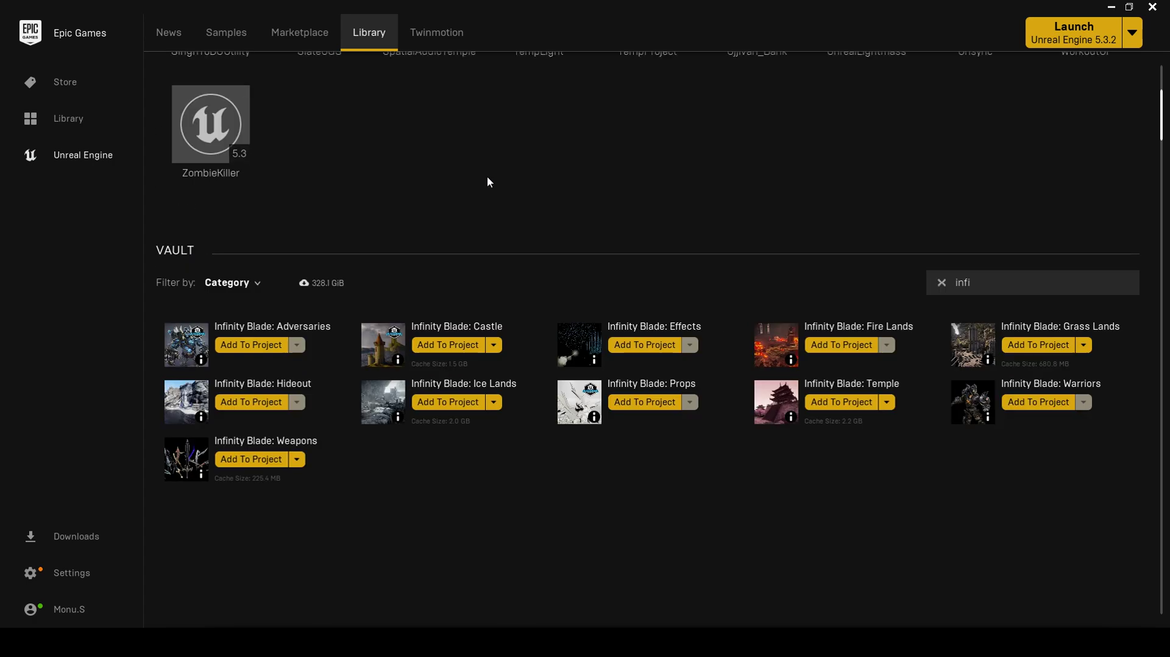
{"action": "double_click", "coordinate": [668, 99]}
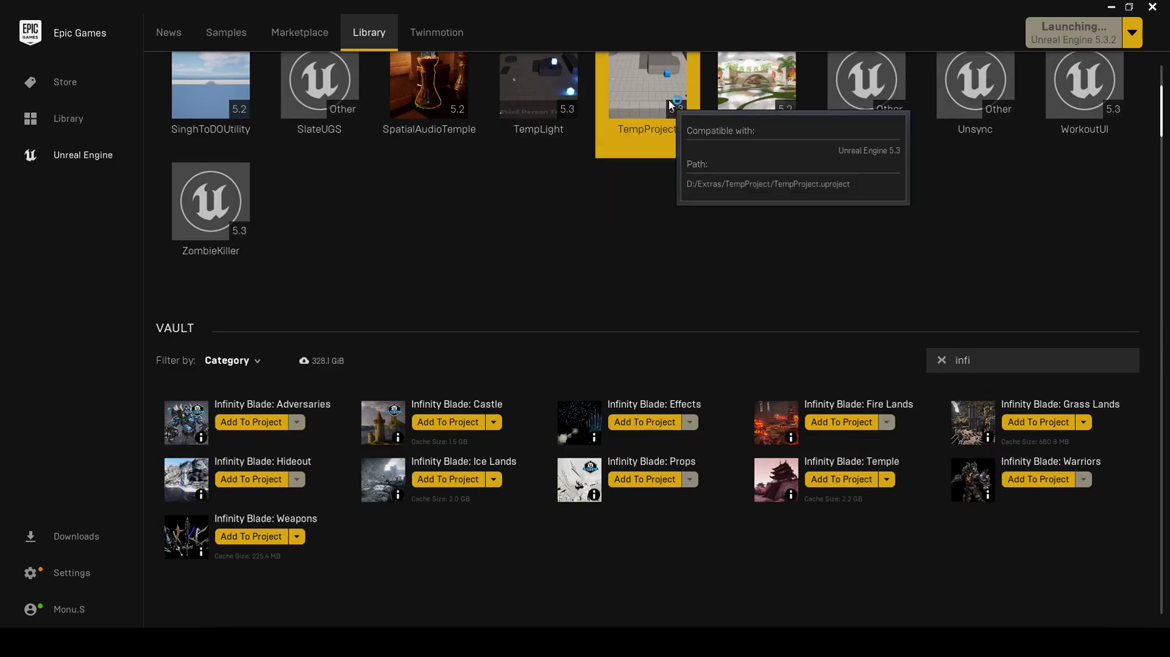
{"action": "left_click", "coordinate": [1152, 8]}
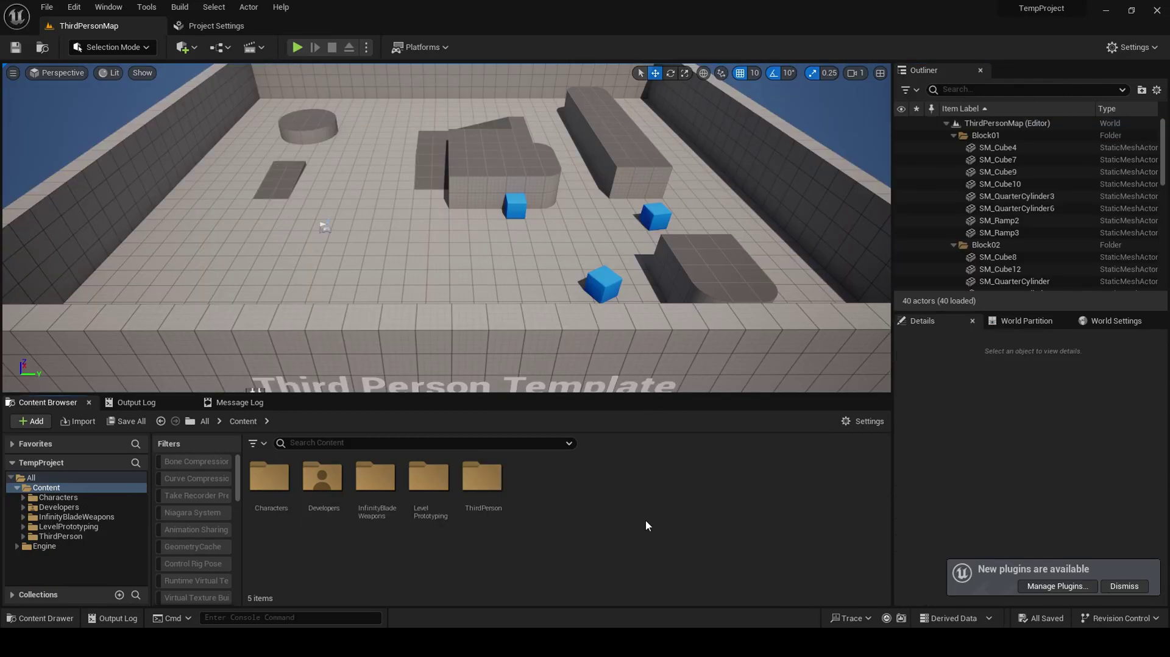
- Open the Overview level from the Maps folder of InfinityBladeWeapons
{"action": "double_click", "coordinate": [375, 478]}
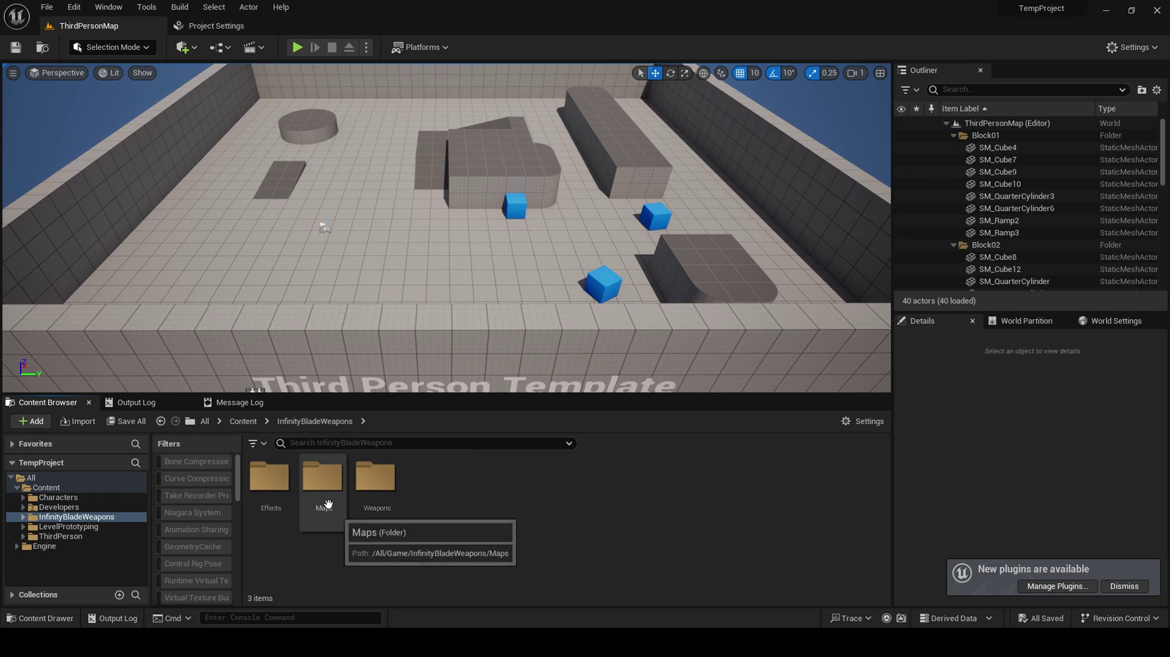
{"action": "double_click", "coordinate": [375, 478]}
{"action": "left_click", "coordinate": [314, 421]}
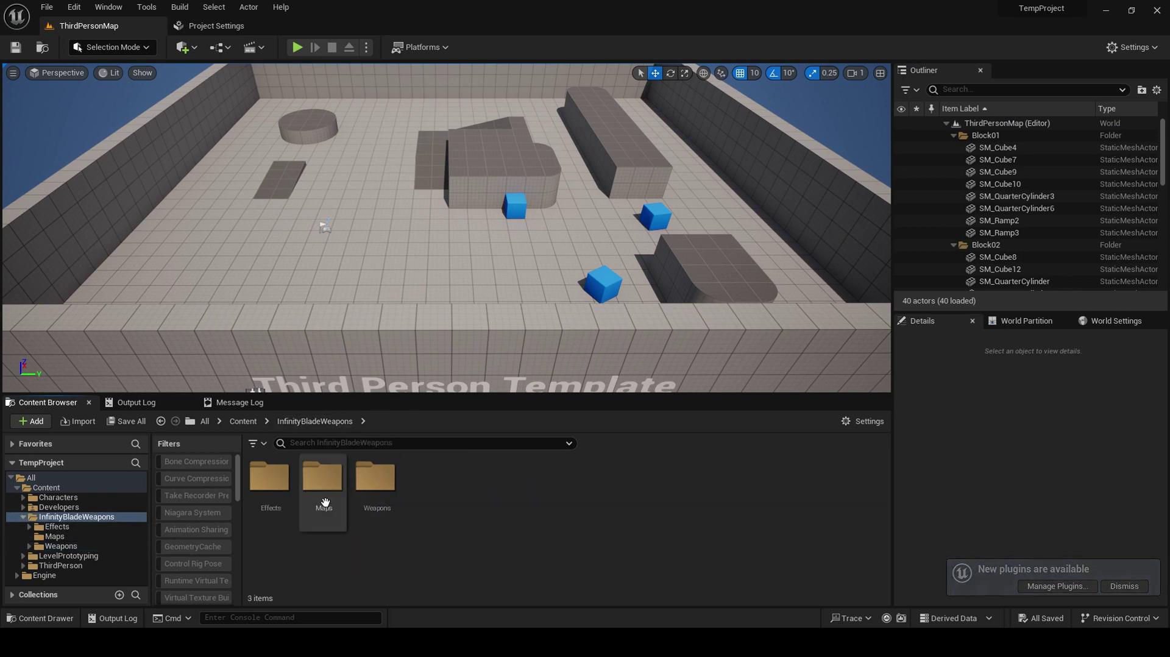
{"action": "double_click", "coordinate": [324, 481]}
{"action": "double_click", "coordinate": [269, 481]}
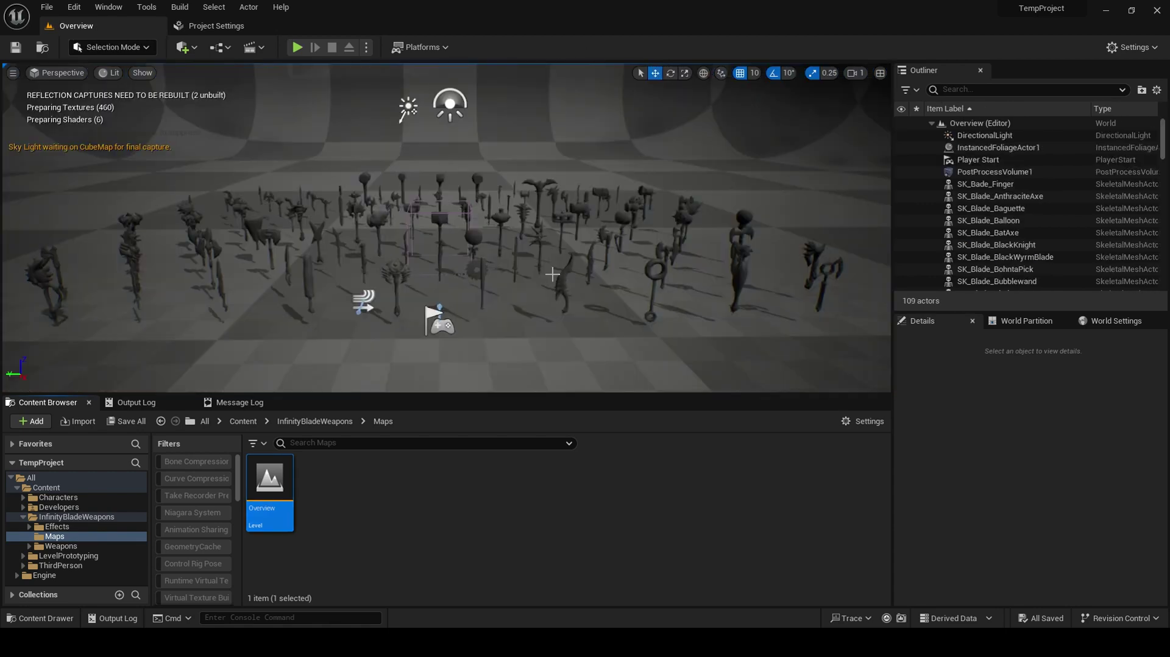
- Fly through the weapon display in the Overview level and select the sword SK_Blade_HeroSword11
{"action": "mouse_move", "coordinate": [559, 244]}
{"action": "right_mouse_down"}
{"action": "mouse_move", "coordinate": [541, 282]}
{"action": "mouse_move", "coordinate": [560, 245]}
{"action": "right_mouse_up"}
{"action": "key", "text": "w"}
{"action": "scroll", "coordinate": [560, 245], "scroll_direction": "up", "scroll_amount": 3}
{"action": "right_click_drag", "start_coordinate": [470, 232], "coordinate": [395, 241]}
{"action": "left_click", "coordinate": [438, 215]}
{"action": "scroll", "coordinate": [416, 231], "scroll_direction": "down", "scroll_amount": 4}
{"action": "left_click", "coordinate": [394, 241]}
{"action": "right_click_drag", "start_coordinate": [343, 383], "coordinate": [343, 383]}
{"action": "right_click_drag", "start_coordinate": [416, 268], "coordinate": [416, 268]}
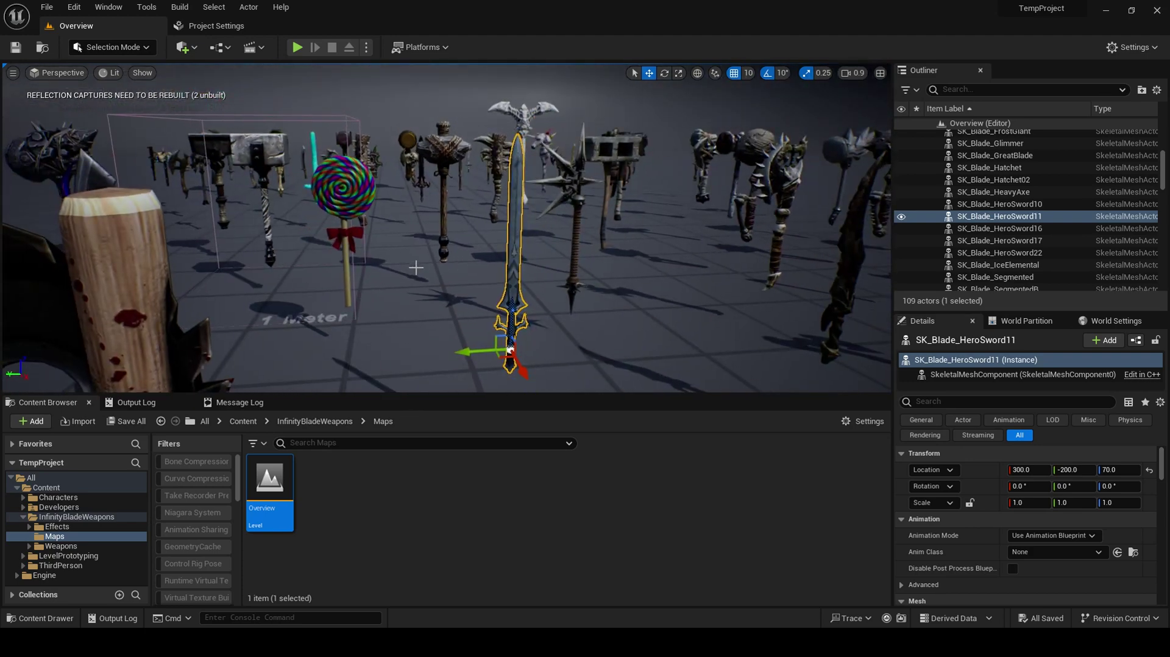
{"action": "left_click", "coordinate": [415, 267]}
{"action": "left_click", "coordinate": [524, 248]}
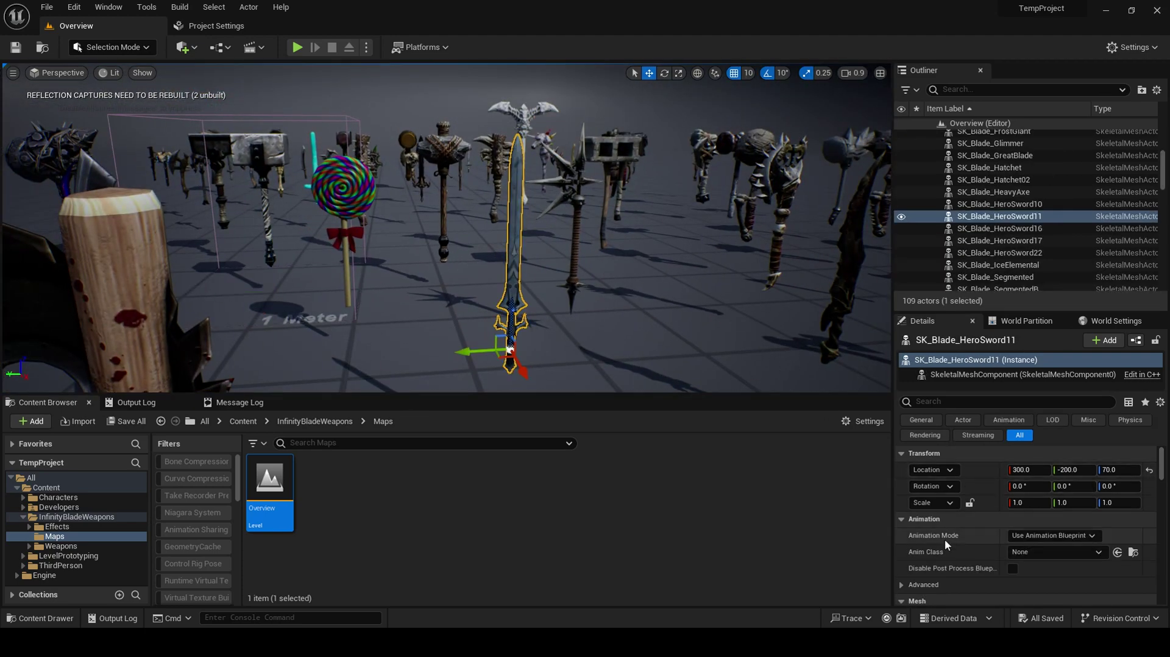
- Open the sword's M_Blade_HeroSword11 material, dock its editor with the main window and examine its node graph
{"action": "scroll", "coordinate": [955, 535], "scroll_direction": "down", "scroll_amount": 5}
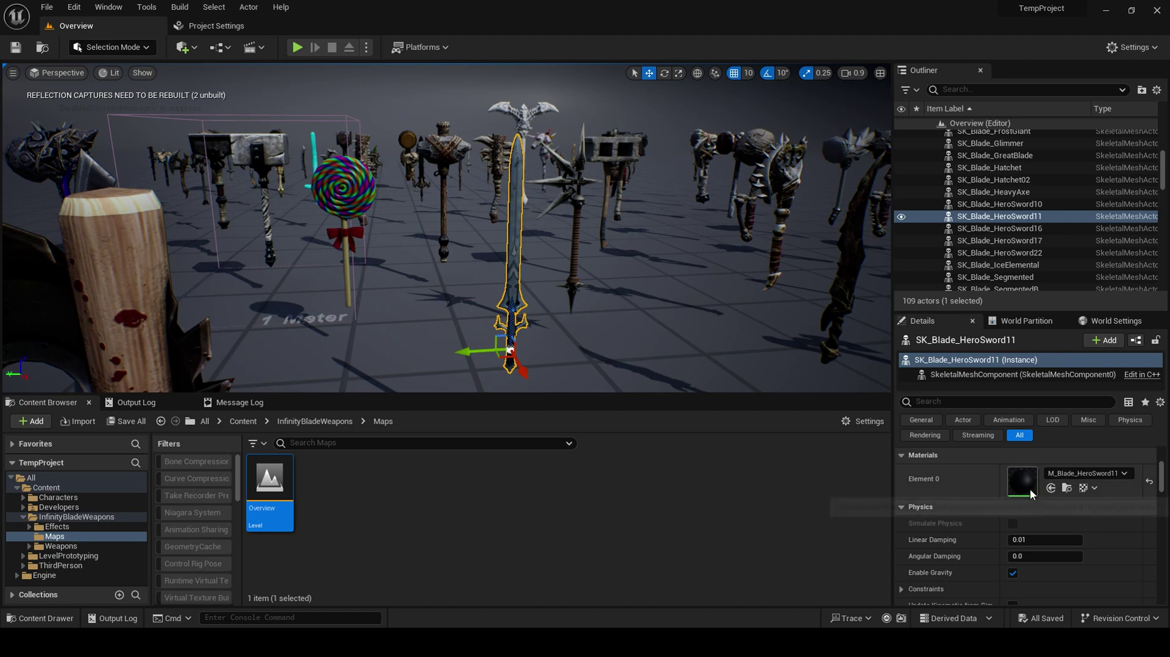
{"action": "double_click", "coordinate": [1022, 480]}
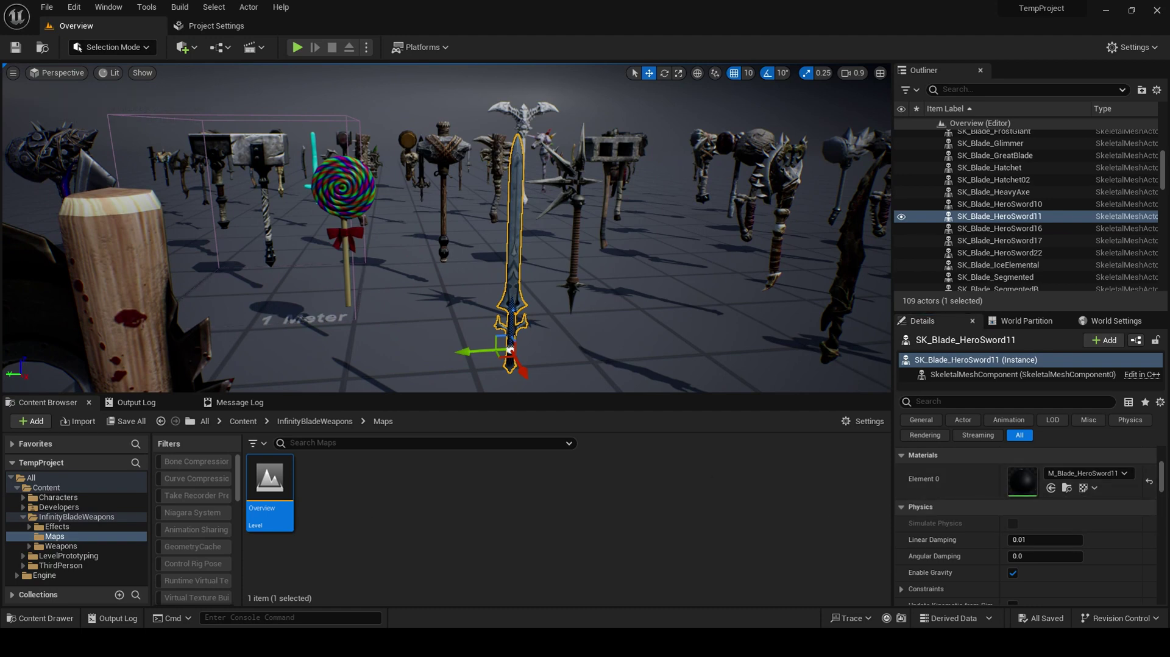
{"action": "left_click_drag", "start_coordinate": [444, 37], "coordinate": [453, 27]}
{"action": "right_click_drag", "start_coordinate": [480, 292], "coordinate": [786, 333]}
{"action": "scroll", "coordinate": [747, 335], "scroll_direction": "down", "scroll_amount": 4}
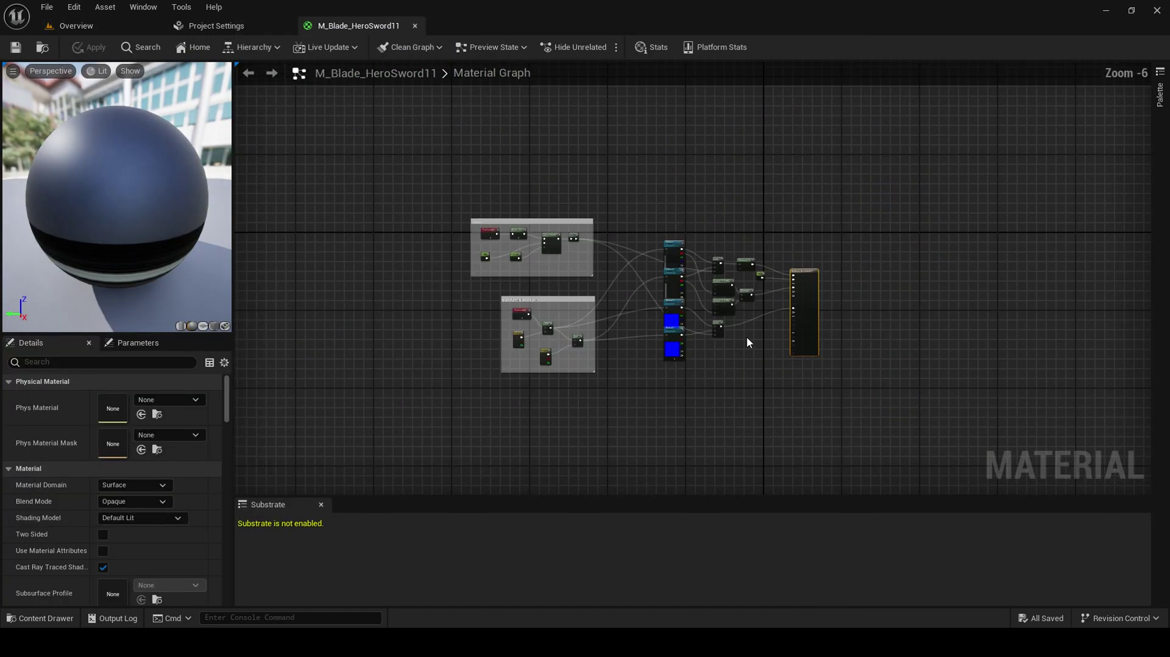
{"action": "scroll", "coordinate": [622, 327], "scroll_direction": "up", "scroll_amount": 3}
{"action": "scroll", "coordinate": [1005, 344], "scroll_direction": "up", "scroll_amount": 3}
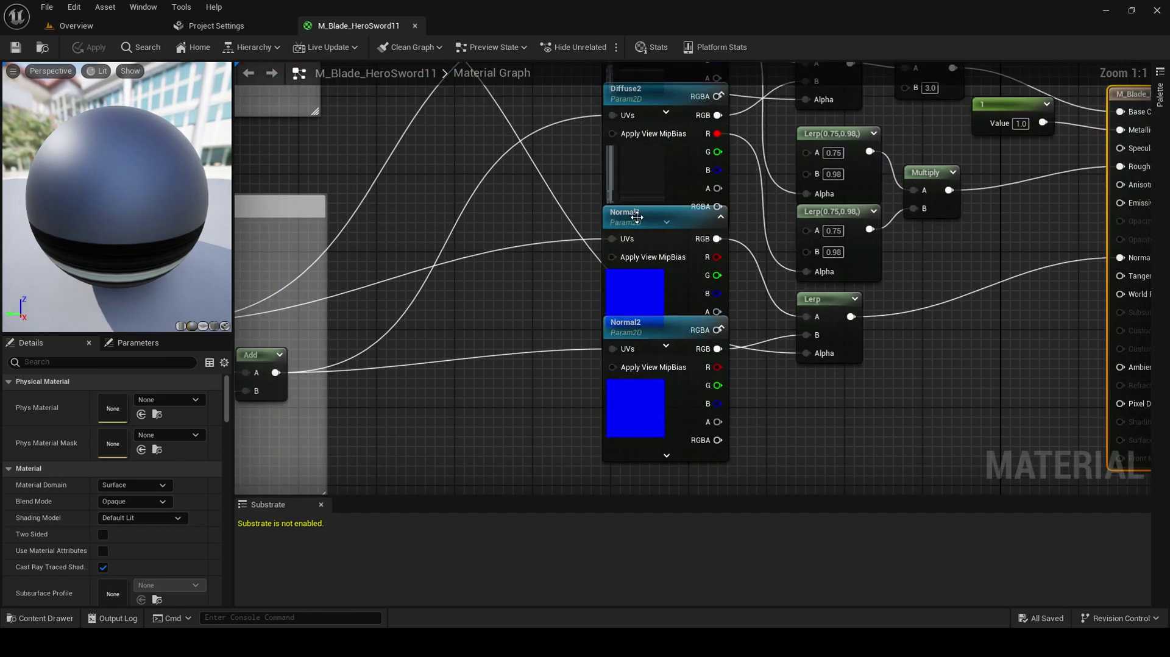
- Move the Normal1 texture node out of the overlapping column of texture nodes
{"action": "left_click_drag", "start_coordinate": [642, 228], "coordinate": [463, 252]}
{"action": "right_click_drag", "start_coordinate": [667, 291], "coordinate": [716, 395]}
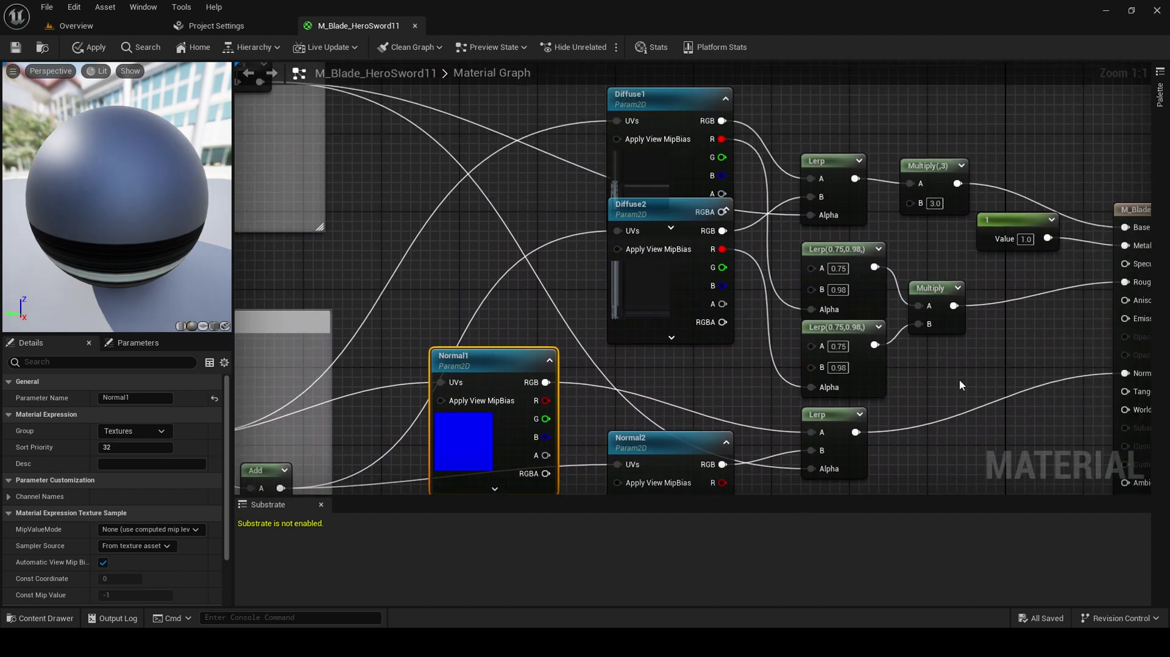
{"action": "right_click_drag", "start_coordinate": [960, 380], "coordinate": [845, 377]}
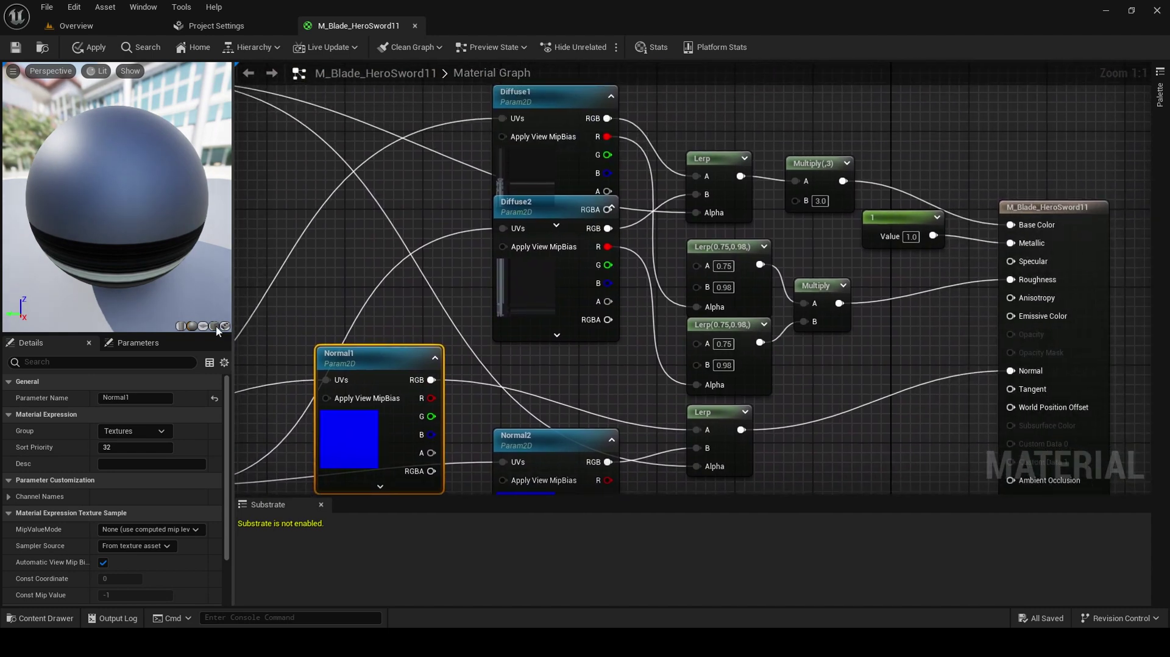
- Return to the Overview level and locate the sword's skeletal mesh asset SK_Blade_HeroSword11 in the Content Browser
{"action": "left_click", "coordinate": [136, 25]}
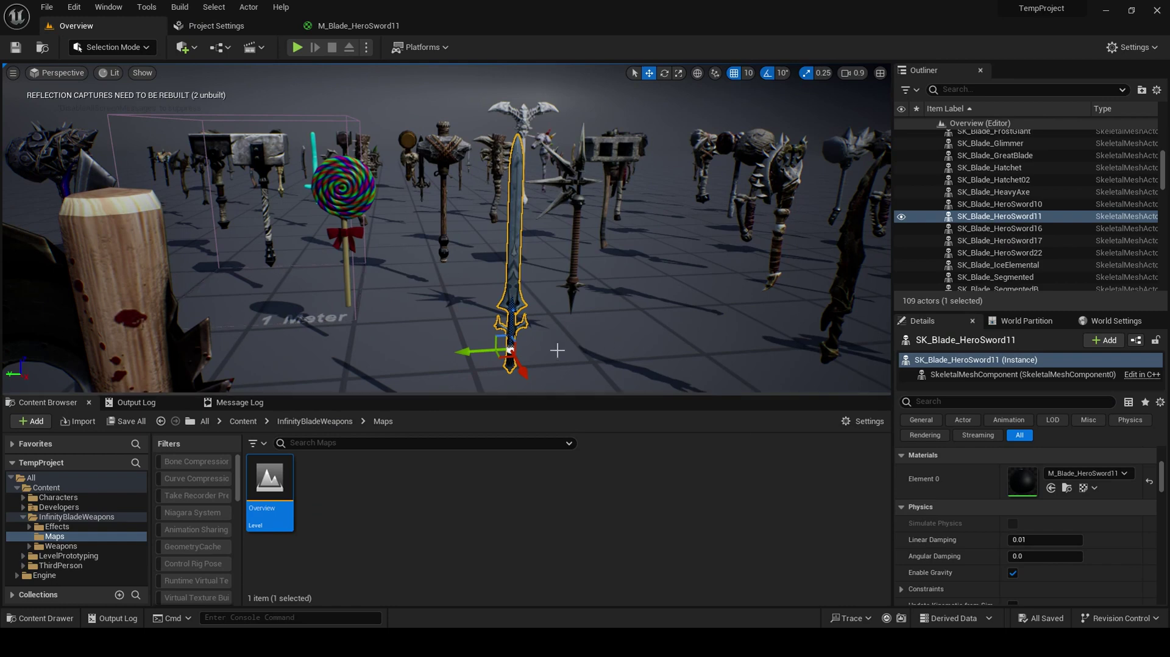
{"action": "scroll", "coordinate": [997, 481], "scroll_direction": "up", "scroll_amount": 4}
{"action": "scroll", "coordinate": [996, 480], "scroll_direction": "up", "scroll_amount": 3}
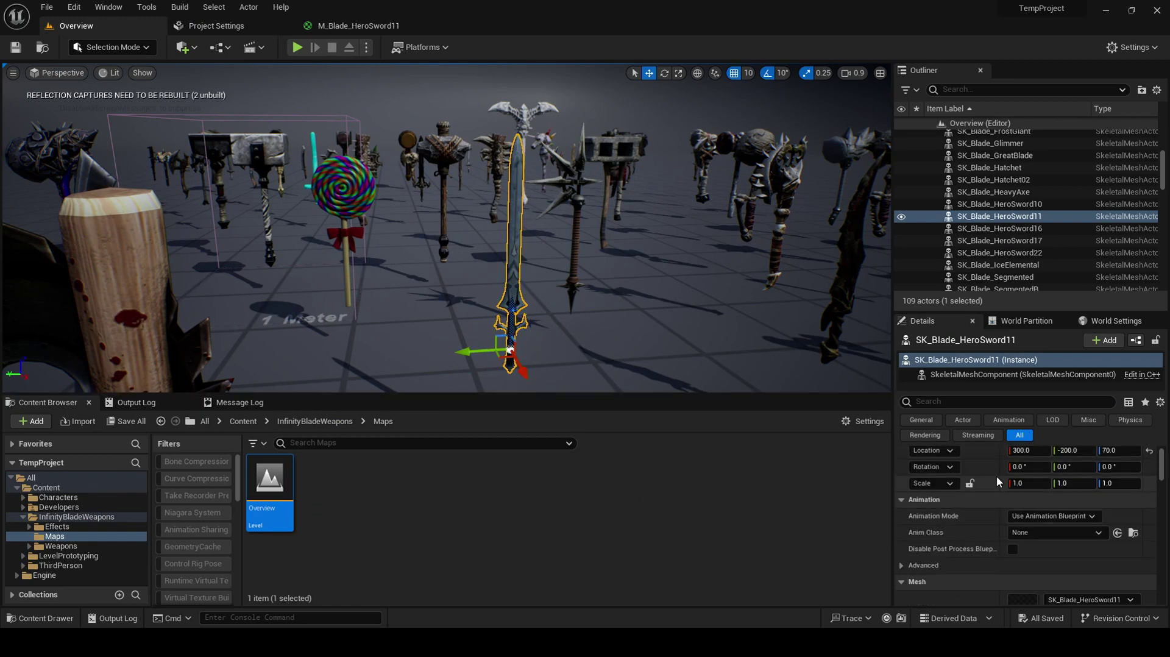
{"action": "scroll", "coordinate": [997, 481], "scroll_direction": "down", "scroll_amount": 2}
{"action": "left_click", "coordinate": [1066, 575]}
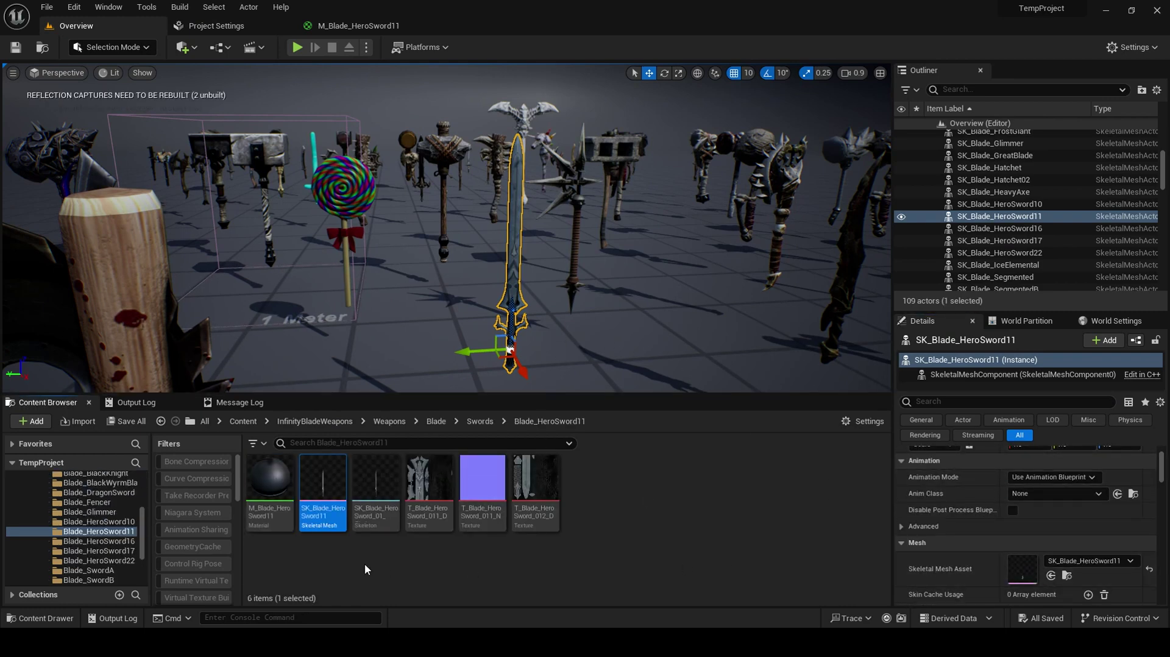
- Preview the M_Blade_HeroSword11 material on the selected sword mesh and orbit the preview around it
{"action": "left_click", "coordinate": [351, 26]}
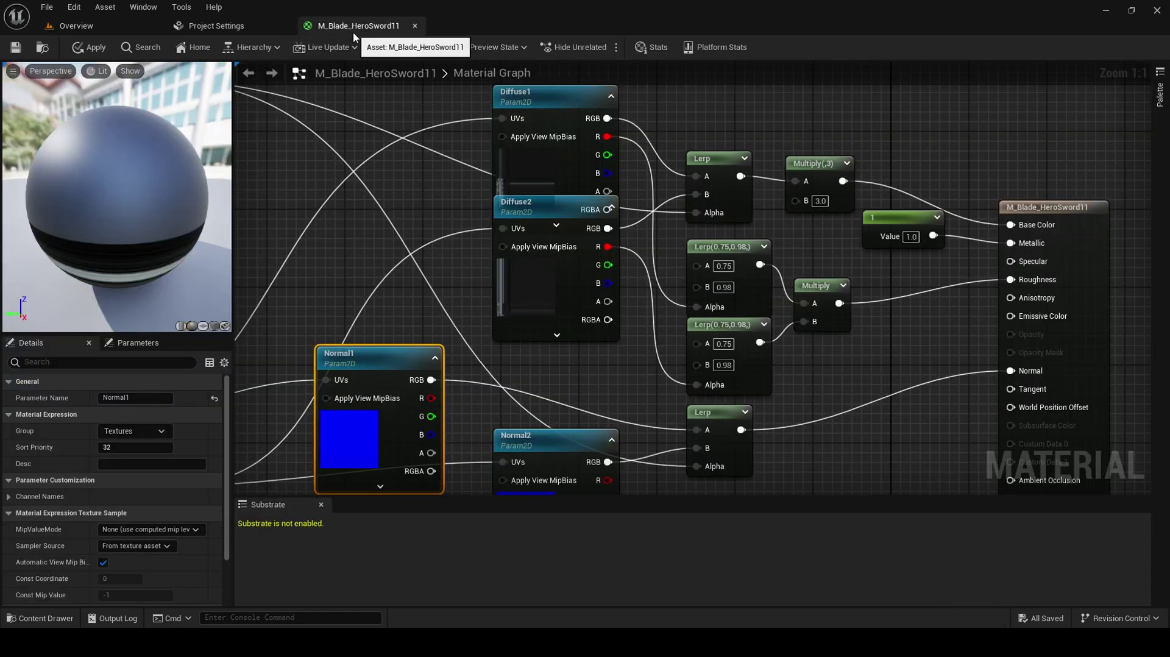
{"action": "left_click", "coordinate": [225, 326]}
{"action": "left_click_drag", "start_coordinate": [111, 144], "coordinate": [116, 145]}
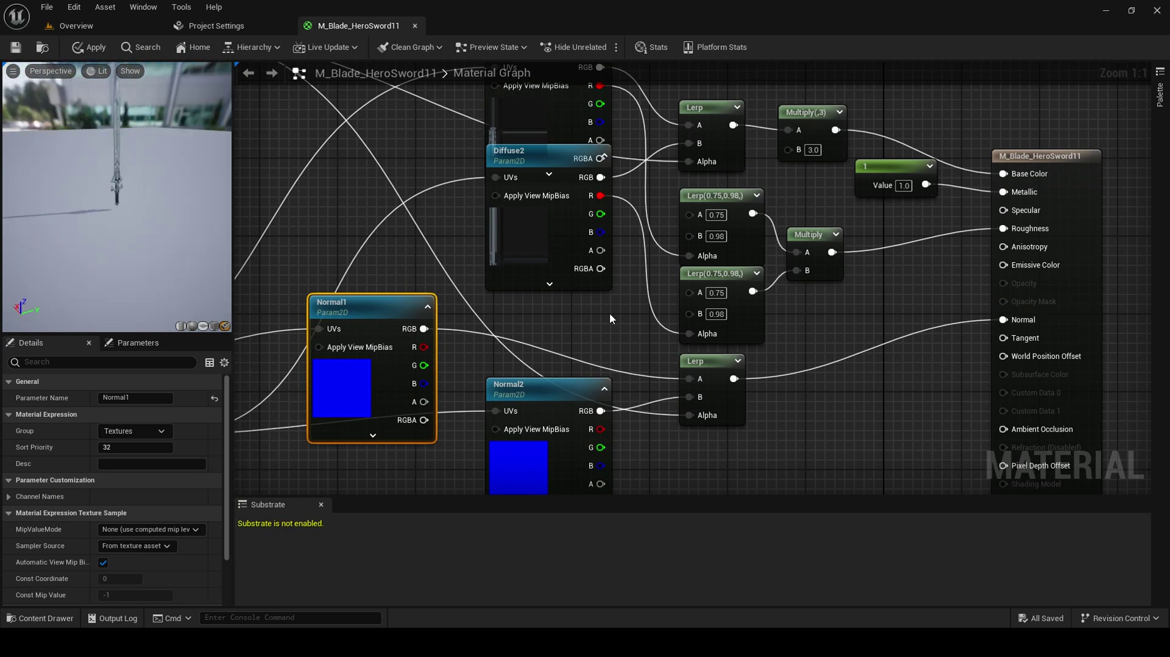
- Move the main M_Blade_HeroSword11 material node farther from the Multiply and Lerp nodes to free up graph space
{"action": "right_click_drag", "start_coordinate": [912, 328], "coordinate": [851, 296]}
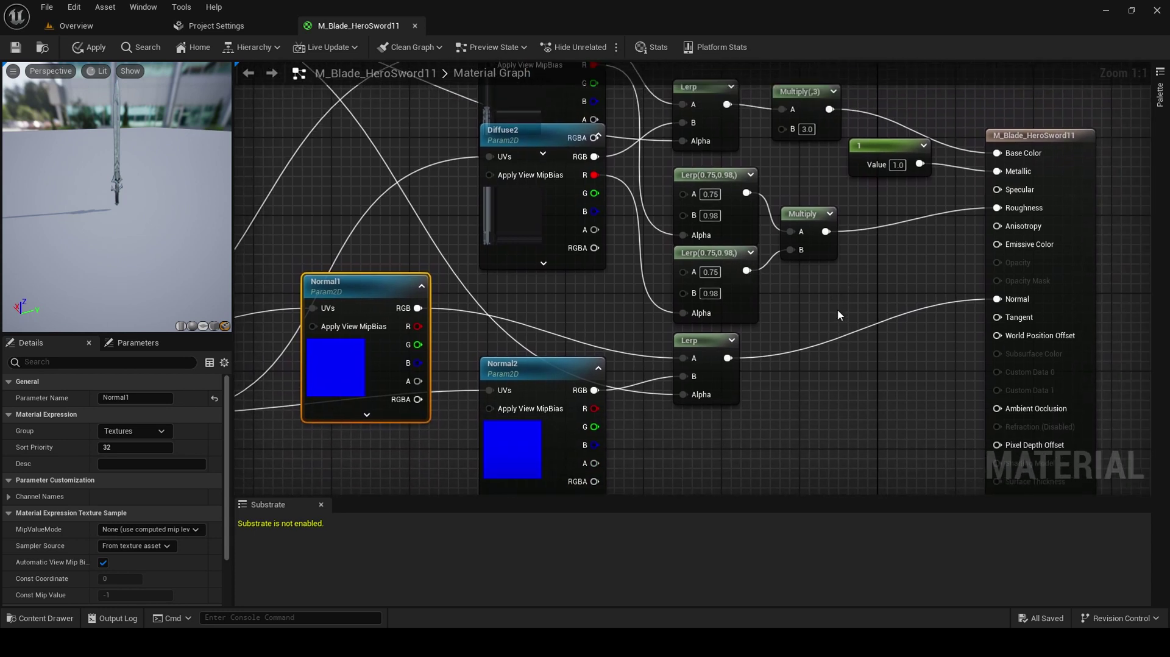
{"action": "left_click_drag", "start_coordinate": [1022, 135], "coordinate": [1080, 125]}
{"action": "right_click_drag", "start_coordinate": [888, 275], "coordinate": [675, 298]}
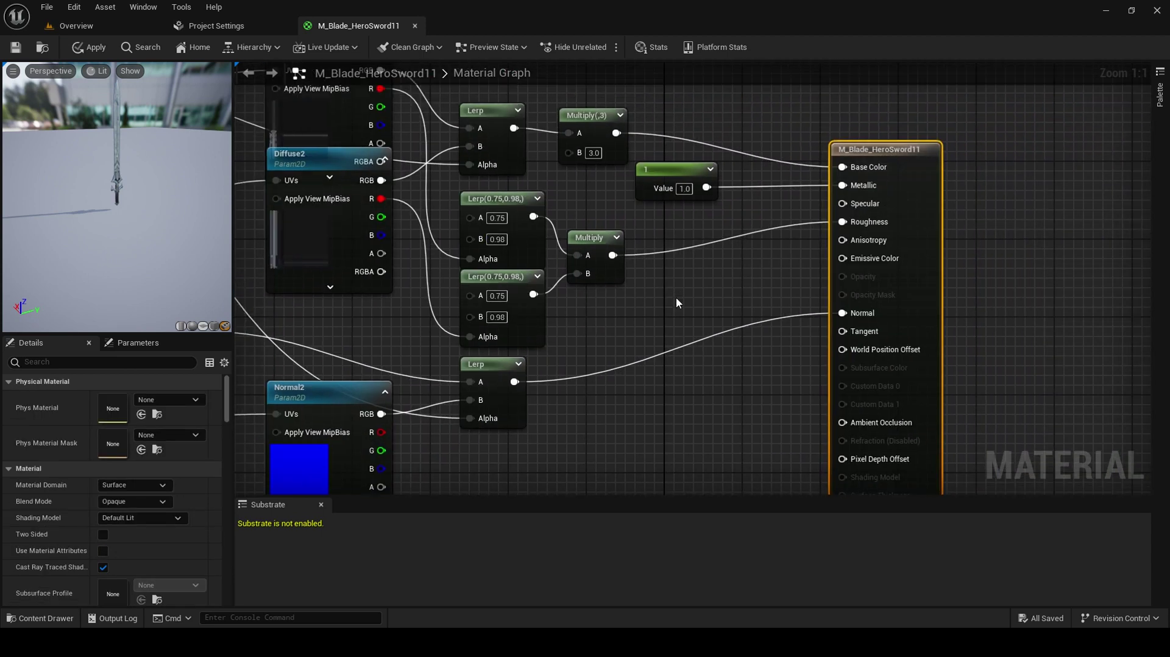
- Add a Constant node with value 50, connect it to the main material node's Emissive Color, and check the sword preview
{"action": "left_click", "coordinate": [675, 299]}
{"action": "left_click", "coordinate": [581, 345]}
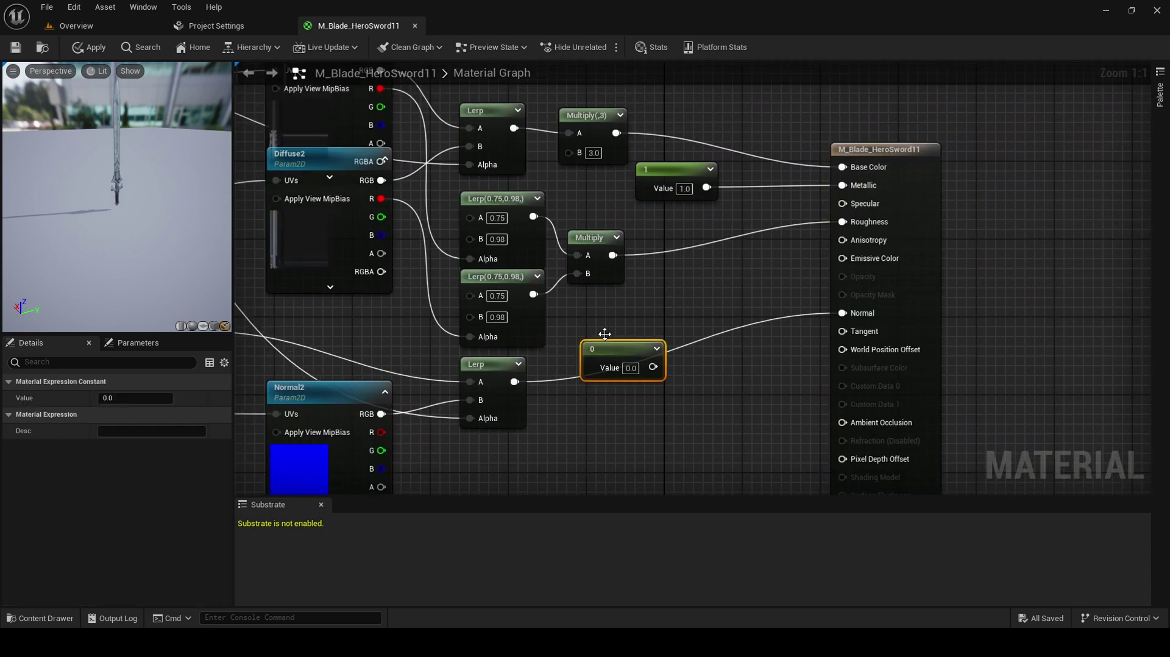
{"action": "left_click_drag", "start_coordinate": [653, 367], "coordinate": [846, 259]}
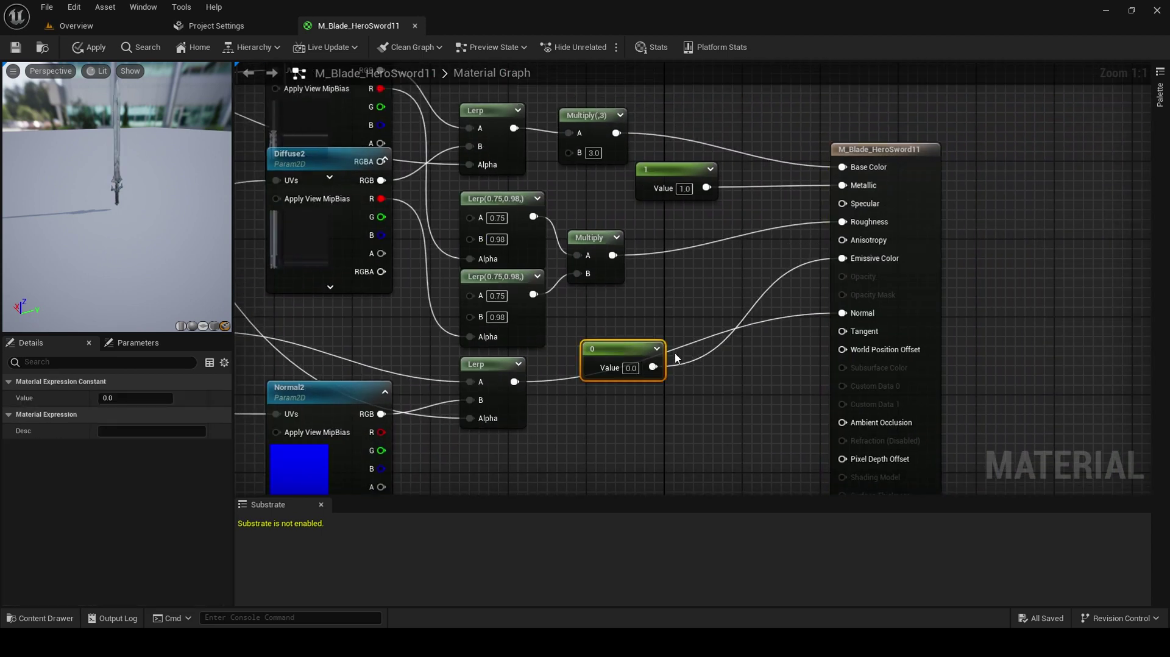
{"action": "left_click", "coordinate": [631, 367]}
{"action": "type", "text": "50"}
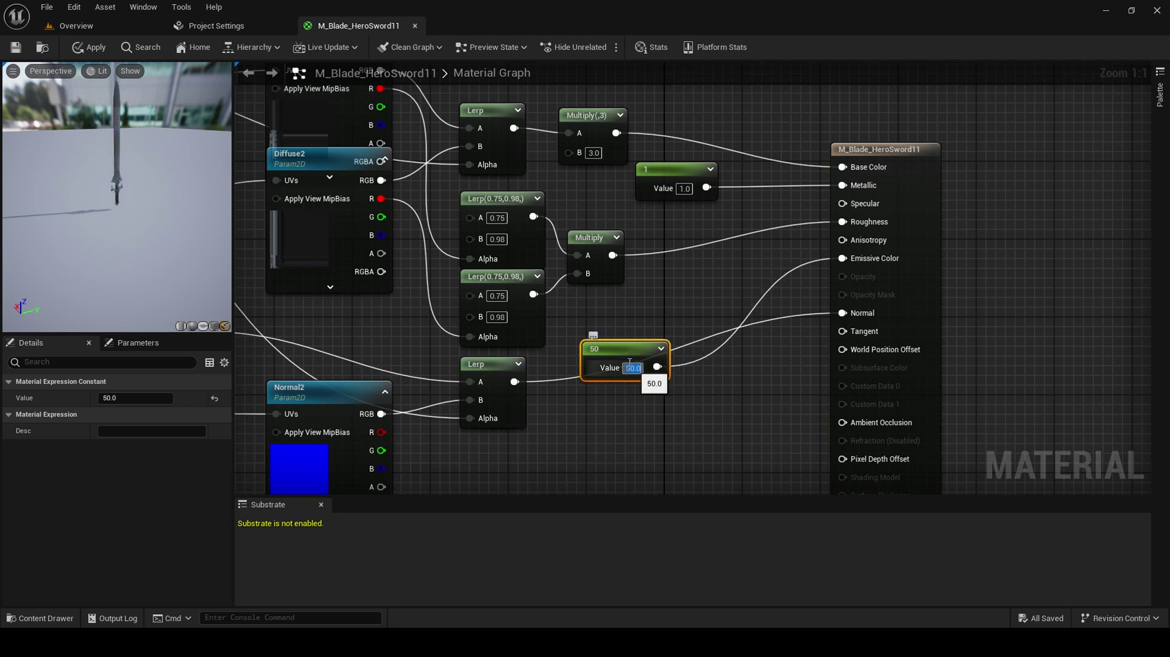
{"action": "key", "text": "Return"}
{"action": "left_click_drag", "start_coordinate": [115, 201], "coordinate": [207, 203]}
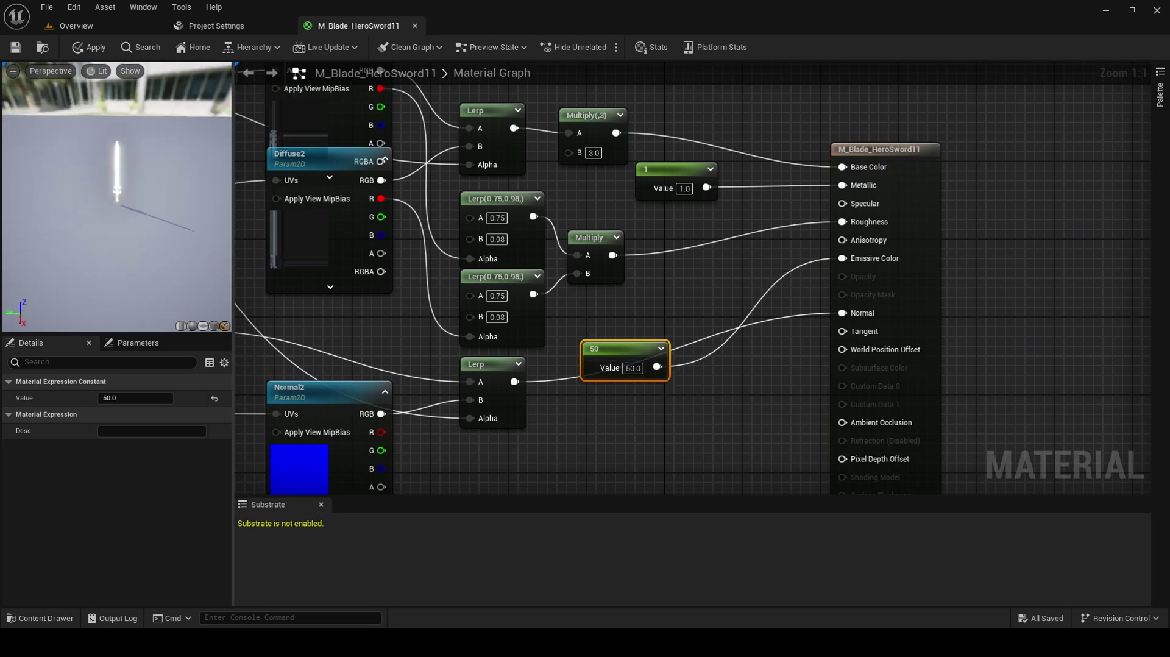
{"action": "scroll", "coordinate": [103, 160], "scroll_direction": "up", "scroll_amount": 6}
{"action": "scroll", "coordinate": [120, 154], "scroll_direction": "down", "scroll_amount": 4}
{"action": "left_click_drag", "start_coordinate": [120, 154], "coordinate": [127, 151]}
{"action": "left_click", "coordinate": [769, 282]}
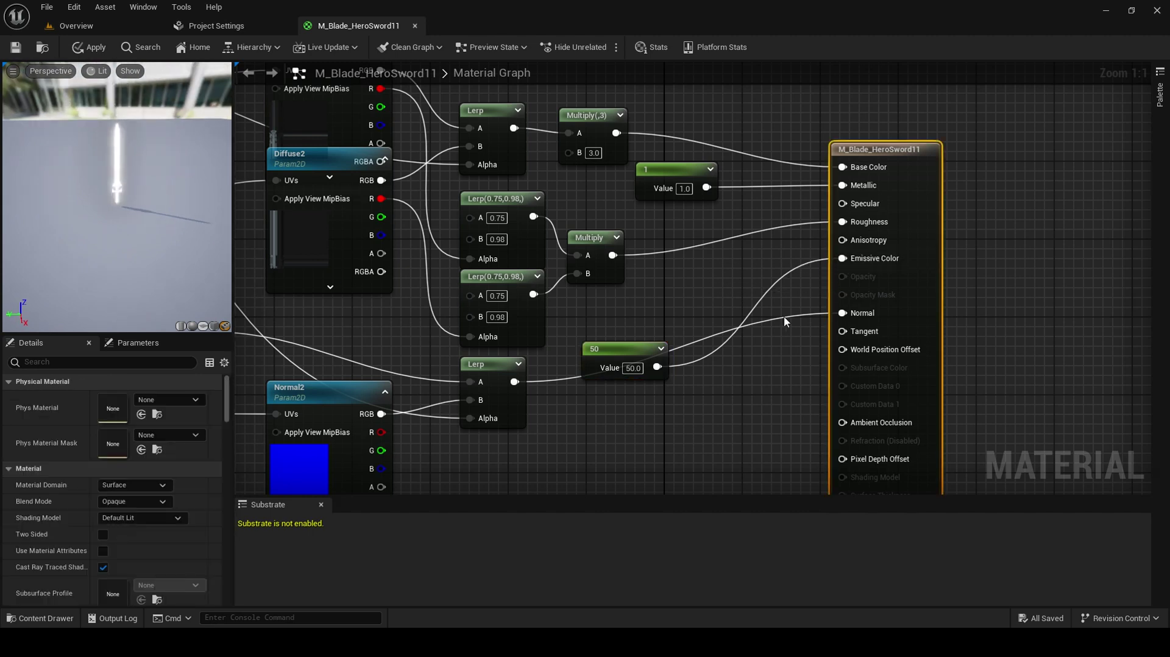
- Move the constant 50 node beneath the Lerp node that feeds Normal, beside the Normal2 texture node
{"action": "left_click_drag", "start_coordinate": [626, 348], "coordinate": [563, 451]}
{"action": "right_click_drag", "start_coordinate": [597, 395], "coordinate": [733, 352]}
{"action": "left_click_drag", "start_coordinate": [709, 395], "coordinate": [669, 405]}
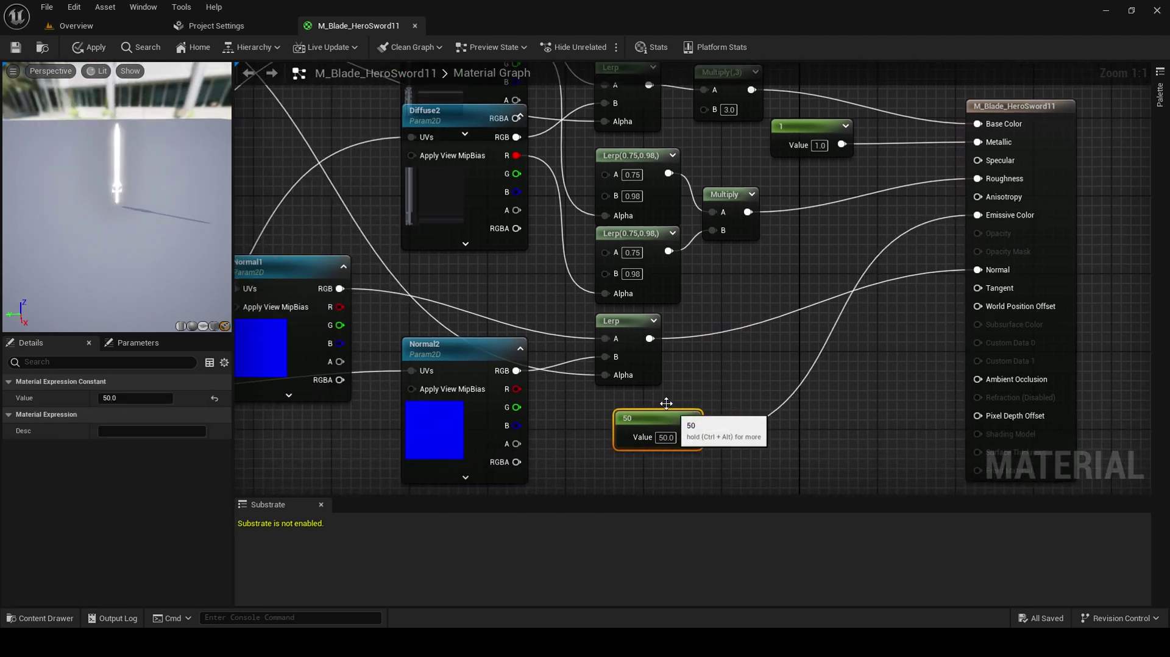
{"action": "right_click_drag", "start_coordinate": [678, 348], "coordinate": [877, 277]}
{"action": "left_click_drag", "start_coordinate": [832, 340], "coordinate": [762, 360]}
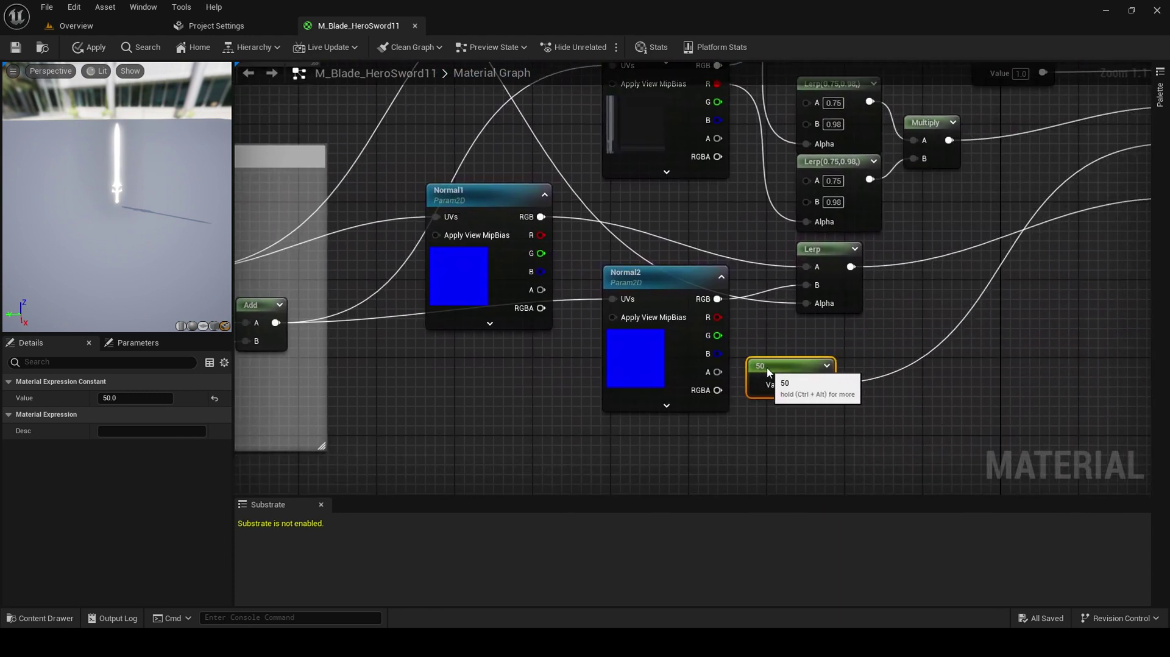
- Examine how the Diffuse and Normal texture nodes and the Lerp nodes feed the main material node
{"action": "right_click_drag", "start_coordinate": [817, 345], "coordinate": [1041, 592]}
{"action": "right_click_drag", "start_coordinate": [792, 305], "coordinate": [1024, 299]}
{"action": "right_click_drag", "start_coordinate": [1166, 579], "coordinate": [848, 336]}
{"action": "scroll", "coordinate": [1028, 429], "scroll_direction": "down", "scroll_amount": 2}
{"action": "left_click", "coordinate": [783, 348]}
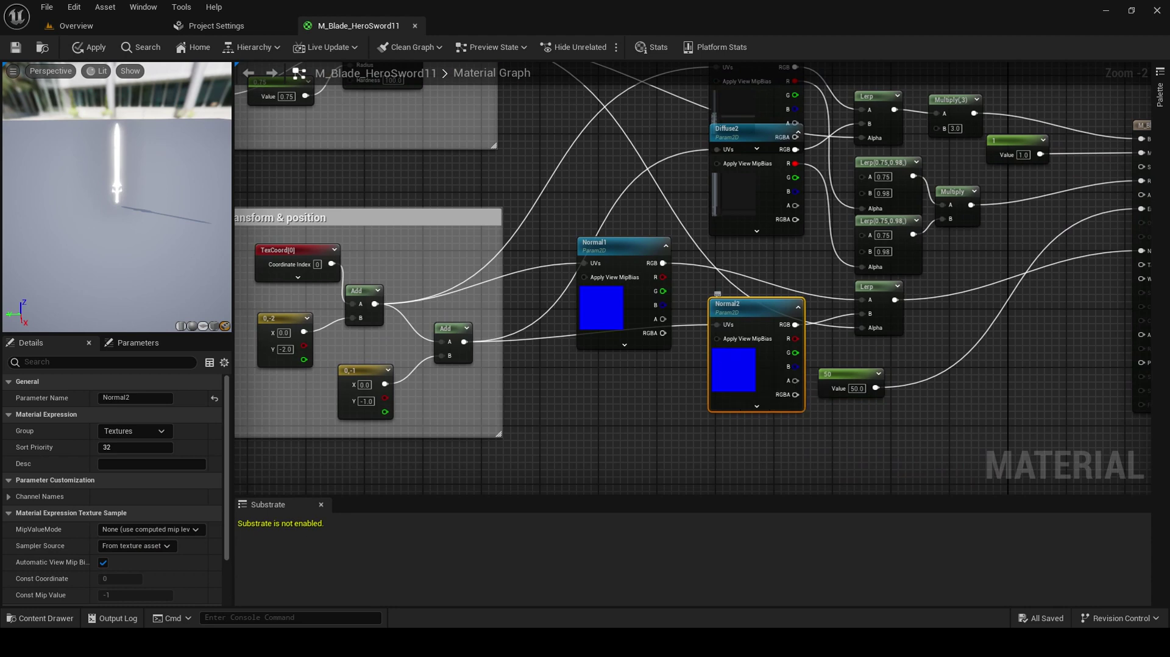
{"action": "right_click_drag", "start_coordinate": [736, 176], "coordinate": [619, 271]}
{"action": "scroll", "coordinate": [621, 282], "scroll_direction": "up", "scroll_amount": 2}
{"action": "left_click", "coordinate": [621, 282]}
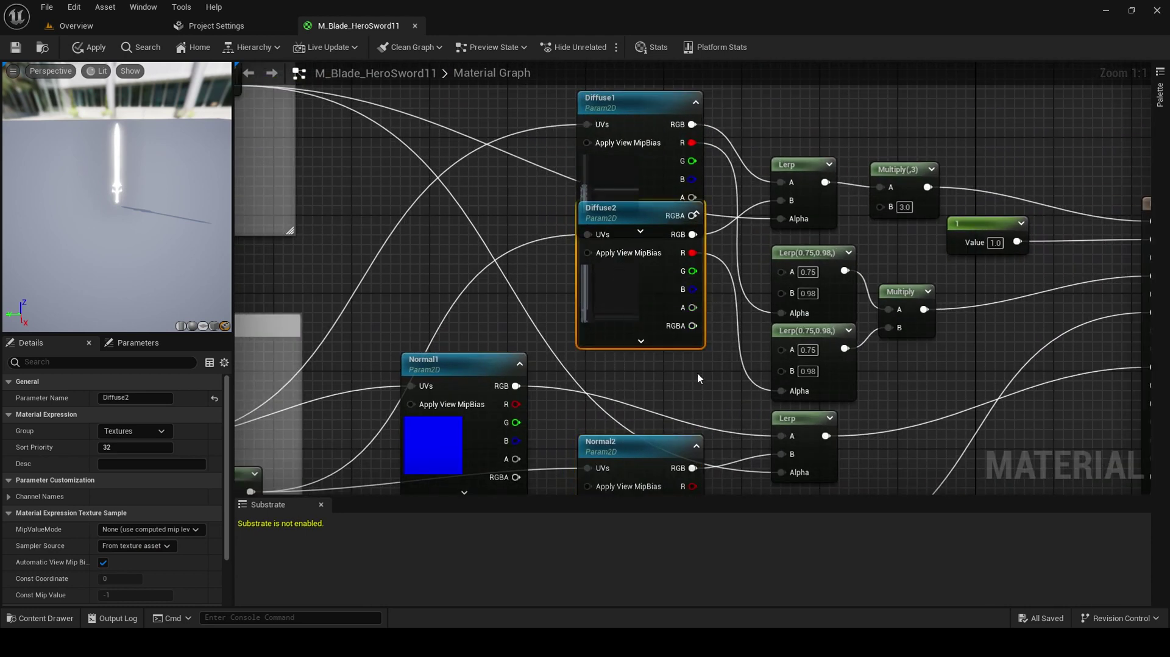
{"action": "right_click_drag", "start_coordinate": [699, 379], "coordinate": [490, 245]}
{"action": "scroll", "coordinate": [502, 231], "scroll_direction": "down", "scroll_amount": 1}
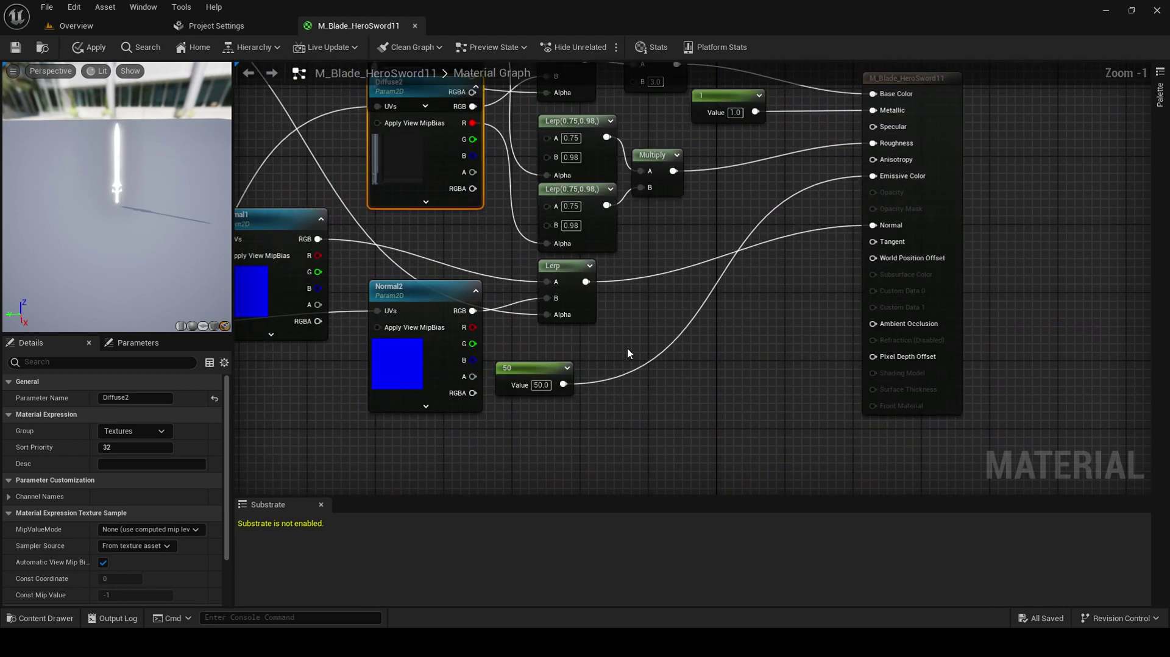
{"action": "scroll", "coordinate": [624, 276], "scroll_direction": "down", "scroll_amount": 3}
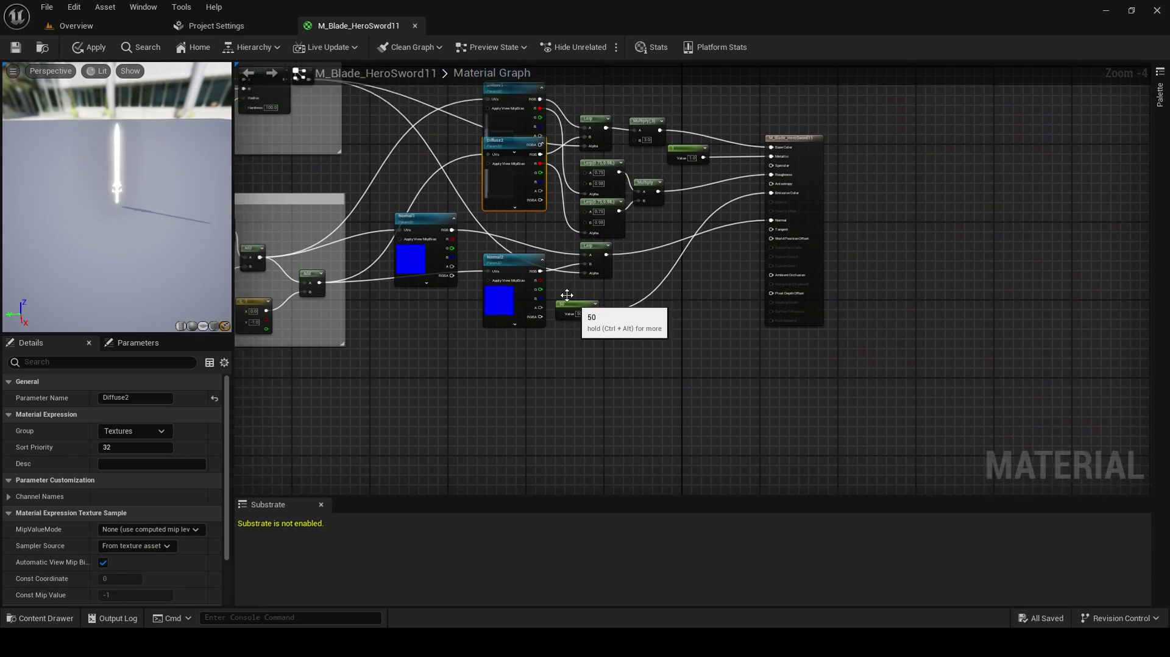
- Set the constant 50 node apart and duplicate the upper Lerp (0.75, 0.98) node with its Multiply node
{"action": "left_click_drag", "start_coordinate": [575, 311], "coordinate": [618, 321]}
{"action": "scroll", "coordinate": [610, 259], "scroll_direction": "up", "scroll_amount": 1}
{"action": "right_click_drag", "start_coordinate": [662, 222], "coordinate": [684, 252]}
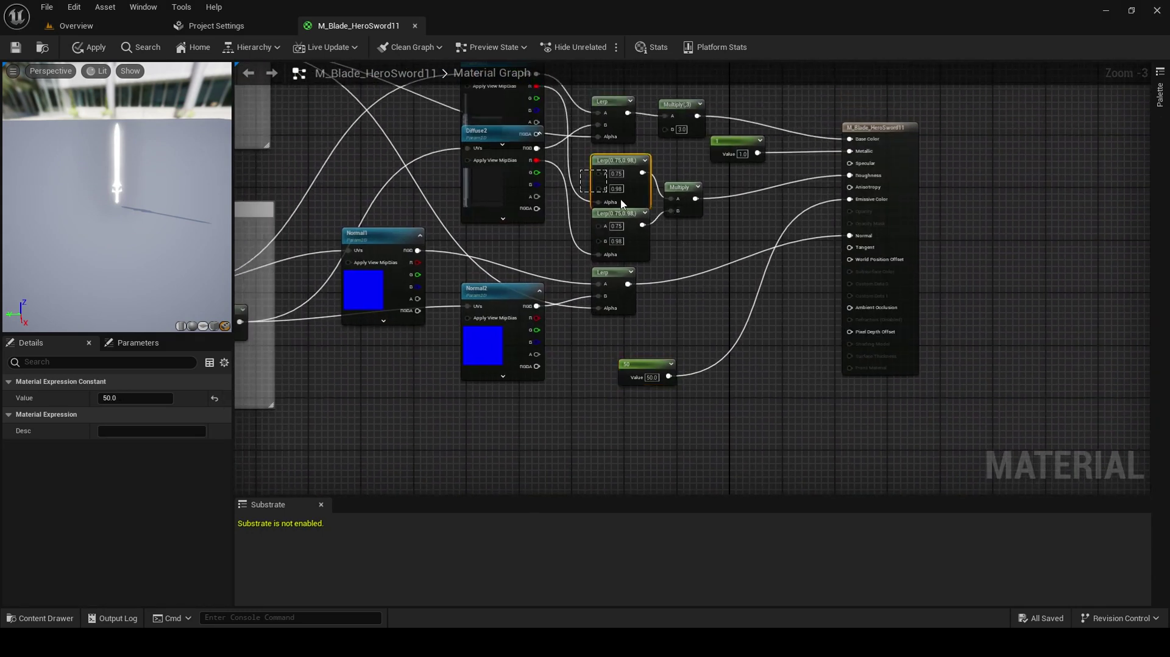
{"action": "left_click_drag", "start_coordinate": [621, 204], "coordinate": [682, 197]}
{"action": "left_click", "coordinate": [711, 221]}
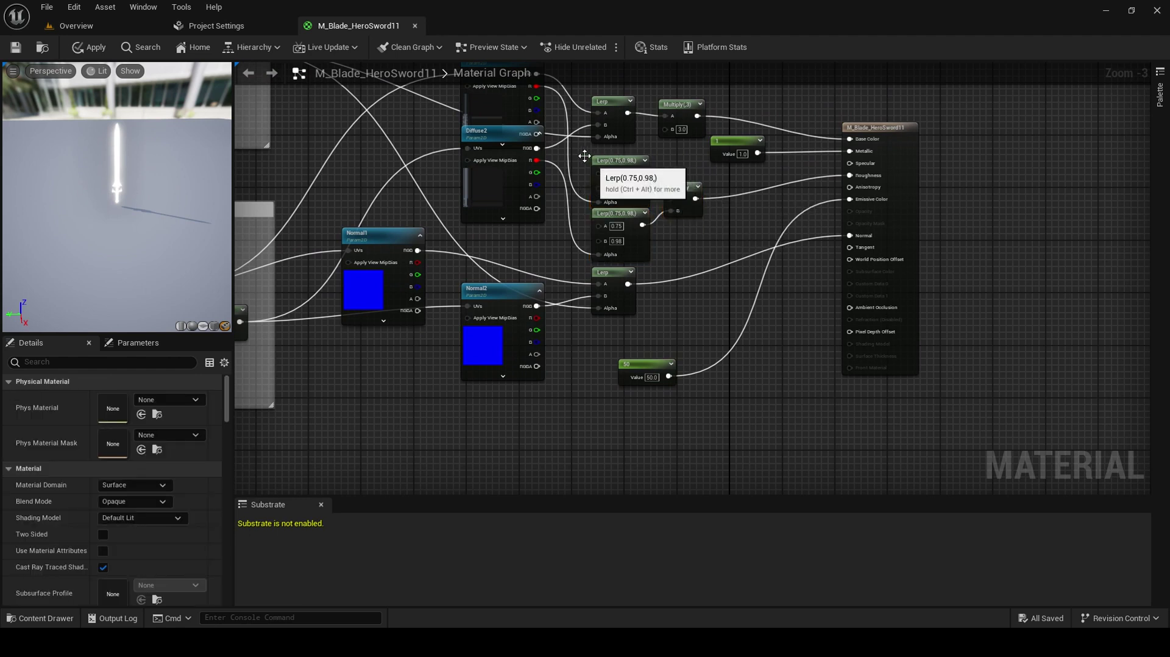
{"action": "left_click_drag", "start_coordinate": [584, 156], "coordinate": [691, 194]}
{"action": "key", "text": "ctrl+c"}
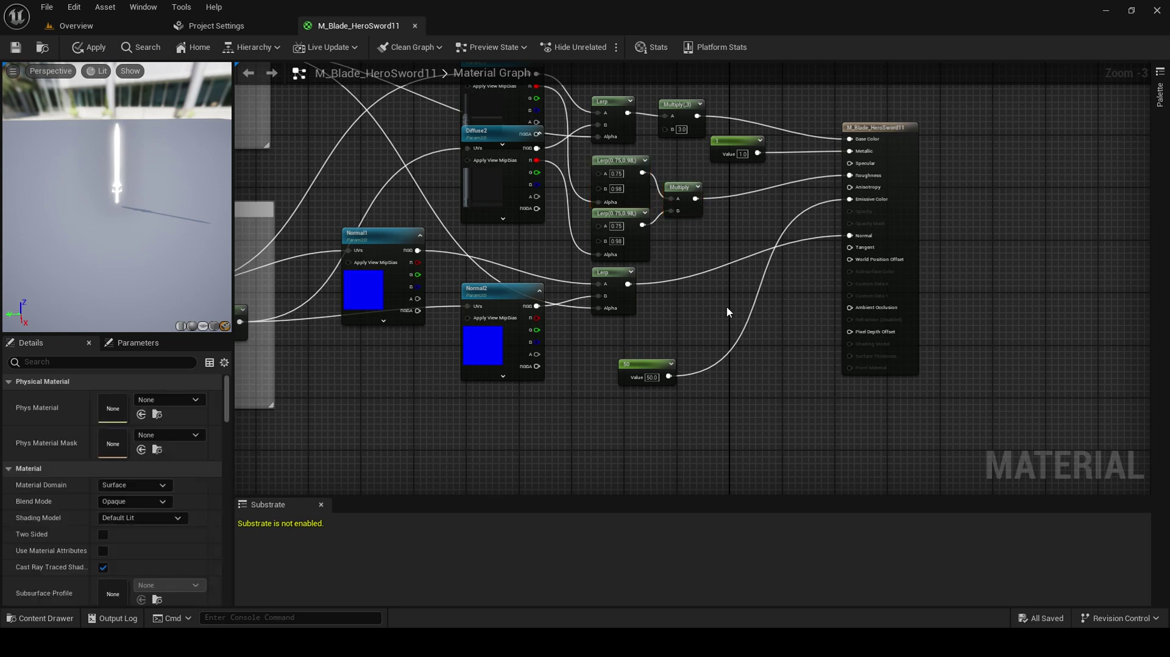
{"action": "key", "text": "ctrl+v"}
- Feed Diffuse1's R into the copied Lerp's Alpha and constant 50 into the copied Multiply's B, with that Multiply driving Emissive Color
{"action": "left_click_drag", "start_coordinate": [802, 336], "coordinate": [850, 199]}
{"action": "left_click_drag", "start_coordinate": [668, 377], "coordinate": [771, 350]}
{"action": "right_click_drag", "start_coordinate": [650, 269], "coordinate": [672, 309]}
{"action": "left_click_drag", "start_coordinate": [558, 125], "coordinate": [727, 383]}
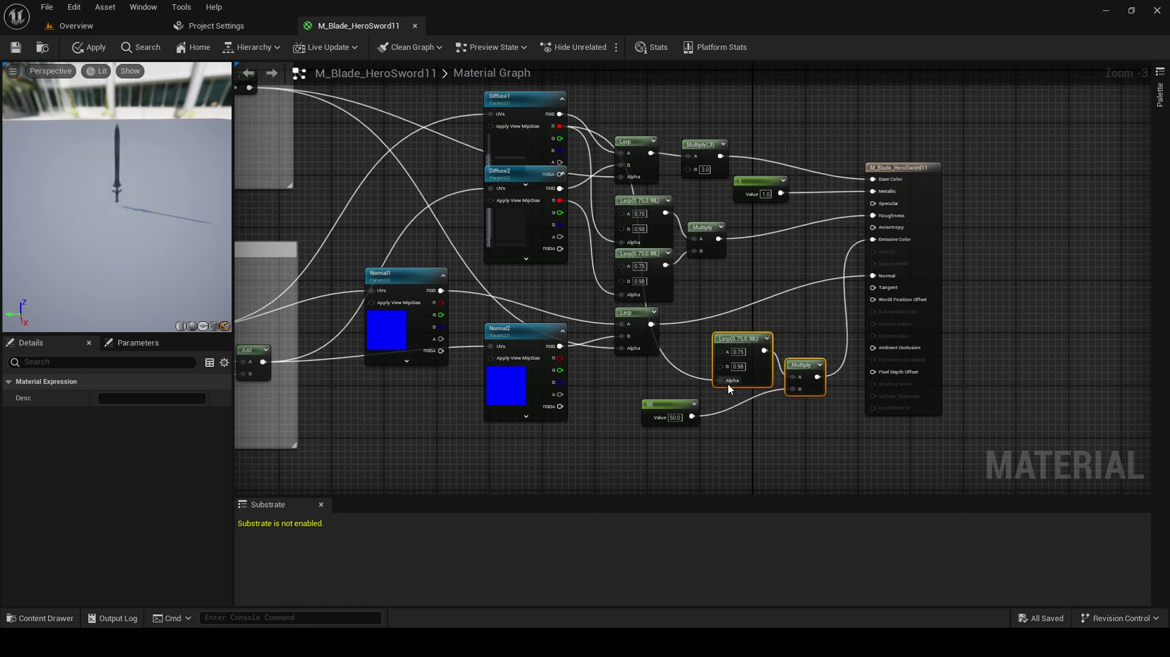
{"action": "left_click_drag", "start_coordinate": [120, 190], "coordinate": [55, 190]}
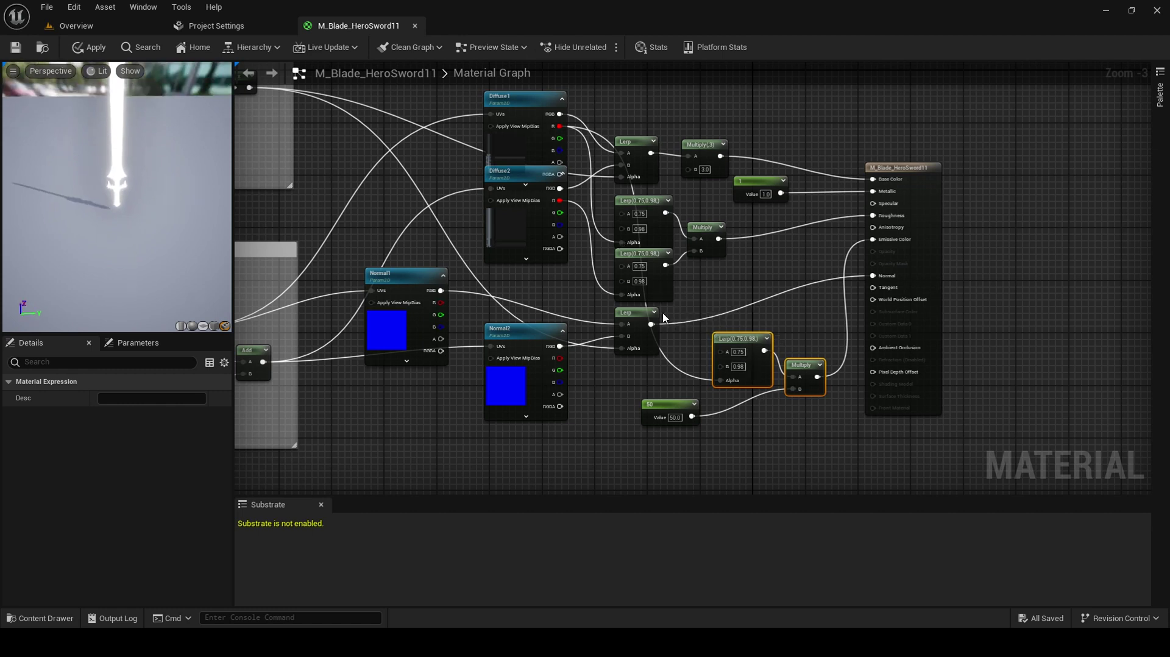
{"action": "left_click", "coordinate": [661, 273]}
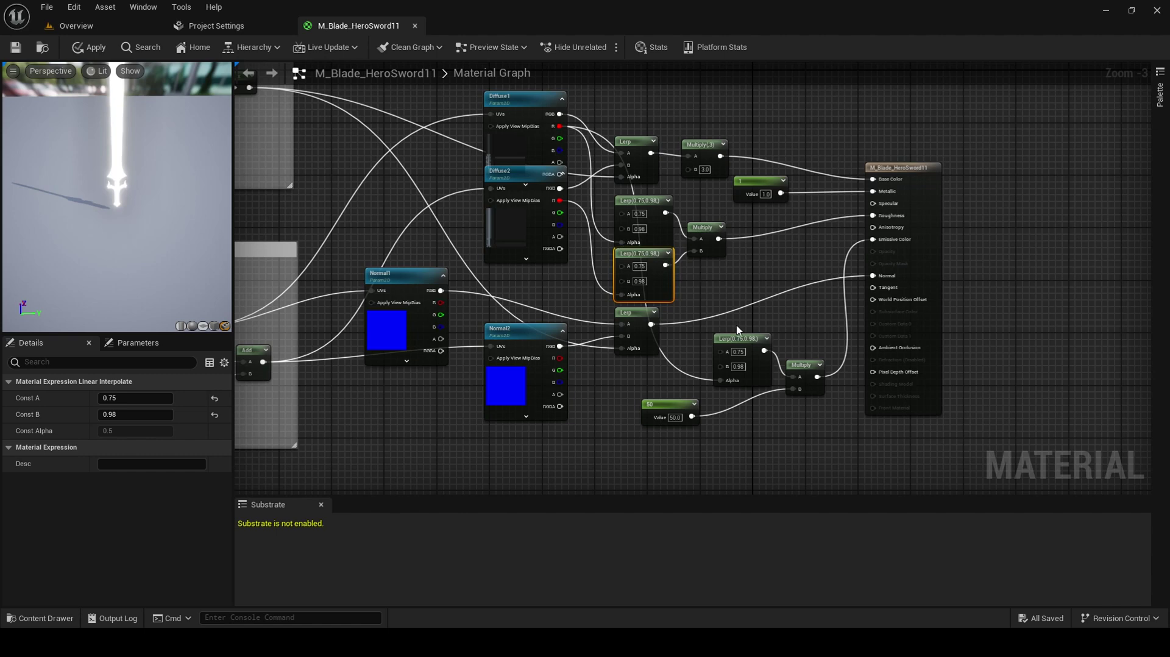
- View the red channel of the sword's diffuse texture, then return to M_Blade_HeroSword11 and inspect the hilt in the preview
{"action": "scroll", "coordinate": [705, 324], "scroll_direction": "up", "scroll_amount": 1}
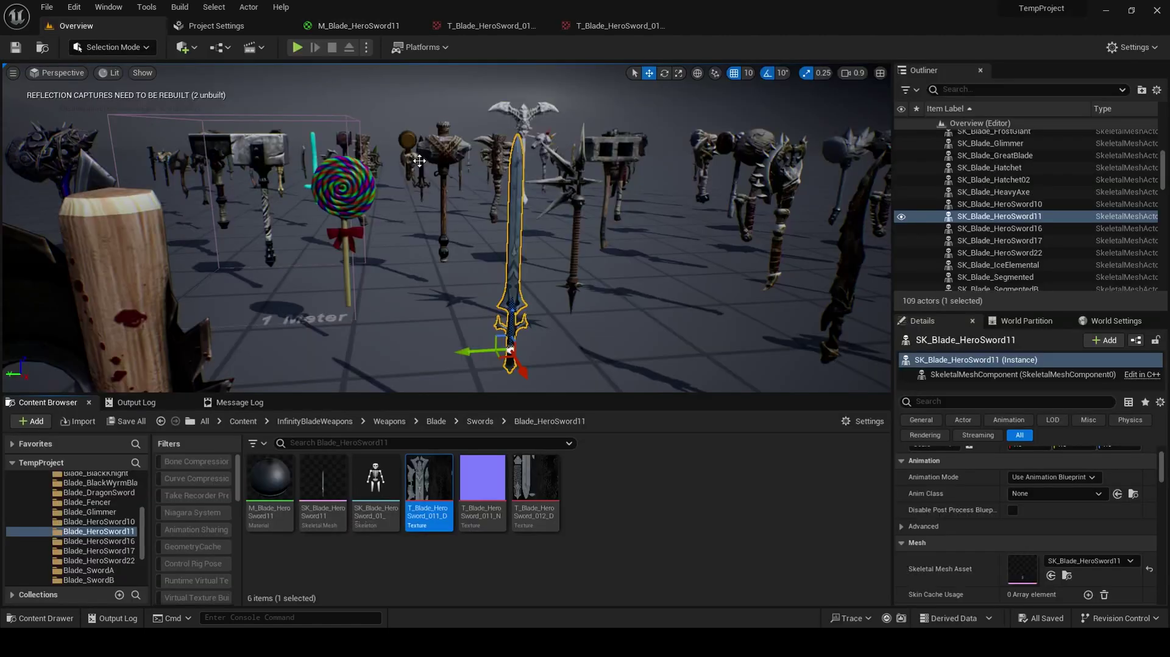
{"action": "left_click", "coordinate": [410, 481]}
{"action": "double_click", "coordinate": [410, 484]}
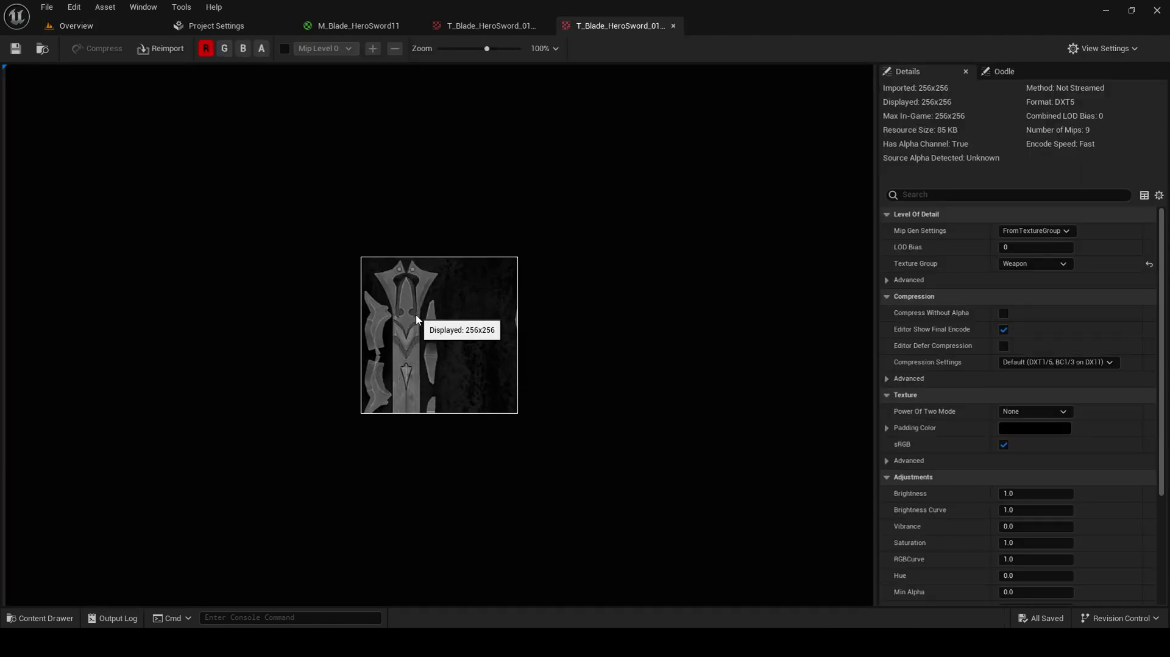
{"action": "left_click", "coordinate": [341, 26]}
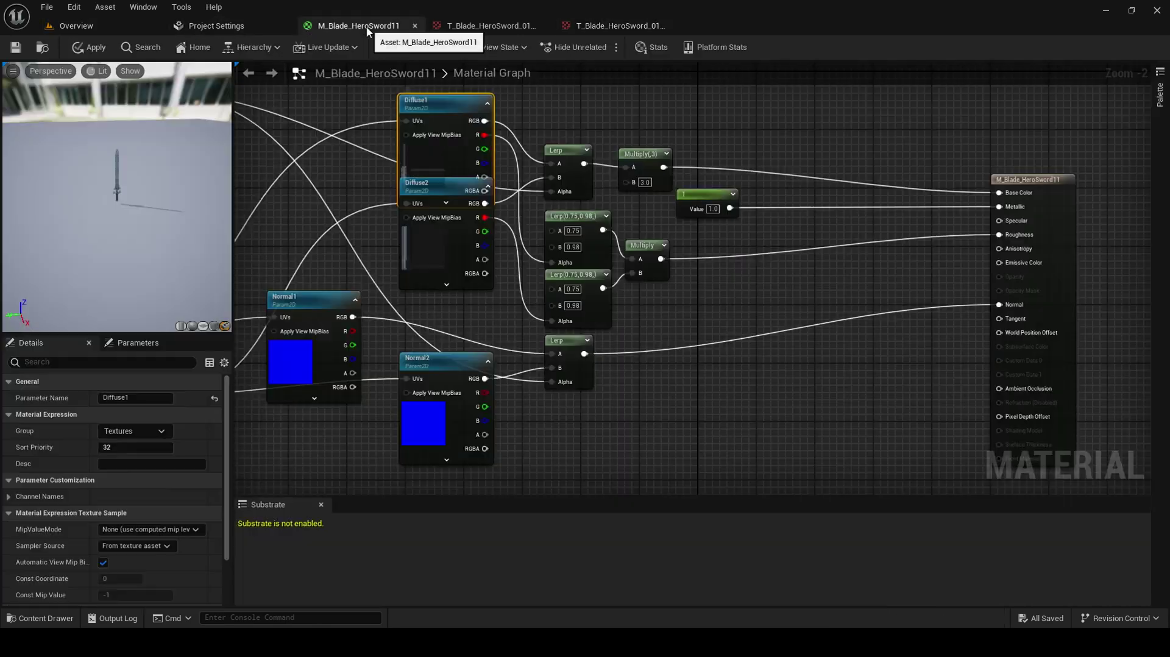
{"action": "left_click_drag", "start_coordinate": [119, 192], "coordinate": [119, 193]}
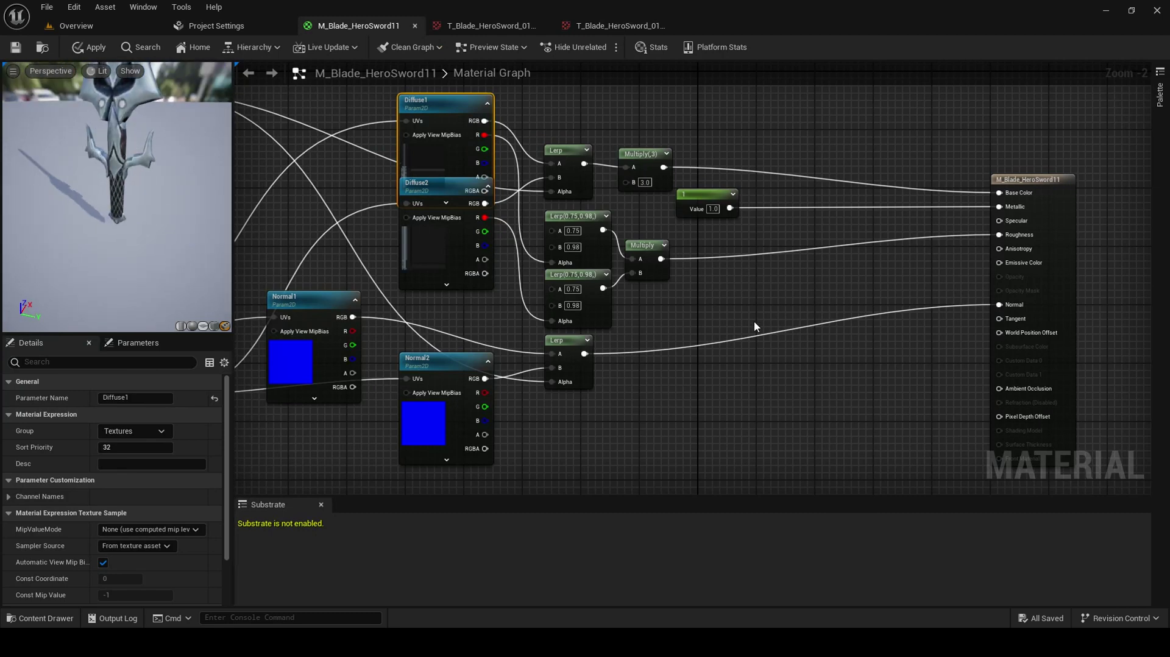
- Copy the Lerp node beside Normal2 into the free space between the Lerp column and the main material node
{"action": "right_click_drag", "start_coordinate": [754, 326], "coordinate": [705, 310]}
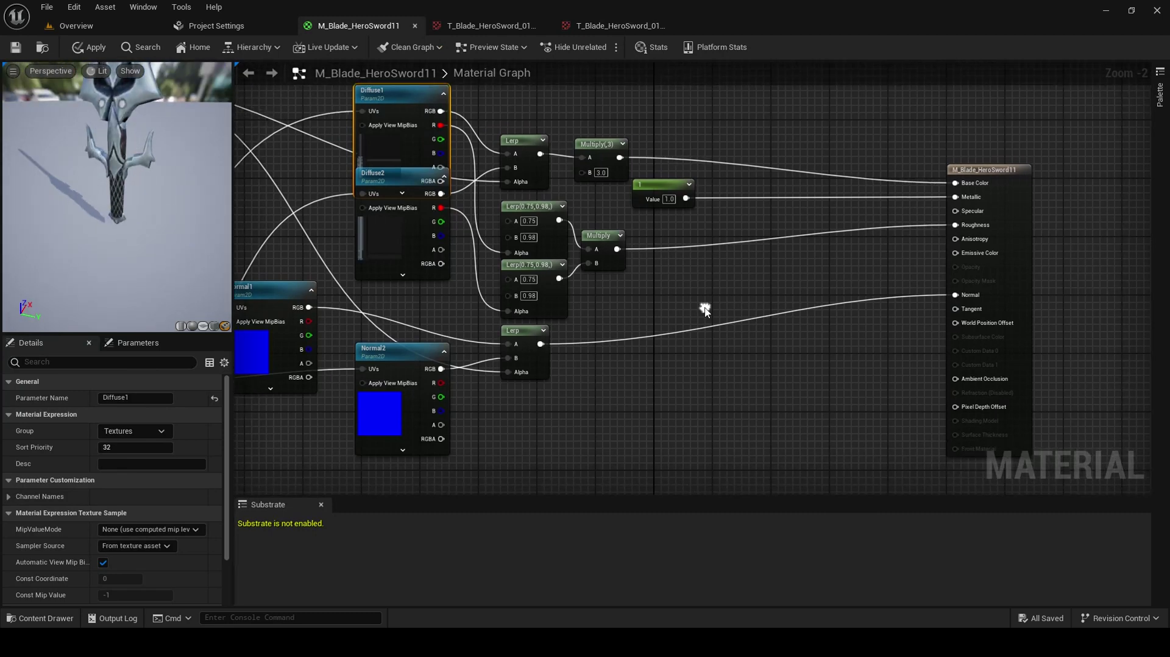
{"action": "left_click", "coordinate": [533, 332]}
{"action": "key", "text": "ctrl+c"}
{"action": "left_click", "coordinate": [719, 341]}
{"action": "key", "text": "ctrl+v"}
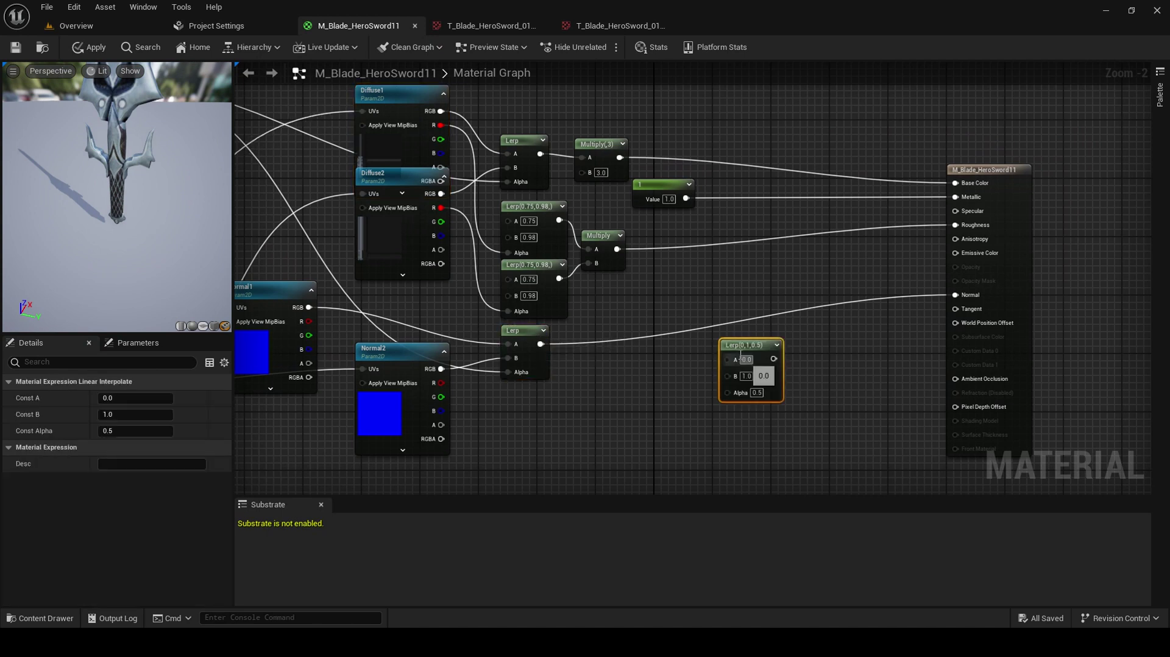
{"action": "mouse_move", "coordinate": [739, 345]}
{"action": "left_mouse_down"}
{"action": "mouse_move", "coordinate": [739, 330]}
{"action": "mouse_move", "coordinate": [732, 352]}
{"action": "left_mouse_up"}
{"action": "right_click_drag", "start_coordinate": [788, 366], "coordinate": [777, 339]}
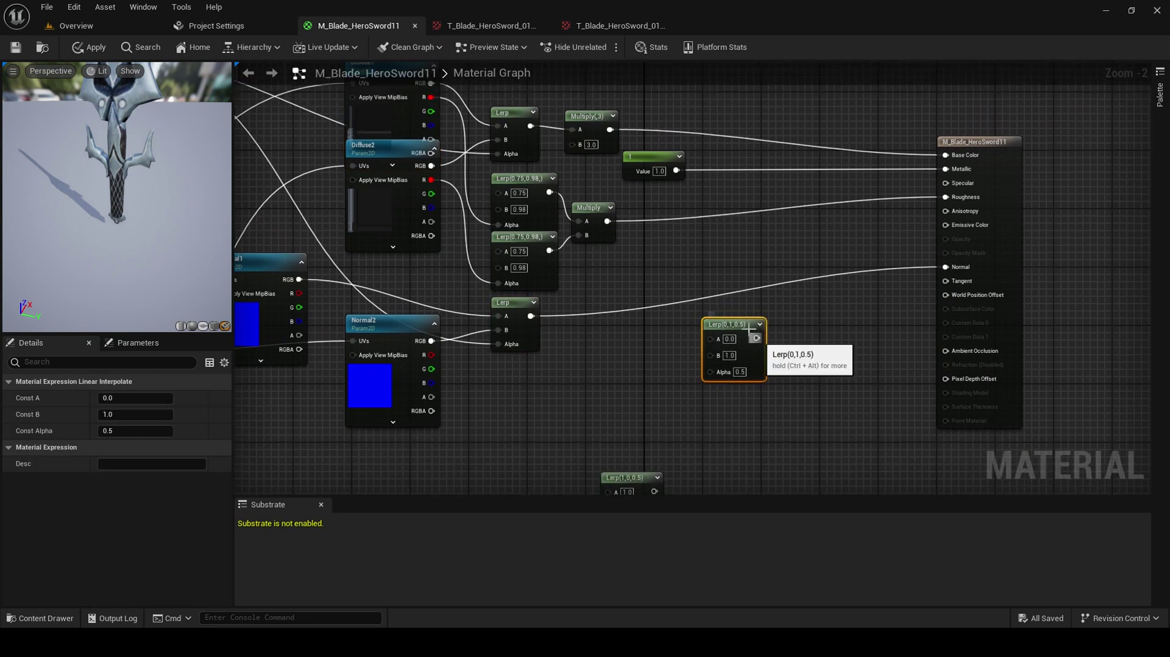
- Add a Multiply node fed by the new Lerp and place a Constant3Vector node below the two nodes
{"action": "left_click_drag", "start_coordinate": [756, 338], "coordinate": [806, 338]}
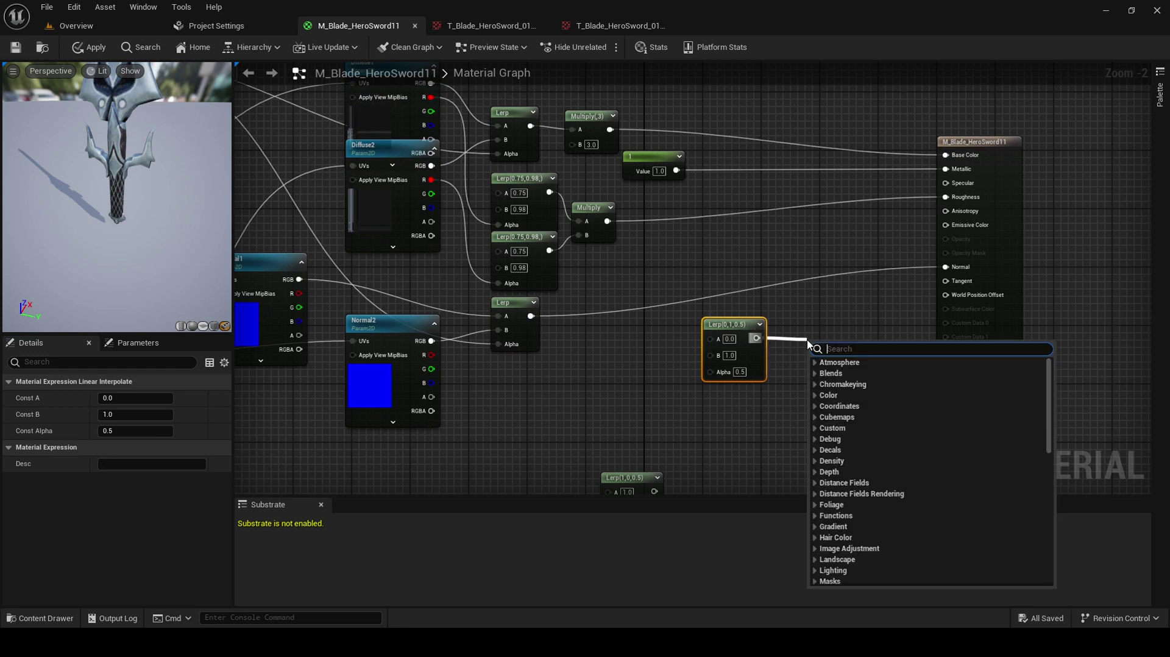
{"action": "type", "text": "*"}
{"action": "key", "text": "Return"}
{"action": "left_click_drag", "start_coordinate": [702, 326], "coordinate": [651, 319]}
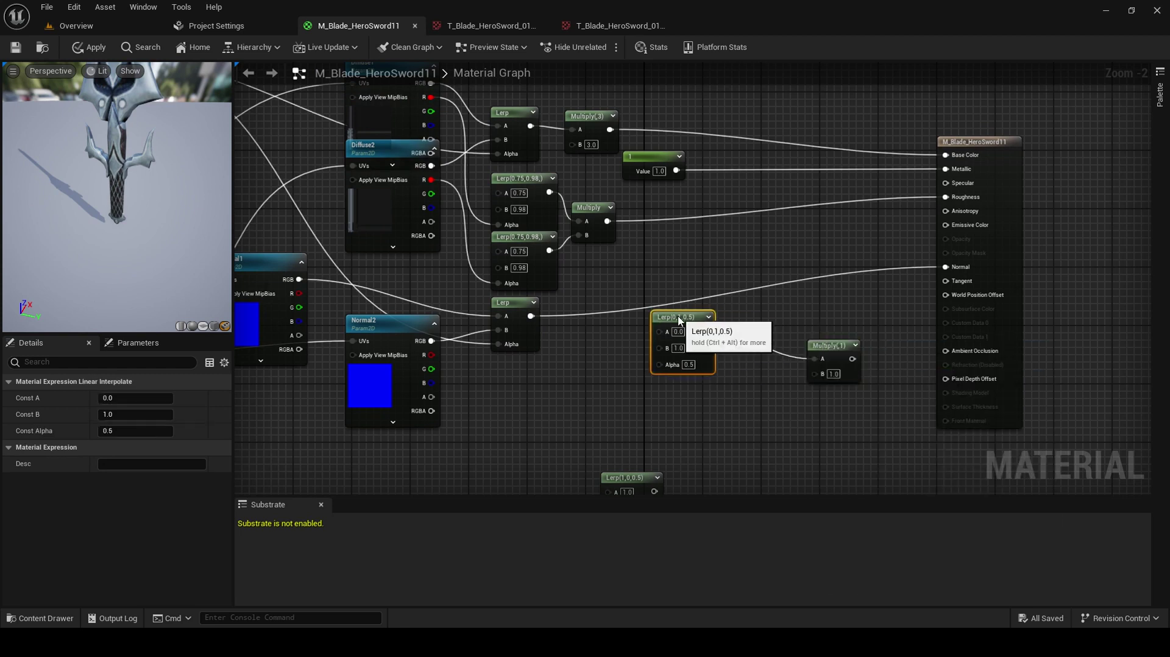
{"action": "left_click", "coordinate": [720, 405]}
{"action": "left_click", "coordinate": [675, 403]}
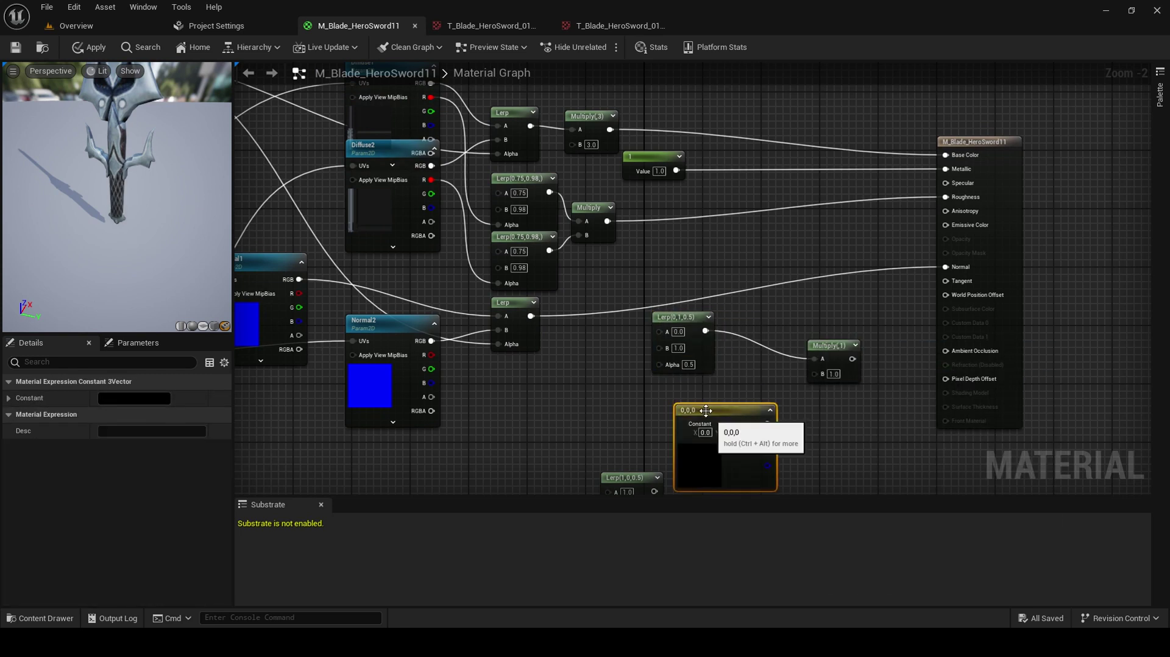
- Connect the Constant3Vector to the Multiply's B input and feed that Multiply into a second new Multiply node
{"action": "left_click_drag", "start_coordinate": [767, 424], "coordinate": [885, 367]}
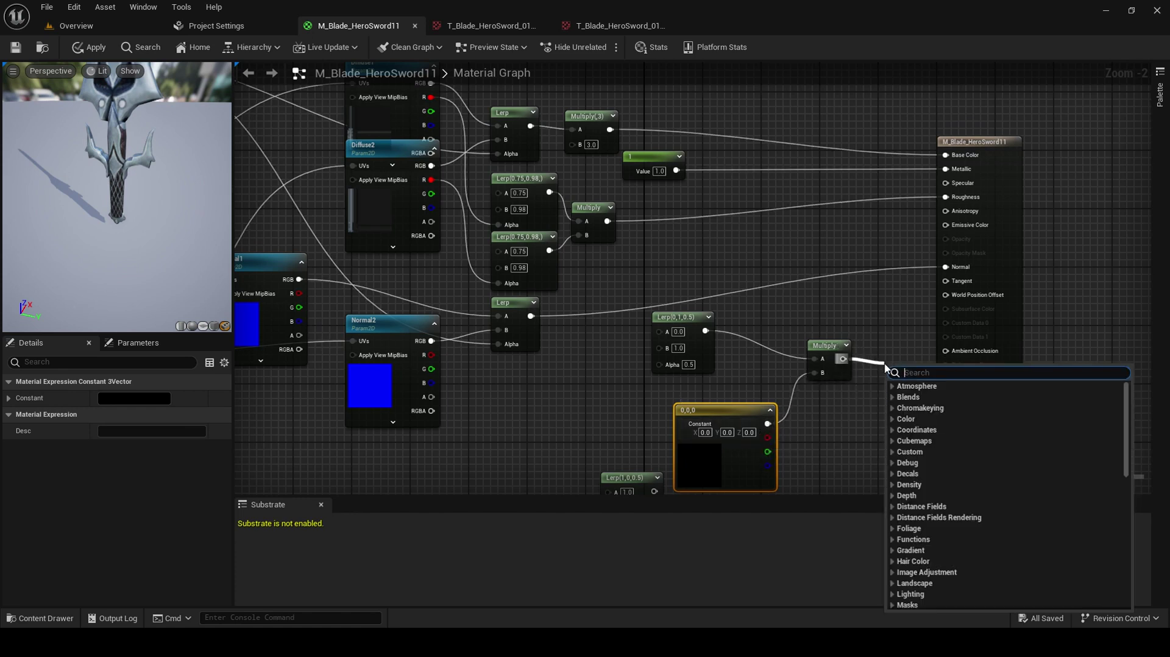
{"action": "type", "text": "mul"}
{"action": "key", "text": "Return"}
{"action": "right_click_drag", "start_coordinate": [932, 360], "coordinate": [887, 304]}
- Connect the second Multiply to Emissive Color and Diffuse1's R output to the new Lerp's Alpha input
{"action": "left_click_drag", "start_coordinate": [868, 314], "coordinate": [901, 167]}
{"action": "right_click_drag", "start_coordinate": [744, 198], "coordinate": [710, 258]}
{"action": "left_click_drag", "start_coordinate": [458, 145], "coordinate": [693, 414]}
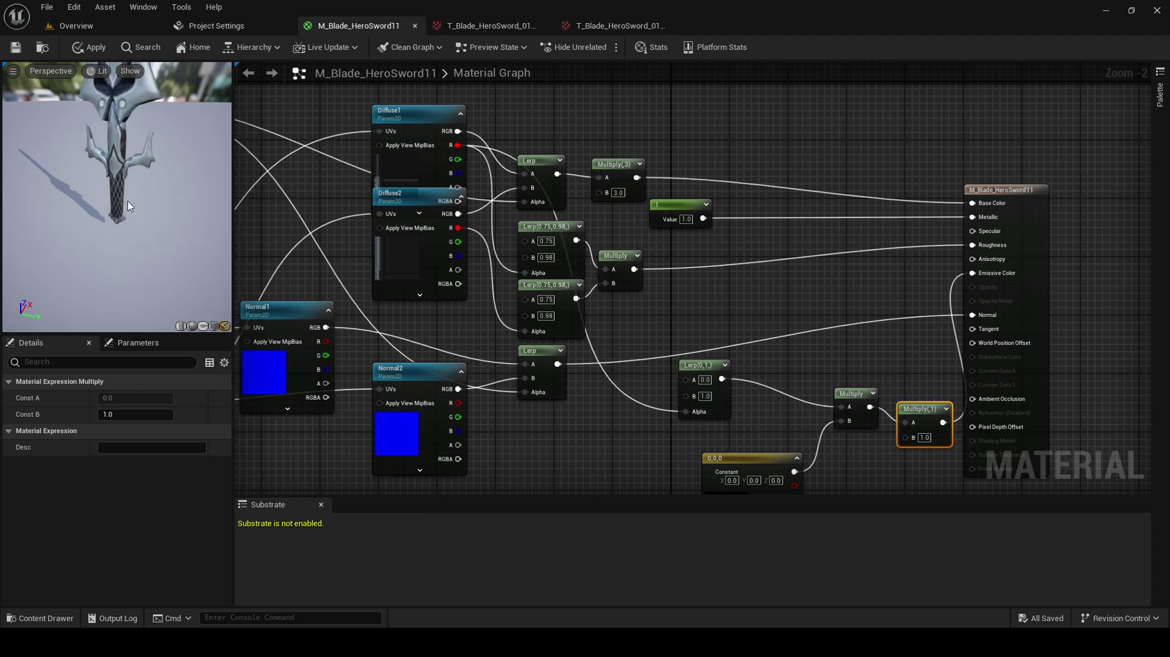
- Set the B value of the Multiply node feeding Emissive Color to 50
{"action": "scroll", "coordinate": [113, 196], "scroll_direction": "down", "scroll_amount": 6}
{"action": "scroll", "coordinate": [114, 196], "scroll_direction": "up", "scroll_amount": 2}
{"action": "left_click_drag", "start_coordinate": [112, 194], "coordinate": [58, 184]}
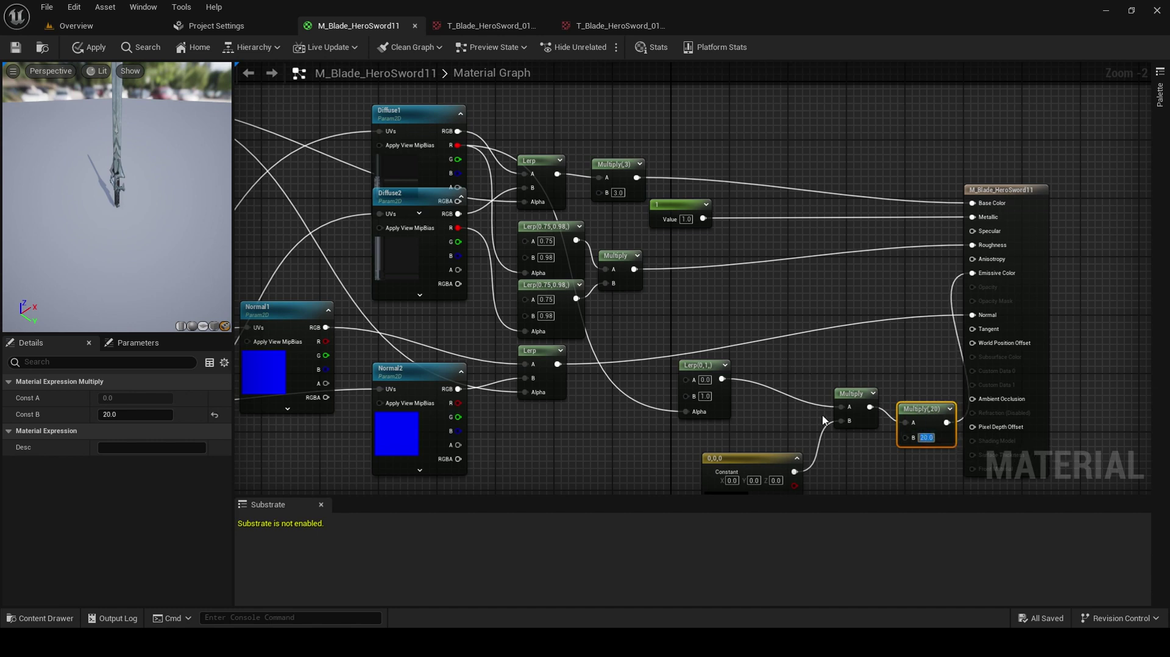
{"action": "right_click_drag", "start_coordinate": [823, 420], "coordinate": [827, 355]}
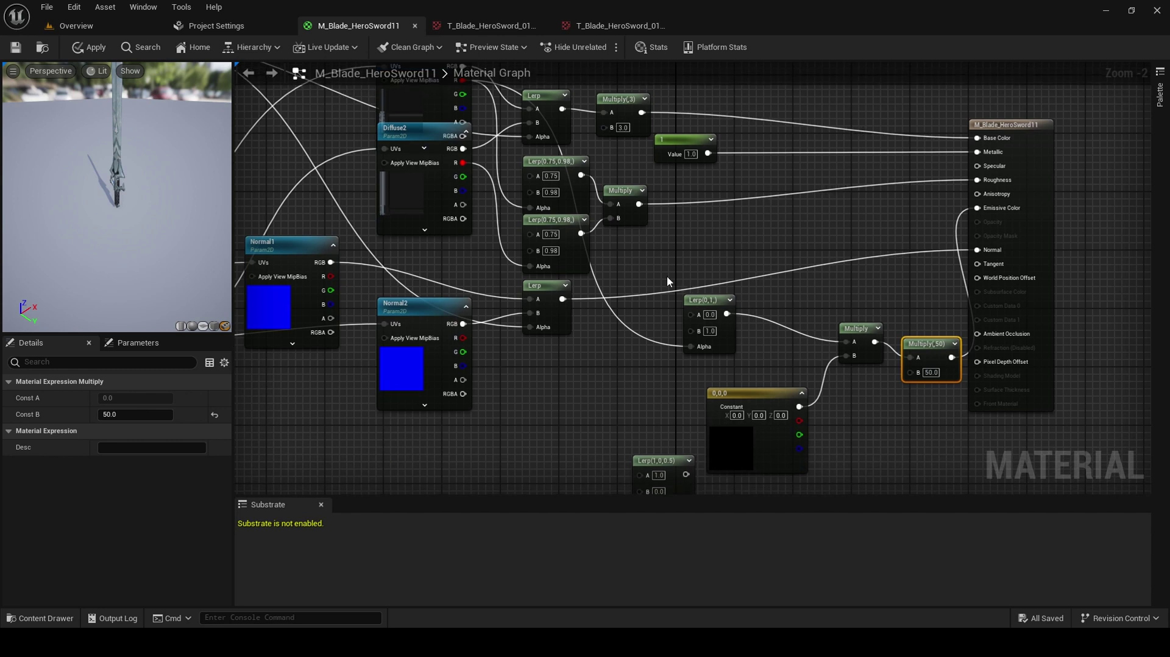
- Move the group of Lerp, Constant3Vector and two Multiply emissive nodes farther away from the main material node
{"action": "left_click_drag", "start_coordinate": [666, 276], "coordinate": [917, 434]}
{"action": "left_click_drag", "start_coordinate": [929, 352], "coordinate": [864, 323]}
{"action": "left_click", "coordinate": [652, 405]}
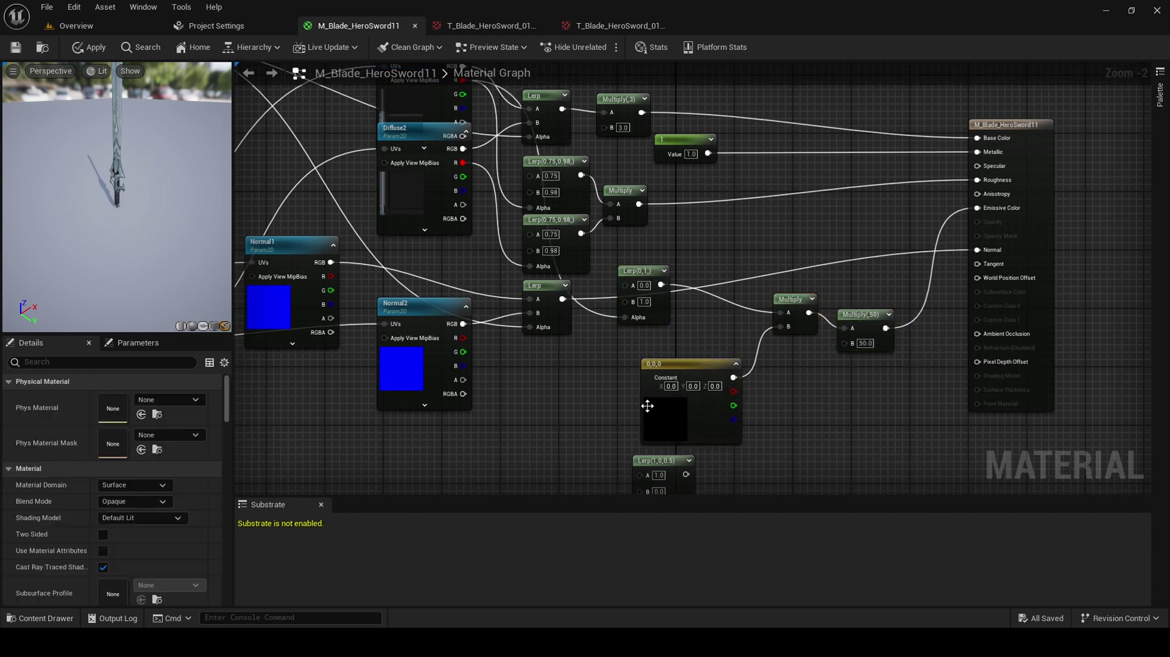
- Set the Constant3Vector's emissive color to a bright blue with R 0.0, G 0.265967 and B 1.0
{"action": "double_click", "coordinate": [679, 415]}
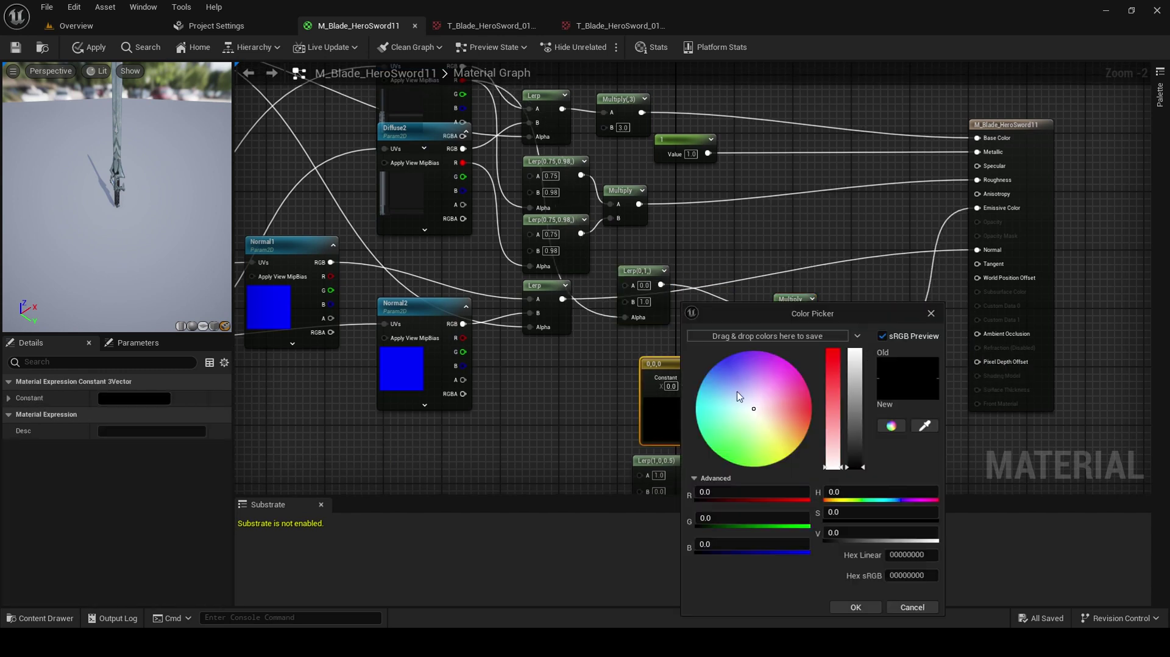
{"action": "left_click", "coordinate": [711, 367]}
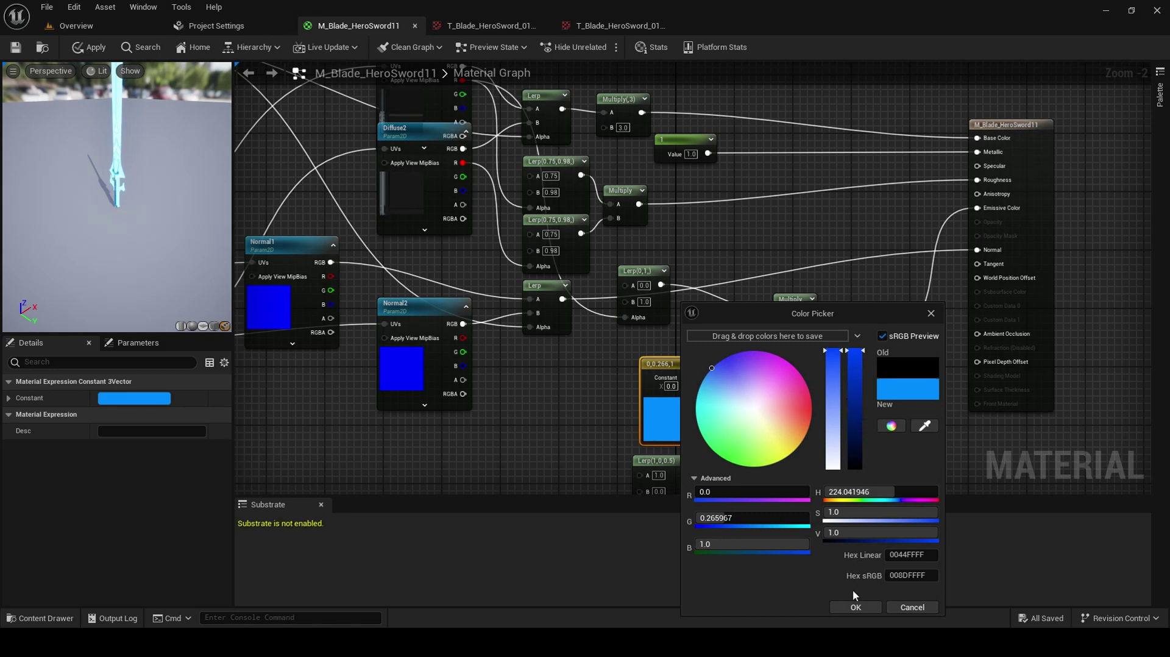
{"action": "left_click", "coordinate": [854, 607]}
{"action": "left_click", "coordinate": [871, 393]}
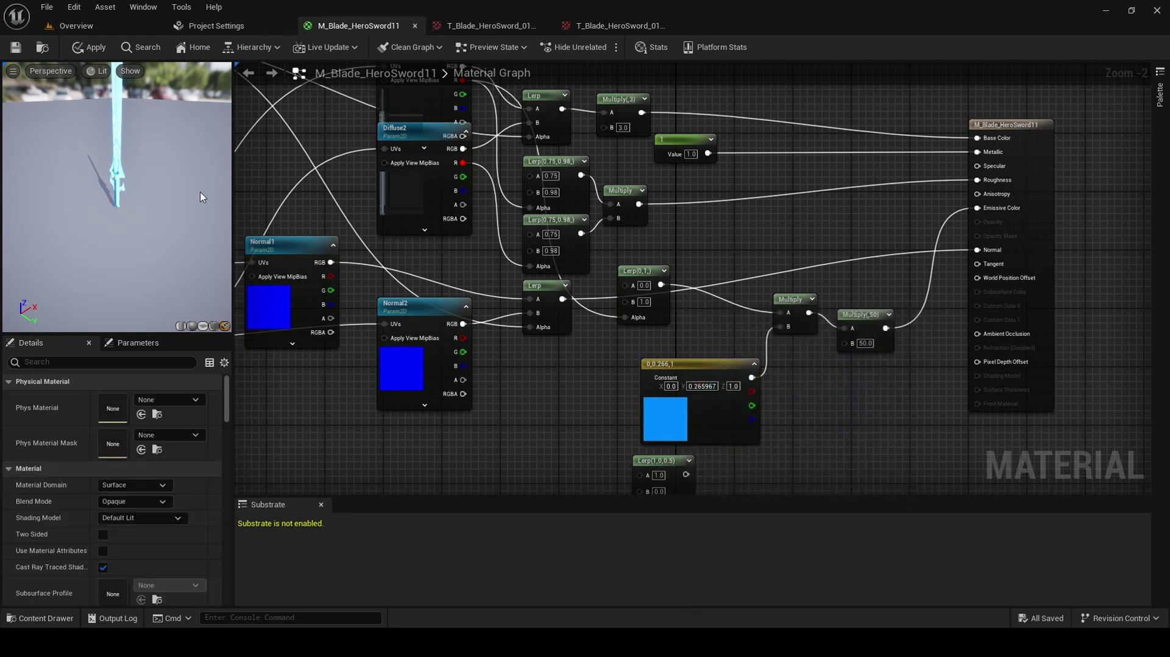
- Set the B value of the Multiply node feeding Emissive Color to 200 and inspect the glow on the preview sword
{"action": "left_click_drag", "start_coordinate": [203, 197], "coordinate": [67, 176]}
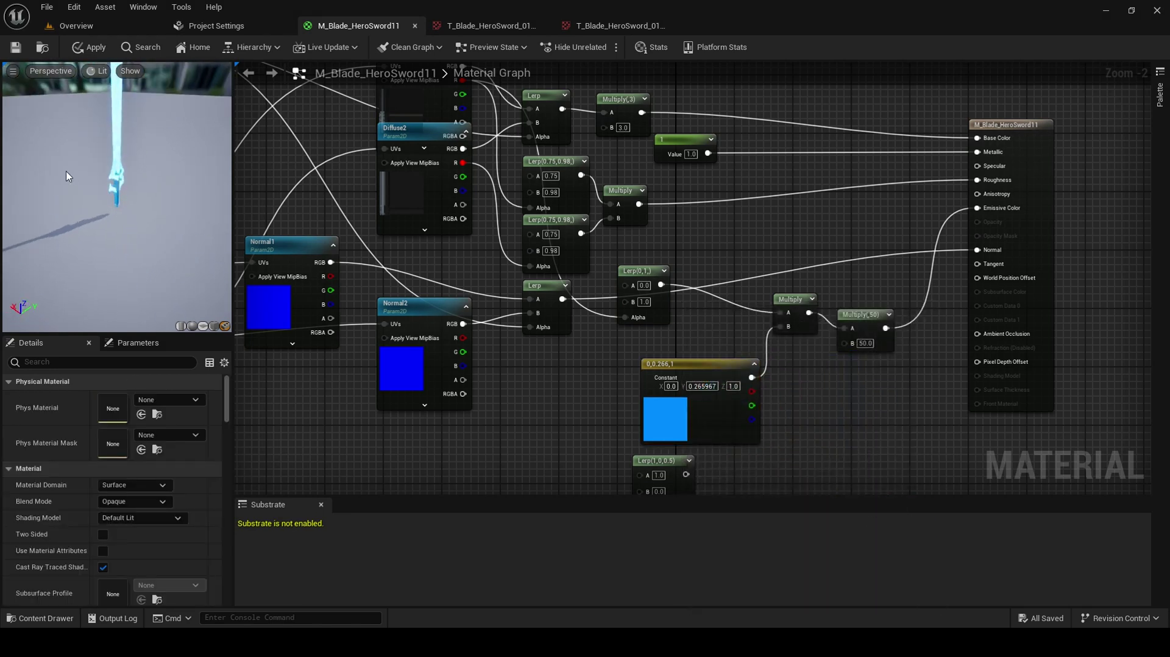
{"action": "left_click", "coordinate": [870, 346]}
{"action": "type", "text": "200"}
{"action": "key", "text": "Return"}
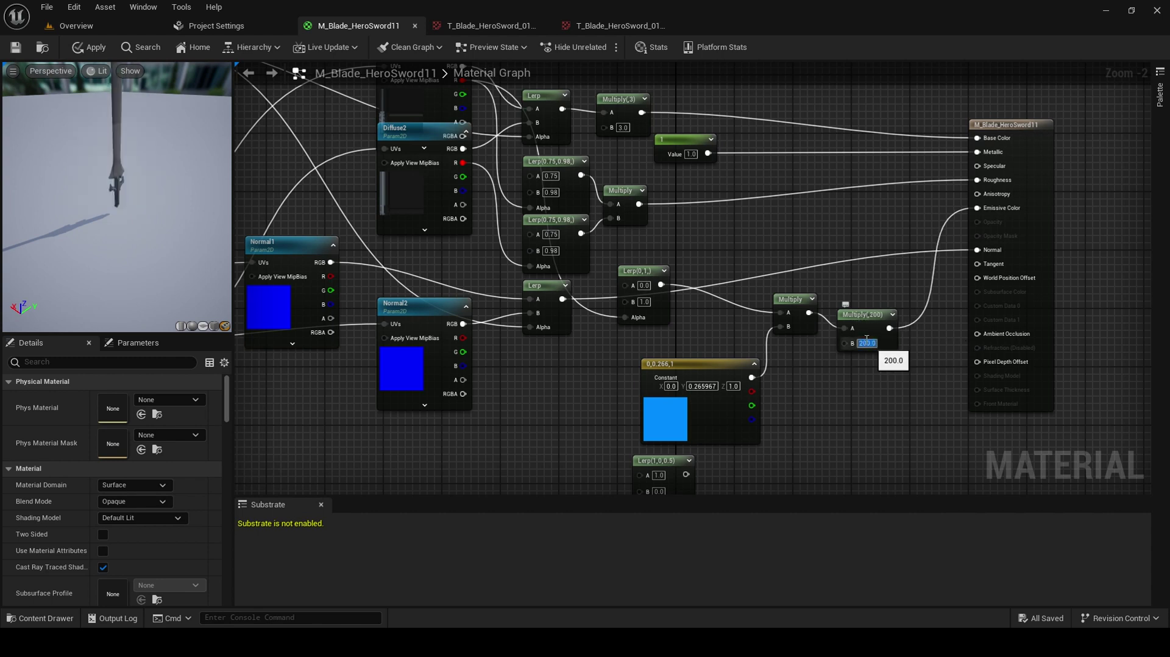
{"action": "left_click_drag", "start_coordinate": [84, 179], "coordinate": [121, 192]}
{"action": "scroll", "coordinate": [129, 168], "scroll_direction": "up", "scroll_amount": 4}
{"action": "scroll", "coordinate": [121, 192], "scroll_direction": "up", "scroll_amount": 4}
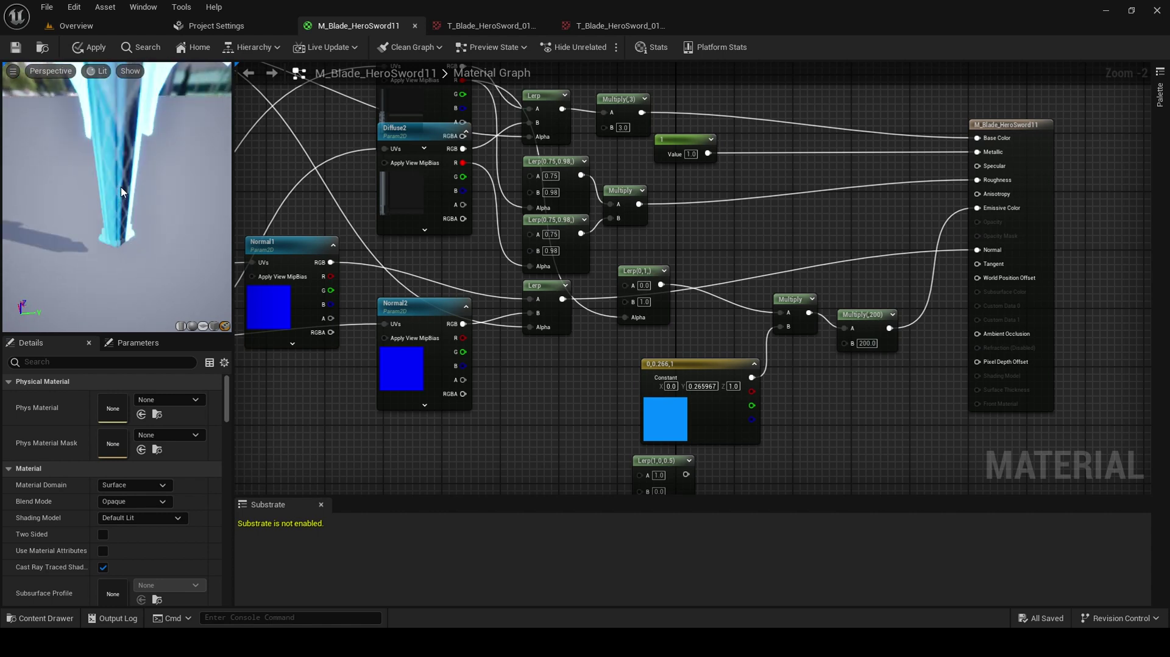
{"action": "scroll", "coordinate": [121, 192], "scroll_direction": "down", "scroll_amount": 6}
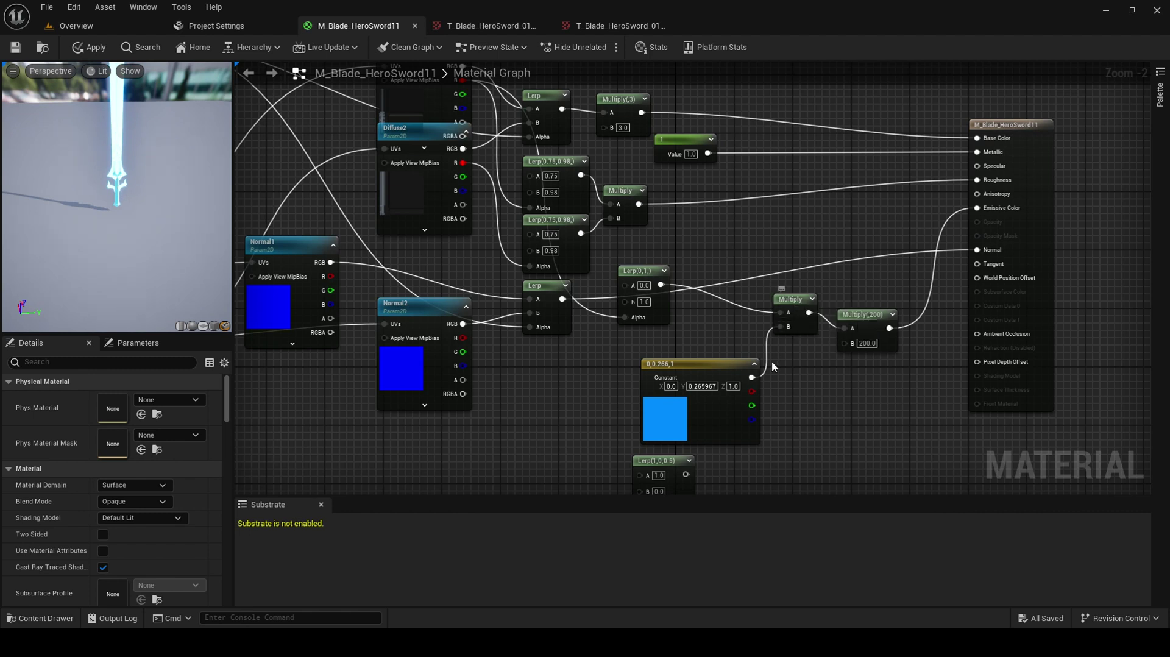
- Change the Constant3Vector's emissive color to pure red with R 1.0, G 0.0 and B 0.0
{"action": "mouse_move", "coordinate": [711, 334]}
{"action": "right_mouse_down"}
{"action": "mouse_move", "coordinate": [713, 388]}
{"action": "mouse_move", "coordinate": [722, 324]}
{"action": "right_mouse_up"}
{"action": "left_click", "coordinate": [687, 392]}
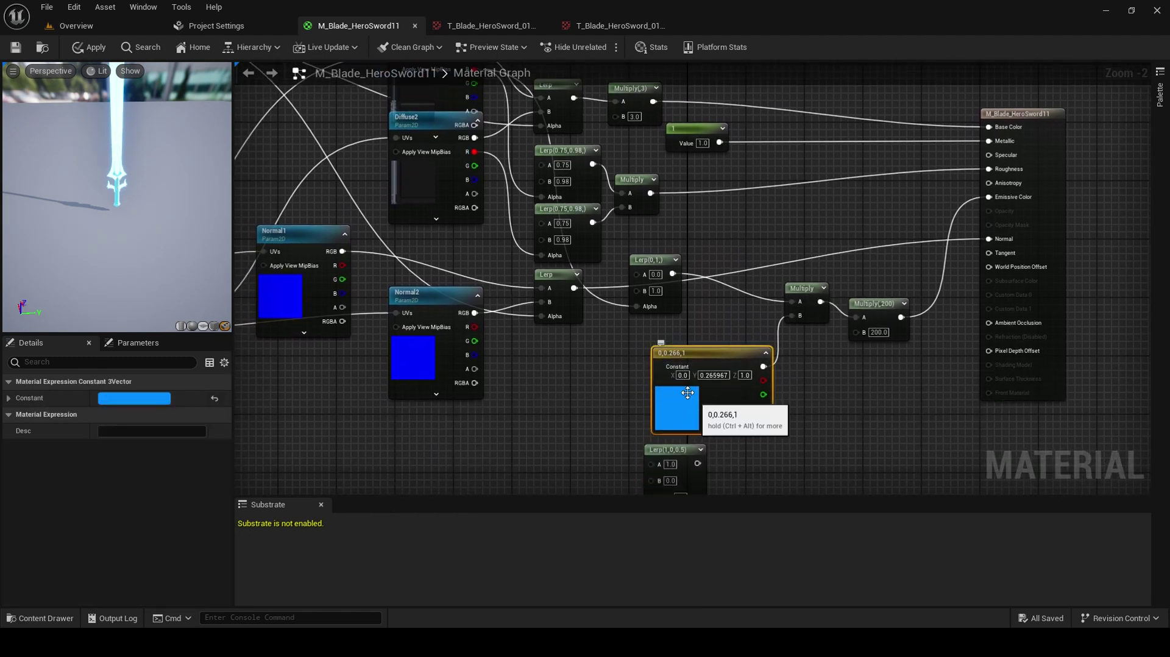
{"action": "double_click", "coordinate": [688, 392]}
{"action": "left_click", "coordinate": [806, 364]}
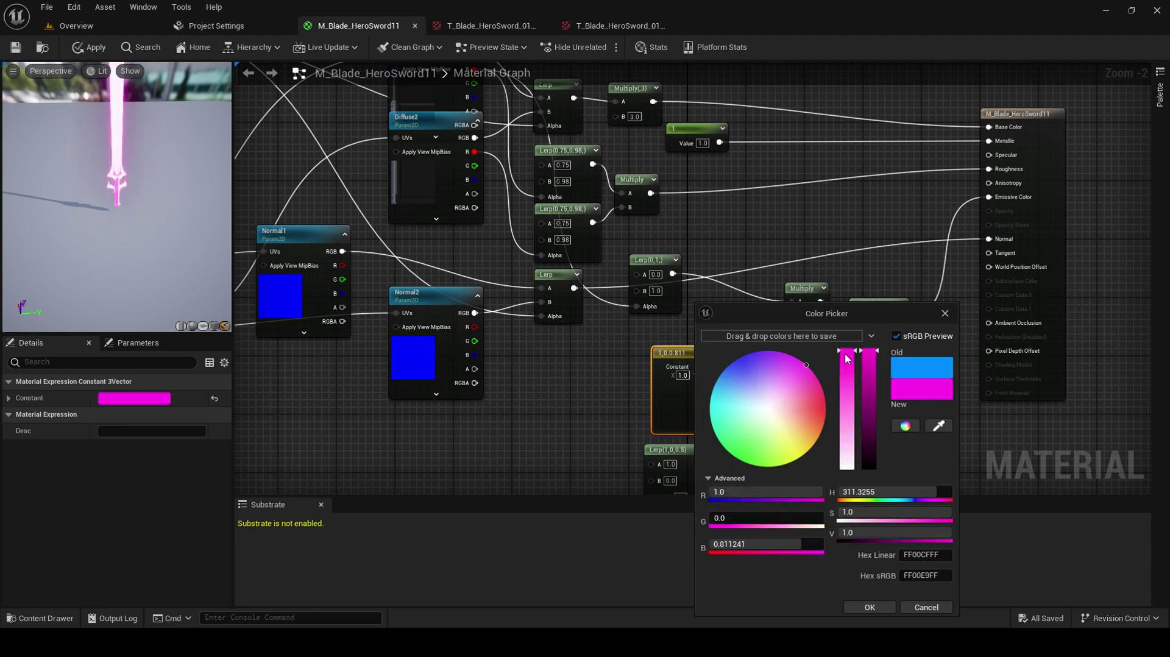
{"action": "left_click", "coordinate": [826, 407]}
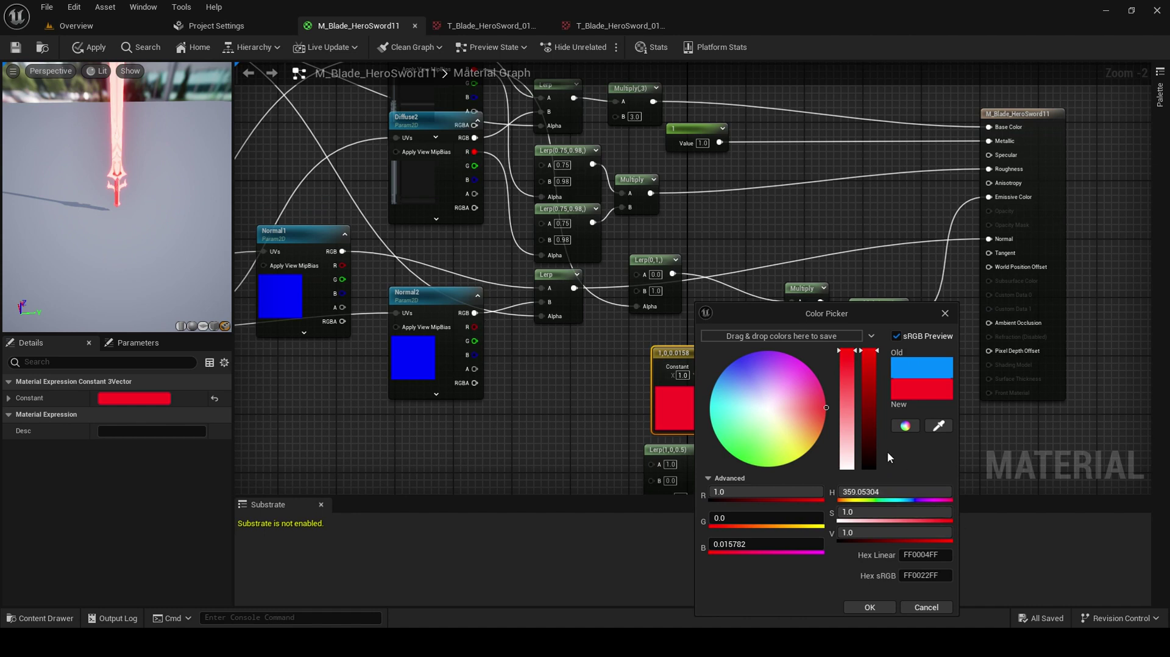
{"action": "key", "text": "Return"}
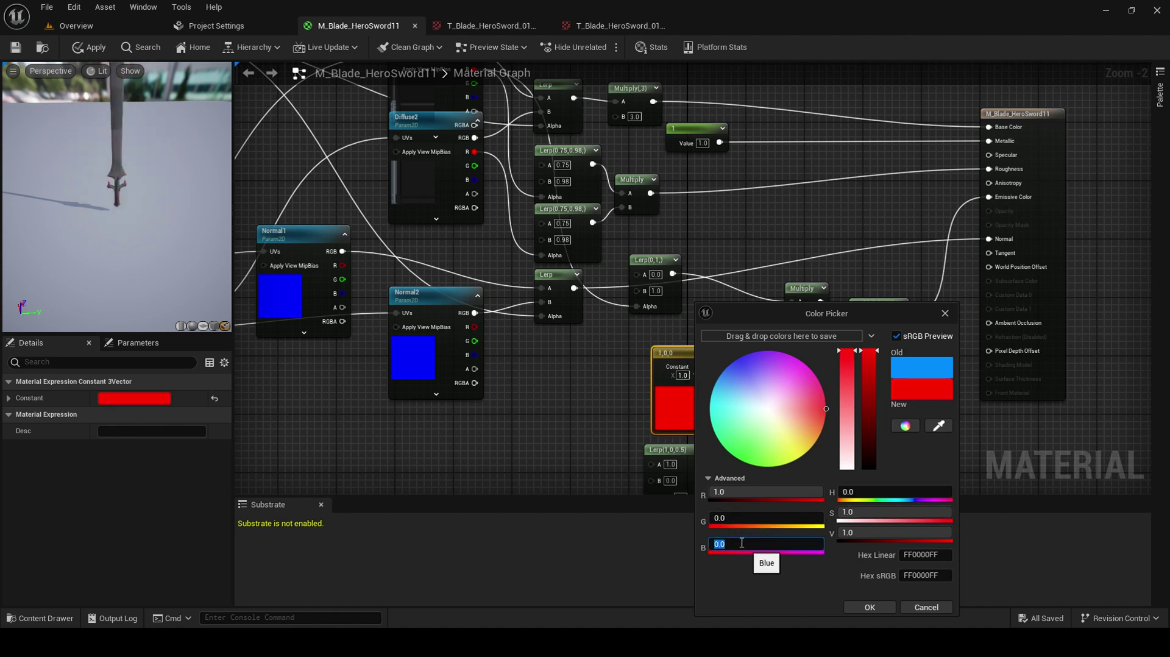
{"action": "scroll", "coordinate": [171, 183], "scroll_direction": "down", "scroll_amount": 8}
{"action": "left_click_drag", "start_coordinate": [157, 180], "coordinate": [214, 198]}
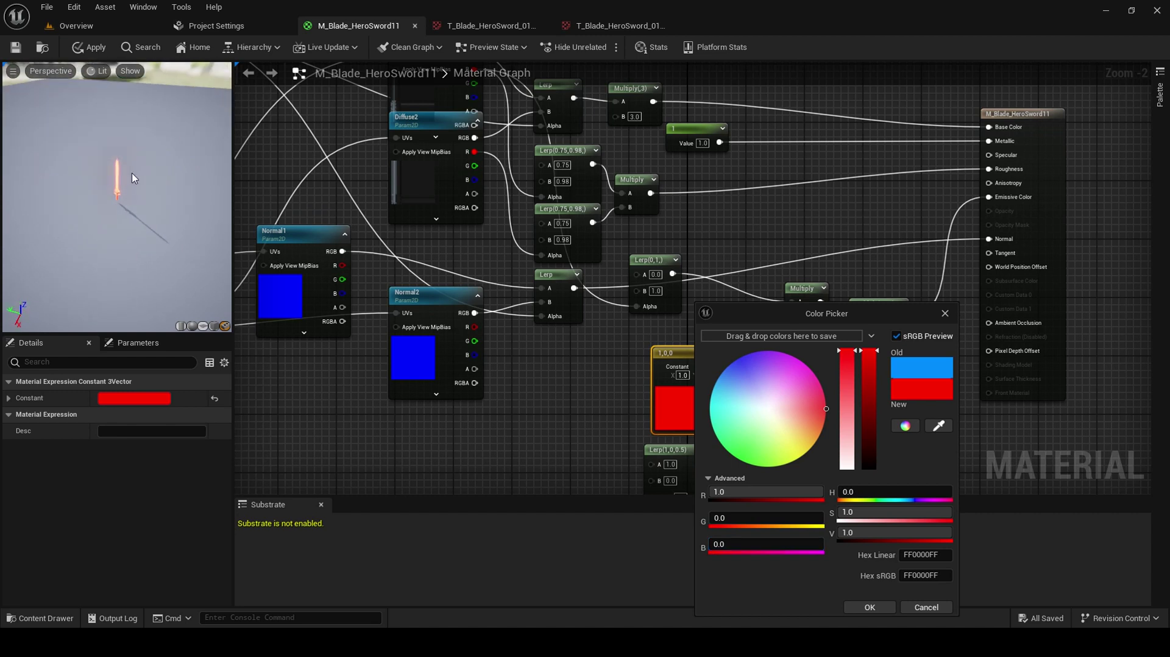
{"action": "scroll", "coordinate": [134, 178], "scroll_direction": "up", "scroll_amount": 8}
{"action": "scroll", "coordinate": [132, 174], "scroll_direction": "down", "scroll_amount": 8}
{"action": "left_click_drag", "start_coordinate": [132, 174], "coordinate": [120, 206]}
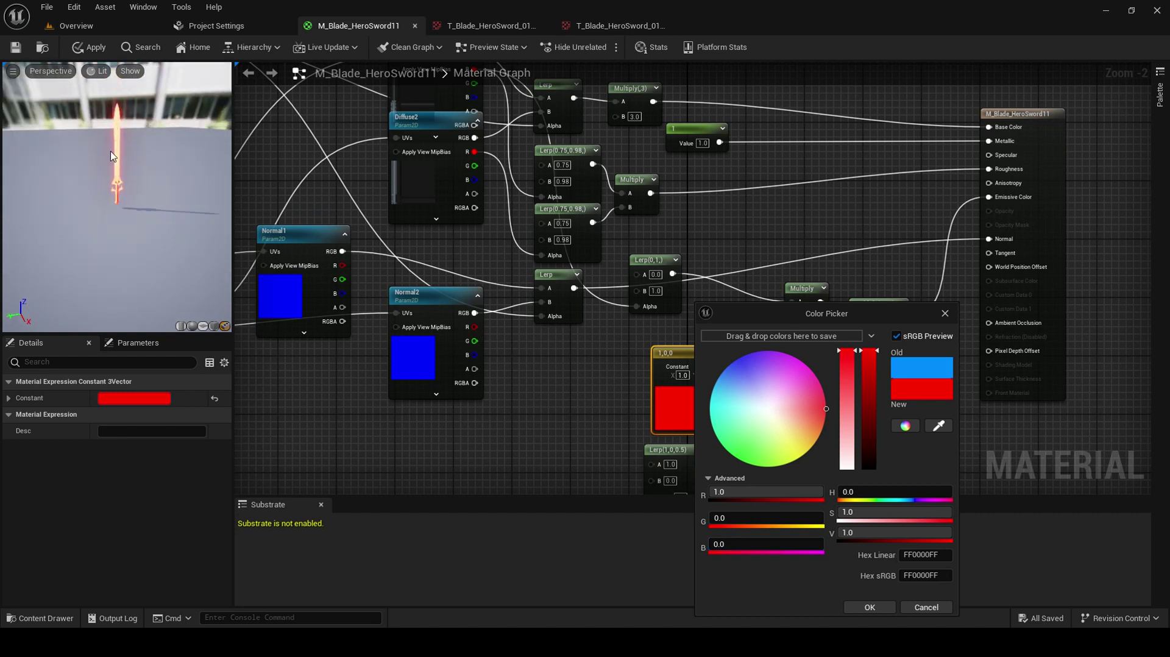
{"action": "left_click_drag", "start_coordinate": [110, 156], "coordinate": [112, 154]}
{"action": "scroll", "coordinate": [129, 152], "scroll_direction": "down", "scroll_amount": 3}
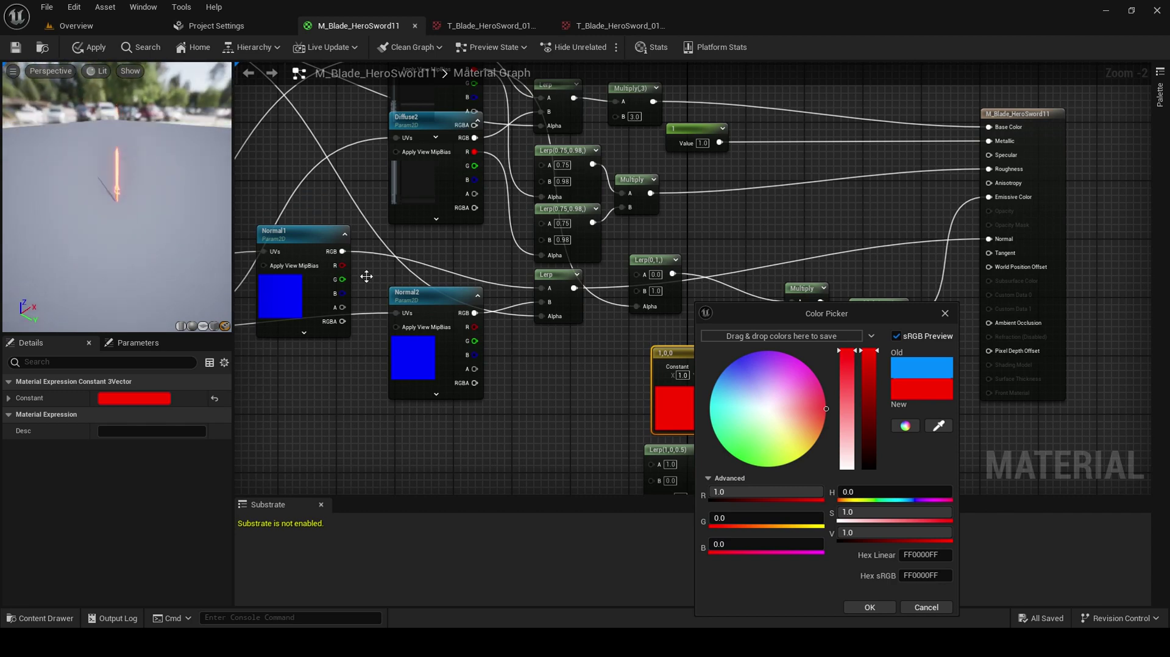
{"action": "left_click", "coordinate": [871, 606]}
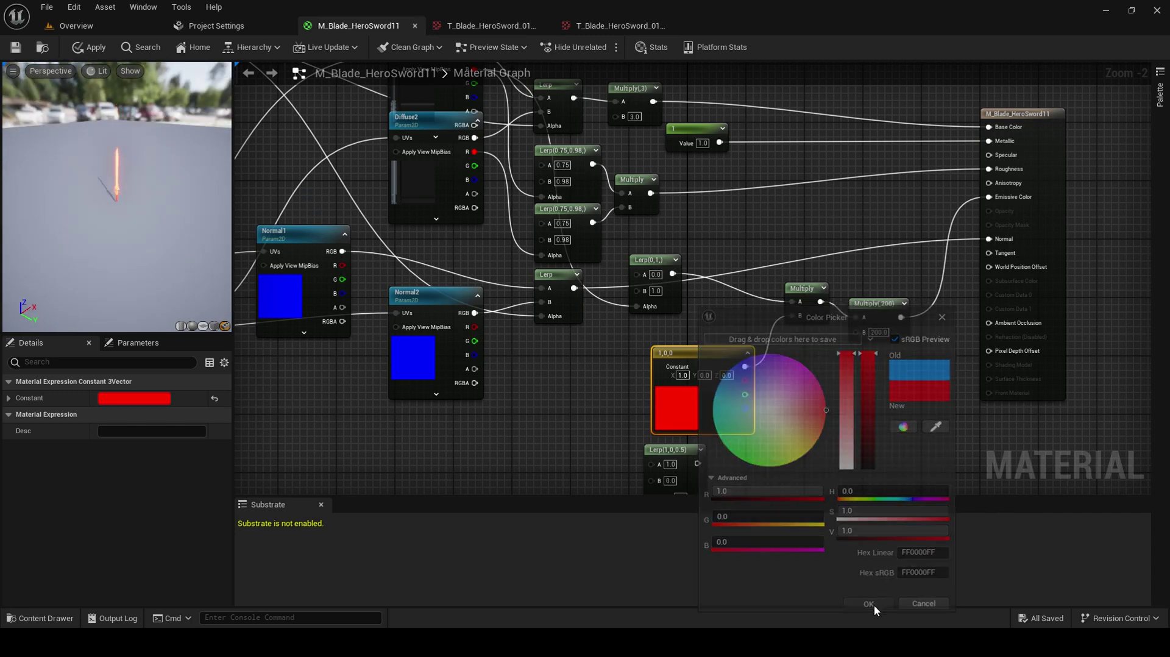
- Locate the sword material's folder among the project assets and start migrating SK_Blade_HeroSword11 with all its listed dependencies
{"action": "right_click", "coordinate": [687, 403]}
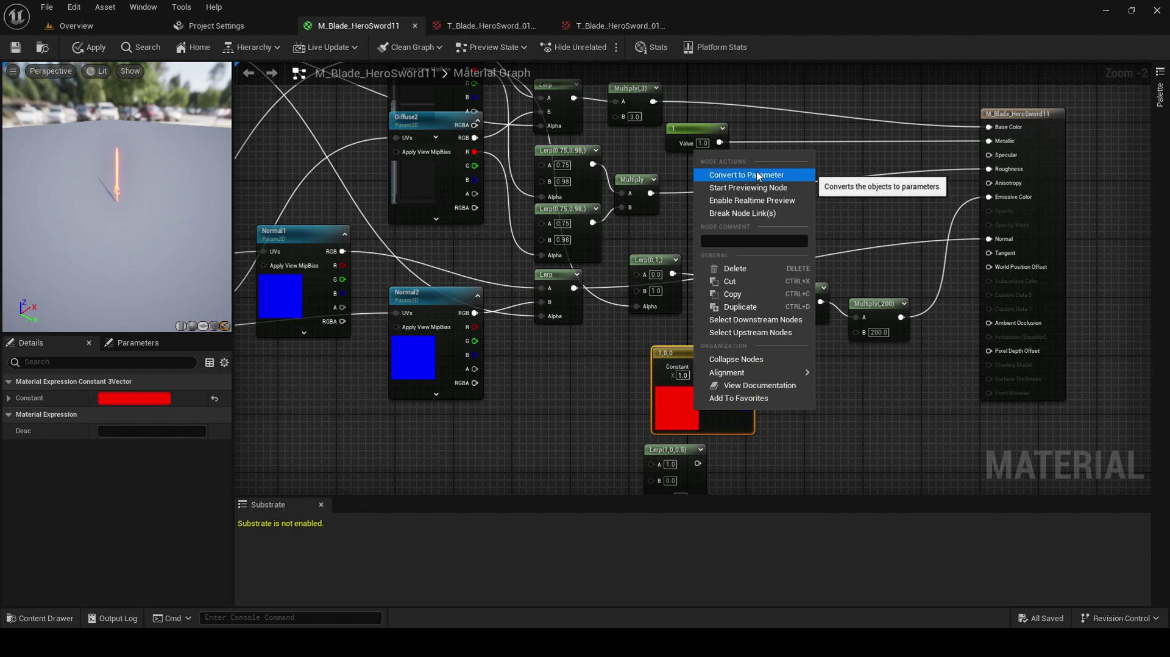
{"action": "left_click", "coordinate": [33, 47]}
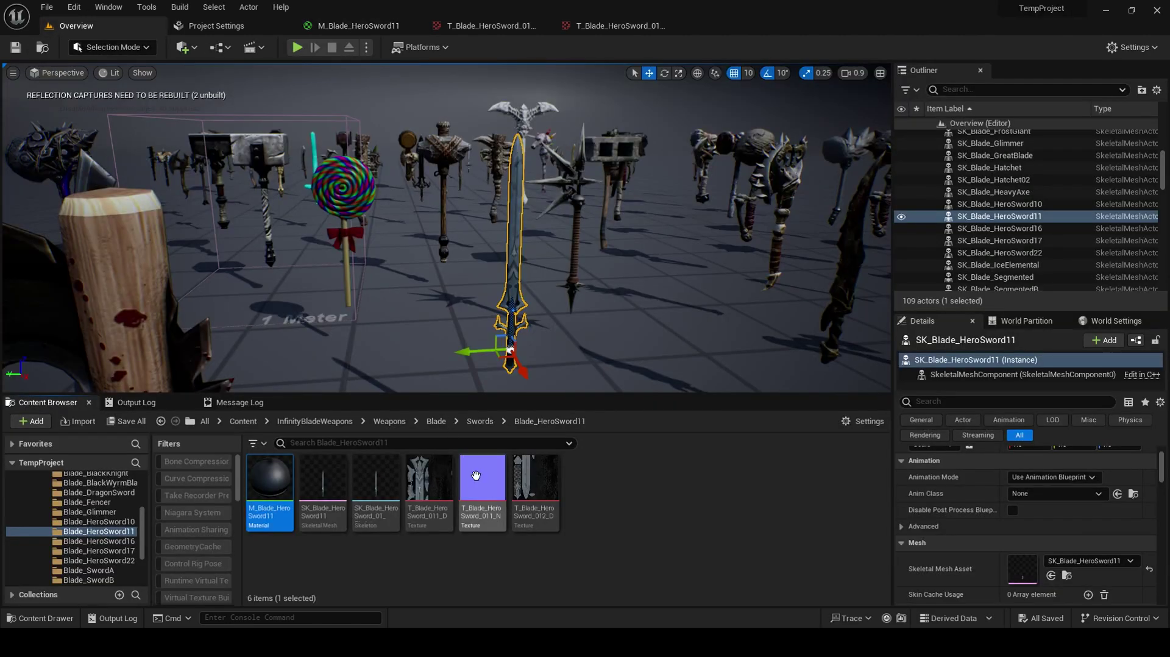
{"action": "left_click", "coordinate": [361, 549]}
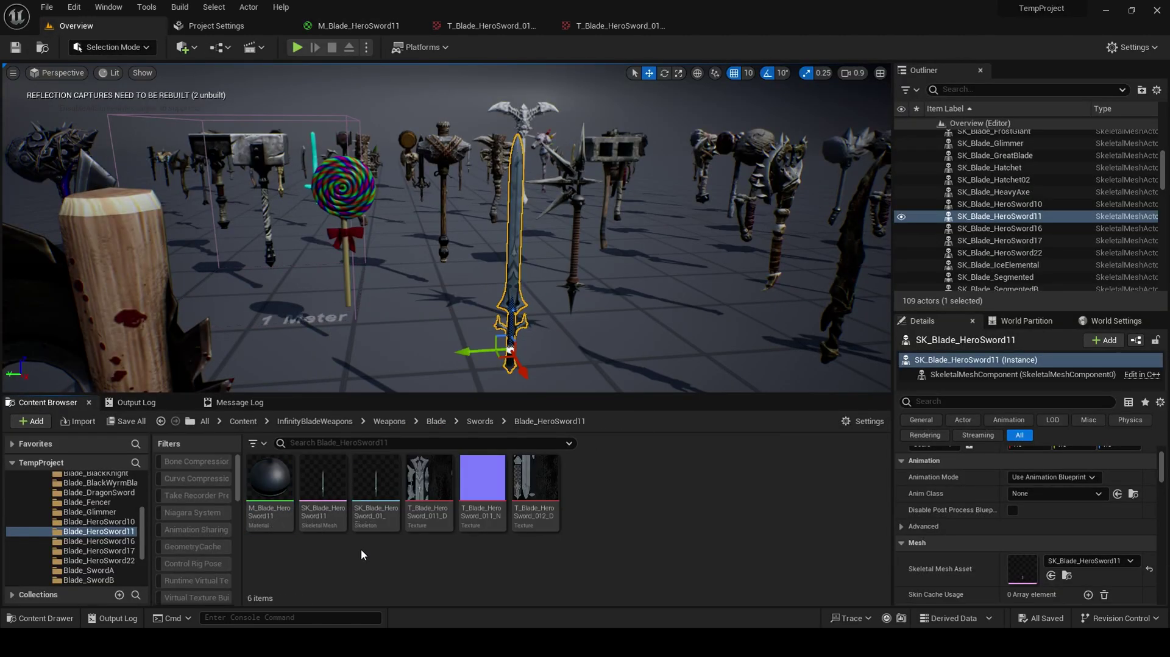
{"action": "right_click", "coordinate": [323, 484]}
{"action": "mouse_move", "coordinate": [434, 161]}
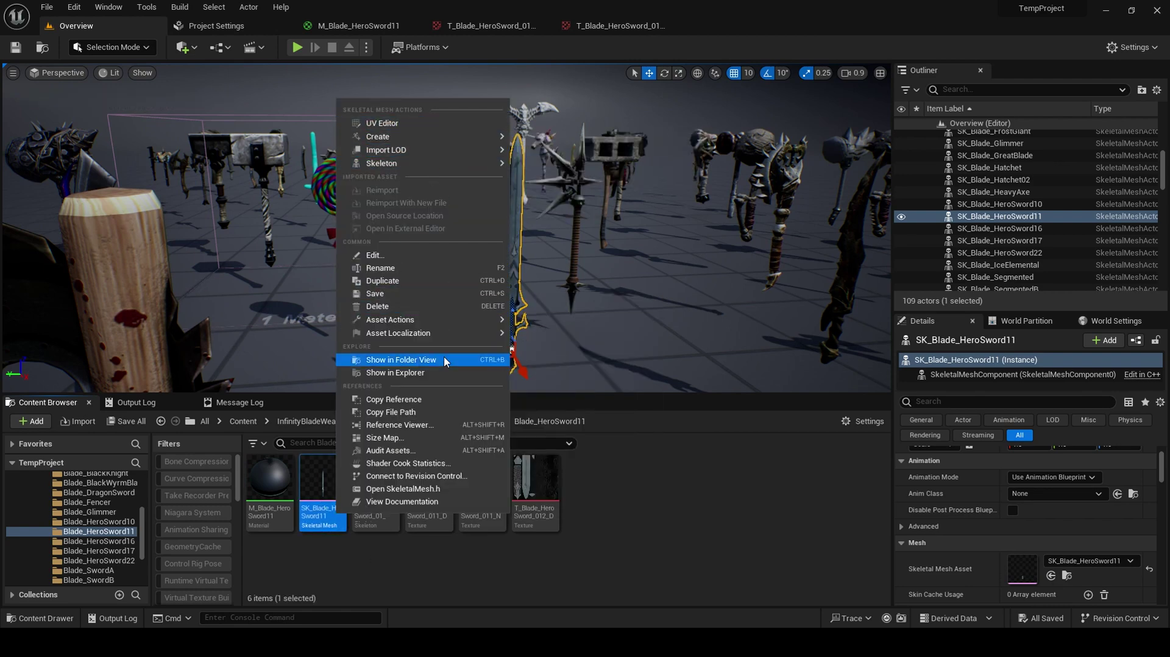
{"action": "mouse_move", "coordinate": [465, 321]}
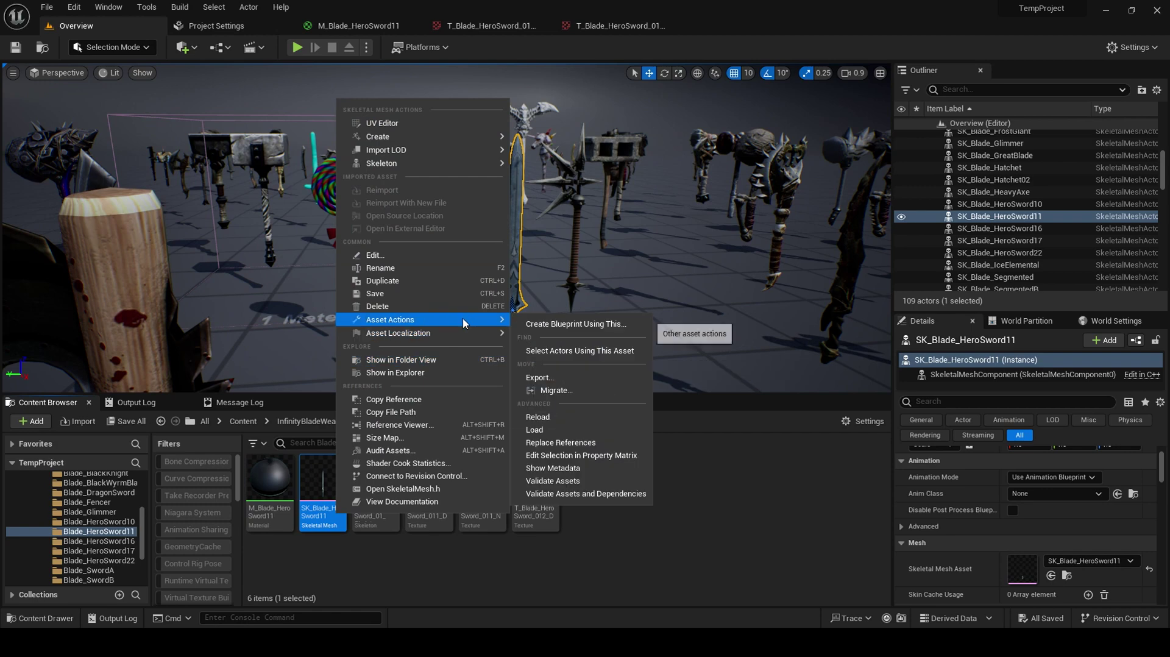
{"action": "left_click", "coordinate": [620, 390]}
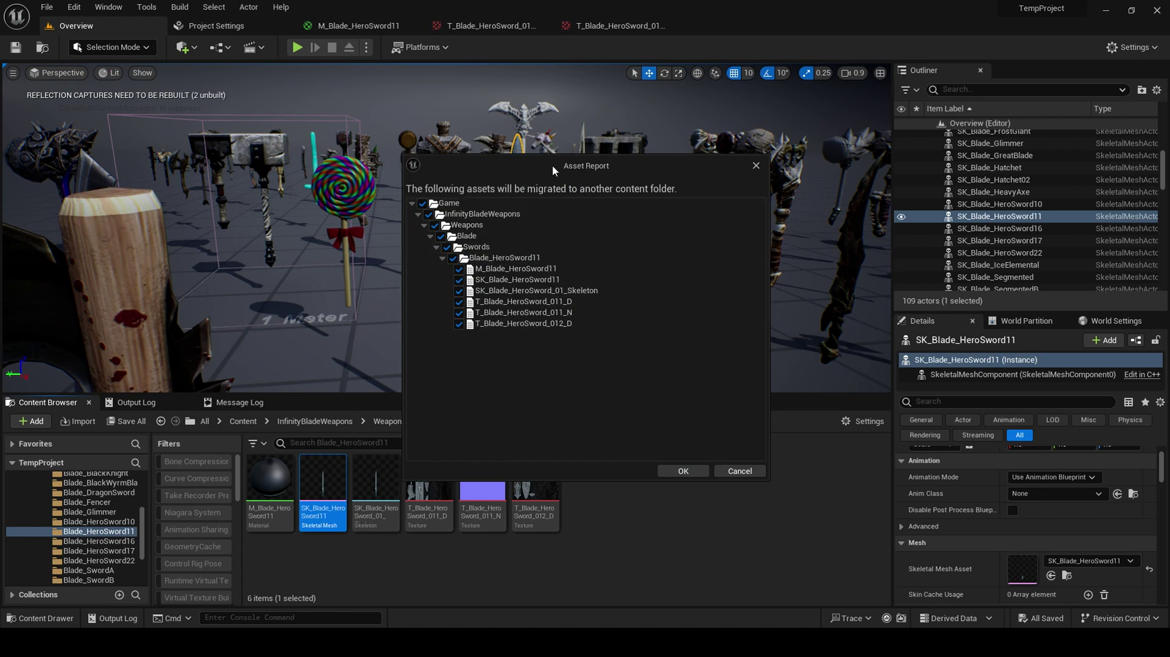
{"action": "left_click_drag", "start_coordinate": [552, 166], "coordinate": [611, 235]}
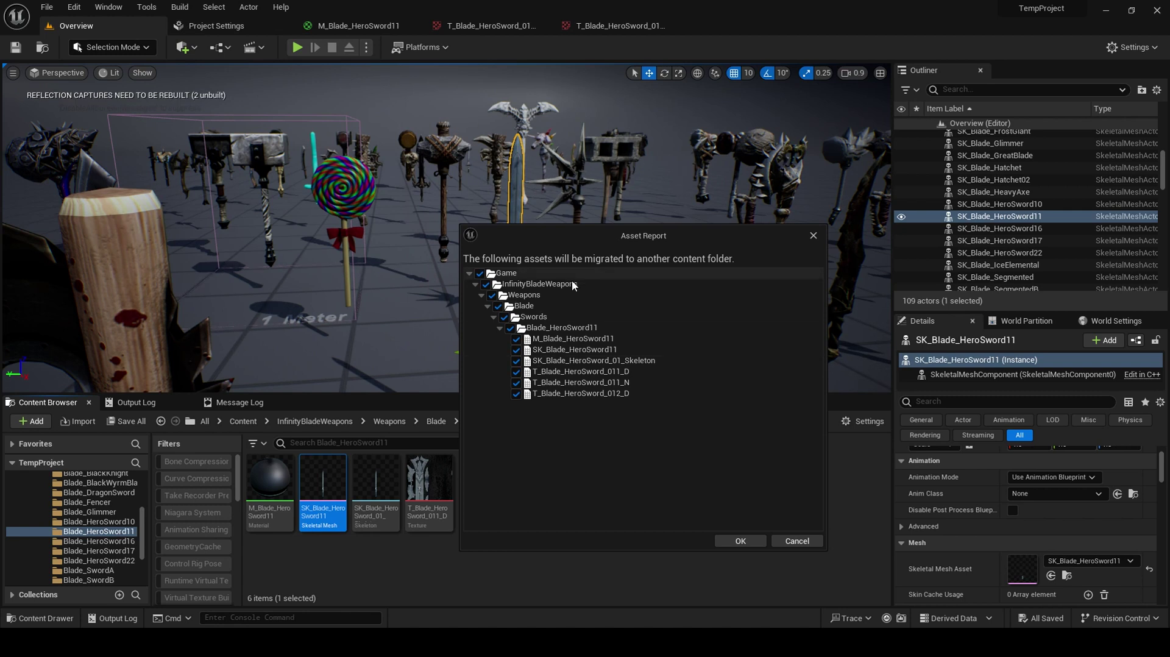
{"action": "left_click", "coordinate": [755, 540]}
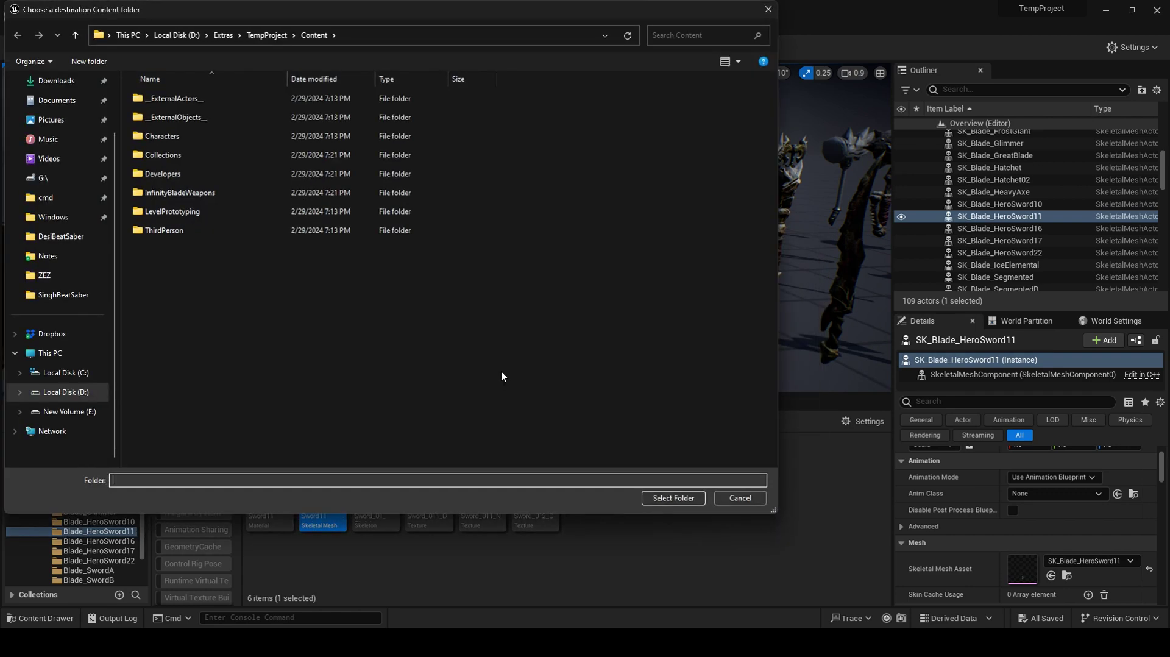
- Choose the Content folder of the SinghBeatSaber project in D:\Extras as the migration destination
{"action": "left_click", "coordinate": [226, 35]}
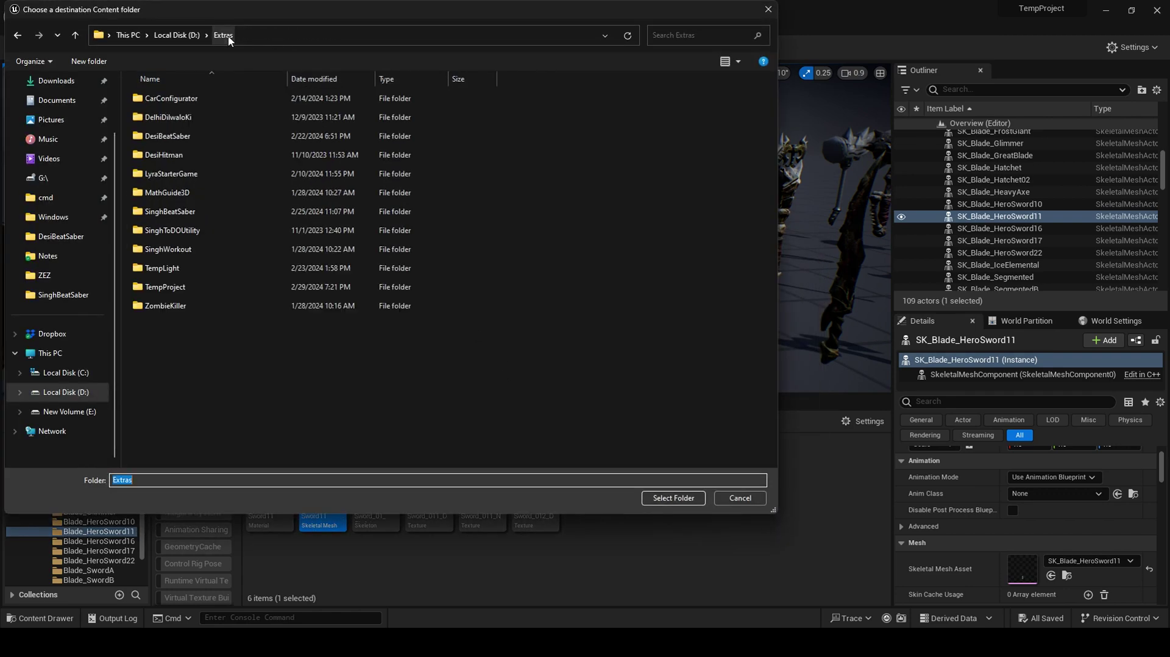
{"action": "double_click", "coordinate": [194, 213]}
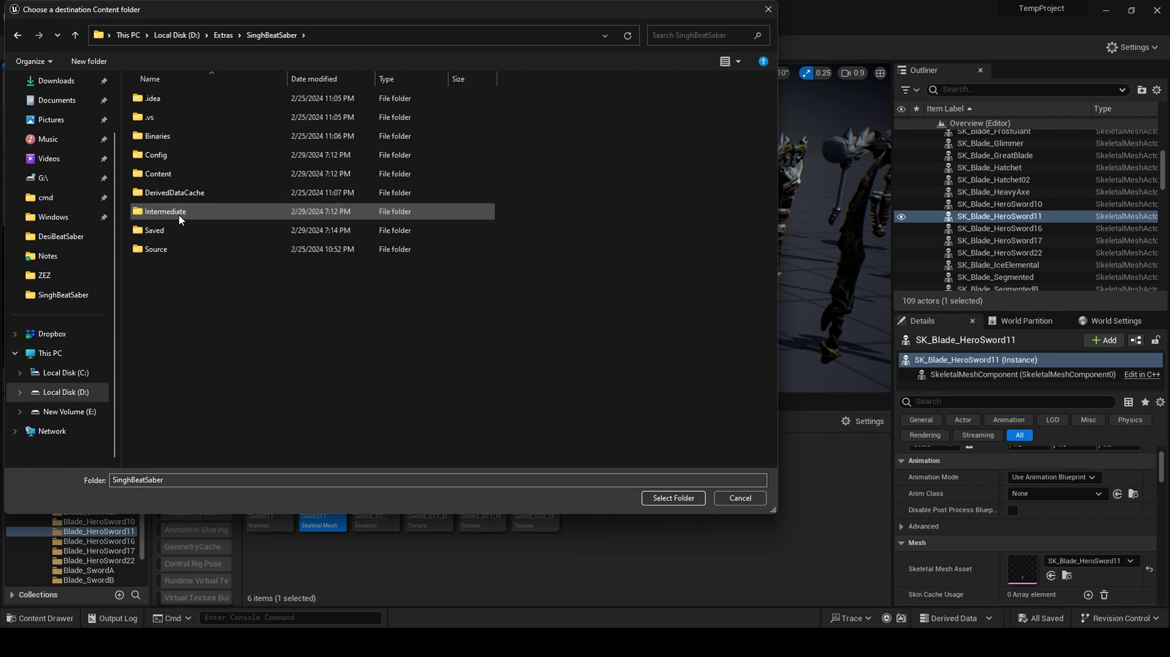
{"action": "double_click", "coordinate": [217, 174]}
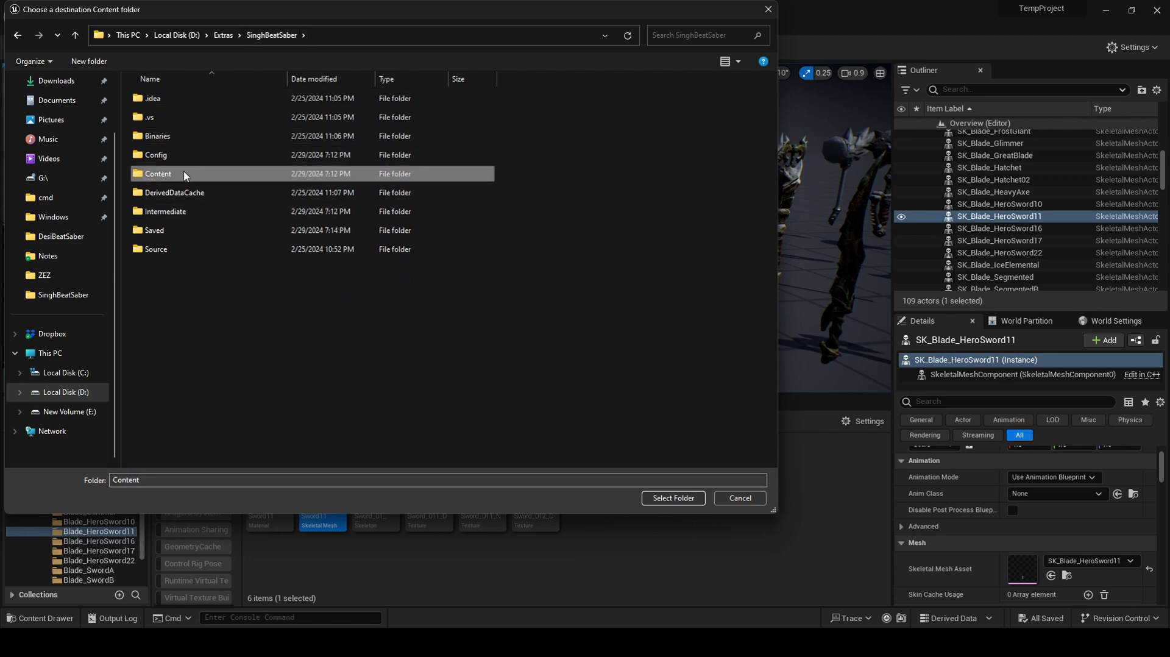
{"action": "left_click", "coordinate": [673, 499]}
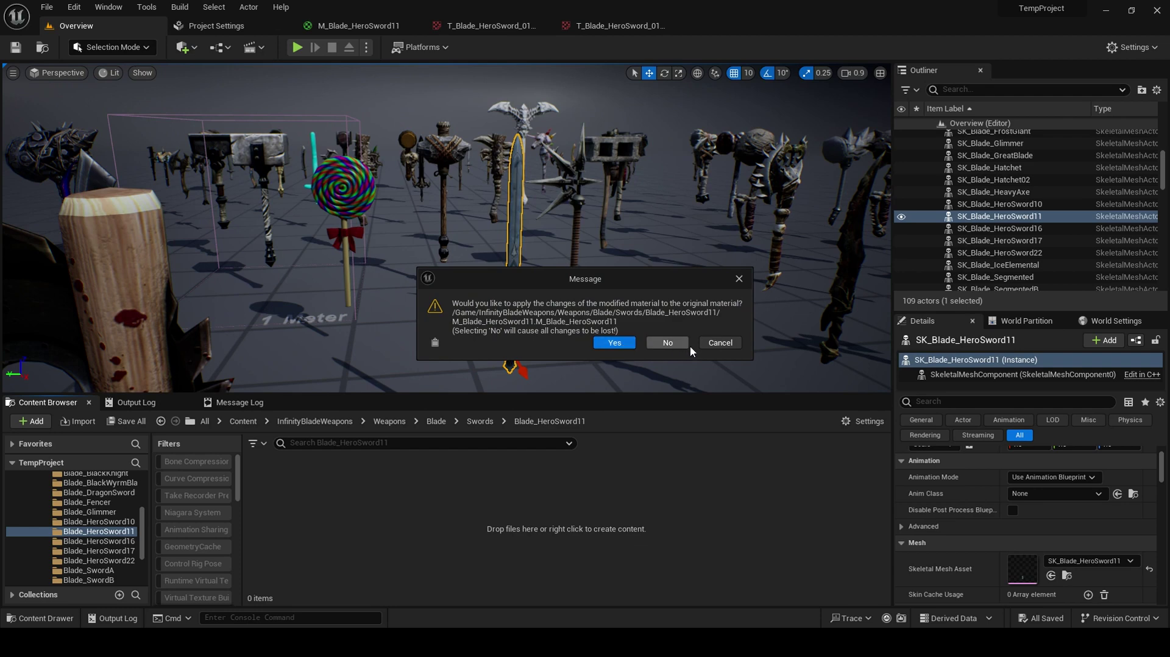
- Cancel closing the modified material and copy its emissive Lerp, red Constant3Vector and two Multiply nodes
{"action": "left_click", "coordinate": [720, 342]}
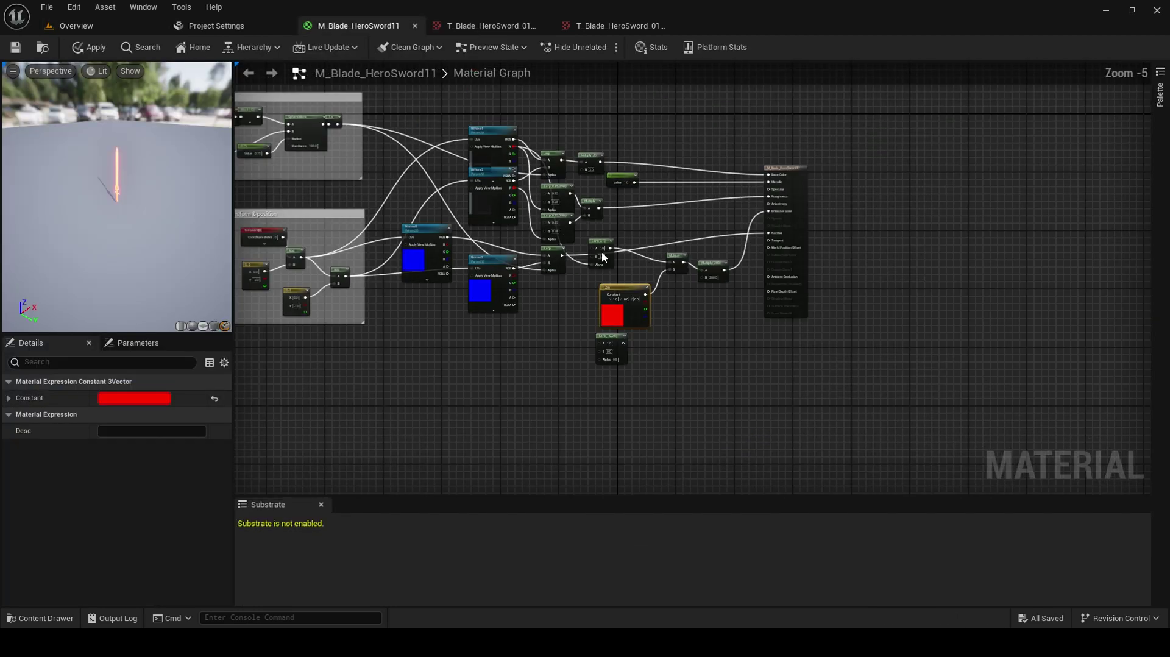
{"action": "left_click", "coordinate": [705, 344]}
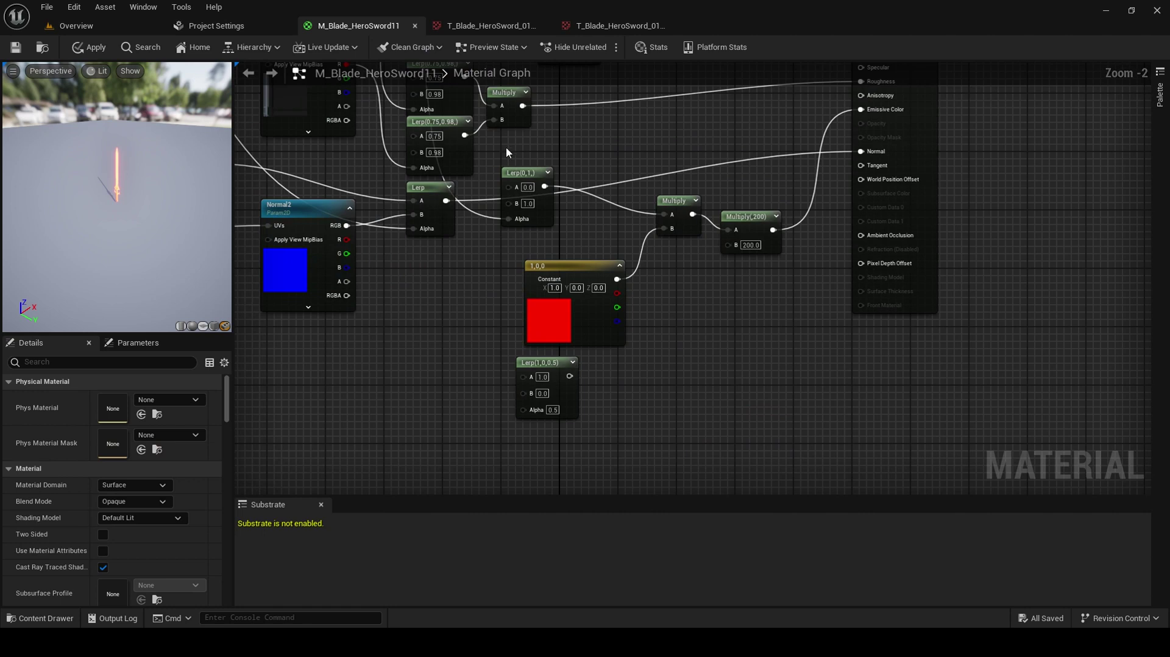
{"action": "left_click_drag", "start_coordinate": [506, 152], "coordinate": [776, 285]}
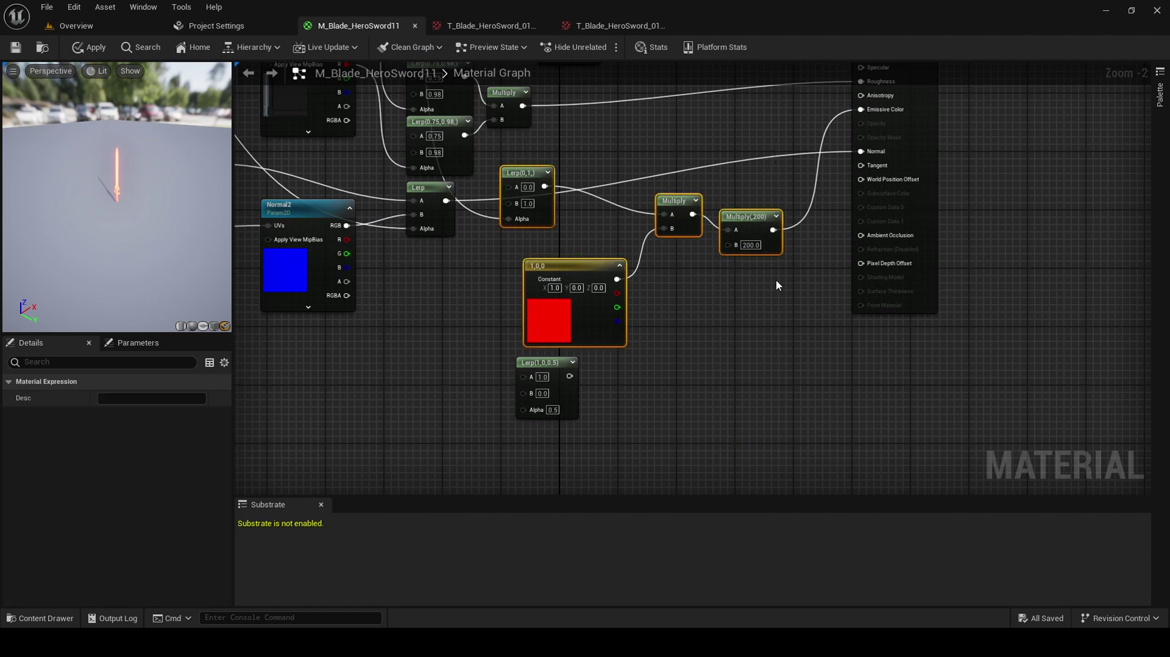
- Switch to the SinghBeatSaber project and open the migrated M_Blade_HeroSword11 material from InfinityBladeWeapons/Weapons/Blade/Swords/Blade_HeroSword11
{"action": "left_click", "coordinate": [1105, 18]}
{"action": "double_click", "coordinate": [323, 487]}
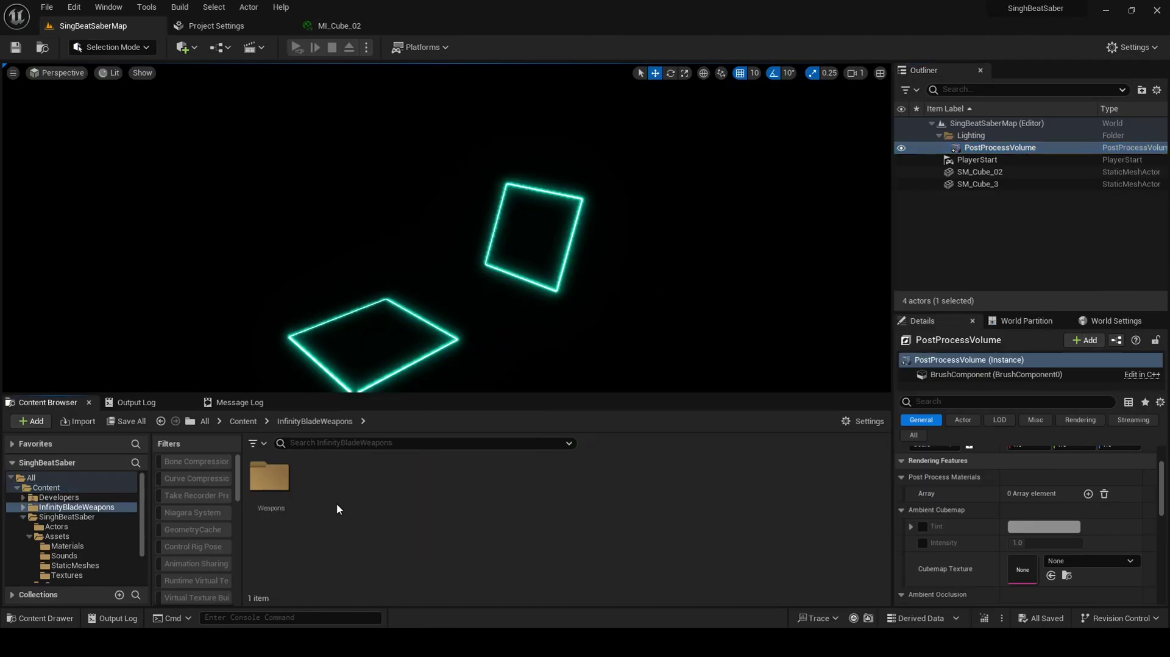
{"action": "double_click", "coordinate": [269, 506]}
{"action": "double_click", "coordinate": [268, 517]}
{"action": "double_click", "coordinate": [268, 515]}
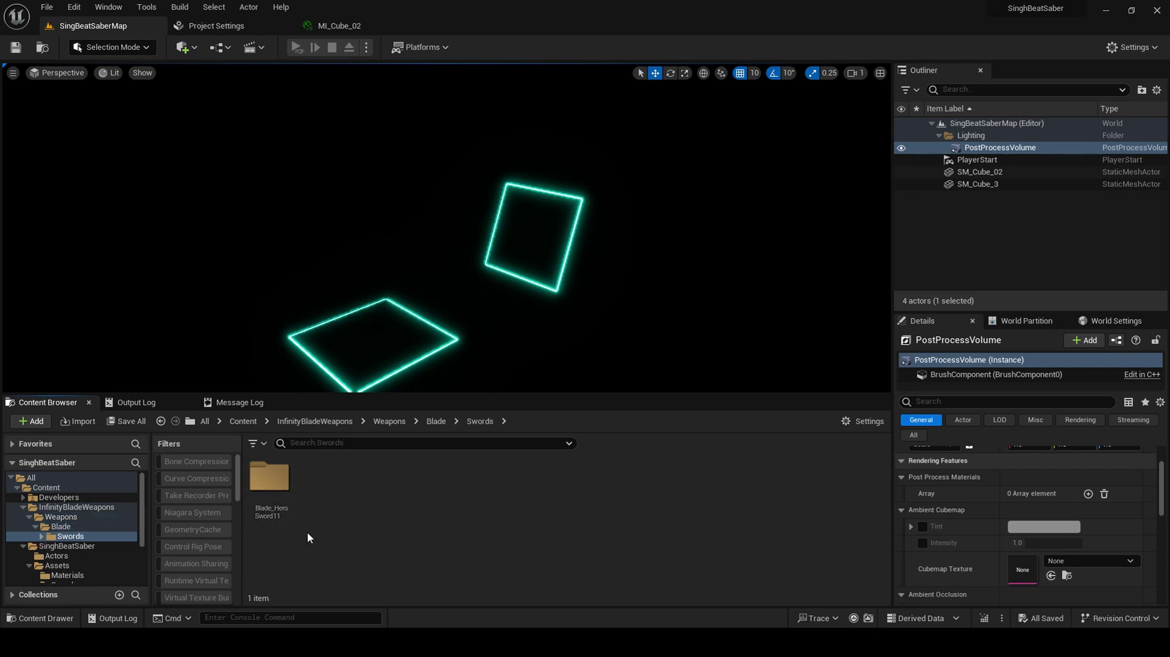
{"action": "double_click", "coordinate": [266, 512]}
{"action": "left_click", "coordinate": [264, 513]}
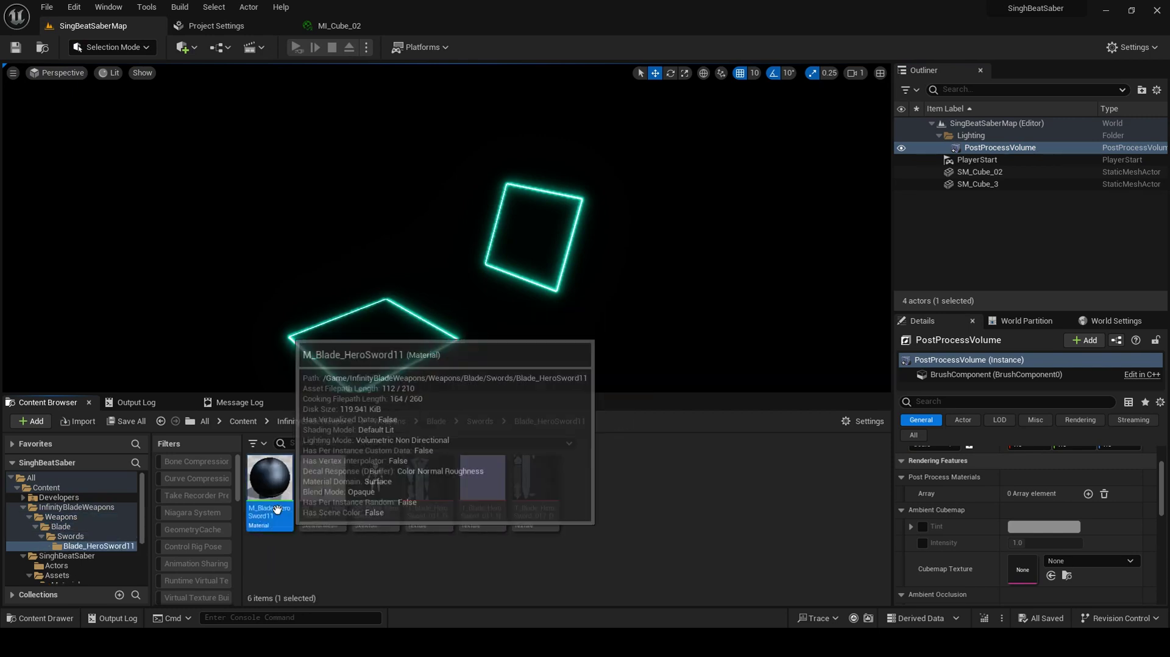
- Move the main material node farther from the other nodes and paste the copied emissive nodes into the free space below
{"action": "left_click_drag", "start_coordinate": [440, 198], "coordinate": [464, 34]}
{"action": "right_click_drag", "start_coordinate": [475, 236], "coordinate": [519, 275]}
{"action": "left_click_drag", "start_coordinate": [670, 136], "coordinate": [905, 144]}
{"action": "left_click", "coordinate": [642, 345]}
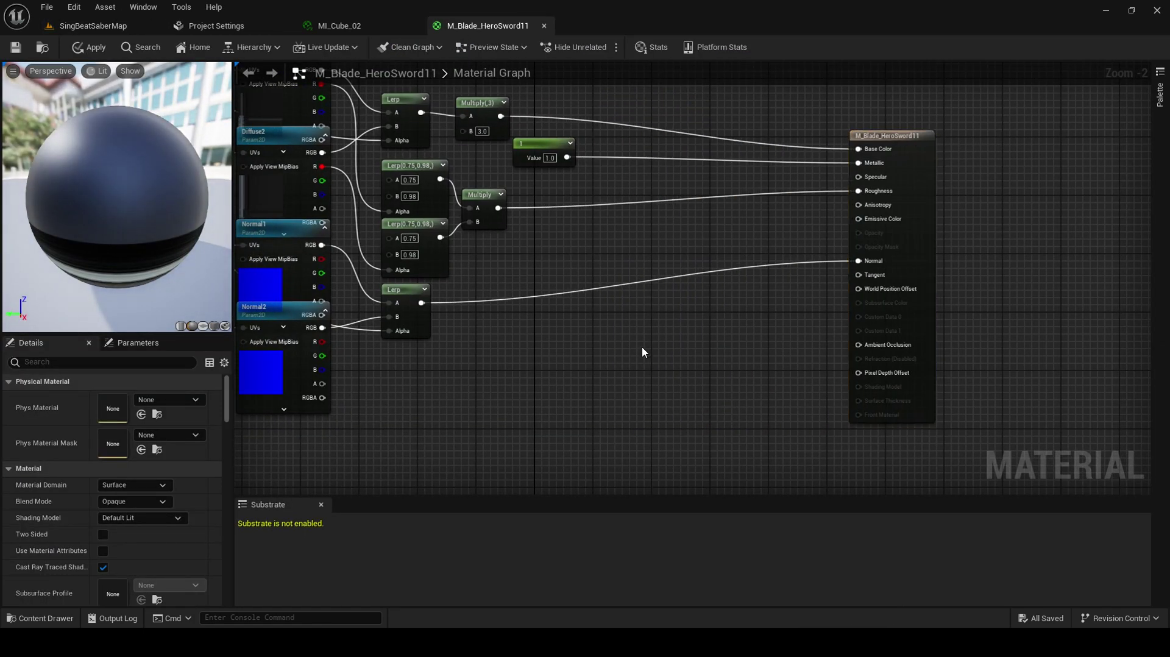
{"action": "key", "text": "ctrl+v"}
{"action": "right_click_drag", "start_coordinate": [484, 326], "coordinate": [559, 378]}
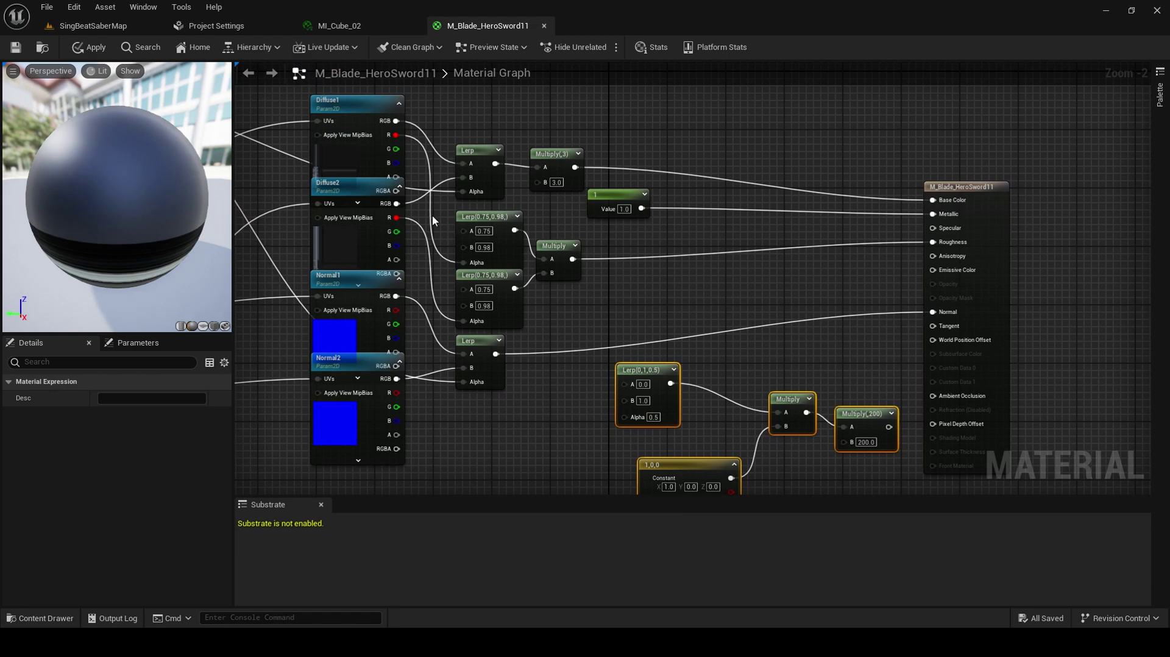
- Check the emissive Lerp's Alpha connection in the source project and close that editor without applying the material changes
{"action": "key", "text": "alt+Tab"}
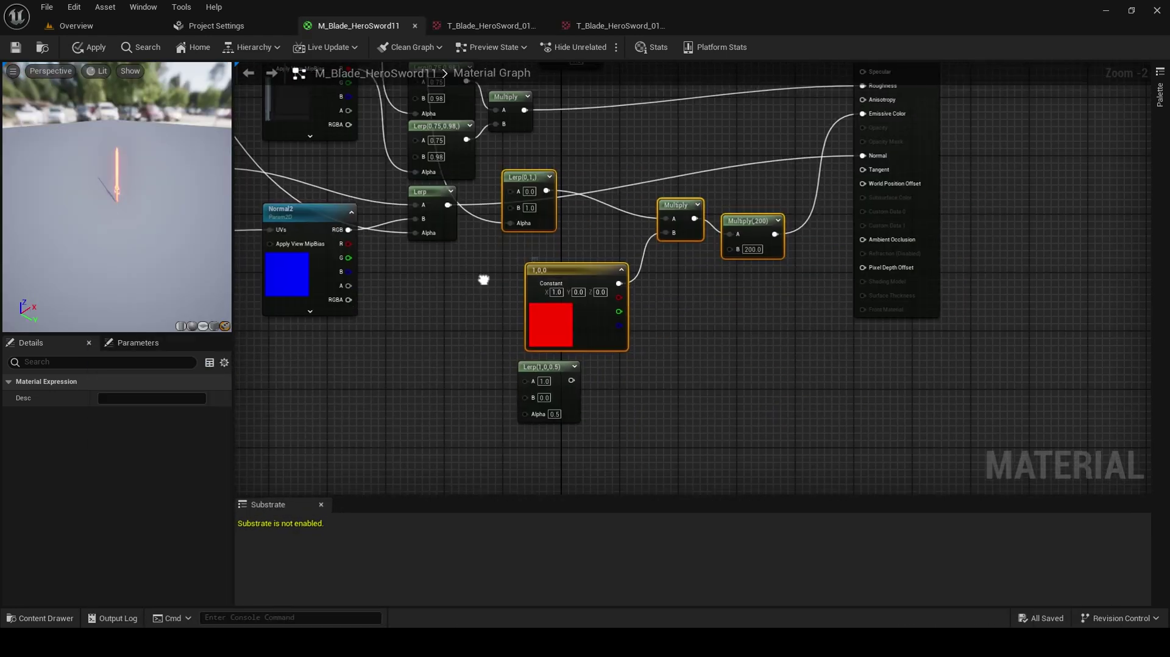
{"action": "right_click_drag", "start_coordinate": [483, 274], "coordinate": [577, 466]}
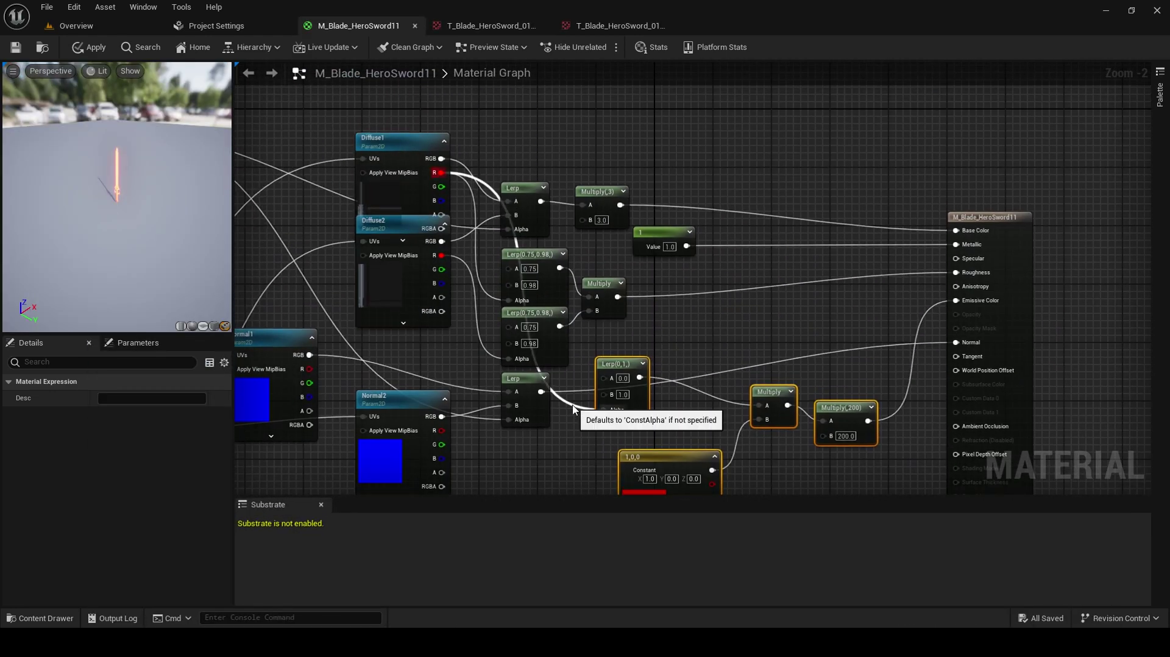
{"action": "left_click", "coordinate": [1159, 12]}
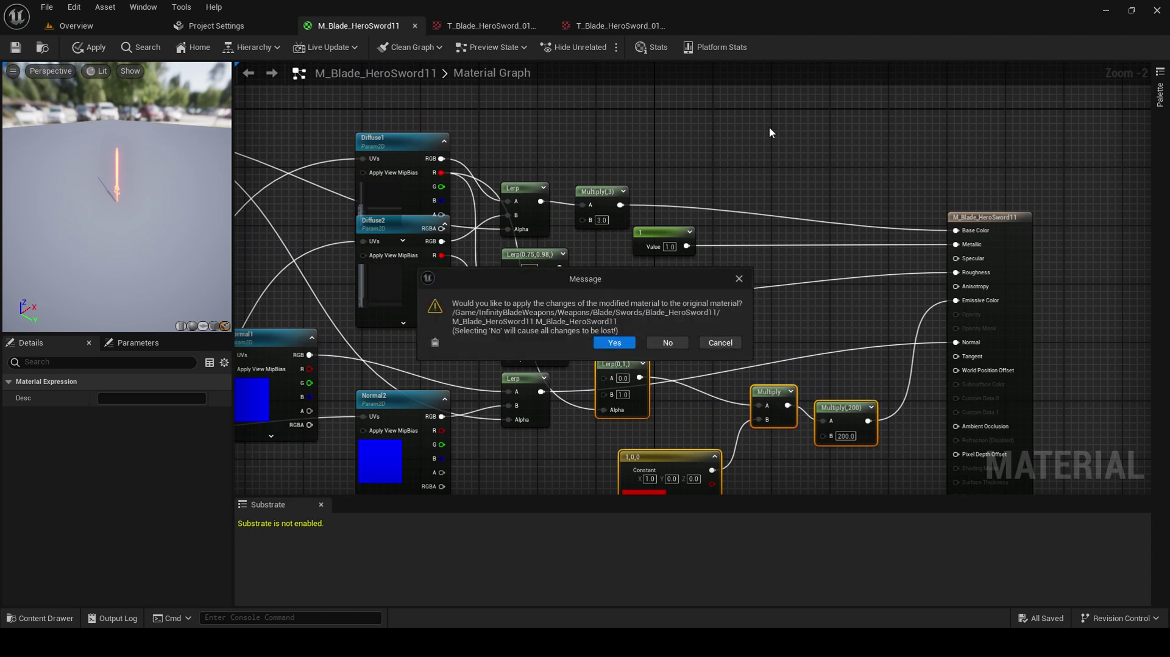
{"action": "left_click", "coordinate": [655, 344]}
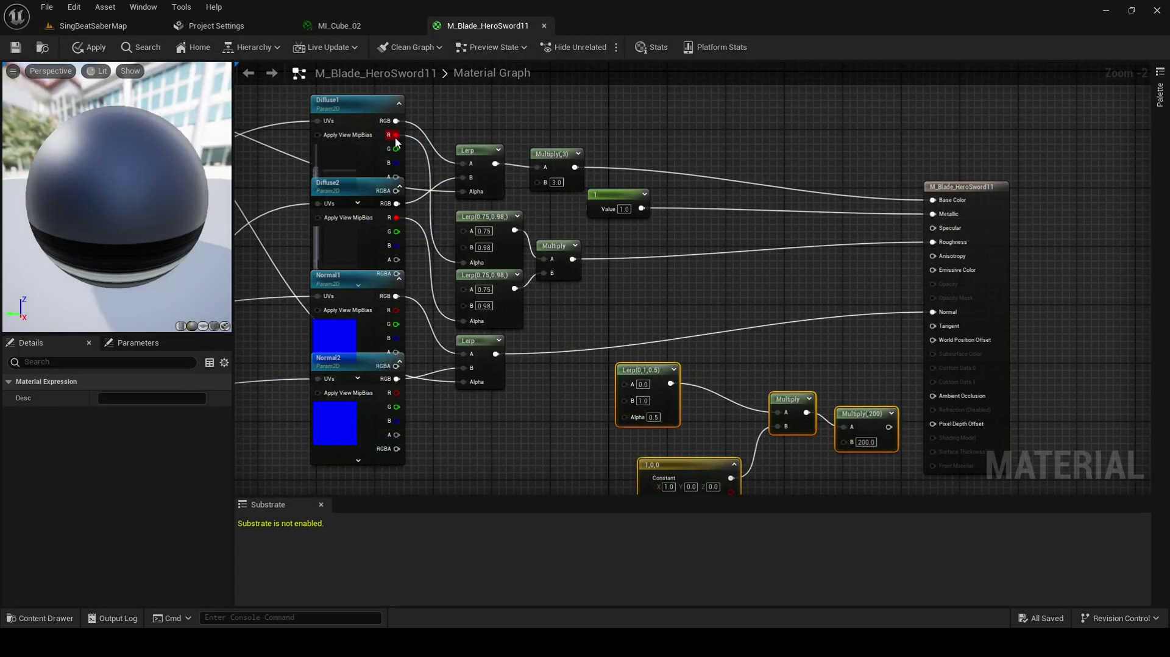
- Connect the red channel of Diffuse1 to the A input of the pasted Lerp node
{"action": "left_click_drag", "start_coordinate": [396, 137], "coordinate": [623, 385]}
{"action": "right_click_drag", "start_coordinate": [711, 437], "coordinate": [699, 329]}
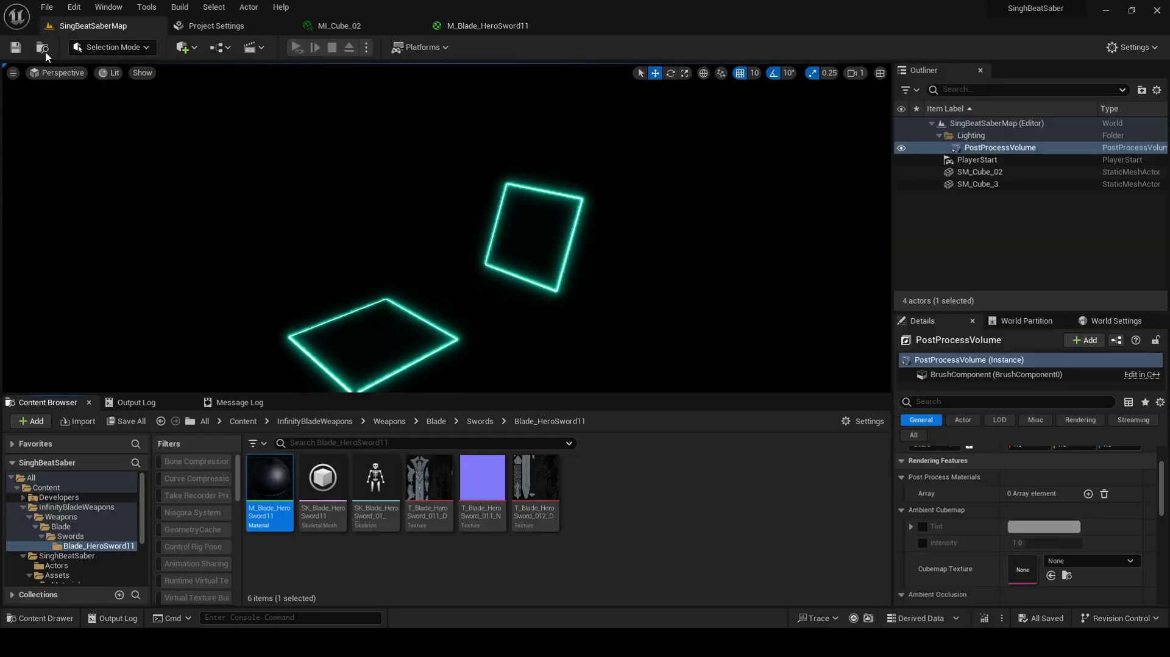
- Use the sword's skeletal mesh as the preview object for M_Blade_HeroSword11
{"action": "left_click", "coordinate": [73, 26]}
{"action": "left_click", "coordinate": [487, 26]}
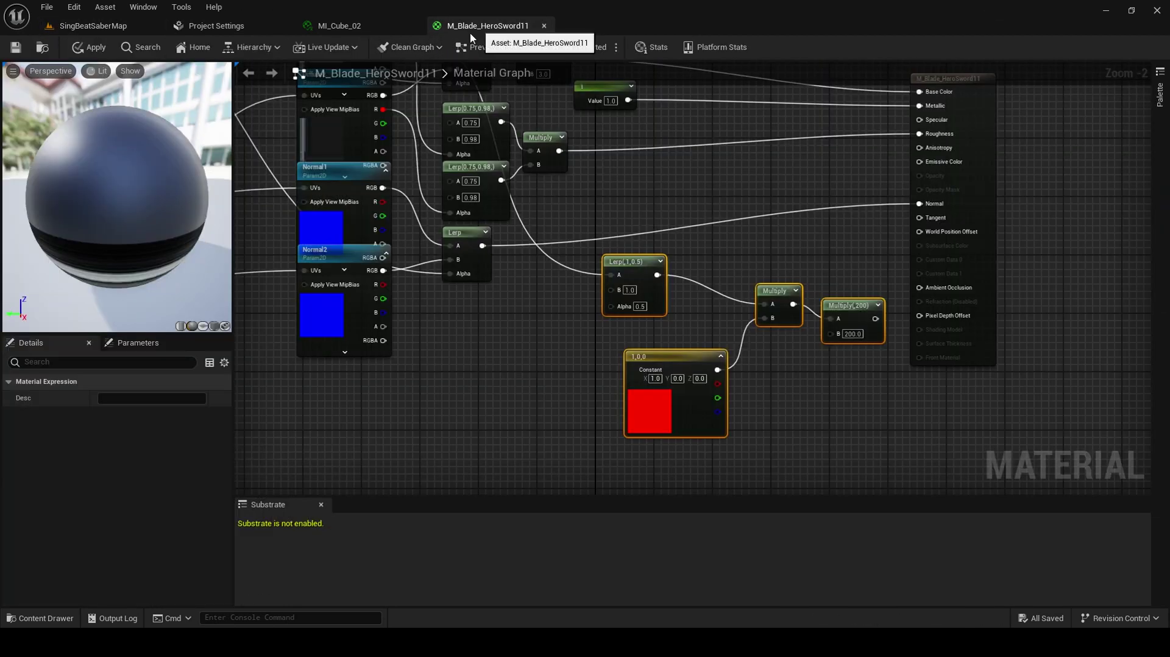
{"action": "left_click", "coordinate": [224, 327]}
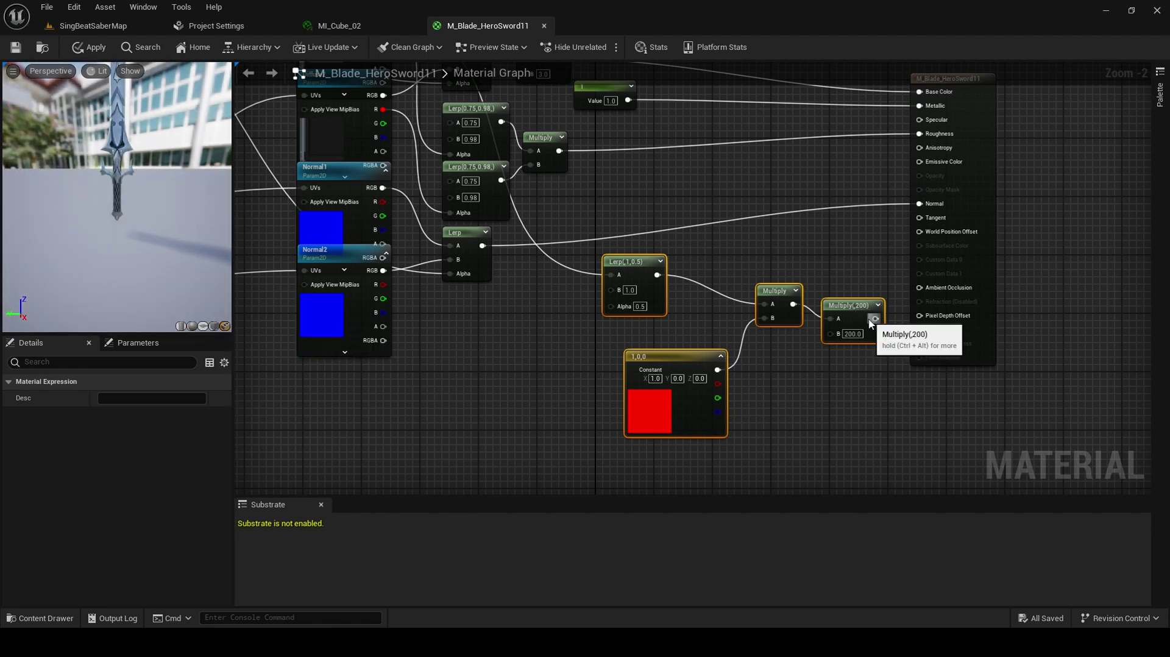
- Connect the Multiply node with B value 200 to Emissive Color and inspect the glow on the preview sword
{"action": "left_click_drag", "start_coordinate": [876, 318], "coordinate": [939, 168]}
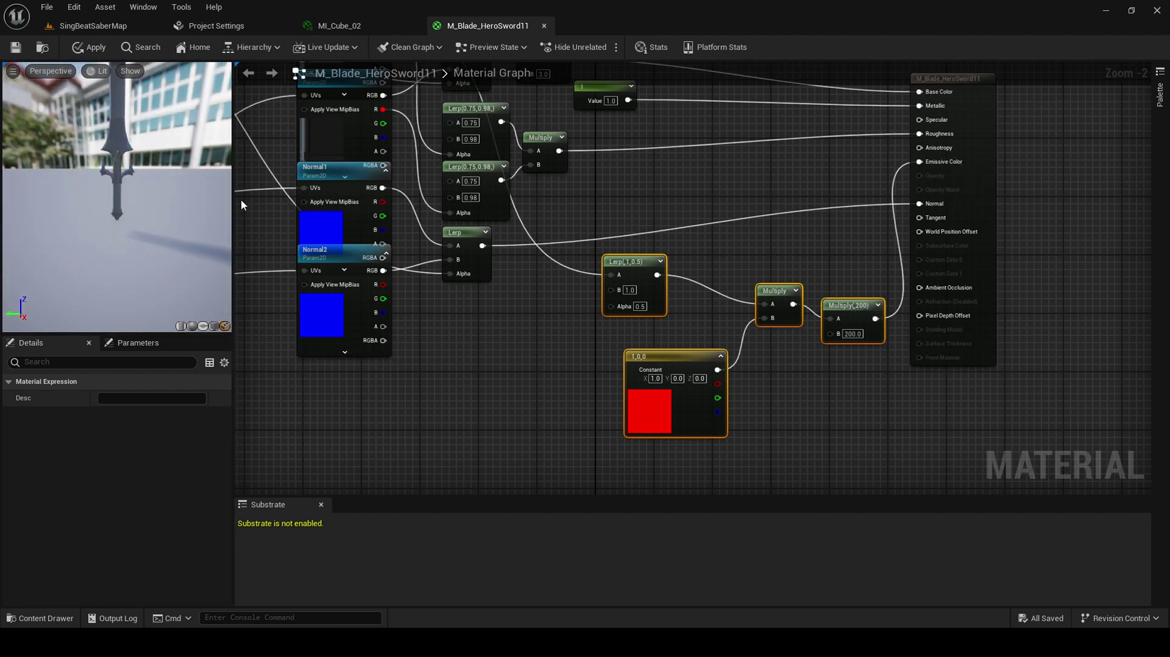
{"action": "scroll", "coordinate": [116, 156], "scroll_direction": "down", "scroll_amount": 6}
{"action": "left_click_drag", "start_coordinate": [122, 156], "coordinate": [204, 162]}
{"action": "scroll", "coordinate": [109, 162], "scroll_direction": "up", "scroll_amount": 6}
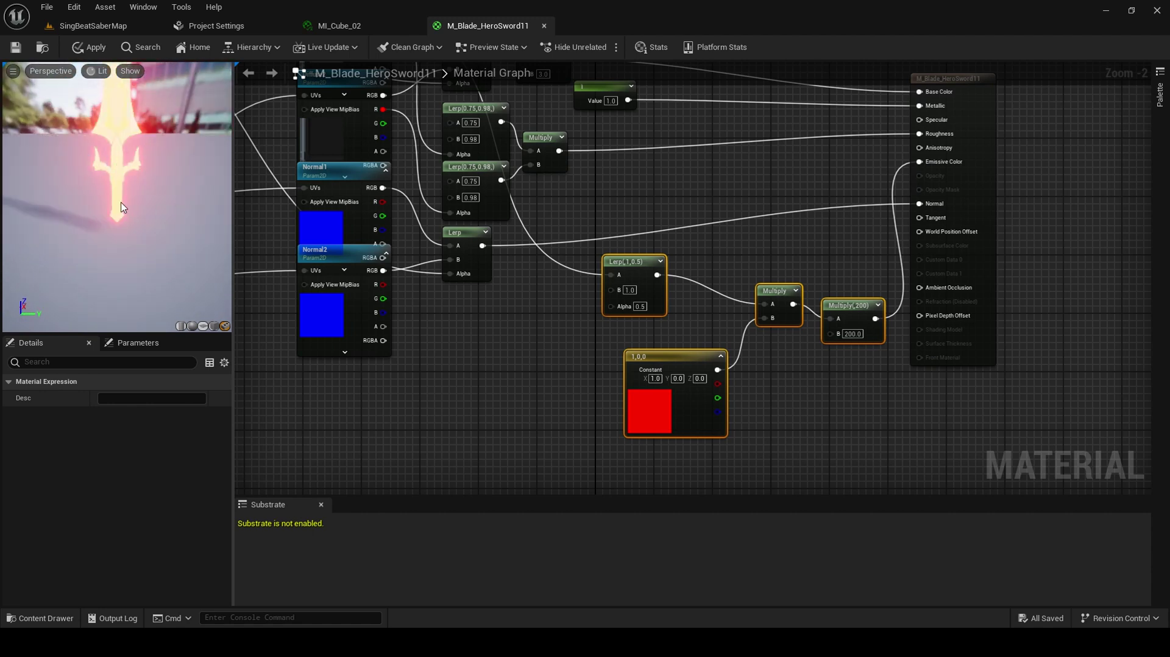
{"action": "scroll", "coordinate": [121, 203], "scroll_direction": "down", "scroll_amount": 5}
- Wire Diffuse1's red channel to the pasted Lerp's Alpha instead of its A input, and save the material
{"action": "right_click_drag", "start_coordinate": [587, 343], "coordinate": [669, 431]}
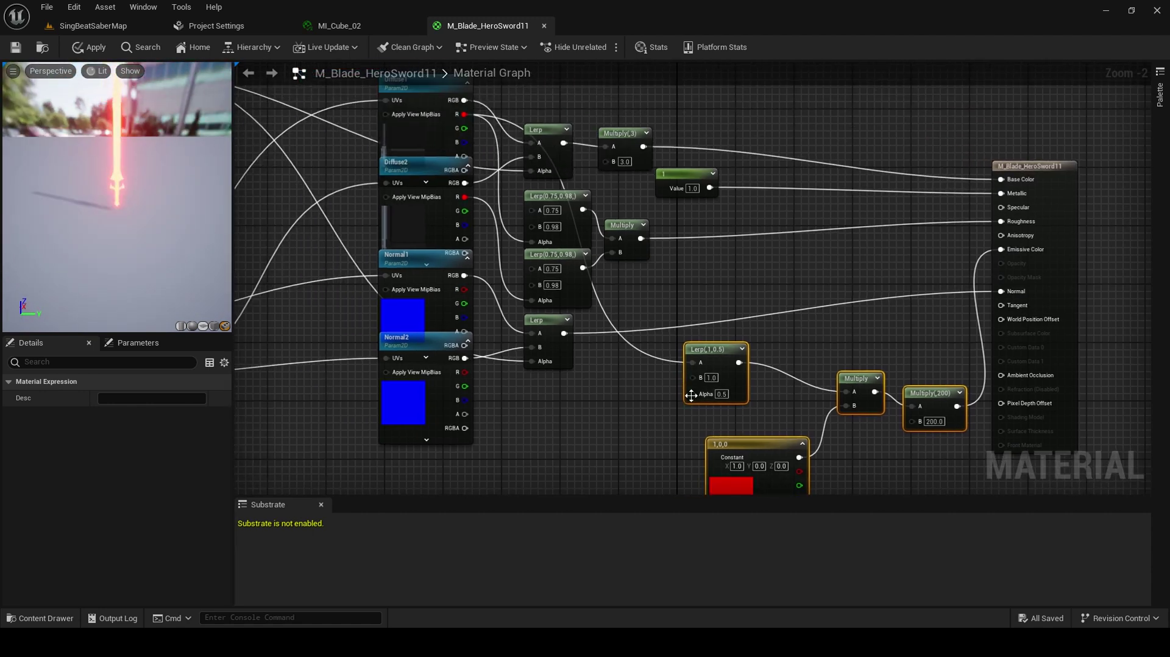
{"action": "left_click_drag", "start_coordinate": [692, 394], "coordinate": [465, 114]}
{"action": "left_click", "coordinate": [693, 363], "text": "alt"}
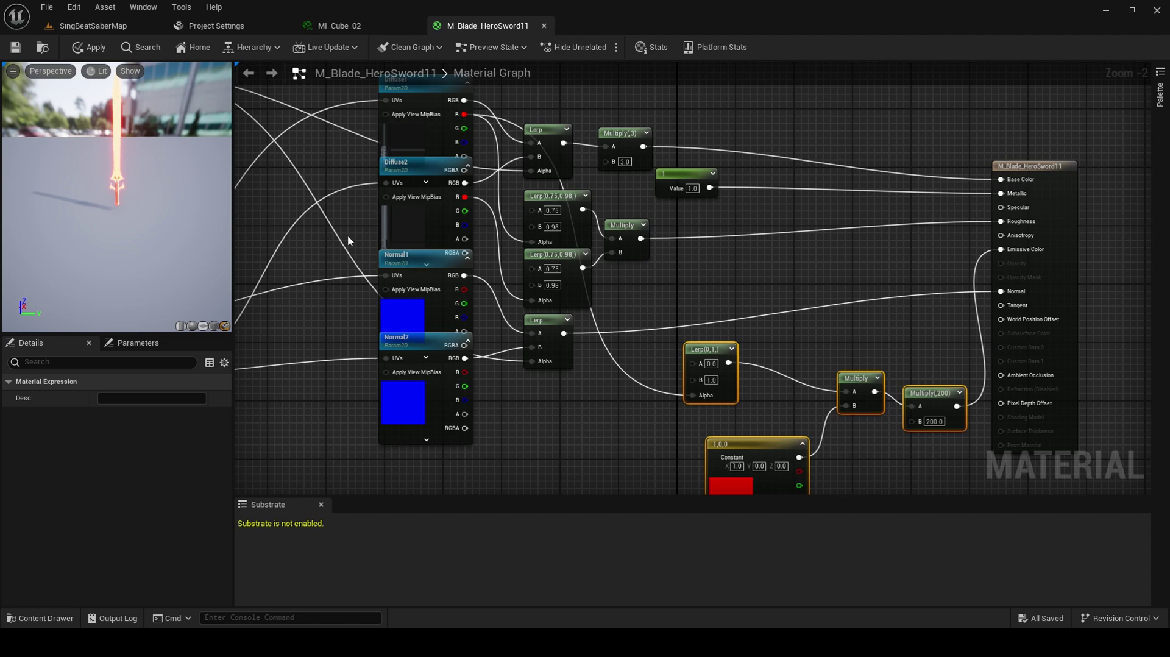
{"action": "mouse_move", "coordinate": [119, 176]}
{"action": "left_mouse_down"}
{"action": "mouse_move", "coordinate": [146, 177]}
{"action": "mouse_move", "coordinate": [119, 176]}
{"action": "left_mouse_up"}
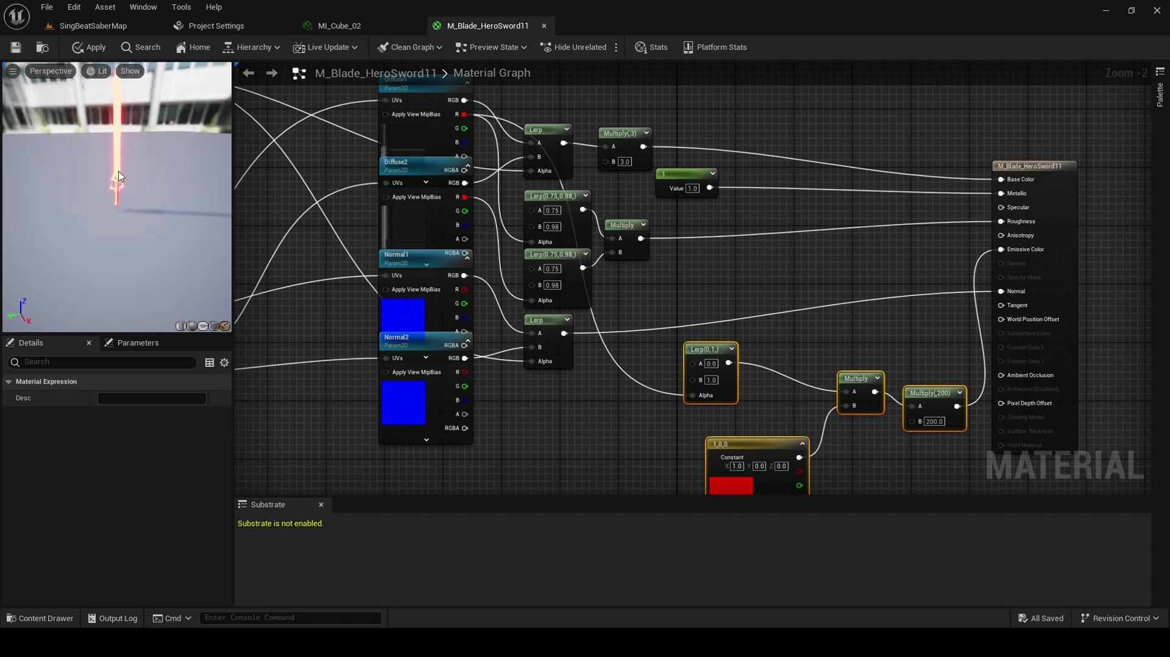
{"action": "left_click", "coordinate": [15, 47]}
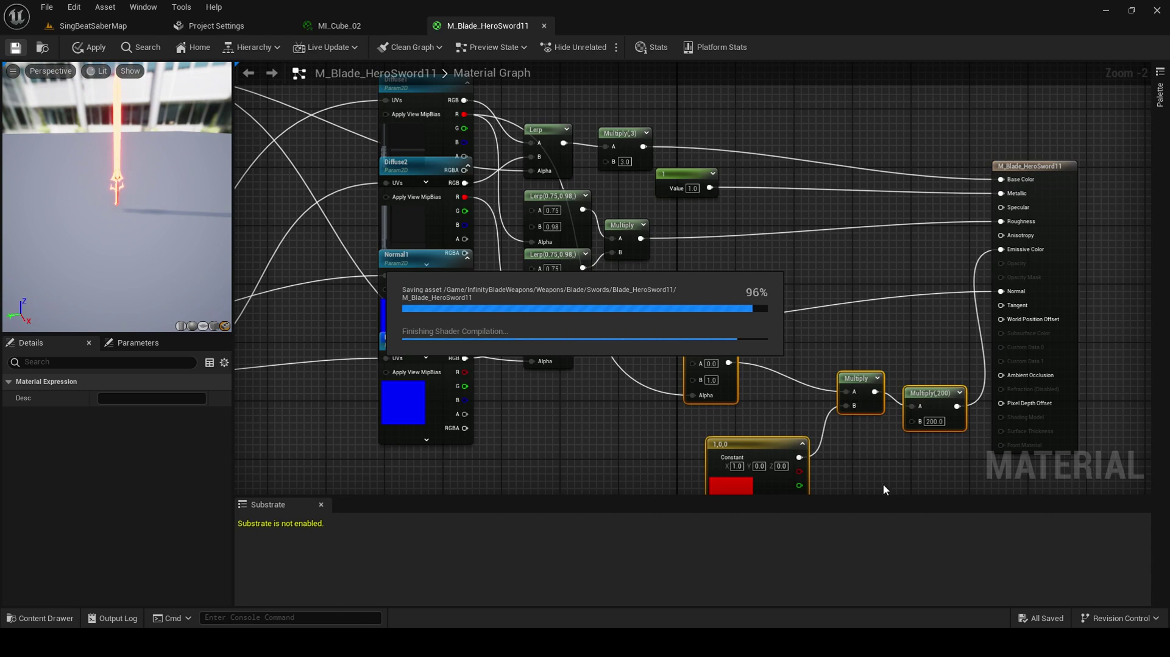
- Move the red Constant3Vector away from the Multiply nodes and convert it to a parameter named Color
{"action": "right_click_drag", "start_coordinate": [831, 400], "coordinate": [807, 260]}
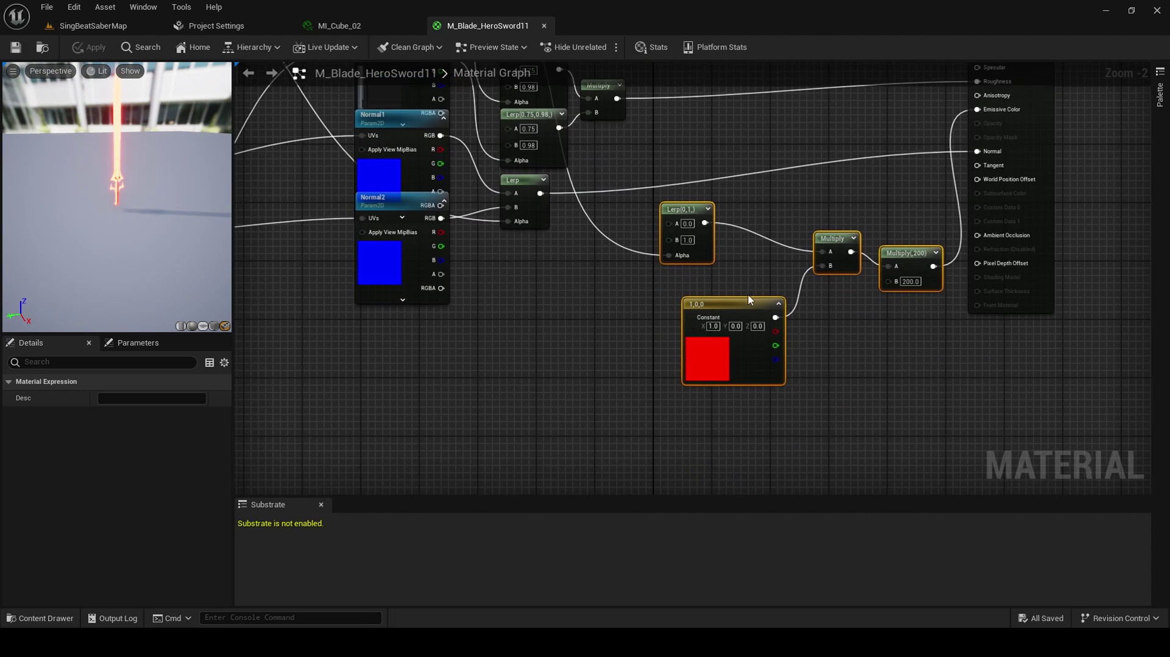
{"action": "left_click_drag", "start_coordinate": [749, 300], "coordinate": [683, 302]}
{"action": "right_click", "coordinate": [700, 312]}
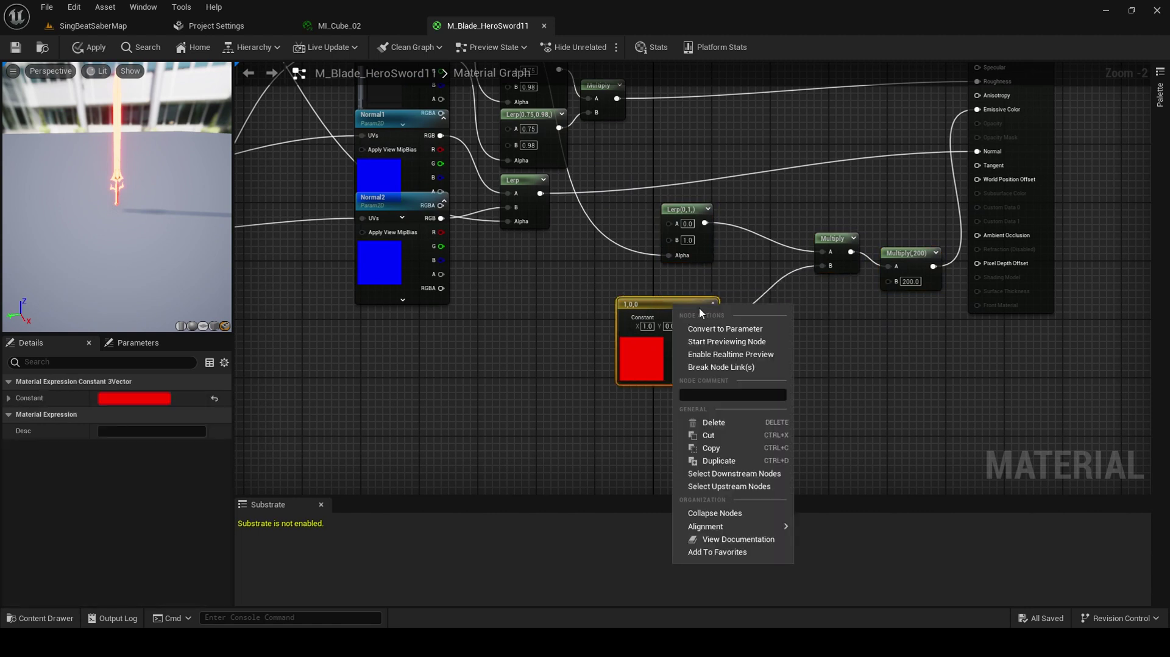
{"action": "left_click", "coordinate": [732, 330]}
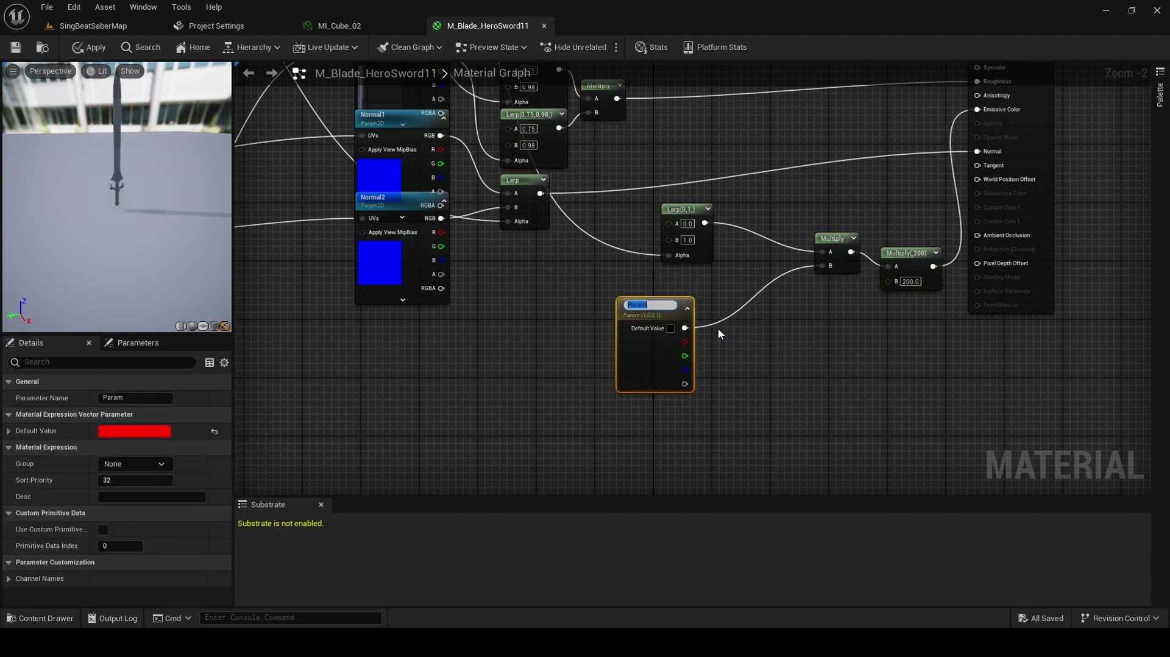
{"action": "type", "text": "Color"}
{"action": "key", "text": "Return"}
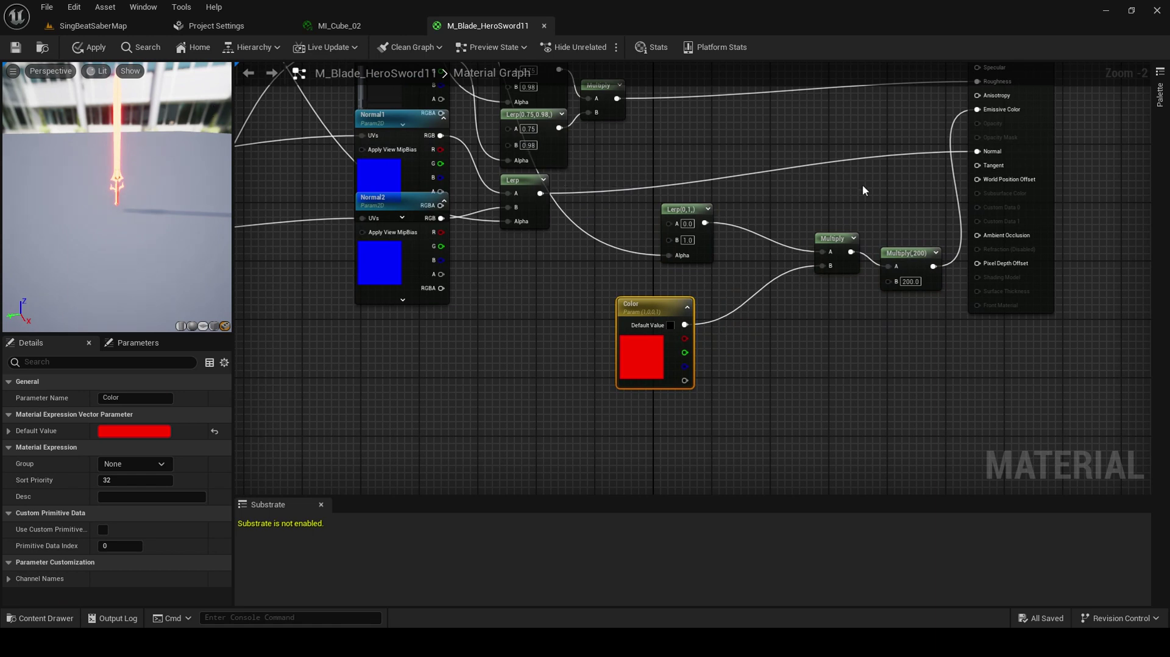
- Add a Constant node below the Multiply nodes and connect it to the last Multiply's B input
{"action": "right_click", "coordinate": [905, 261]}
{"action": "left_click", "coordinate": [810, 342]}
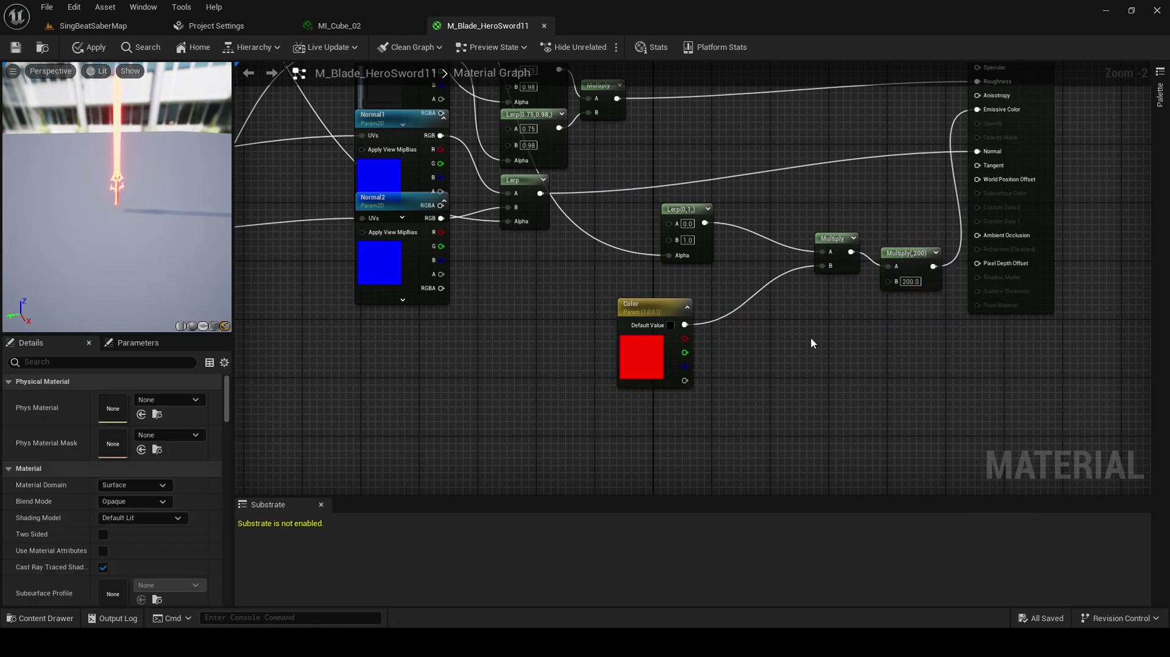
{"action": "key", "text": "1"}
{"action": "left_click", "coordinate": [772, 359]}
{"action": "left_click_drag", "start_coordinate": [825, 378], "coordinate": [889, 281]}
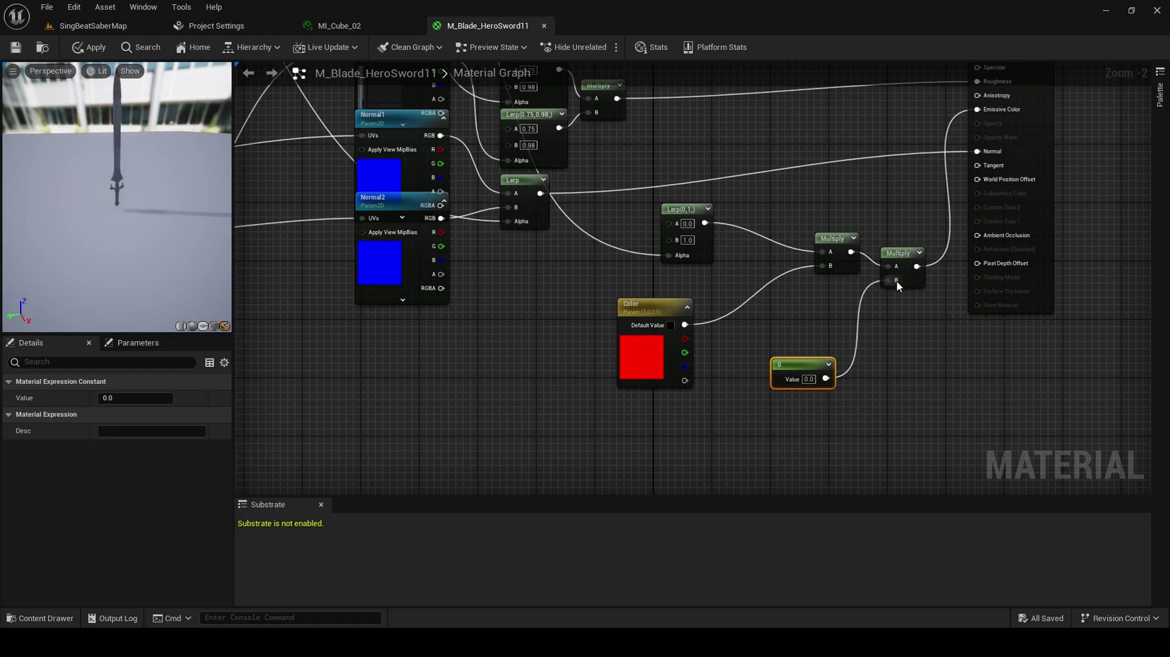
- Convert the new Constant node to a parameter named EmissionPower
{"action": "right_click", "coordinate": [826, 369]}
{"action": "left_click", "coordinate": [882, 388]}
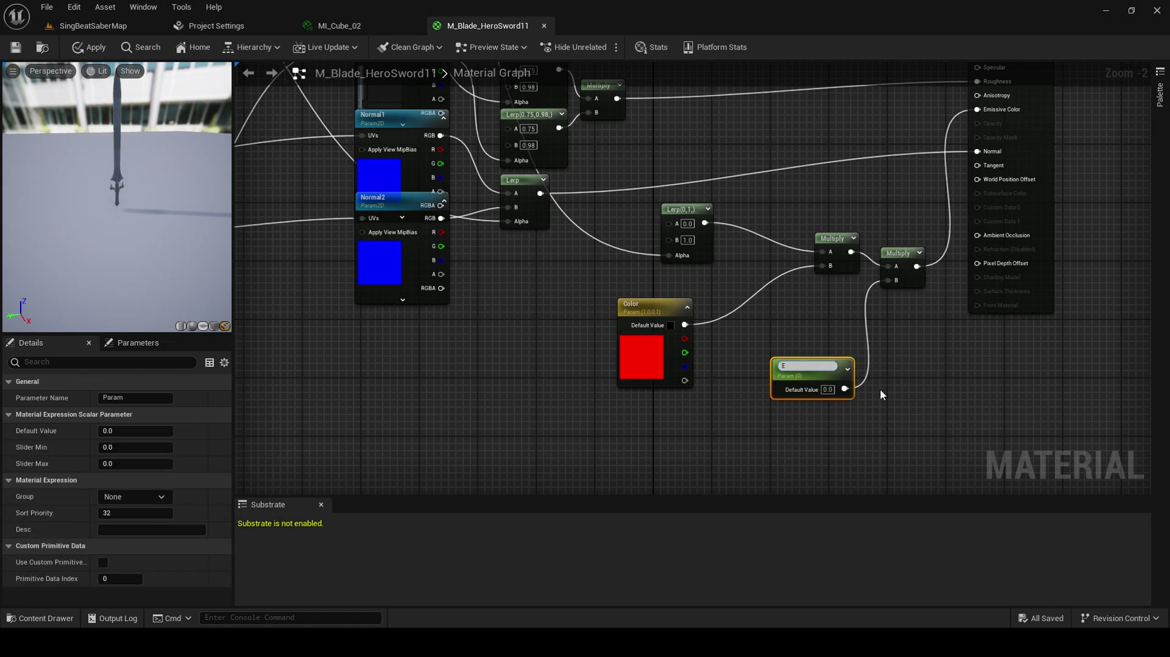
{"action": "type", "text": "EmissionPower"}
{"action": "key", "text": "Return"}
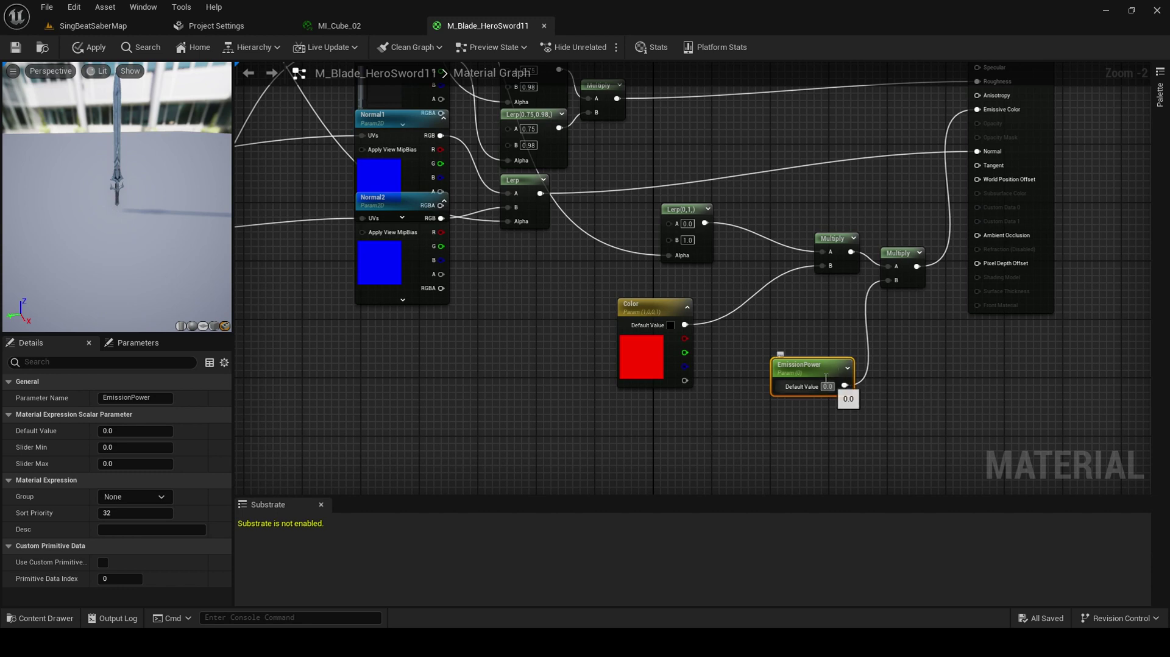
- Set EmissionPower's default value to 50, check the preview sword and save the material
{"action": "type", "text": "50"}
{"action": "key", "text": "Return"}
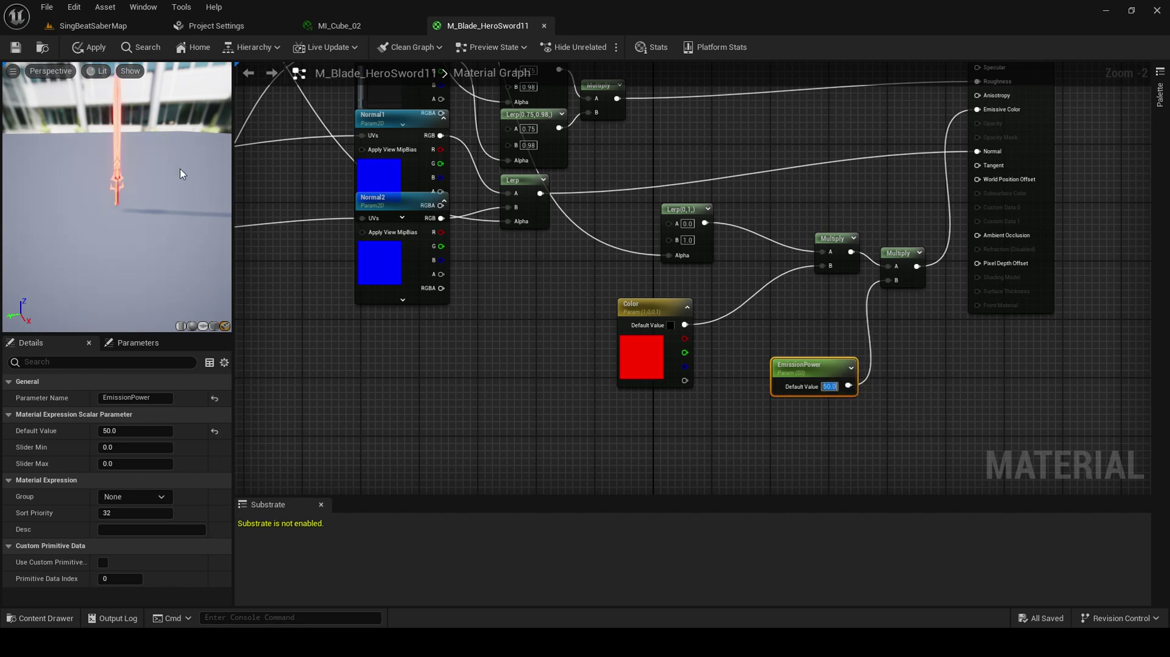
{"action": "left_click_drag", "start_coordinate": [139, 159], "coordinate": [213, 168]}
{"action": "scroll", "coordinate": [139, 159], "scroll_direction": "up", "scroll_amount": 4}
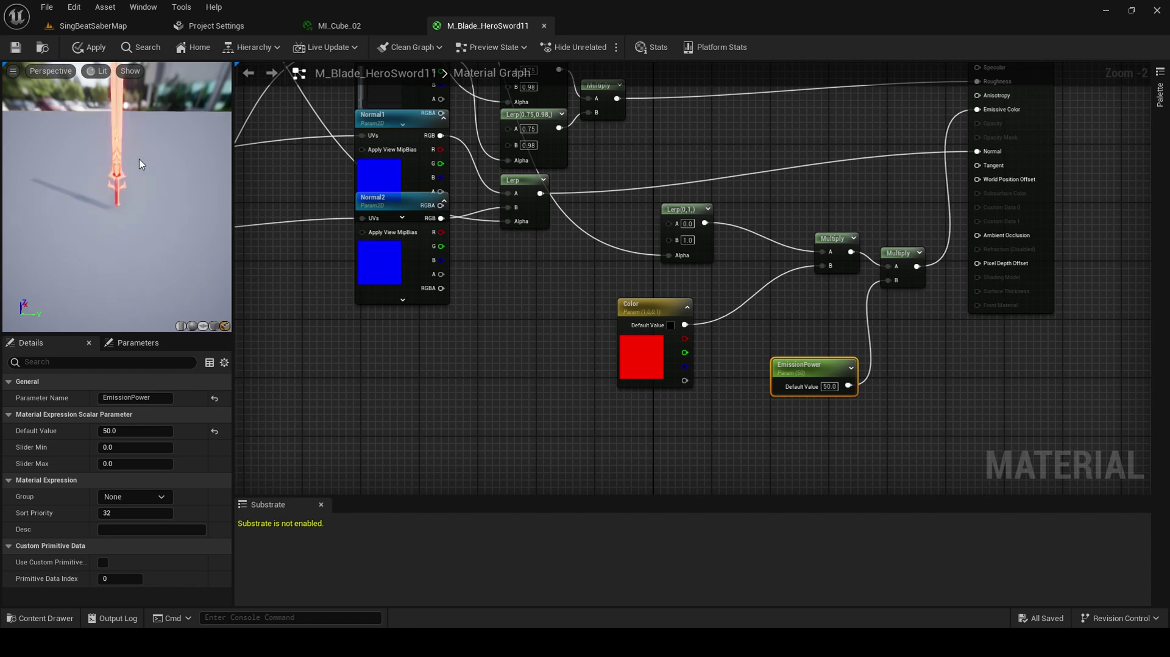
{"action": "left_click", "coordinate": [15, 47]}
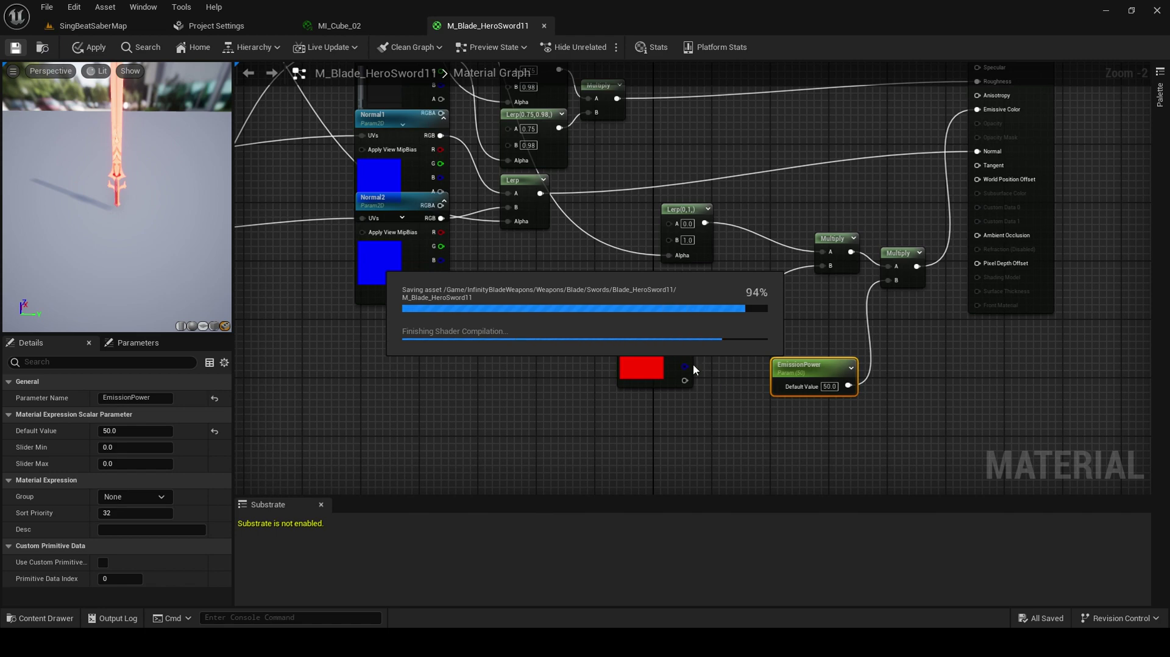
- Place the SK_Blade_HeroSword11 mesh in the SingBeatSaberMap level, near the back corner of the glowing floor square
{"action": "left_click", "coordinate": [42, 47]}
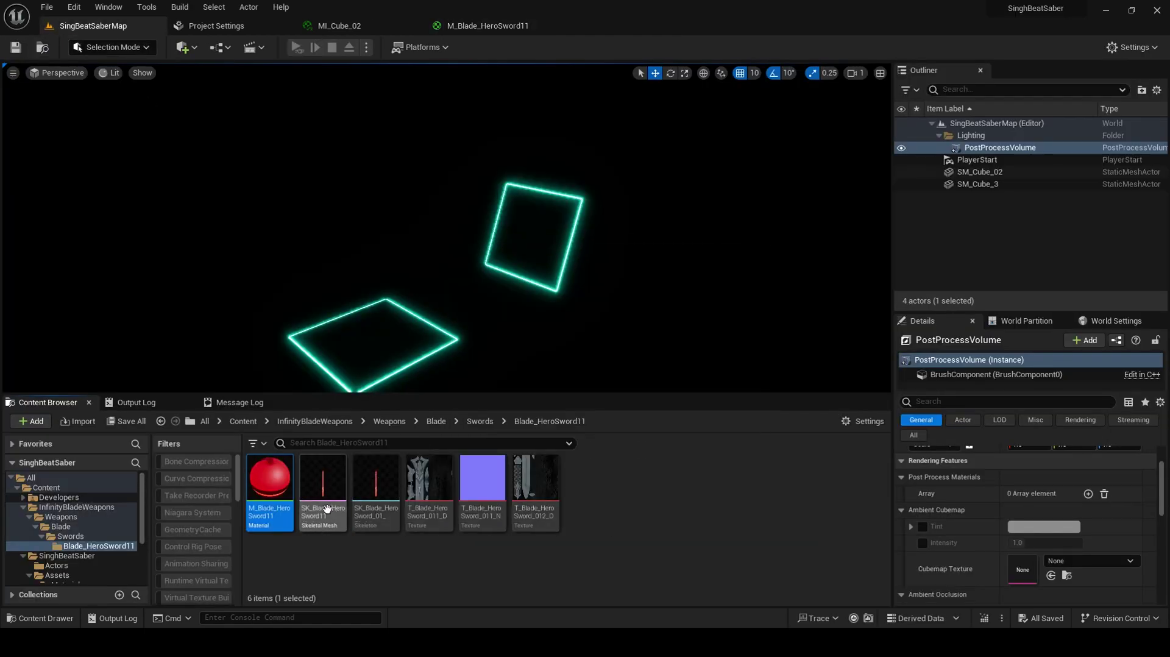
{"action": "left_click_drag", "start_coordinate": [326, 509], "coordinate": [350, 307]}
{"action": "key", "text": "w"}
{"action": "mouse_move", "coordinate": [351, 309]}
{"action": "right_mouse_down"}
{"action": "mouse_move", "coordinate": [314, 295]}
{"action": "mouse_move", "coordinate": [347, 335]}
{"action": "mouse_move", "coordinate": [332, 303]}
{"action": "right_mouse_up"}
{"action": "left_click", "coordinate": [312, 292]}
{"action": "key", "text": "s"}
{"action": "key", "text": "a"}
{"action": "key", "text": "d"}
{"action": "key", "text": "s"}
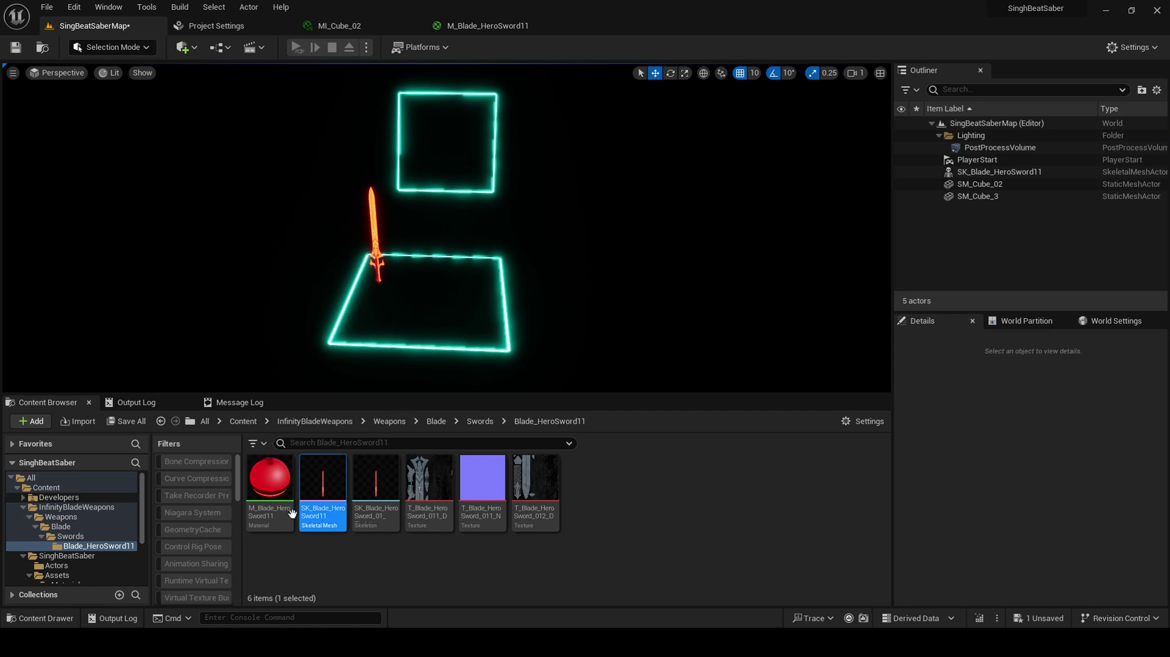
- Create a material instance of M_Blade_HeroSword11 named MI_BladeSword
{"action": "left_click", "coordinate": [284, 487]}
{"action": "right_click", "coordinate": [286, 491]}
{"action": "left_click", "coordinate": [362, 235]}
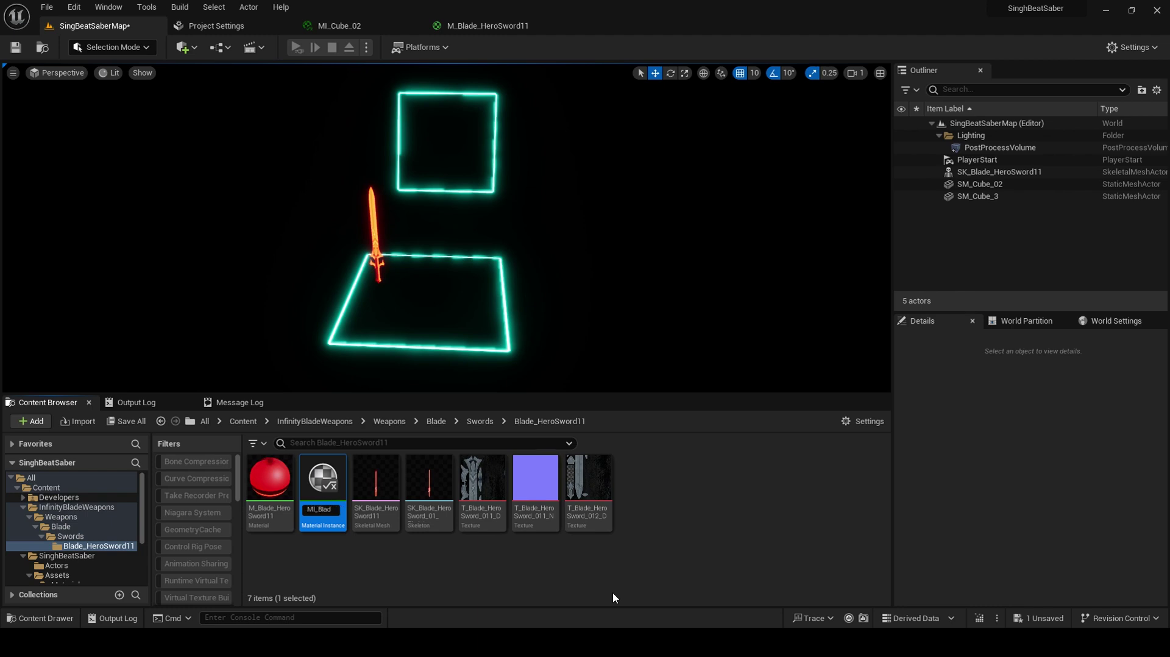
{"action": "type", "text": "rd"}
{"action": "key", "text": "Return"}
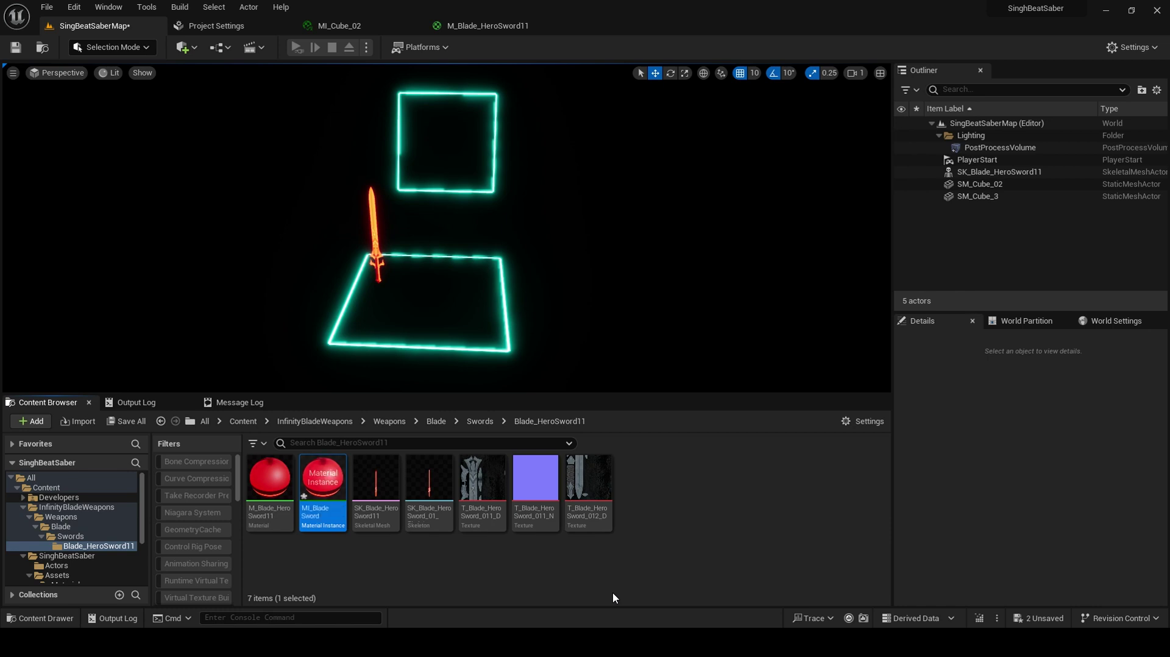
- Override the Color parameter of MI_BladeSword with a bright blue and save the instance
{"action": "double_click", "coordinate": [322, 481]}
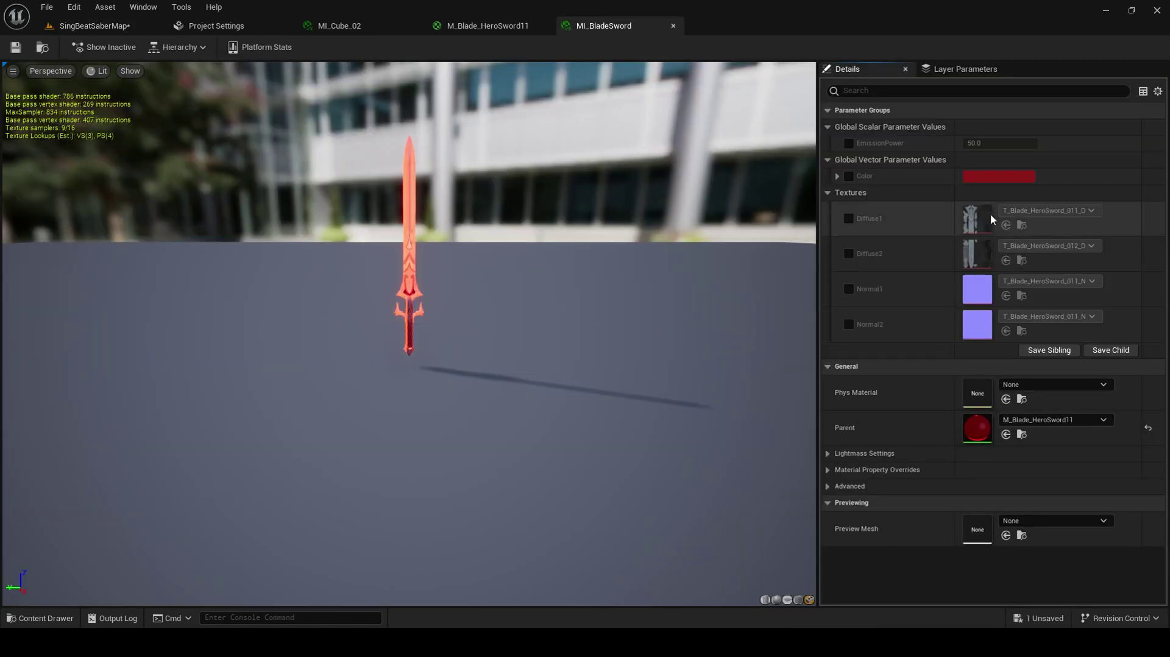
{"action": "left_click", "coordinate": [848, 176]}
{"action": "left_click", "coordinate": [1015, 178]}
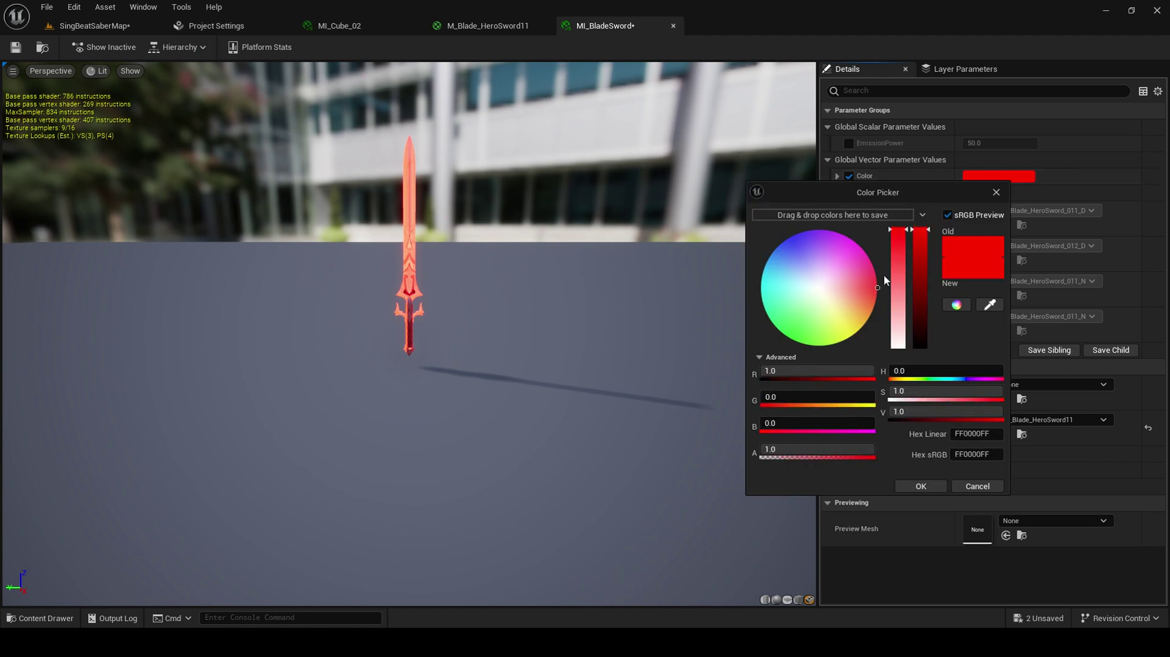
{"action": "left_click_drag", "start_coordinate": [792, 262], "coordinate": [711, 186]}
{"action": "left_click", "coordinate": [936, 486]}
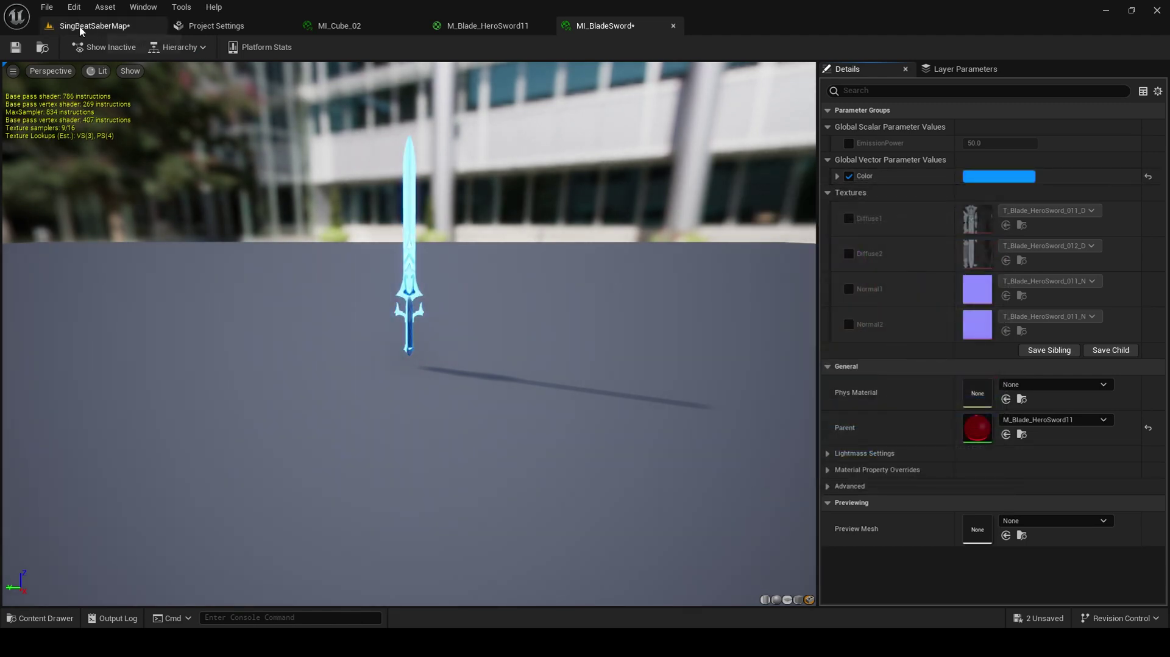
{"action": "left_click", "coordinate": [16, 47]}
- Assign MI_BladeSword to the placed sword's material Element 0 and save the level
{"action": "left_click", "coordinate": [42, 48]}
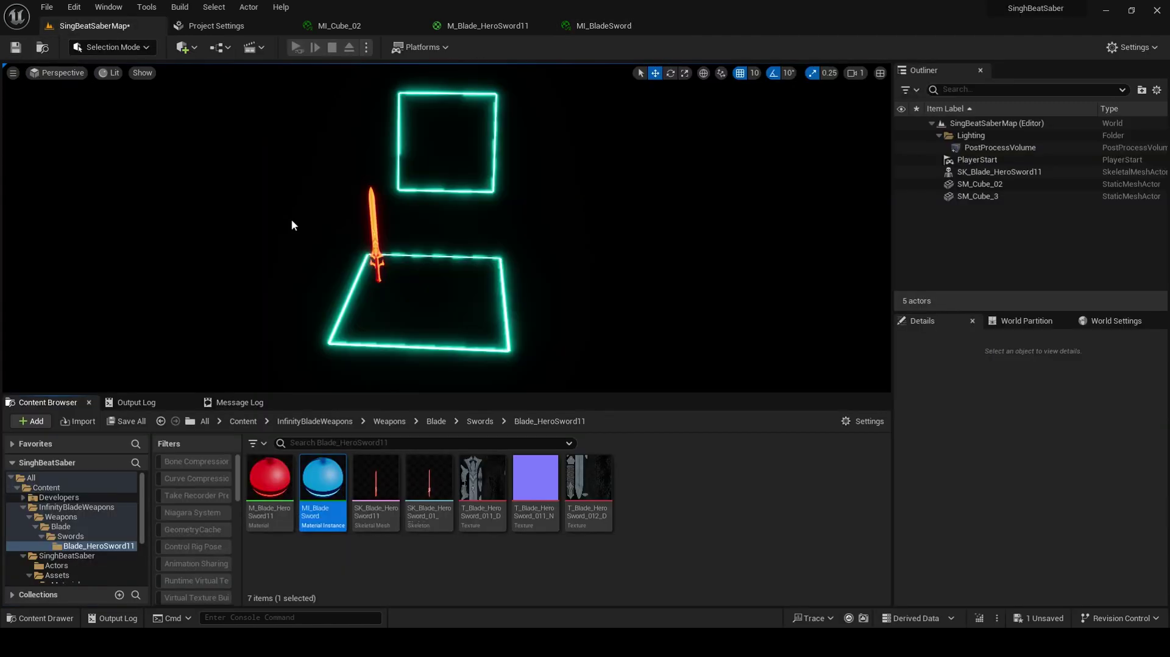
{"action": "left_click", "coordinate": [366, 223]}
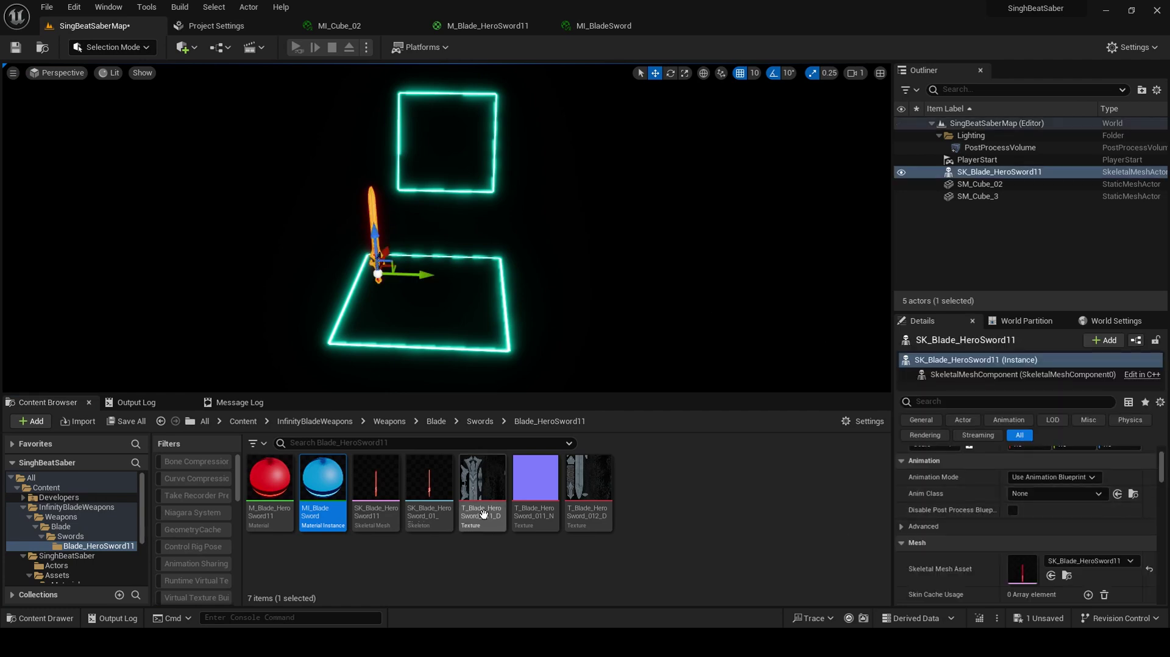
{"action": "scroll", "coordinate": [982, 511], "scroll_direction": "down", "scroll_amount": 3}
{"action": "left_click_drag", "start_coordinate": [322, 484], "coordinate": [1022, 559]}
{"action": "left_click", "coordinate": [16, 48]}
- Examine the blue glowing sword and the neon squares in the level from several distances and angles
{"action": "scroll", "coordinate": [495, 289], "scroll_direction": "up", "scroll_amount": 2}
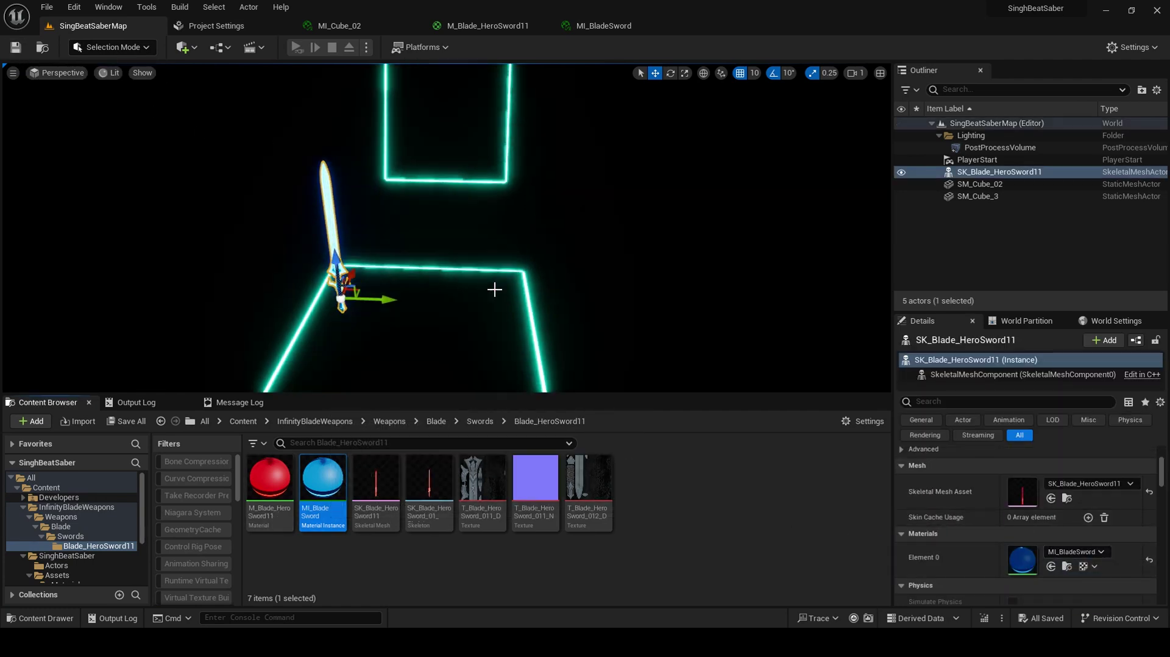
{"action": "left_click", "coordinate": [421, 320]}
{"action": "key", "text": "a"}
{"action": "scroll", "coordinate": [422, 319], "scroll_direction": "down", "scroll_amount": 2}
{"action": "right_click_drag", "start_coordinate": [422, 319], "coordinate": [443, 330]}
{"action": "key", "text": "d"}
{"action": "key", "text": "s"}
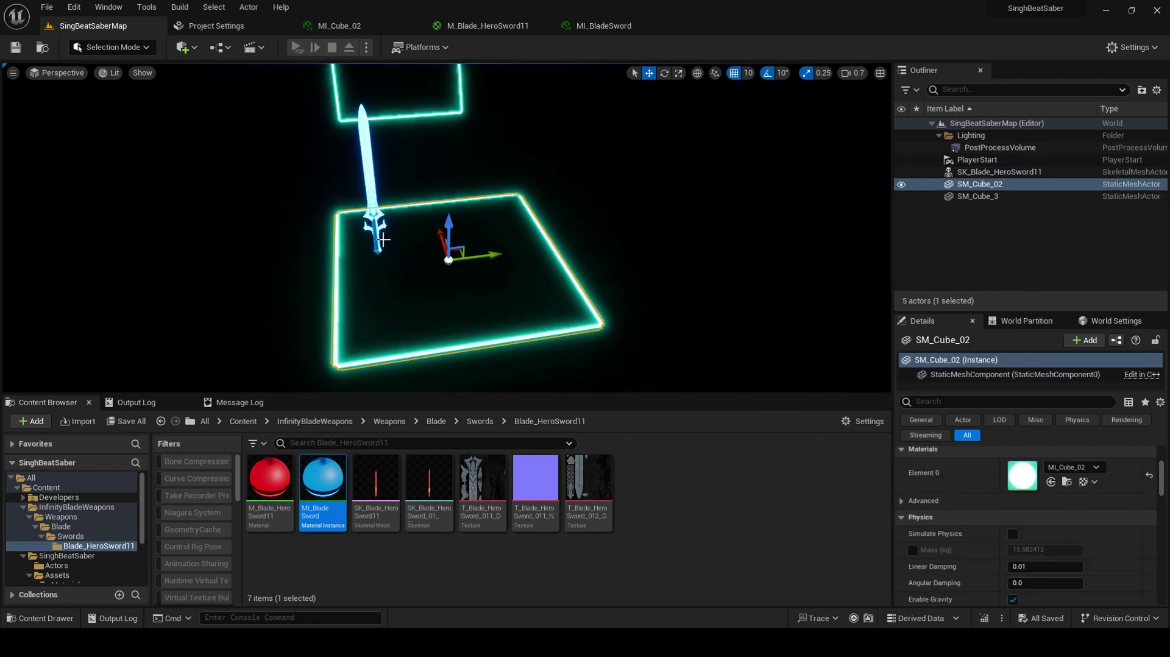
{"action": "left_click", "coordinate": [505, 159]}
{"action": "right_click_drag", "start_coordinate": [549, 159], "coordinate": [549, 159]}
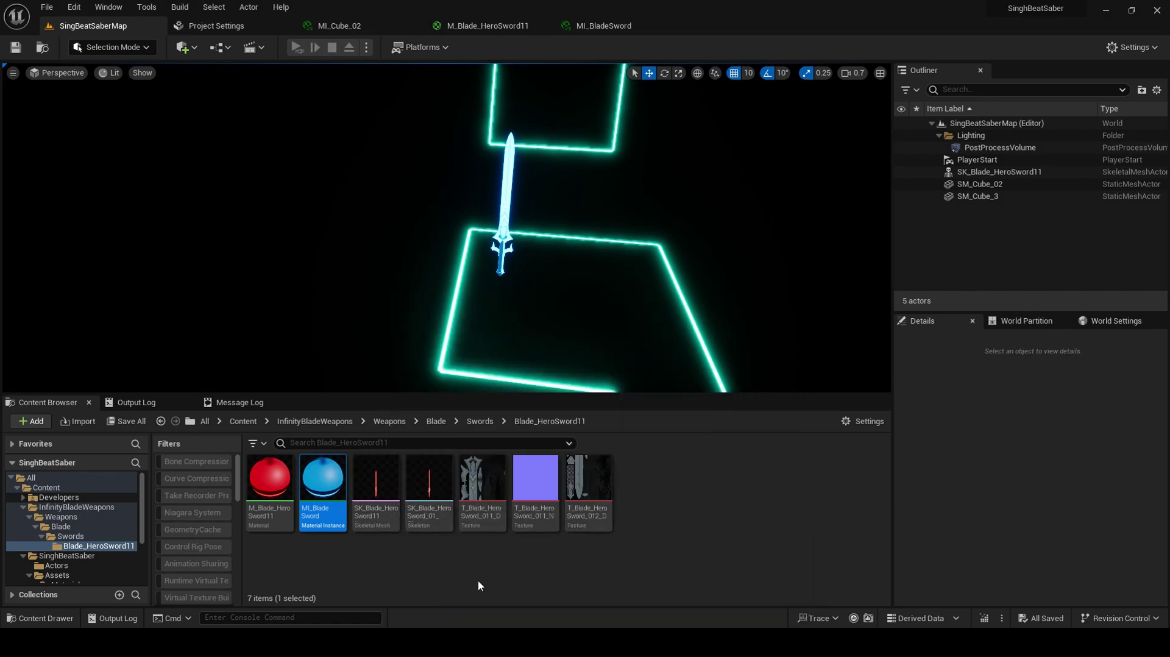
- Make a static mesh named SM_Sword from the SK_Blade_HeroSword11 skeletal mesh in the Blade_HeroSword11 folder and save it
{"action": "double_click", "coordinate": [376, 485]}
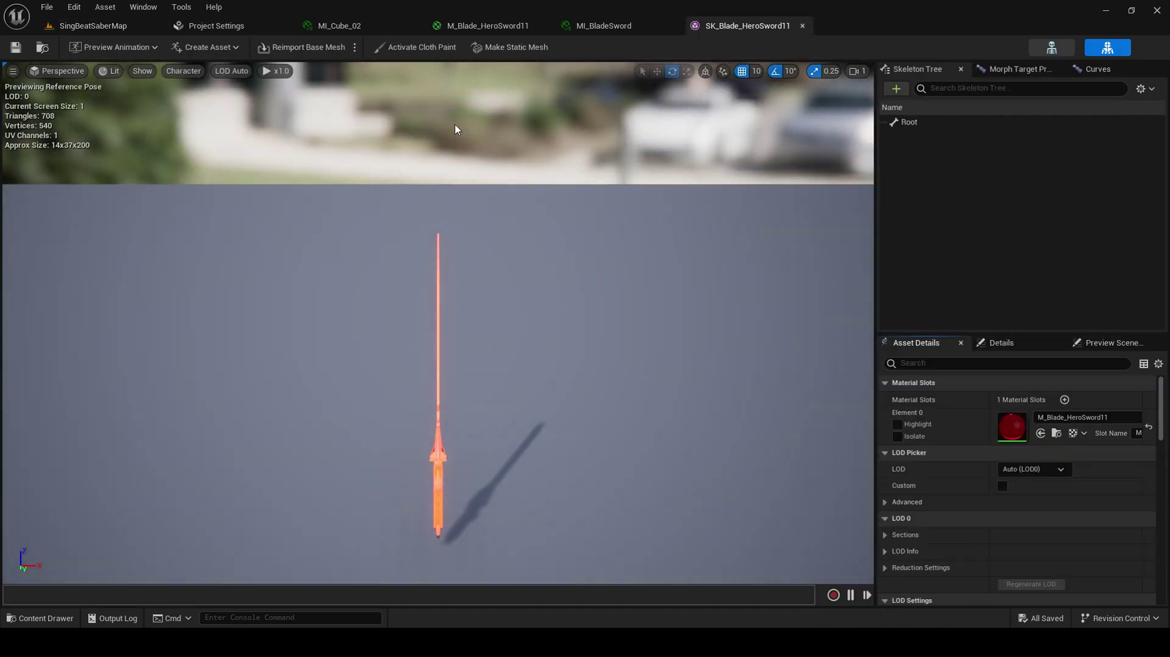
{"action": "left_click", "coordinate": [234, 48]}
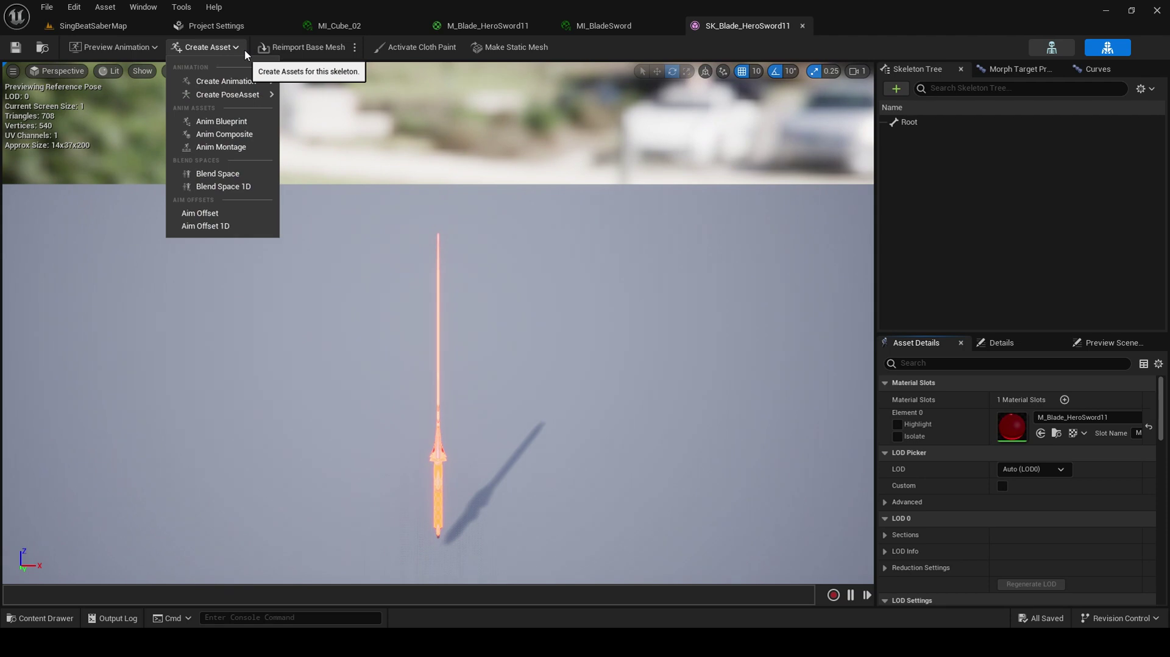
{"action": "left_click", "coordinate": [490, 54]}
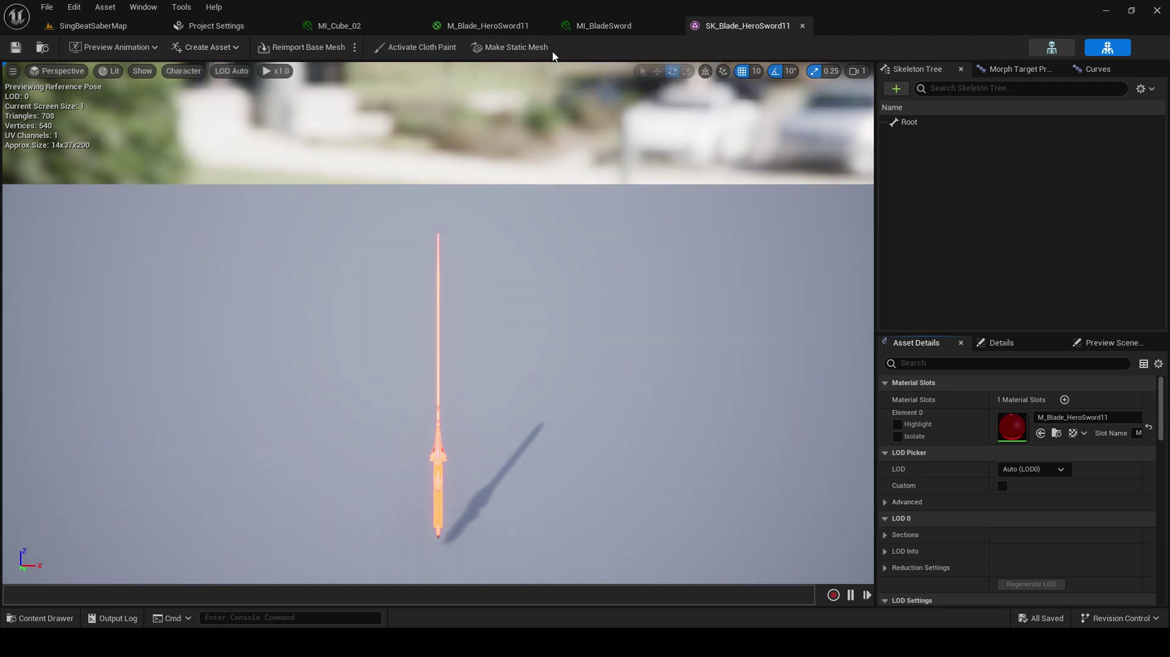
{"action": "left_click", "coordinate": [489, 49]}
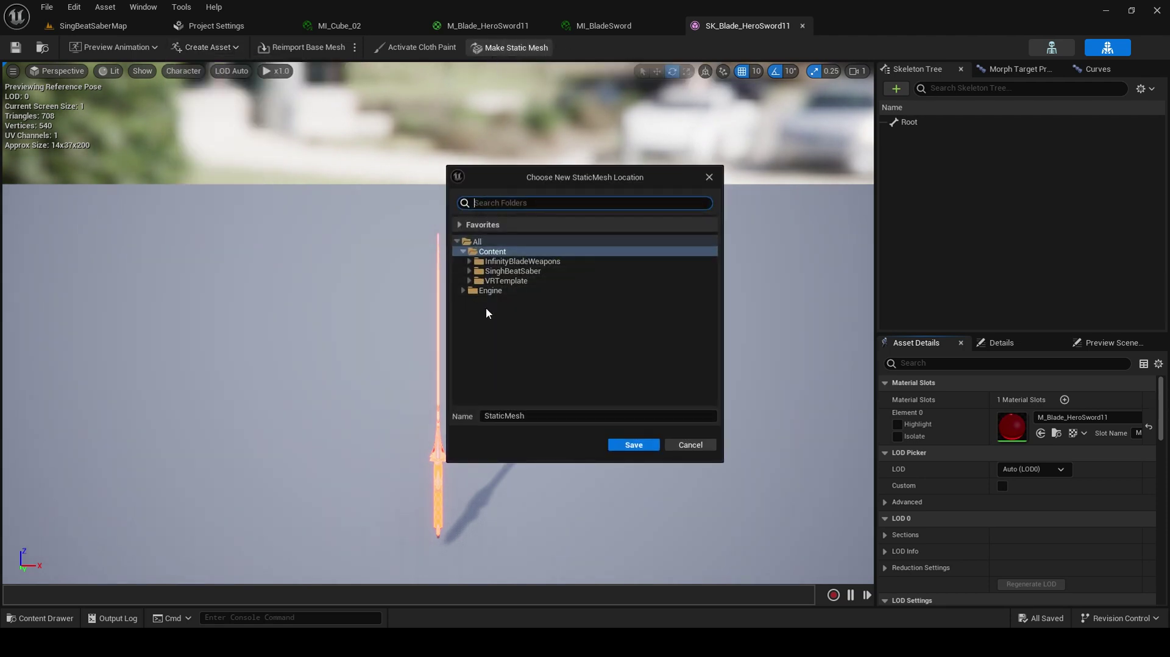
{"action": "left_click", "coordinate": [470, 262]}
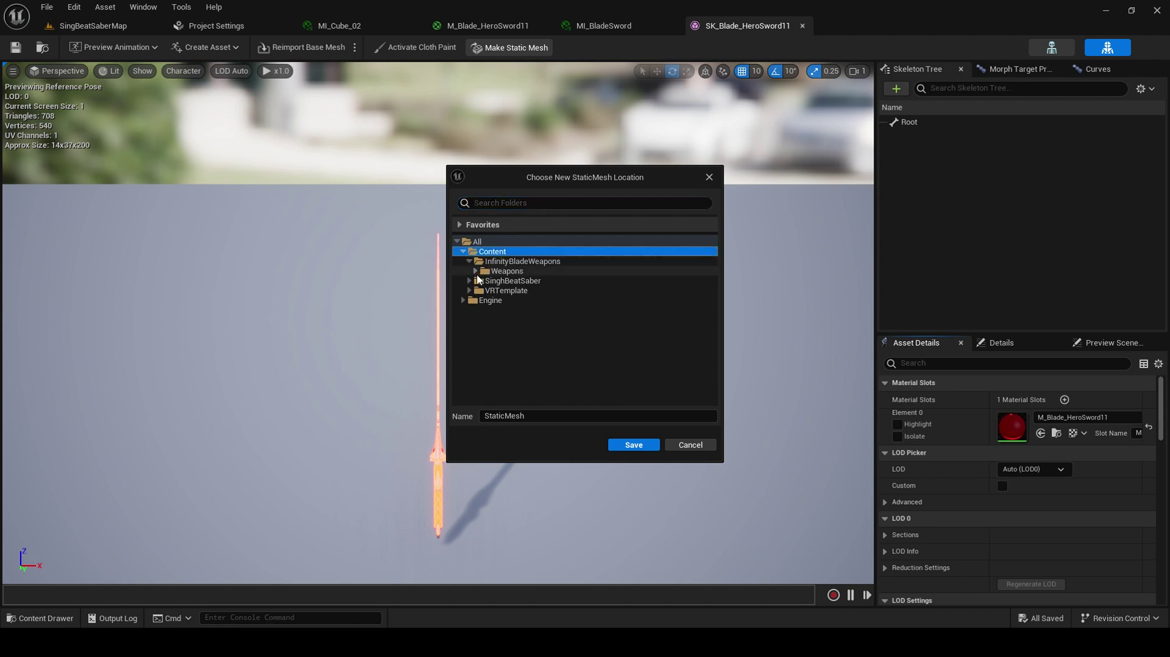
{"action": "left_click", "coordinate": [475, 271]}
{"action": "double_click", "coordinate": [494, 282]}
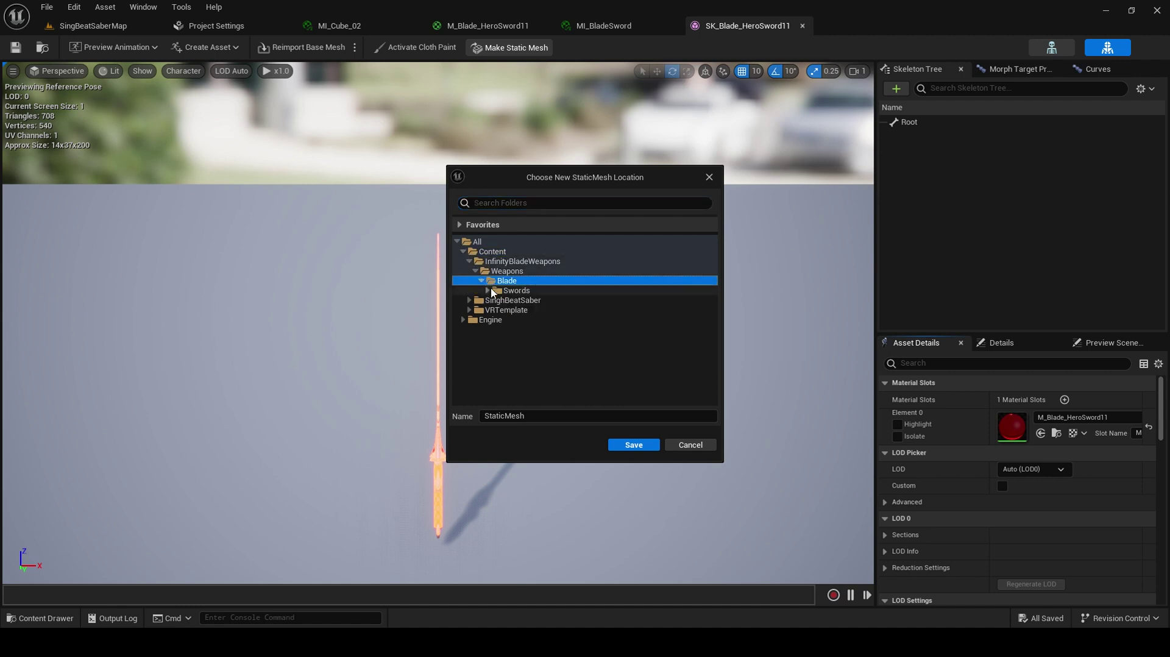
{"action": "left_click", "coordinate": [536, 300]}
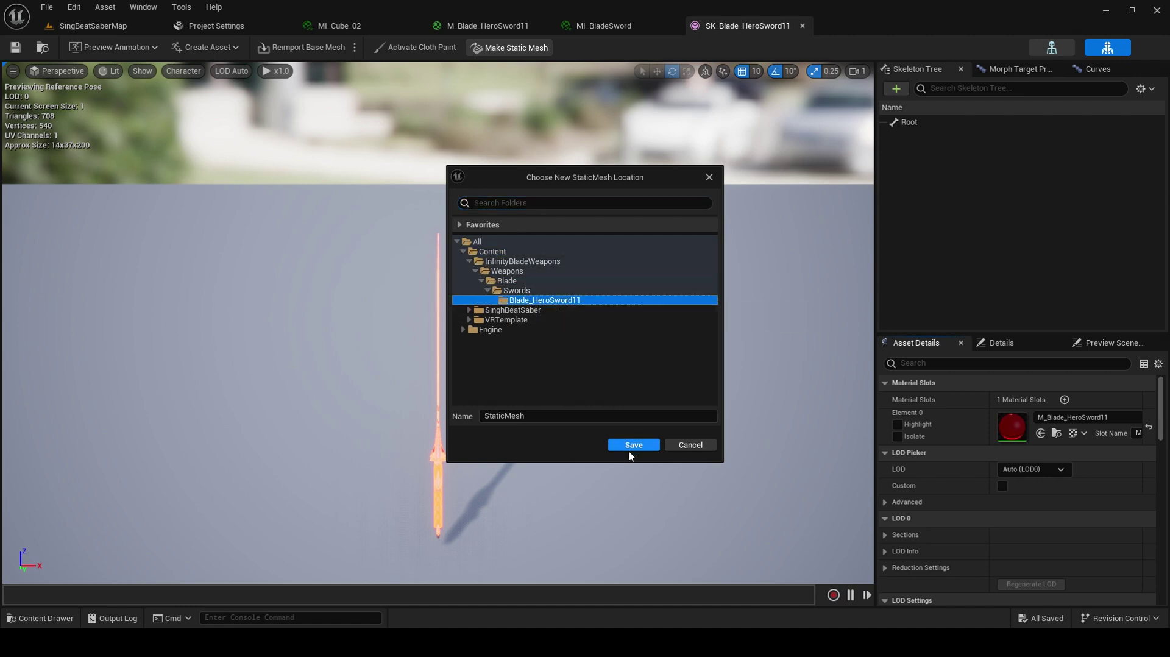
{"action": "left_click", "coordinate": [574, 416]}
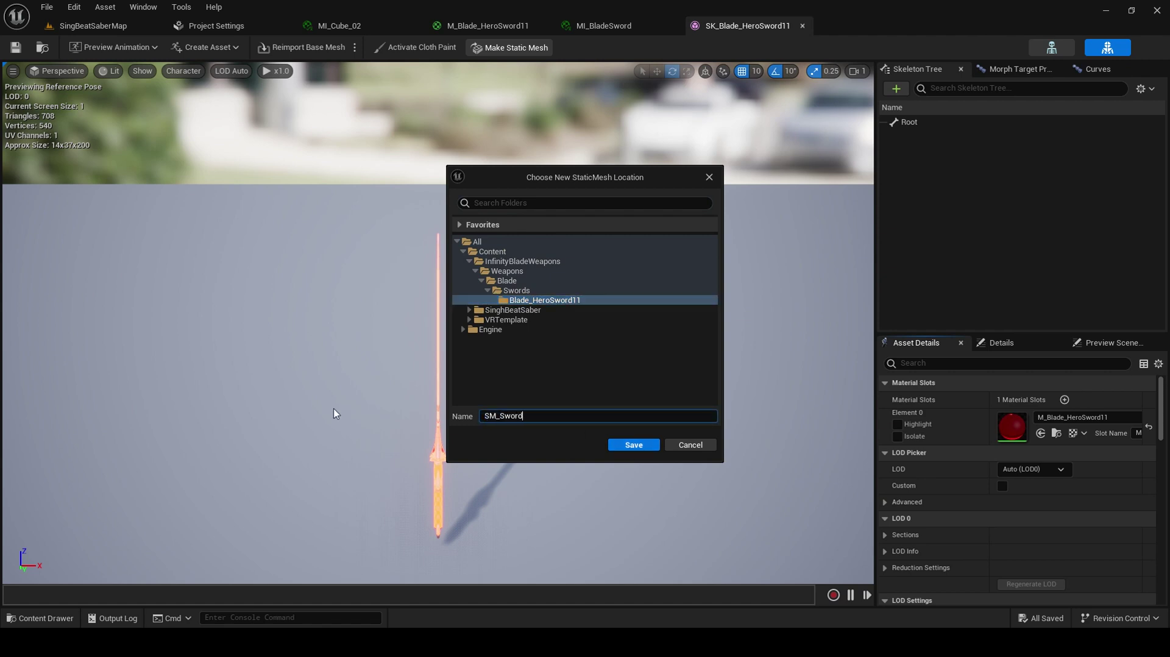
{"action": "left_click", "coordinate": [634, 444]}
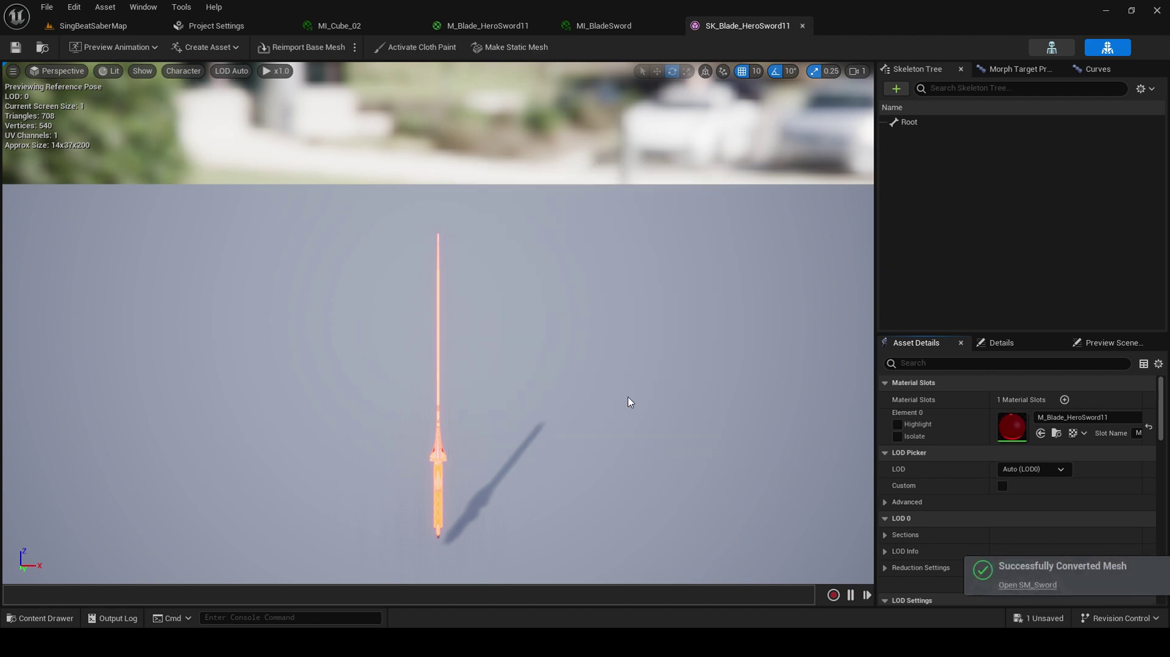
{"action": "left_click", "coordinate": [53, 31]}
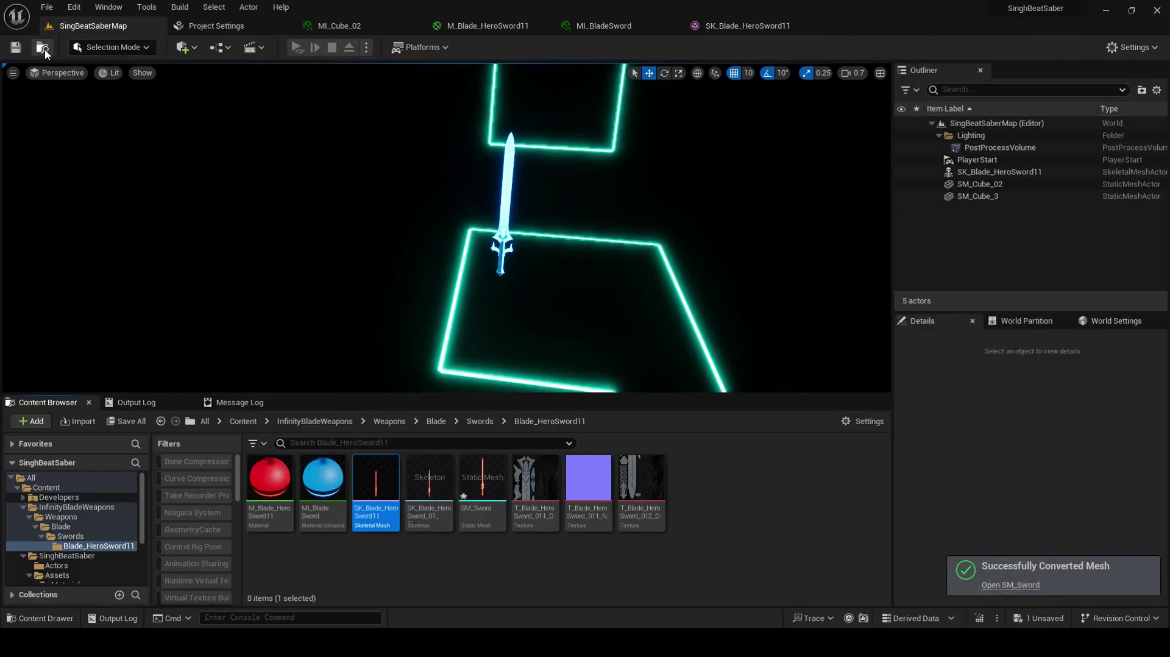
{"action": "left_click", "coordinate": [469, 566]}
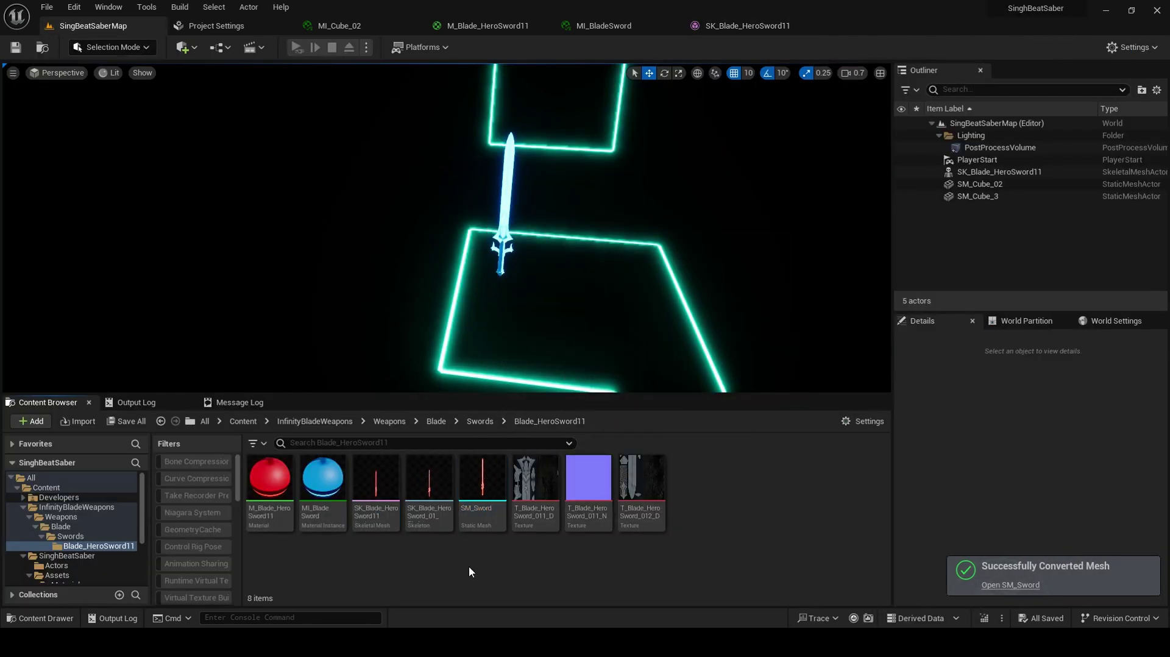
- Force-delete the SK_Blade_HeroSword11 skeletal mesh and its SK_Blade_HeroSword_01_Skeleton asset
{"action": "left_click", "coordinate": [429, 484]}
{"action": "left_click", "coordinate": [376, 484], "text": "ctrl"}
{"action": "key", "text": "Delete"}
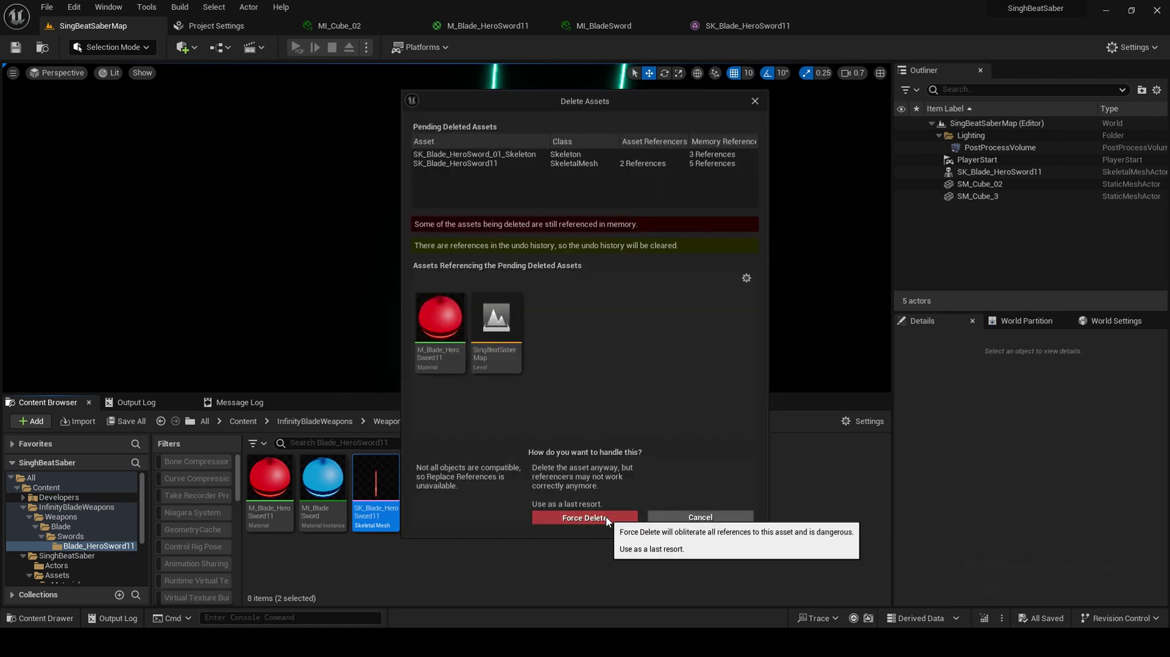
{"action": "left_click", "coordinate": [584, 517]}
- Place the SM_Sword static mesh in the level near the lower neon square
{"action": "left_click_drag", "start_coordinate": [376, 487], "coordinate": [491, 316]}
{"action": "right_click_drag", "start_coordinate": [491, 316], "coordinate": [505, 313]}
{"action": "left_click", "coordinate": [802, 284]}
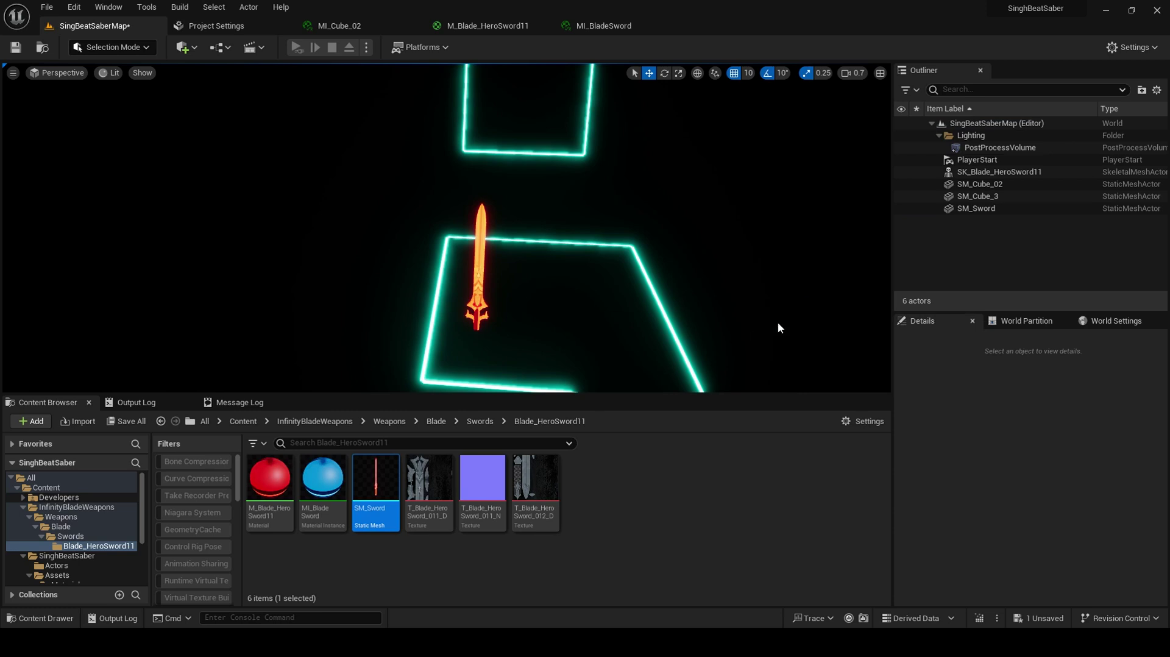
{"action": "right_click_drag", "start_coordinate": [765, 282], "coordinate": [749, 264]}
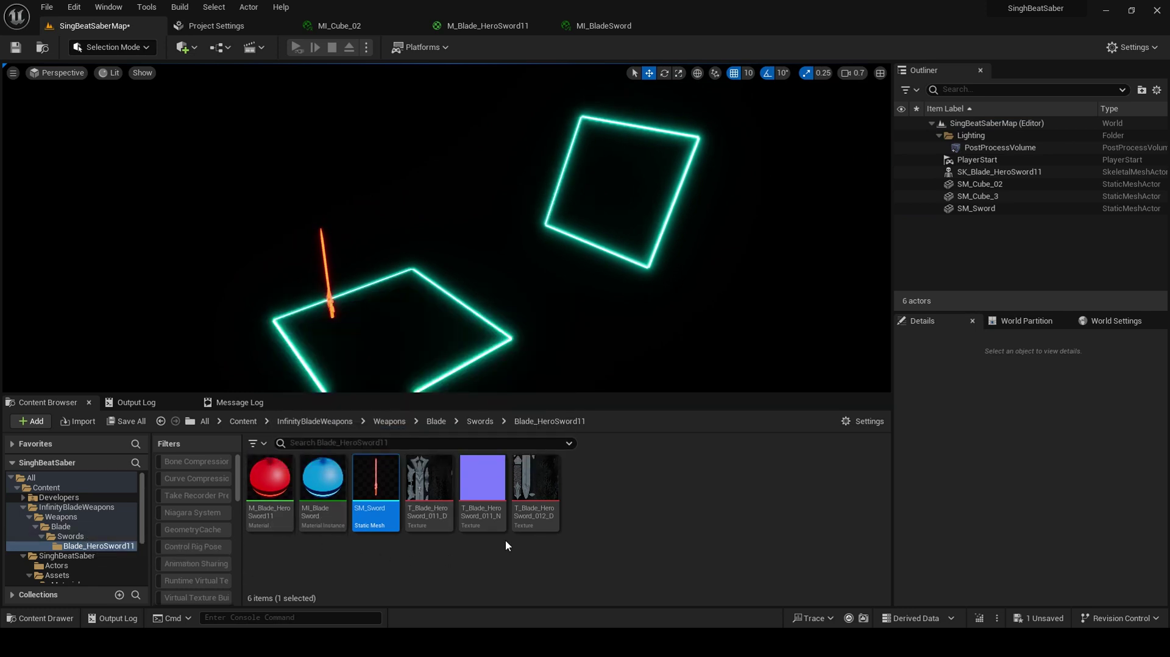
- Move the three Blade_HeroSword11 textures into the SinghBeatSaber/Assets/Textures folder
{"action": "left_click", "coordinate": [429, 481]}
{"action": "left_click", "coordinate": [524, 498], "text": "shift"}
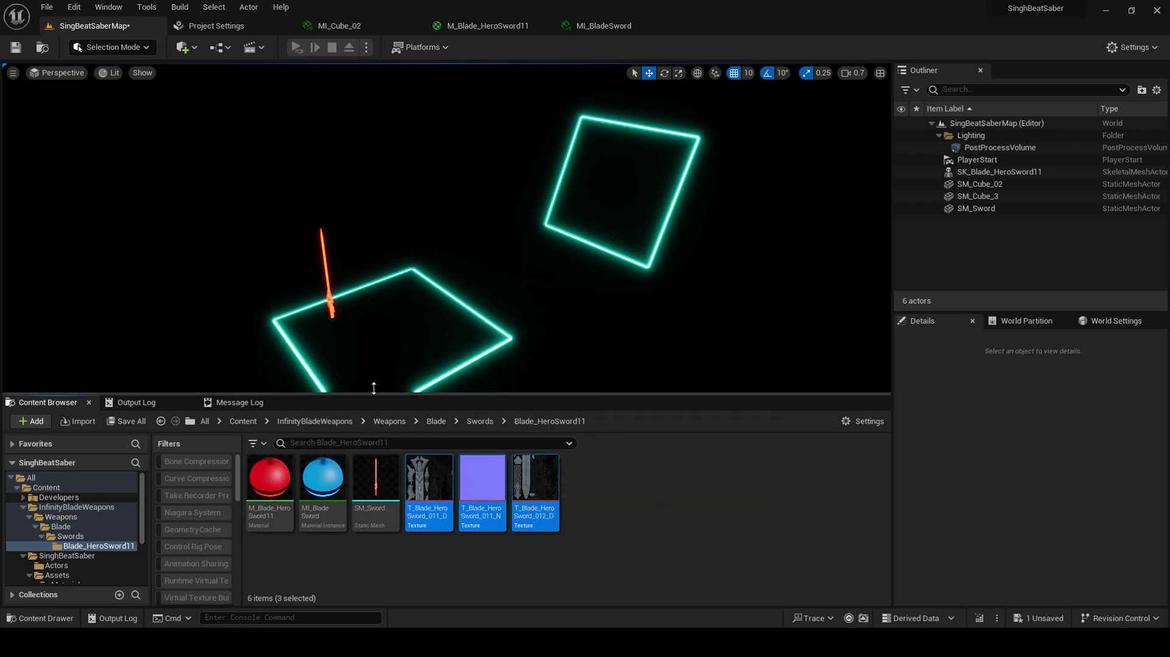
{"action": "left_click_drag", "start_coordinate": [374, 396], "coordinate": [374, 262]}
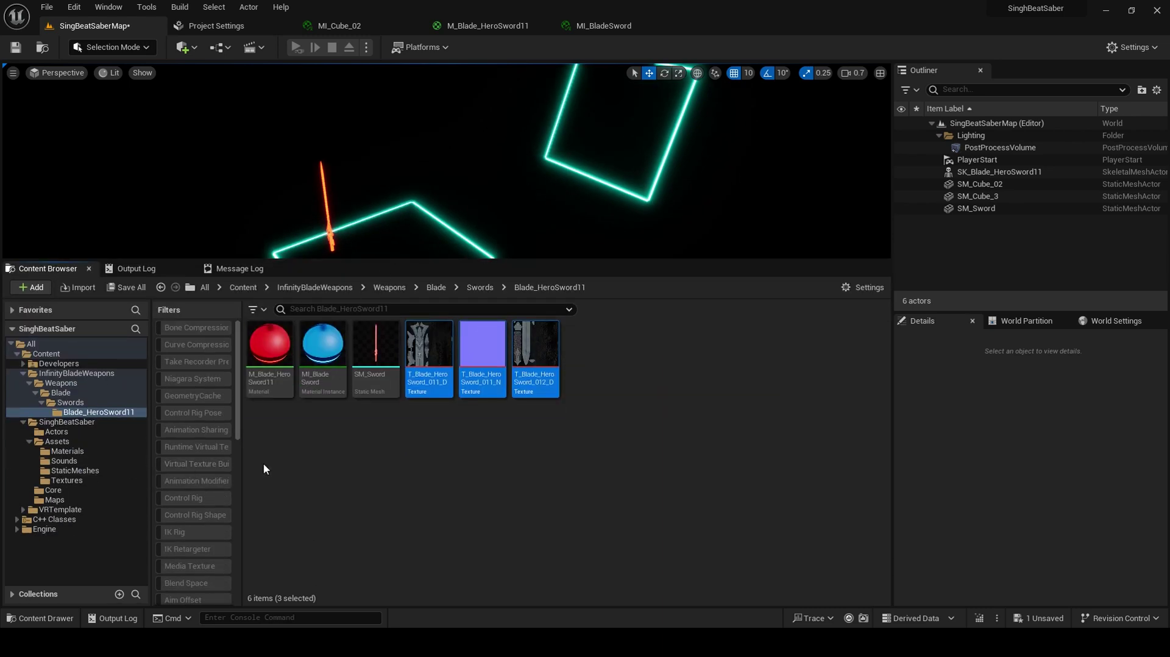
{"action": "left_click_drag", "start_coordinate": [428, 359], "coordinate": [76, 480]}
{"action": "left_click", "coordinate": [183, 497]}
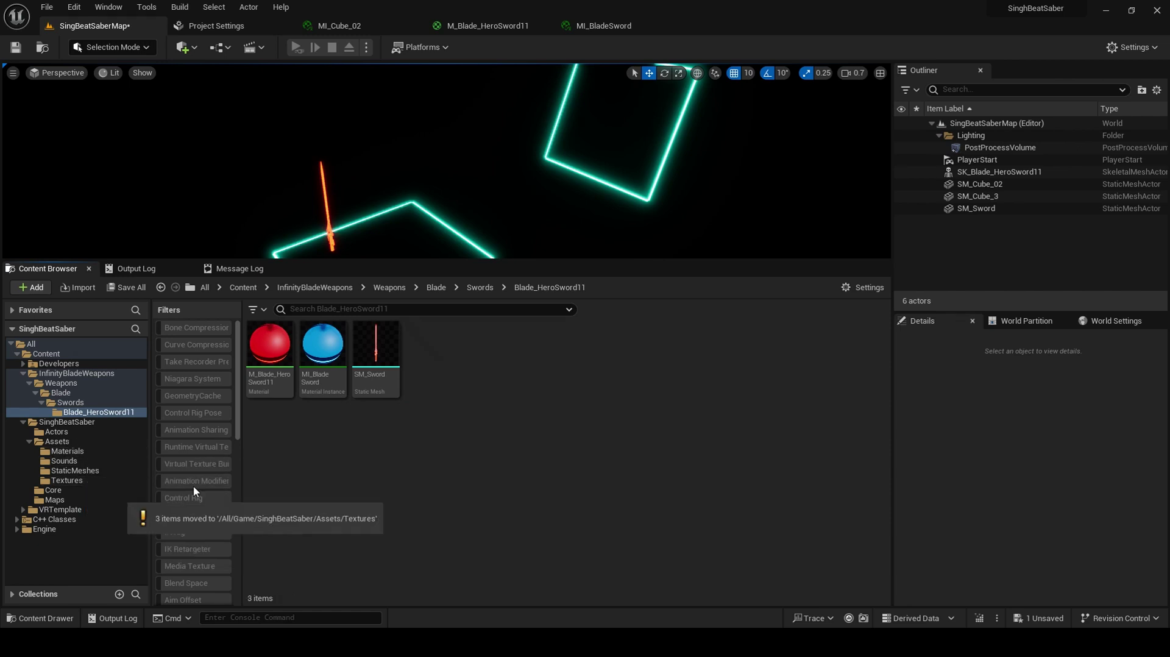
- Move SM_Sword into the SinghBeatSaber/Assets/StaticMeshes folder
{"action": "left_click", "coordinate": [376, 357]}
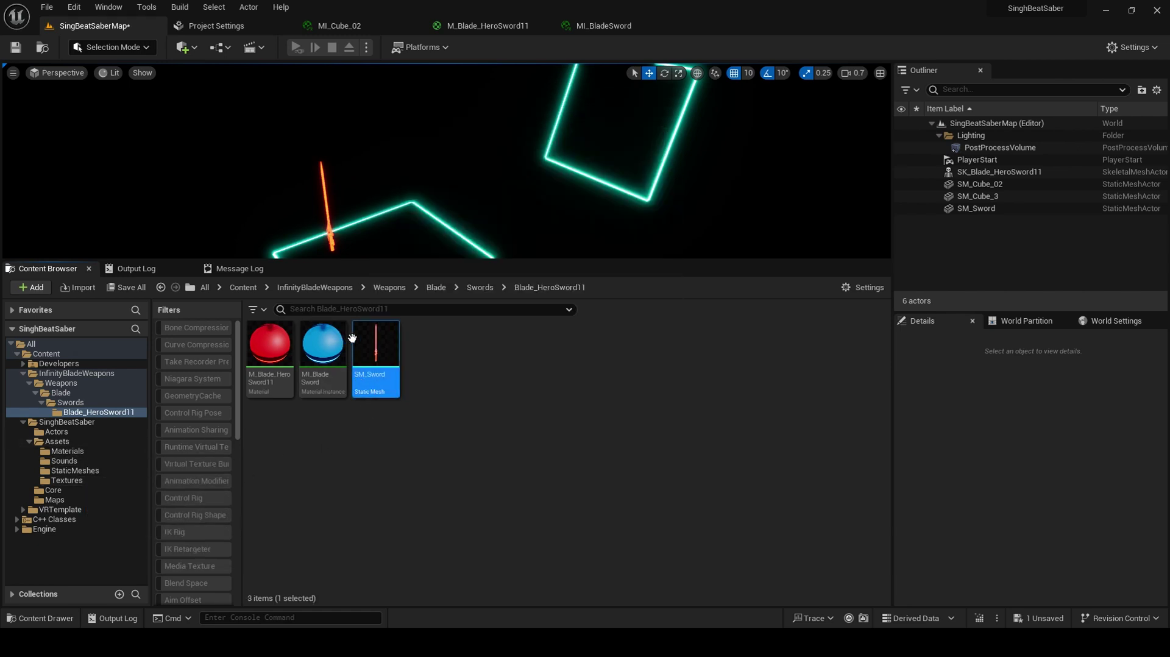
{"action": "left_click_drag", "start_coordinate": [375, 359], "coordinate": [86, 471]}
{"action": "left_click", "coordinate": [232, 495]}
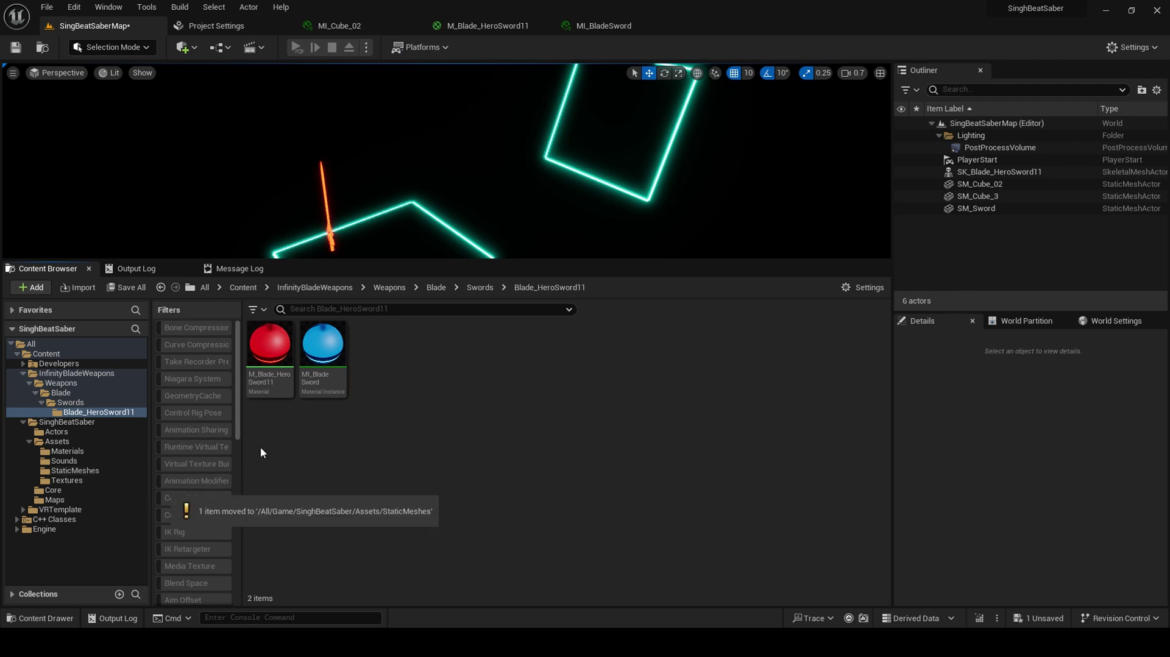
- Move the M_Blade_HeroSword11 material and its instance MI_BladeSword into the SinghBeatSaber/Assets/Materials folder
{"action": "left_click", "coordinate": [269, 374]}
{"action": "left_click", "coordinate": [323, 360], "text": "ctrl"}
{"action": "left_click_drag", "start_coordinate": [270, 359], "coordinate": [75, 450]}
{"action": "left_click", "coordinate": [106, 478]}
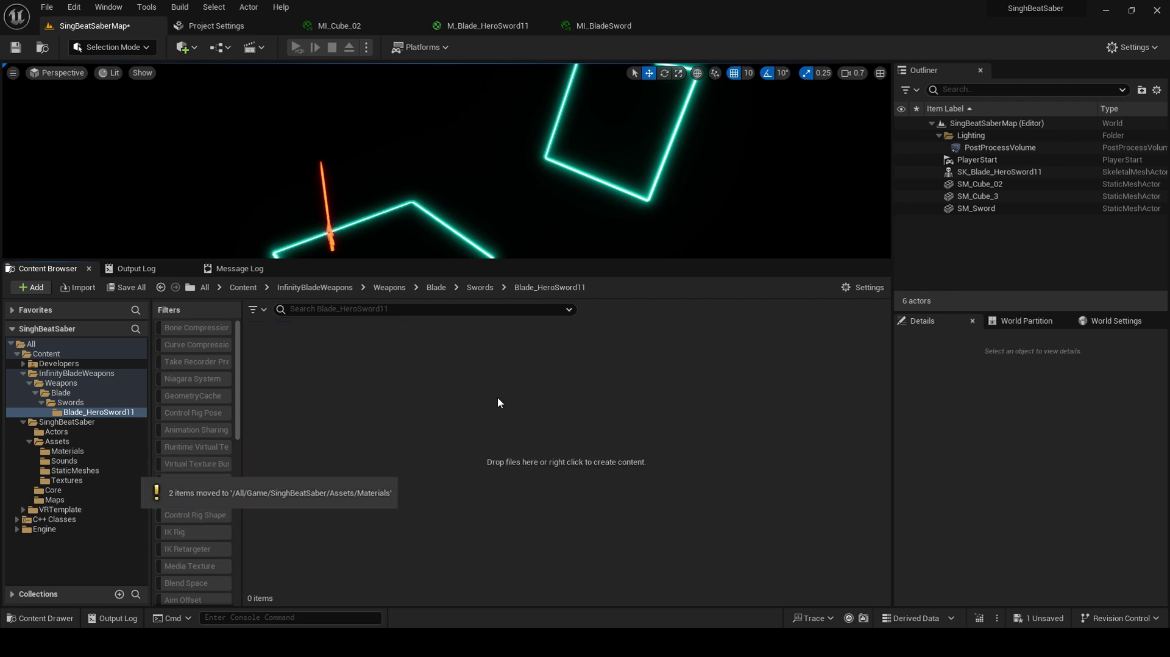
- Fix up the redirectors in the InfinityBladeWeapons folder of the project content
{"action": "left_click", "coordinate": [253, 287]}
{"action": "right_click", "coordinate": [332, 390]}
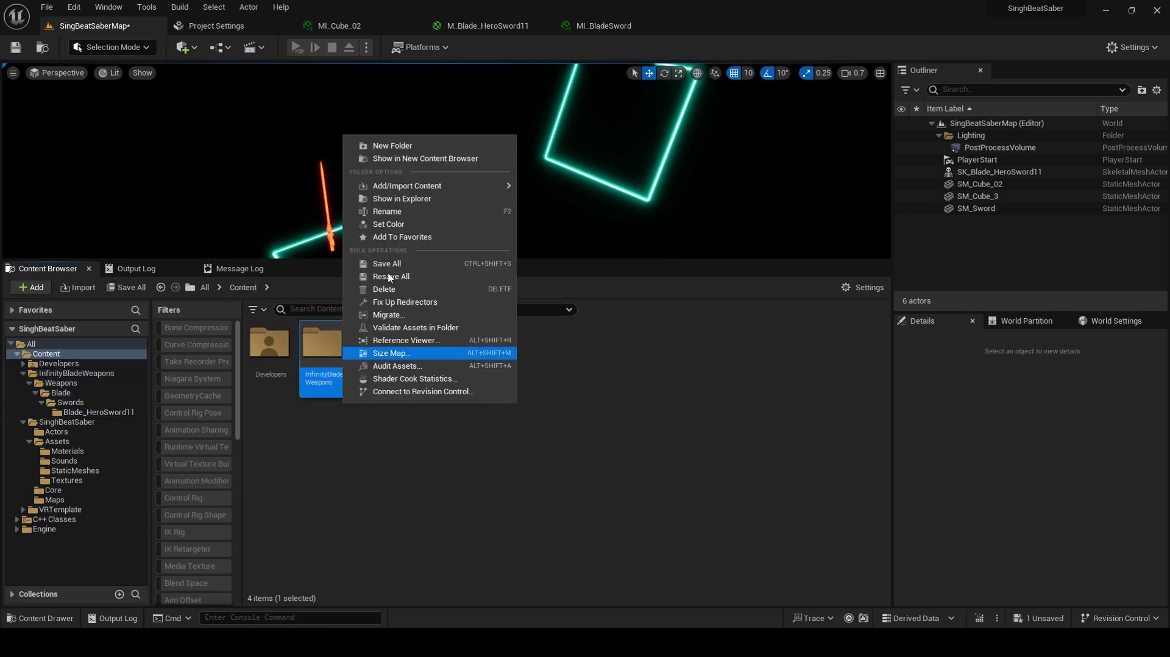
{"action": "left_click", "coordinate": [393, 301]}
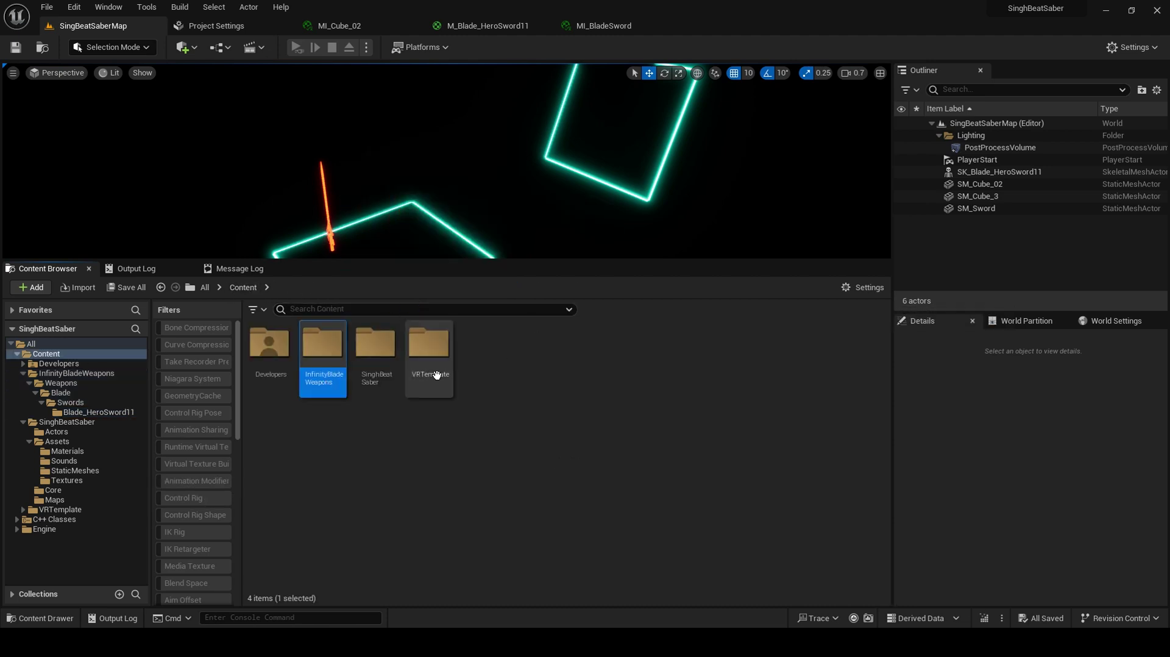
- Delete the InfinityBladeWeapons folder and open the SinghBeatSaber content folder
{"action": "left_click", "coordinate": [356, 436]}
{"action": "left_click", "coordinate": [322, 348]}
{"action": "key", "text": "Delete"}
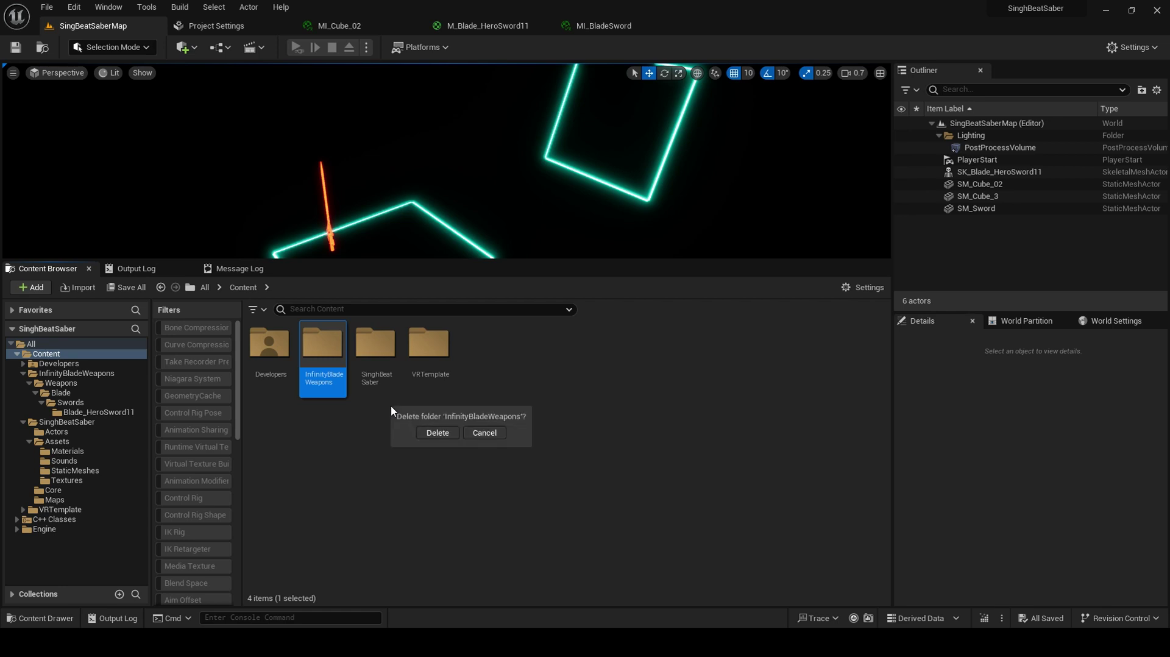
{"action": "left_click", "coordinate": [430, 433]}
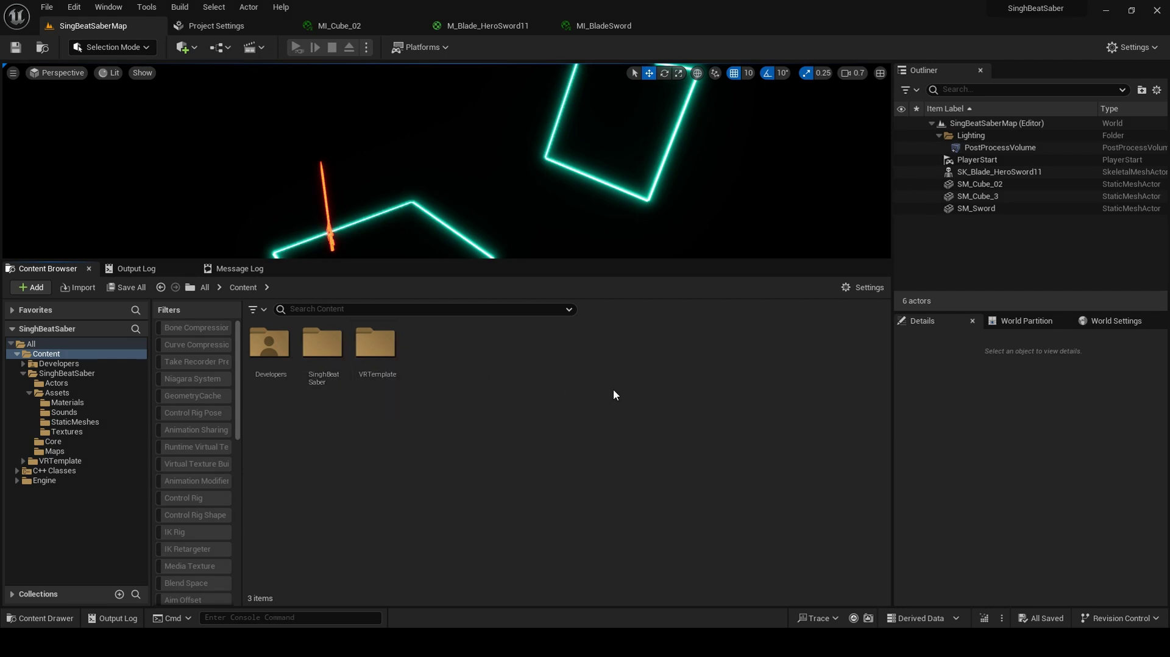
{"action": "double_click", "coordinate": [322, 350]}
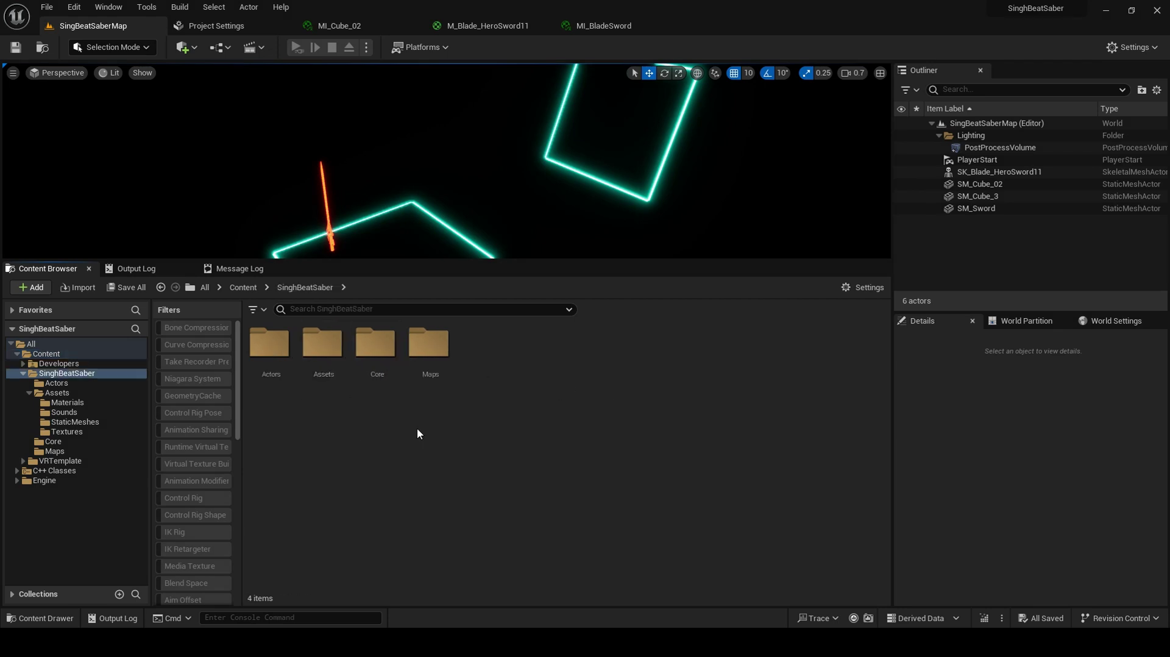